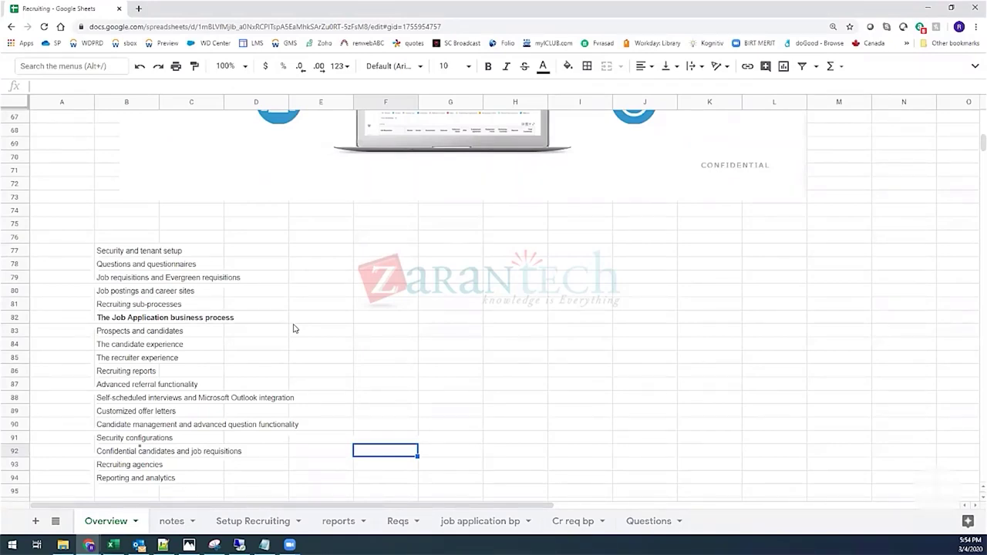
Step: Review the Recruiting sub-processes, Advanced referral and Security topic rows in the training outline
{"action": "left_click", "coordinate": [374, 309]}
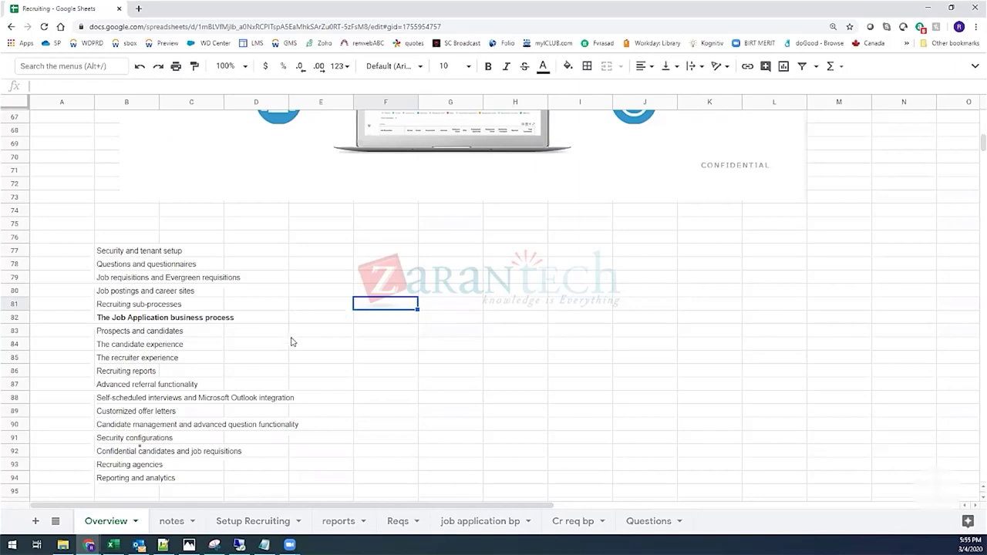
{"action": "left_click", "coordinate": [384, 389]}
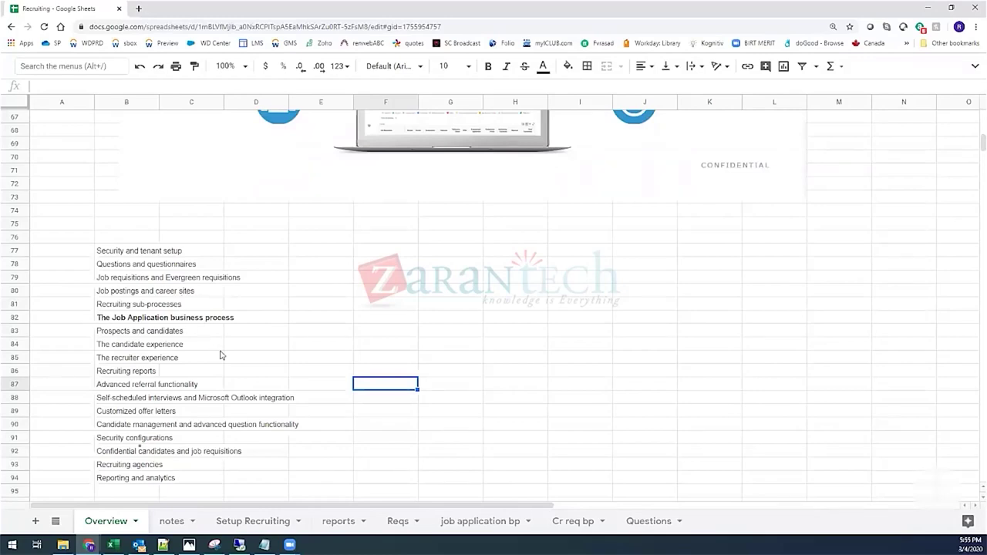
{"action": "left_click", "coordinate": [111, 252]}
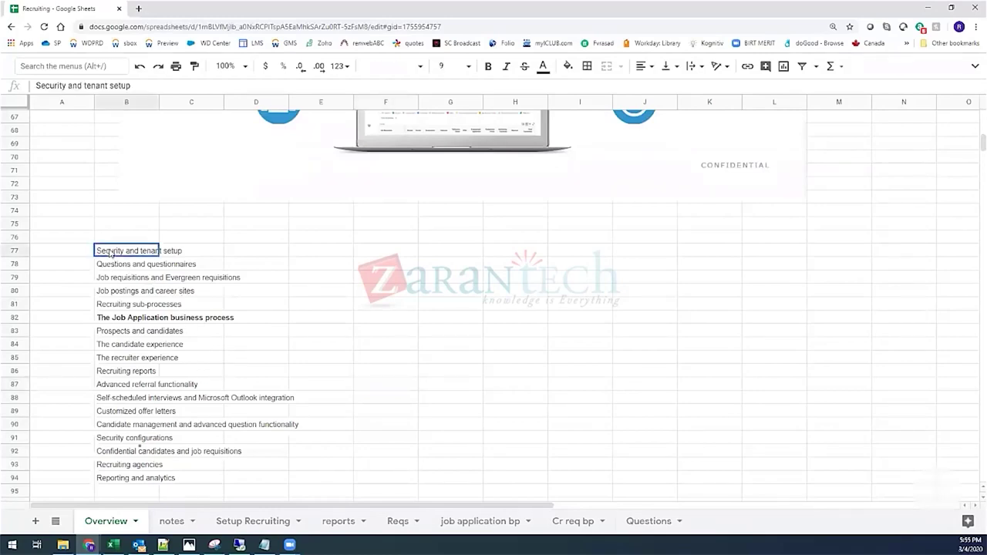
{"action": "left_click", "coordinate": [250, 254]}
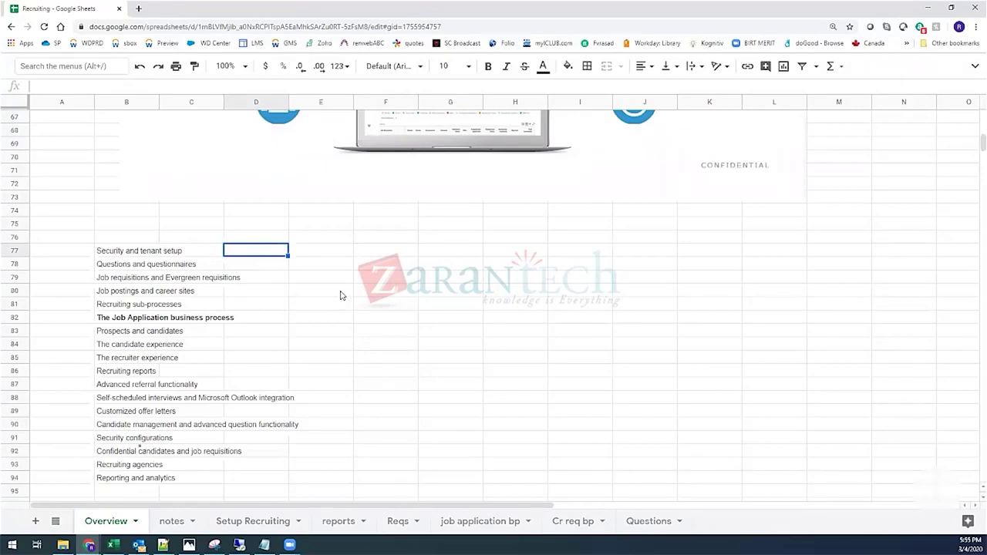
{"action": "left_click", "coordinate": [122, 439]}
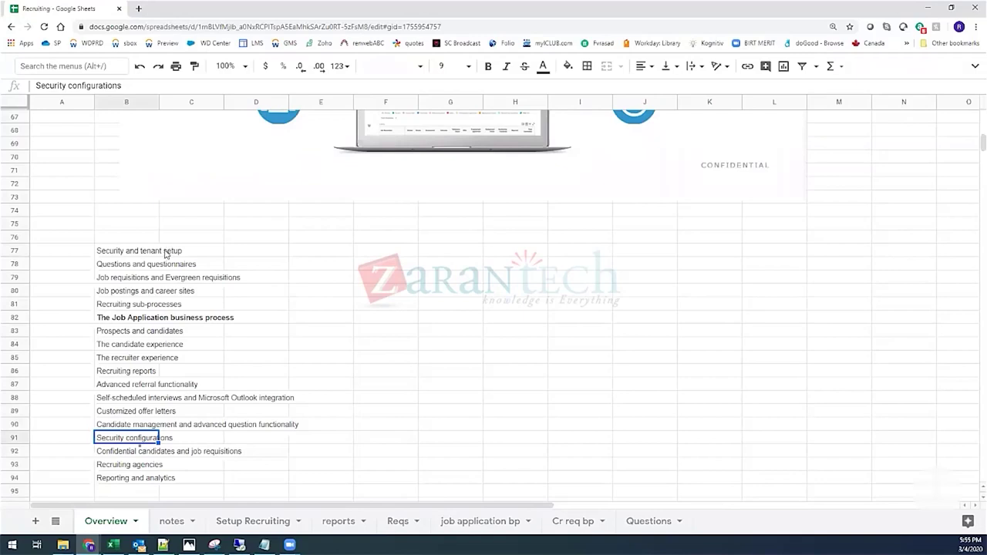
{"action": "left_click", "coordinate": [137, 254]}
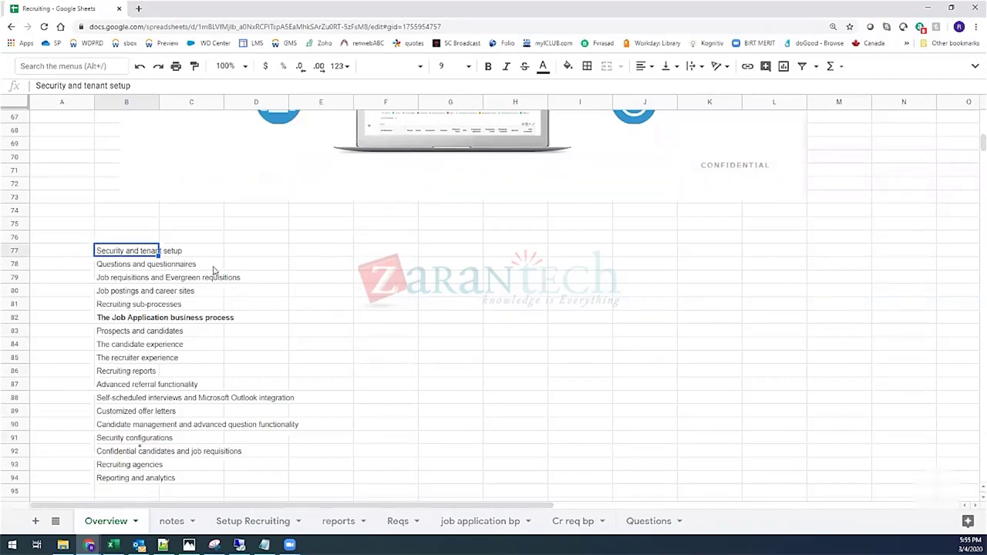
{"action": "left_click", "coordinate": [250, 253]}
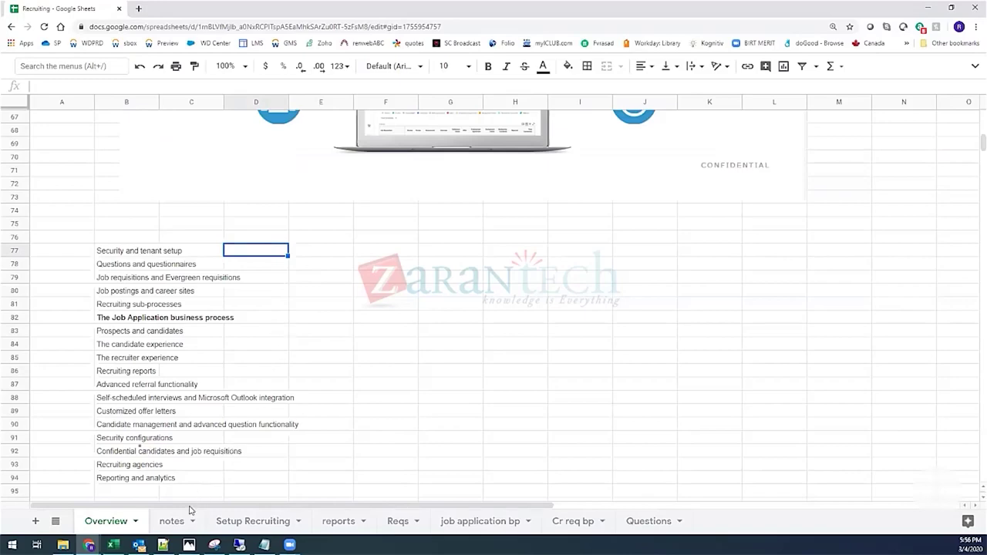
Step: Switch to the notes sheet and scroll to its top
{"action": "scroll", "coordinate": [231, 392], "scroll_direction": "down", "scroll_amount": 4}
{"action": "scroll", "coordinate": [233, 392], "scroll_direction": "up", "scroll_amount": 6}
{"action": "left_click", "coordinate": [172, 522]}
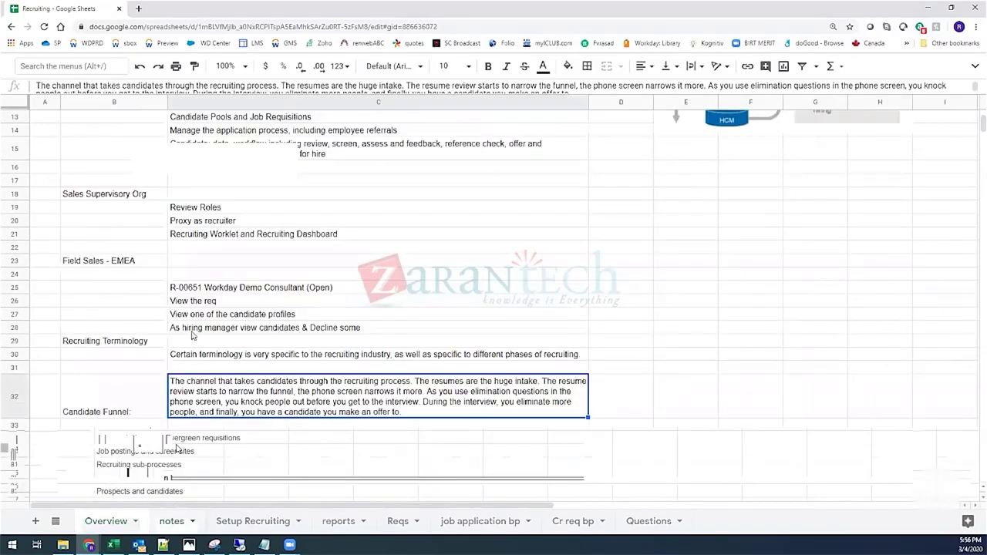
{"action": "scroll", "coordinate": [193, 328], "scroll_direction": "up", "scroll_amount": 4}
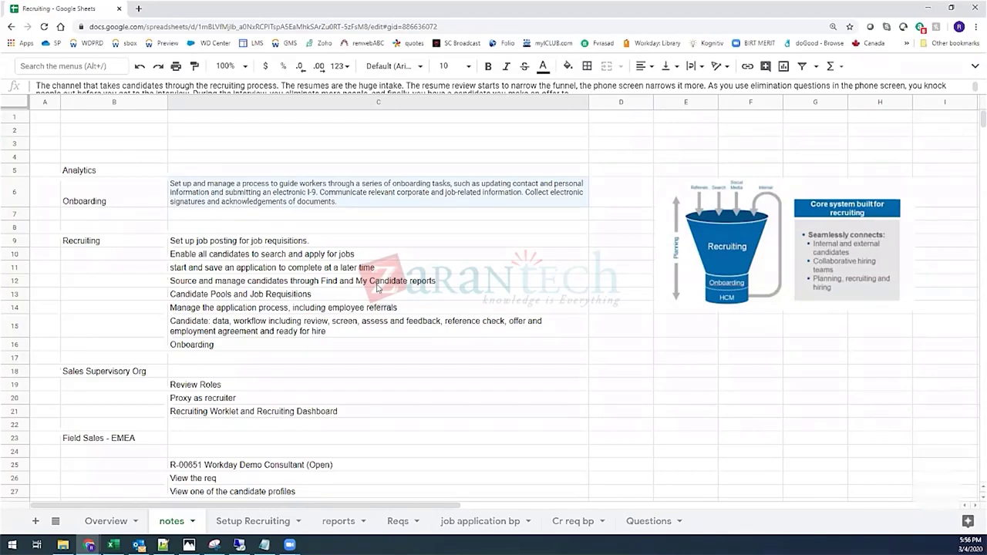
{"action": "left_click", "coordinate": [144, 208]}
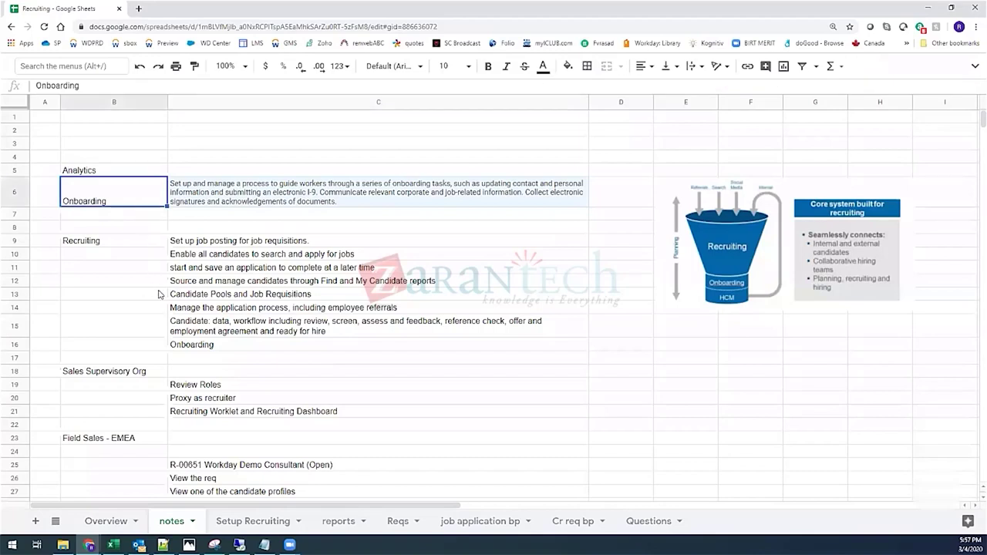
{"action": "left_click", "coordinate": [132, 227]}
{"action": "left_click", "coordinate": [127, 204]}
{"action": "left_click", "coordinate": [262, 226]}
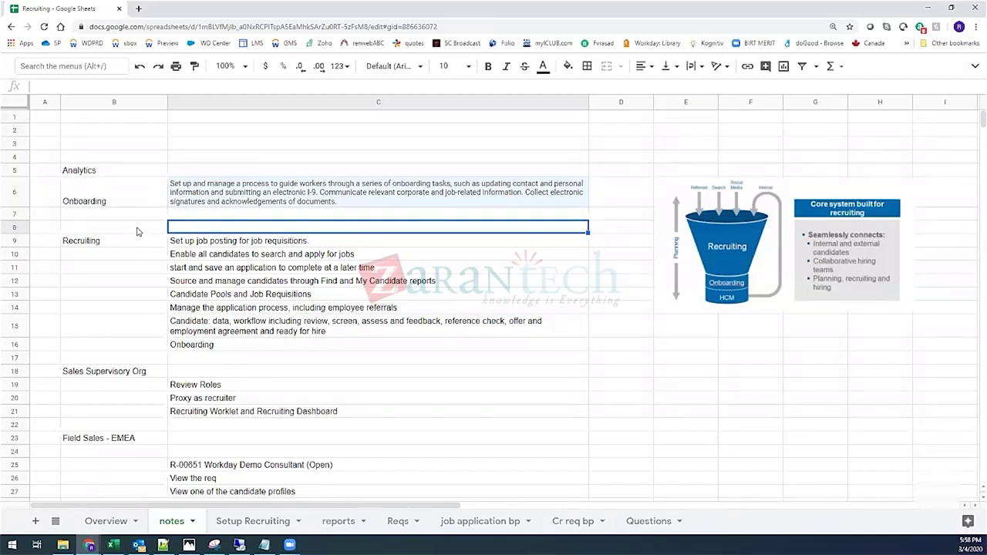
Step: Select cells in rows 7–8 of the notes sheet, then Alt+Tab to the Remote Desktop session
{"action": "left_click", "coordinate": [147, 224]}
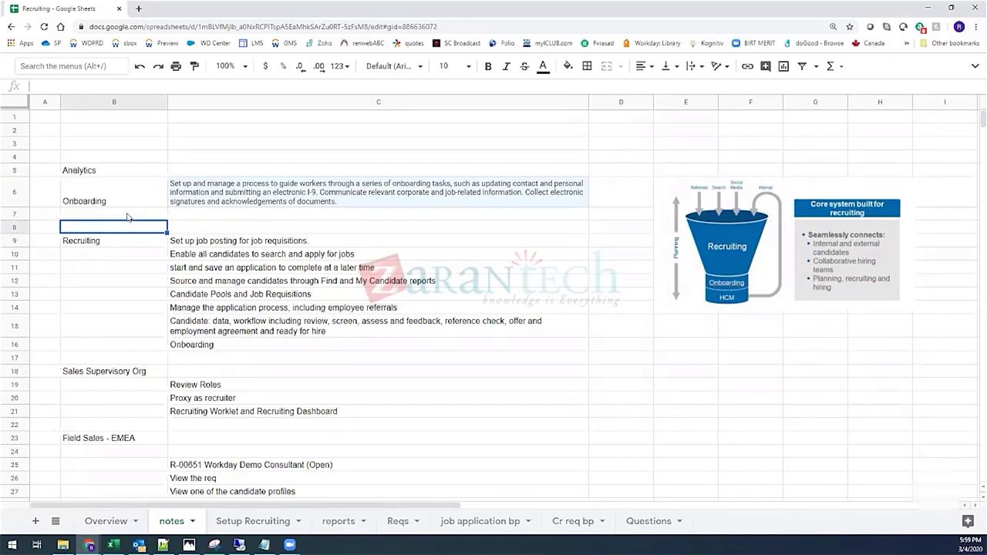
{"action": "key", "text": "Up"}
{"action": "key", "text": "shift+Right"}
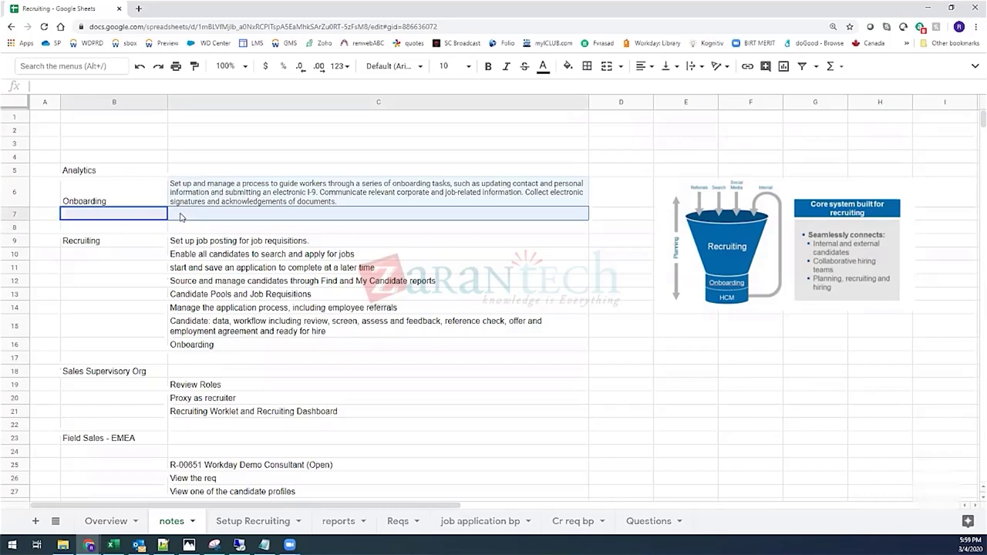
{"action": "left_click", "coordinate": [163, 231]}
{"action": "left_click", "coordinate": [181, 230]}
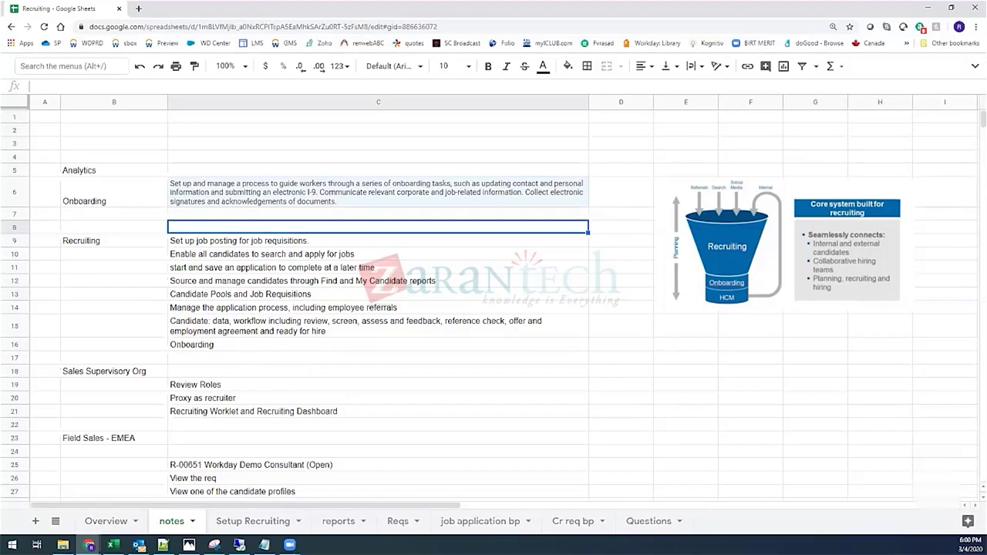
{"action": "key", "text": "alt+Tab"}
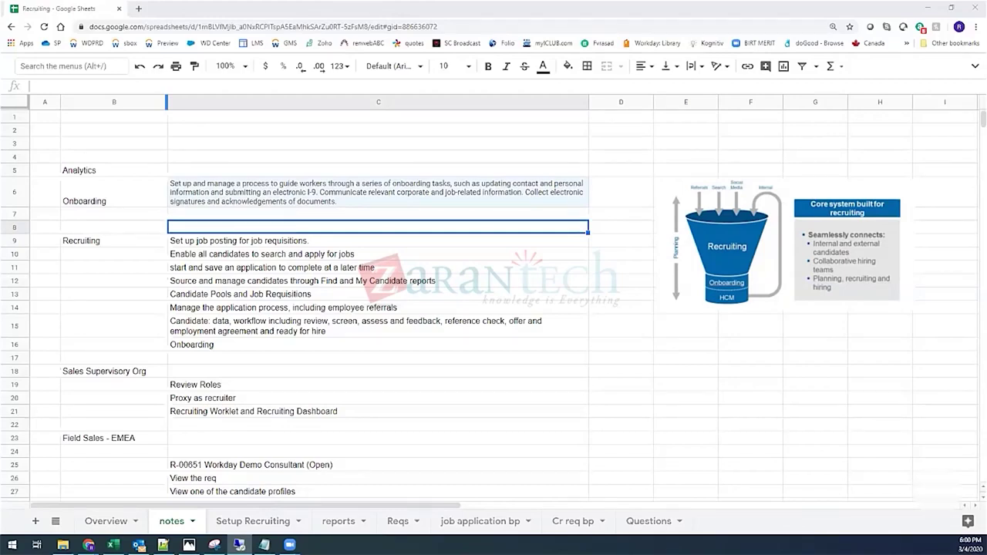
{"action": "key", "text": "alt+Tab"}
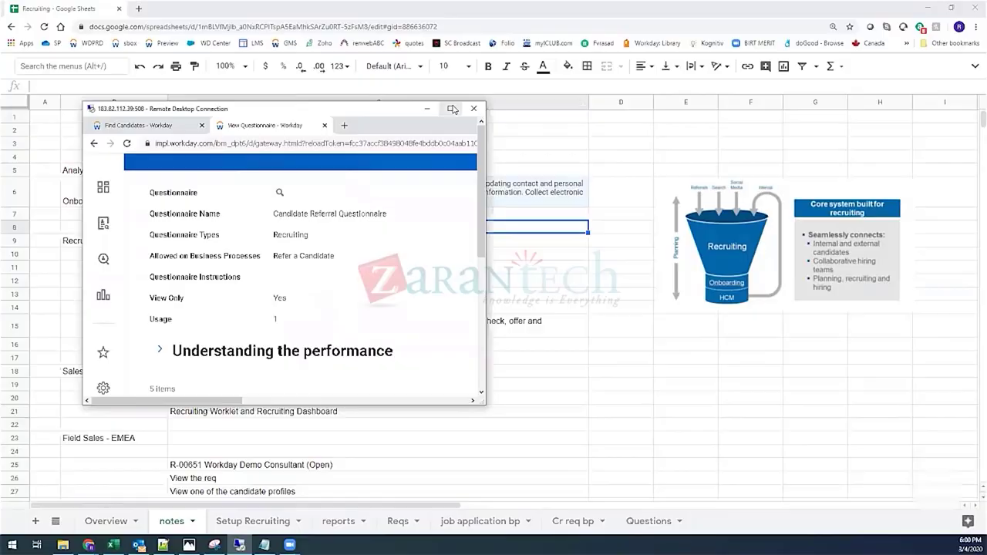
Step: Enter the remote session and bring its Chrome window with Workday's View Questionnaire page forward
{"action": "left_click", "coordinate": [454, 105]}
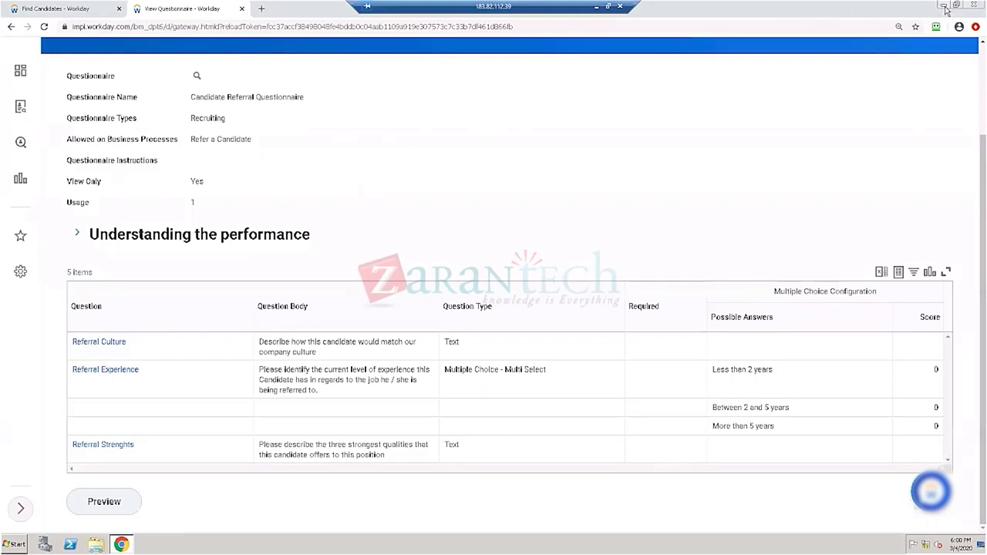
{"action": "left_click", "coordinate": [945, 7]}
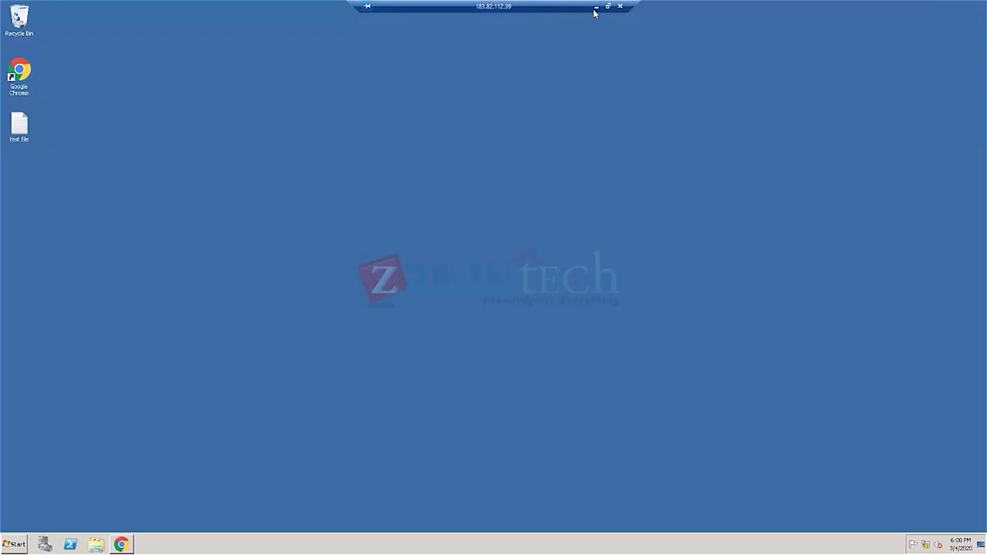
{"action": "left_click", "coordinate": [595, 8]}
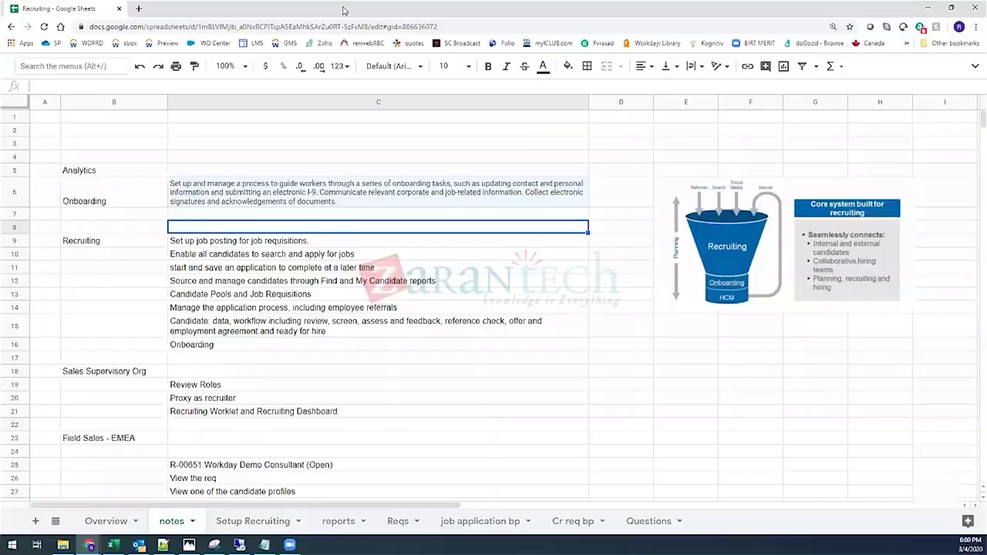
{"action": "key", "text": "super+d"}
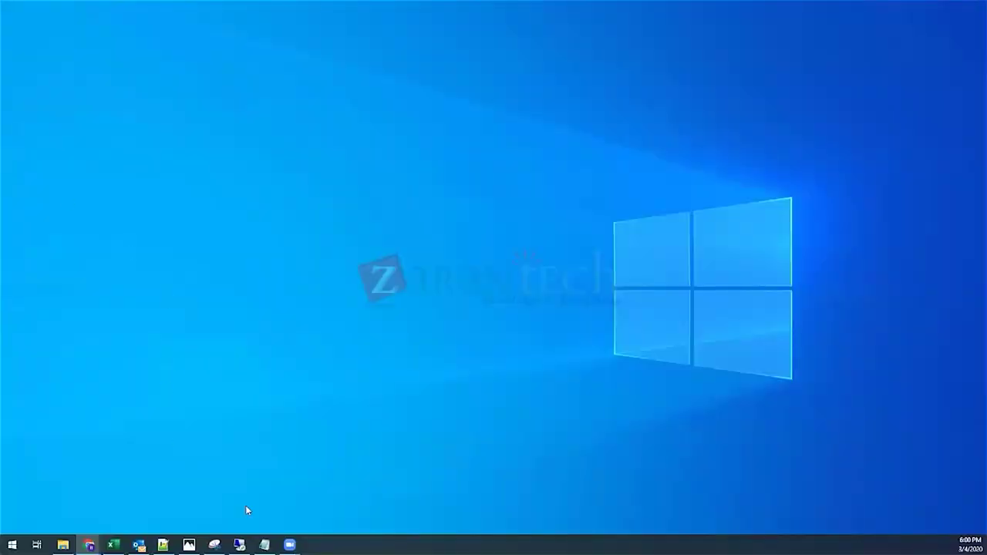
{"action": "left_click", "coordinate": [239, 545]}
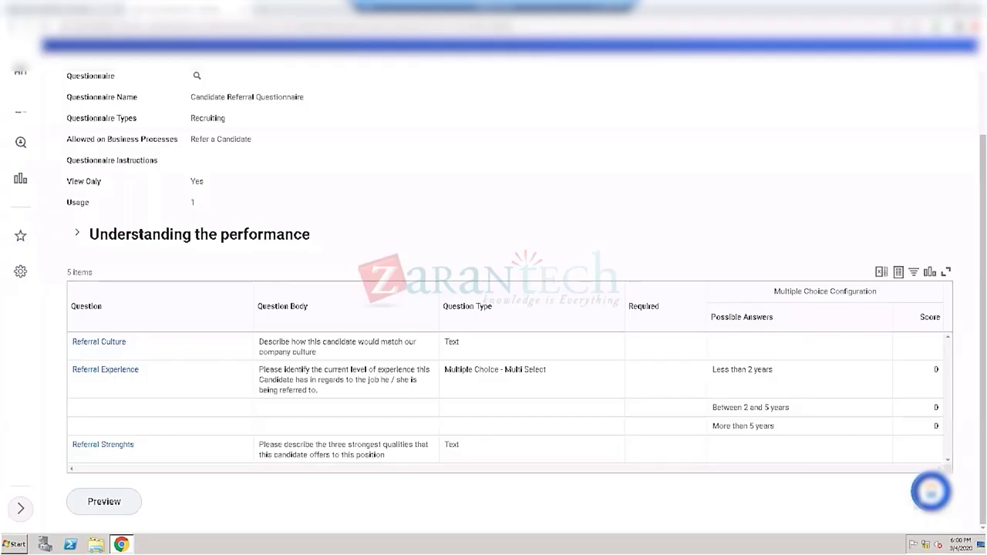
{"action": "left_click", "coordinate": [121, 545]}
{"action": "scroll", "coordinate": [231, 205], "scroll_direction": "up", "scroll_amount": 3}
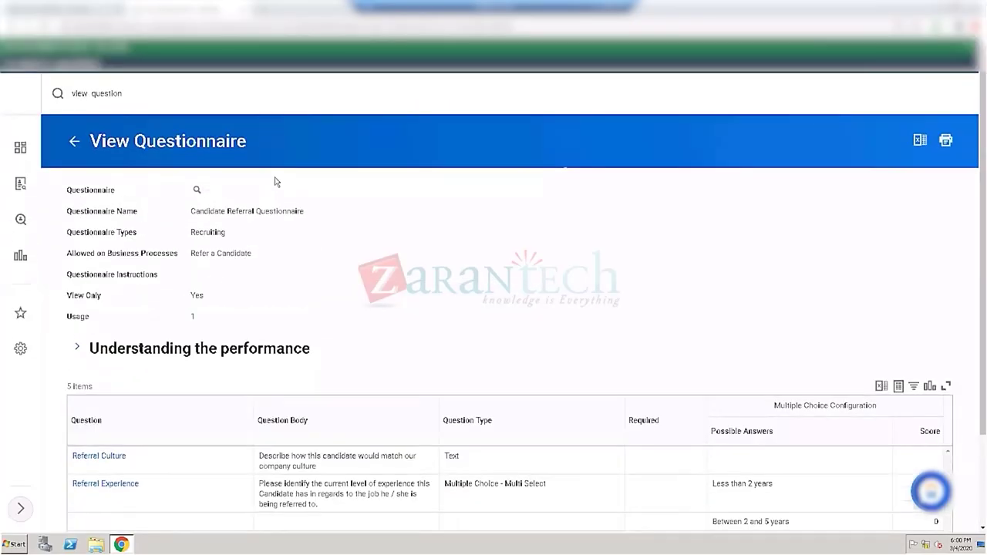
Step: Search 'sales', open Sales - Supervisory Organization, and view its Roles tab
{"action": "left_click", "coordinate": [137, 92]}
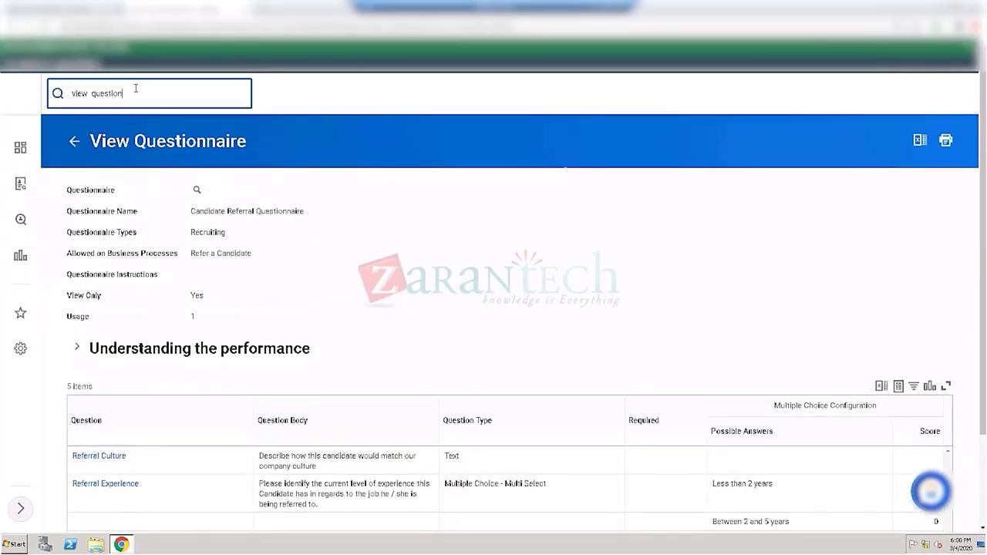
{"action": "key", "text": "ctrl+a"}
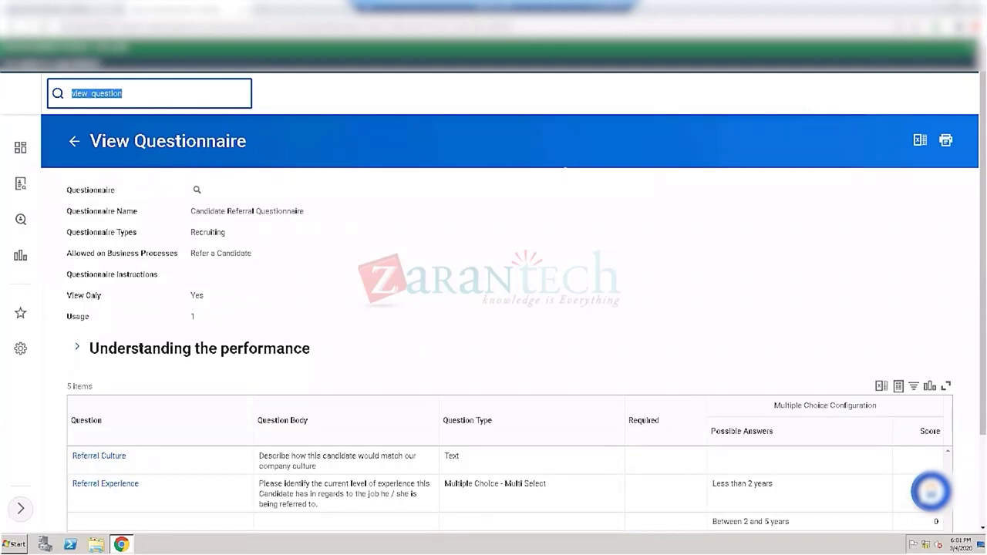
{"action": "type", "text": "sales"}
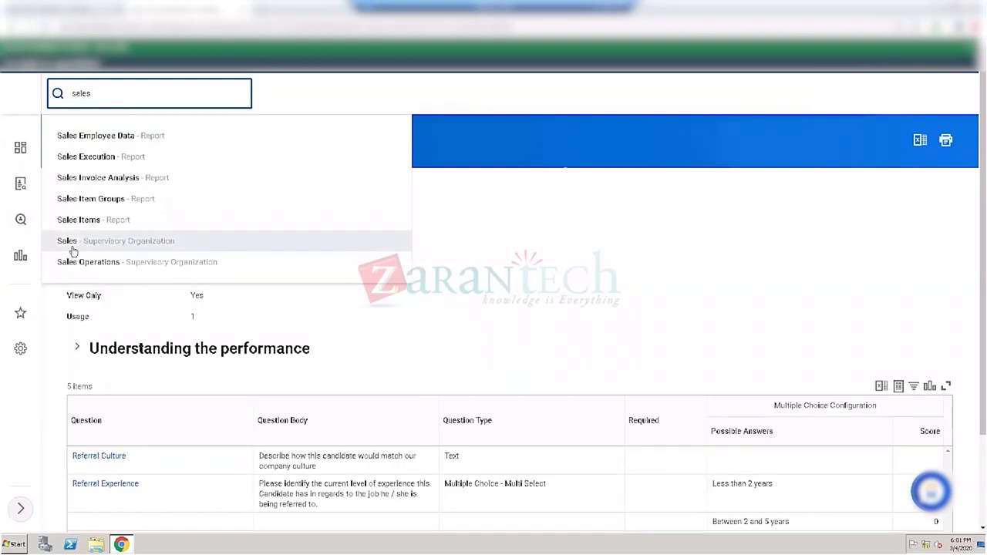
{"action": "left_click", "coordinate": [119, 249]}
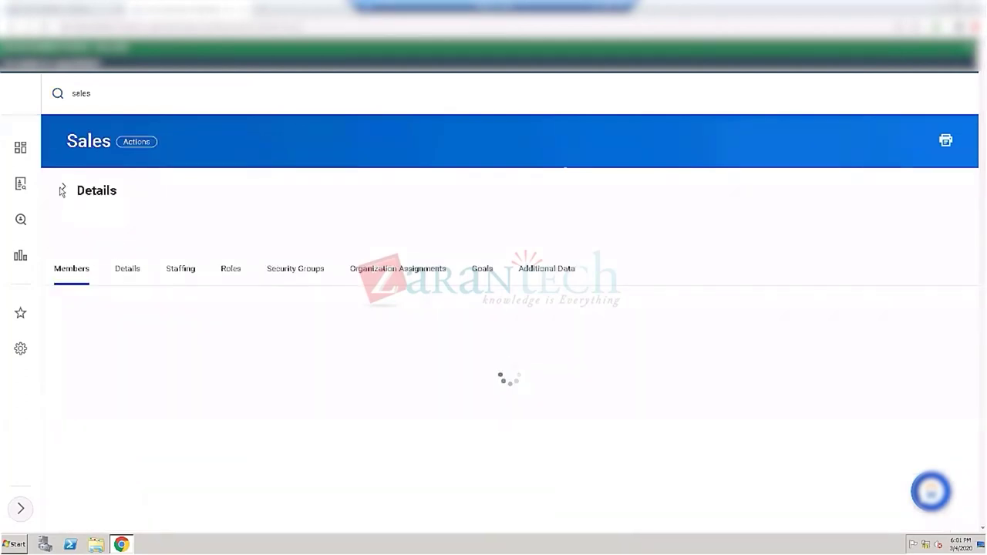
{"action": "left_click", "coordinate": [235, 270]}
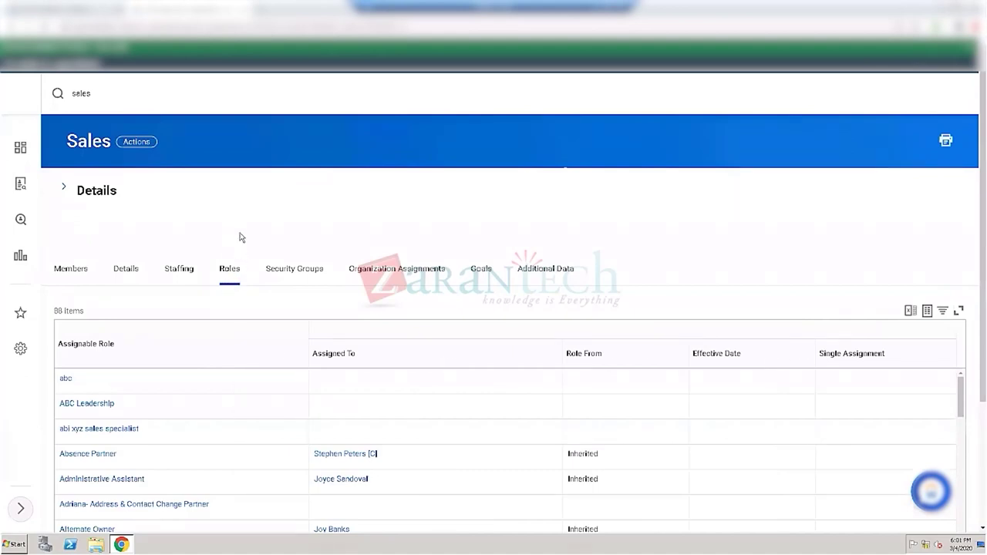
{"action": "scroll", "coordinate": [226, 194], "scroll_direction": "down", "scroll_amount": 3}
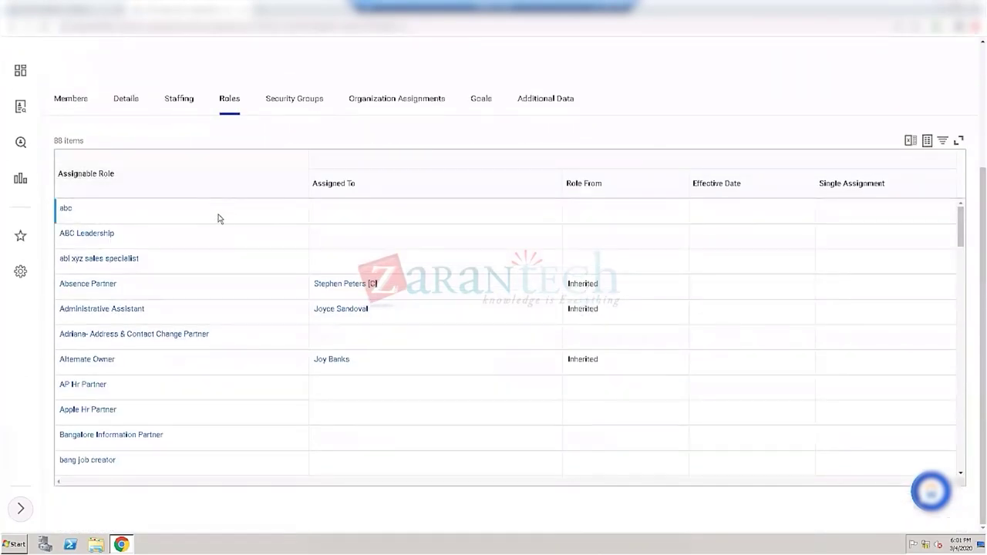
{"action": "scroll", "coordinate": [219, 231], "scroll_direction": "down", "scroll_amount": 1}
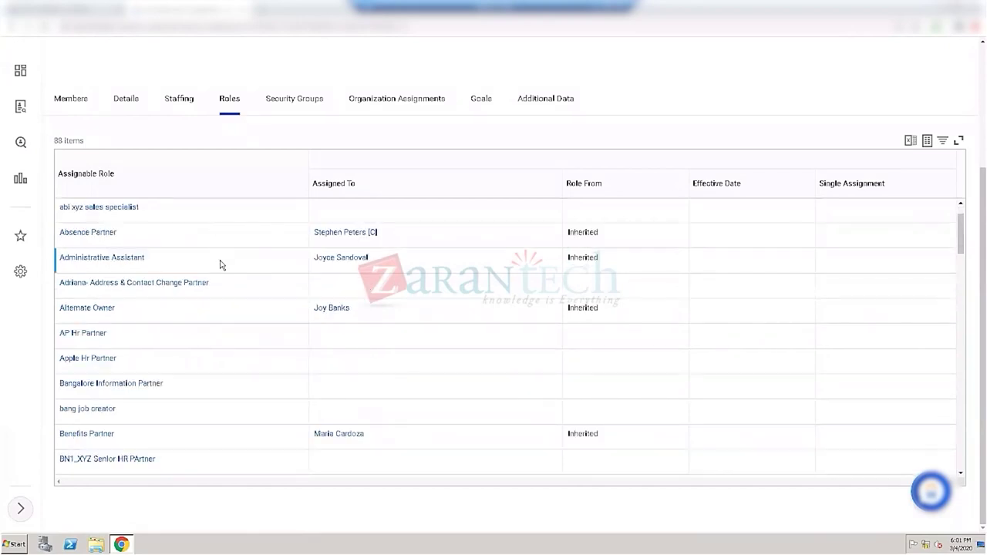
{"action": "scroll", "coordinate": [219, 258], "scroll_direction": "down", "scroll_amount": 1}
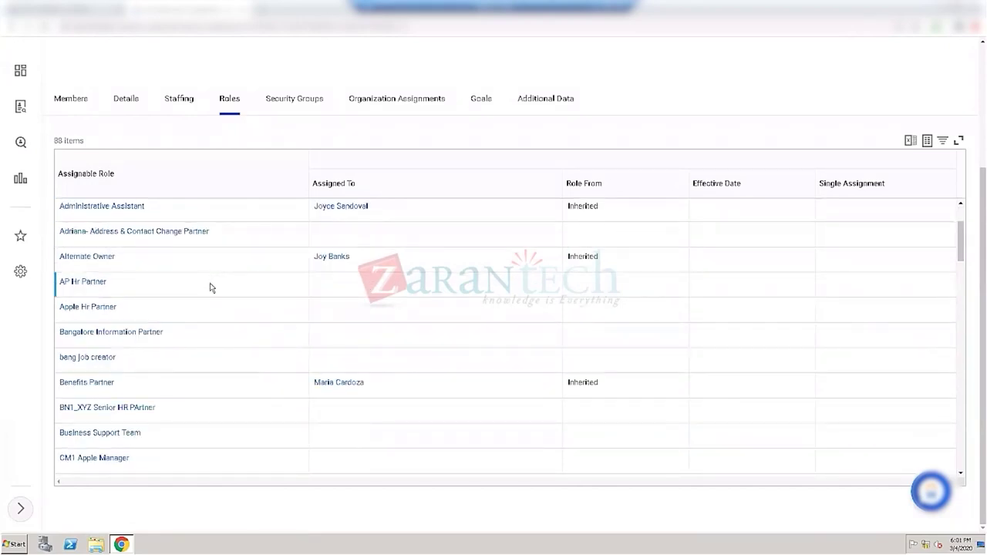
{"action": "scroll", "coordinate": [210, 287], "scroll_direction": "down", "scroll_amount": 1}
{"action": "scroll", "coordinate": [210, 288], "scroll_direction": "down", "scroll_amount": 2}
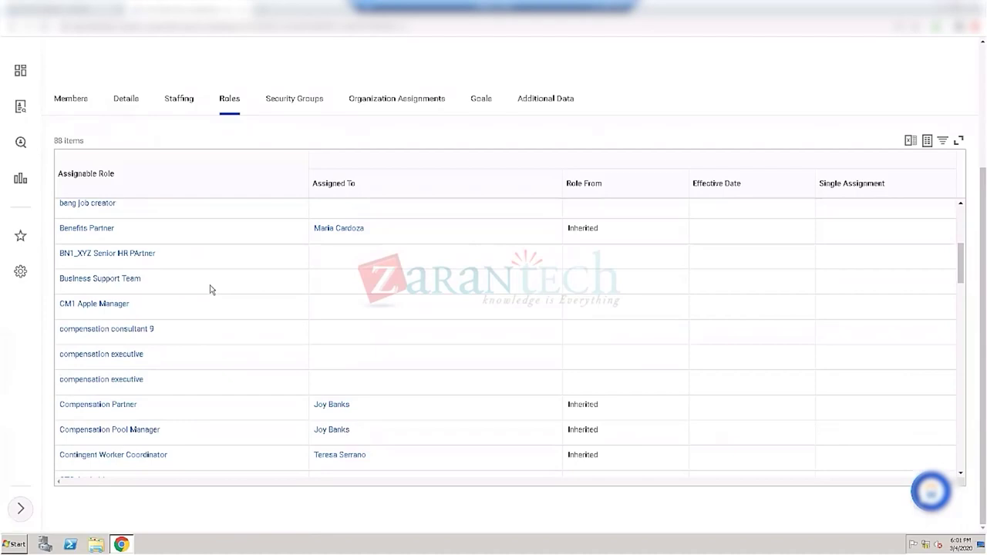
{"action": "scroll", "coordinate": [213, 290], "scroll_direction": "down", "scroll_amount": 2}
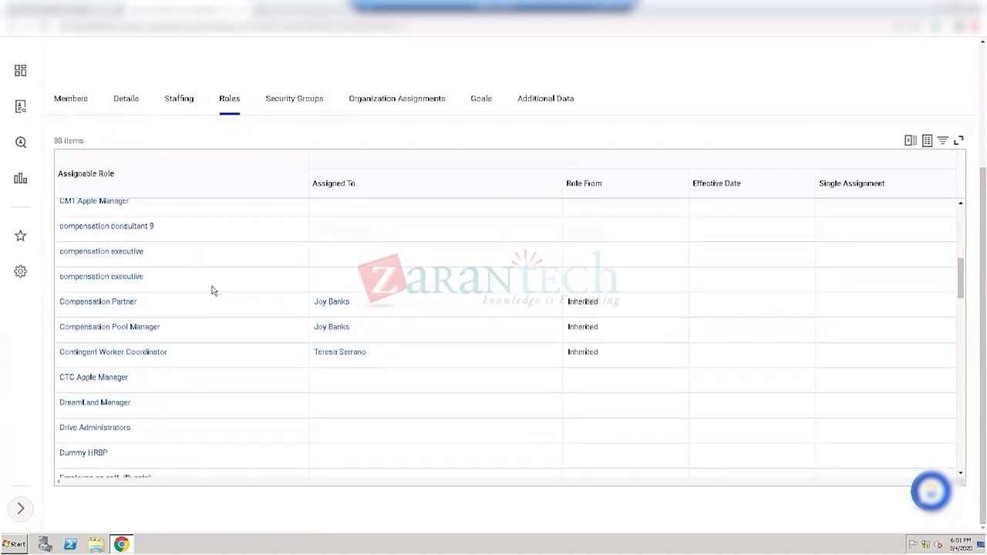
{"action": "scroll", "coordinate": [213, 290], "scroll_direction": "down", "scroll_amount": 2}
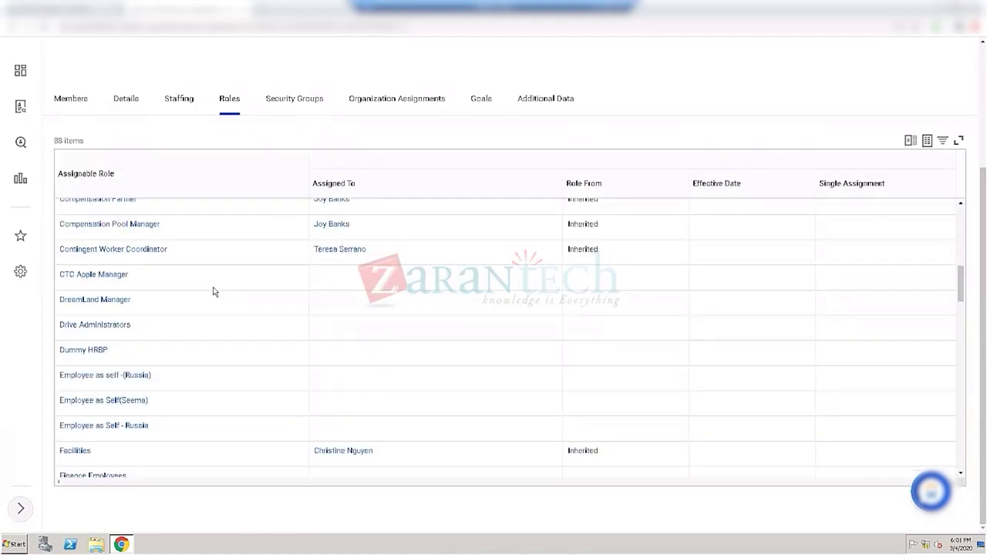
{"action": "scroll", "coordinate": [214, 291], "scroll_direction": "down", "scroll_amount": 2}
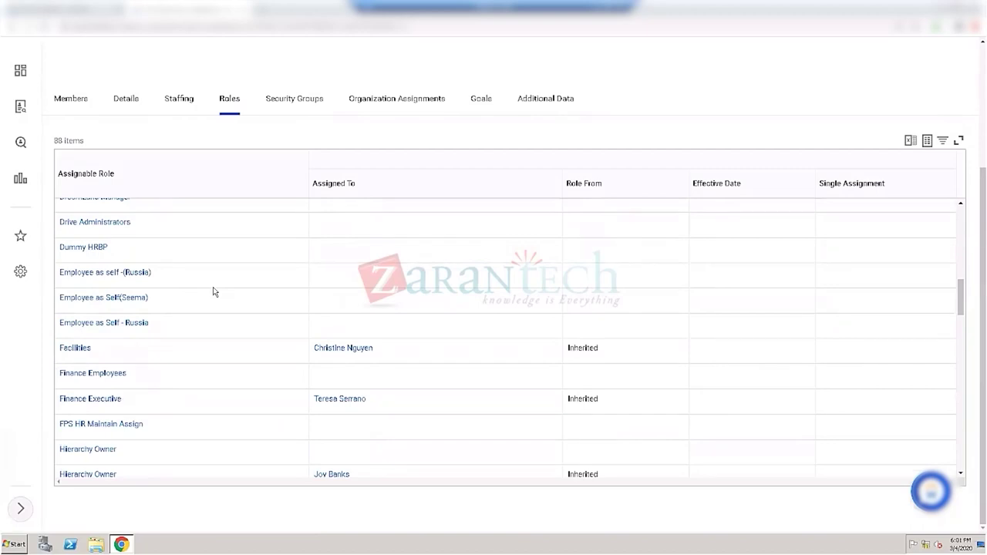
{"action": "scroll", "coordinate": [214, 292], "scroll_direction": "down", "scroll_amount": 1}
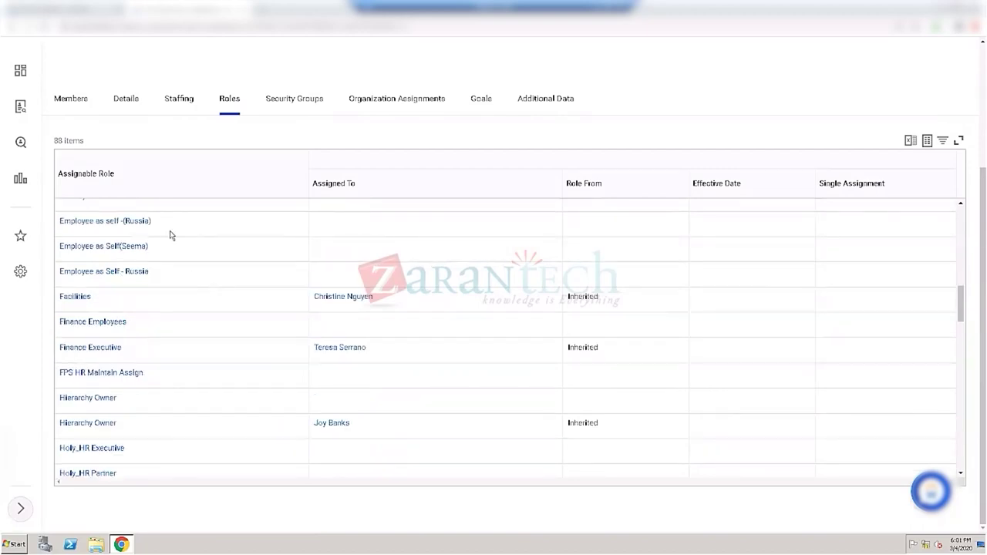
Step: Filter the Assignable Role column to Manager, HR Partner, Recruiter and Primary Recruiter
{"action": "left_click", "coordinate": [163, 185]}
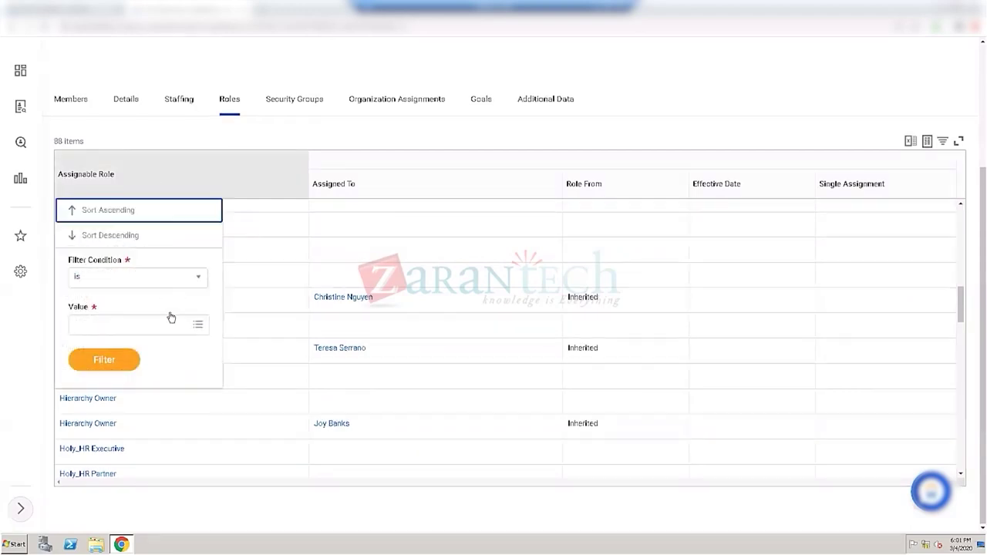
{"action": "left_click", "coordinate": [170, 326]}
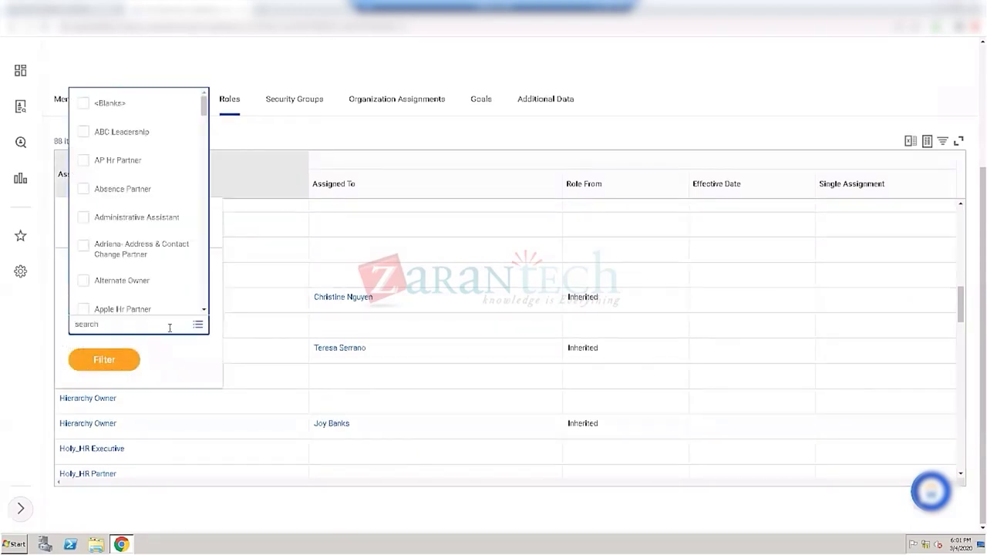
{"action": "type", "text": "manager"}
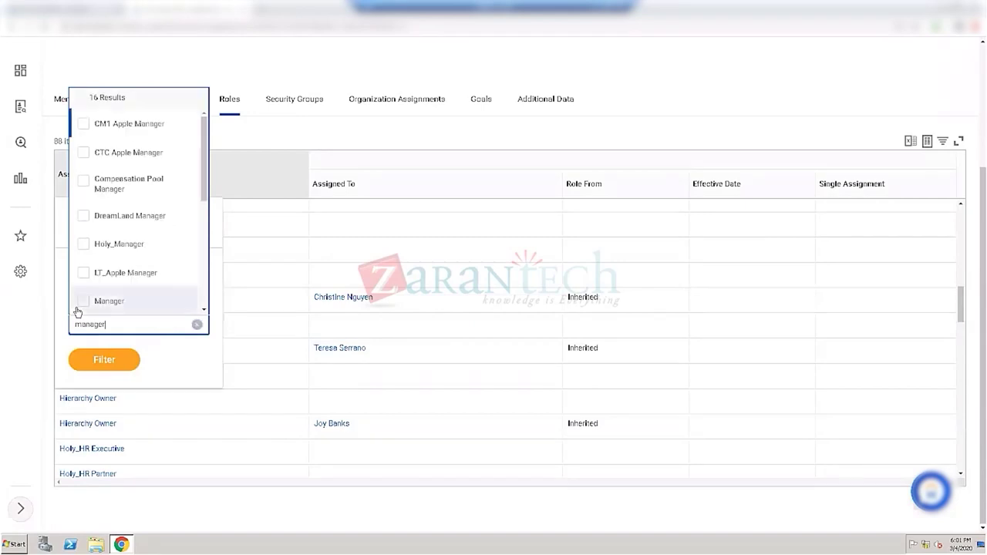
{"action": "left_click", "coordinate": [78, 306]}
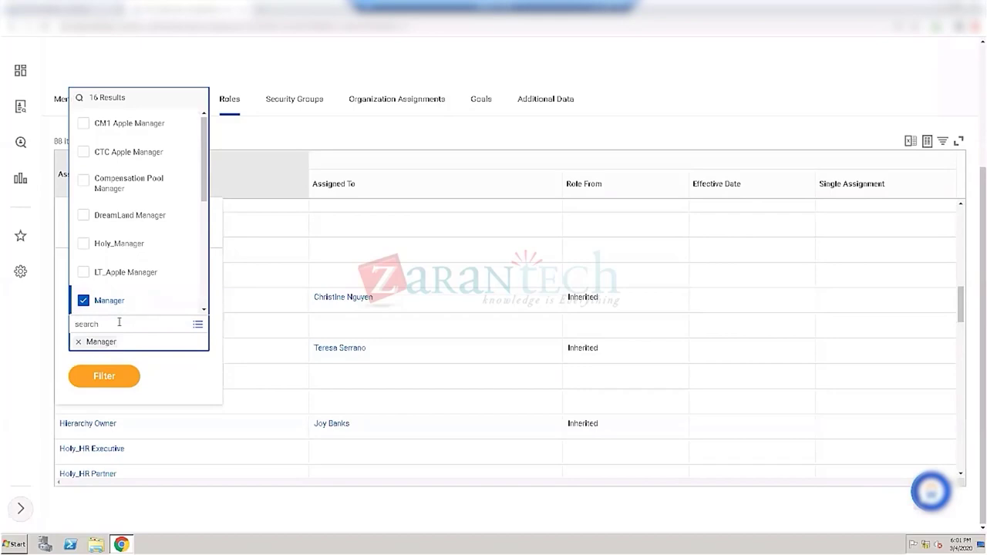
{"action": "type", "text": "HR Partn"}
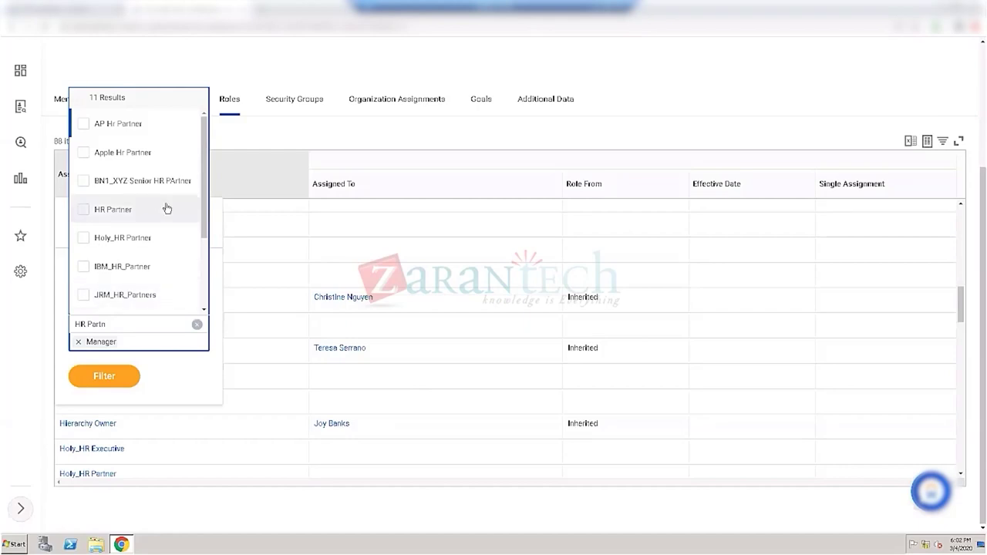
{"action": "left_click", "coordinate": [89, 216]}
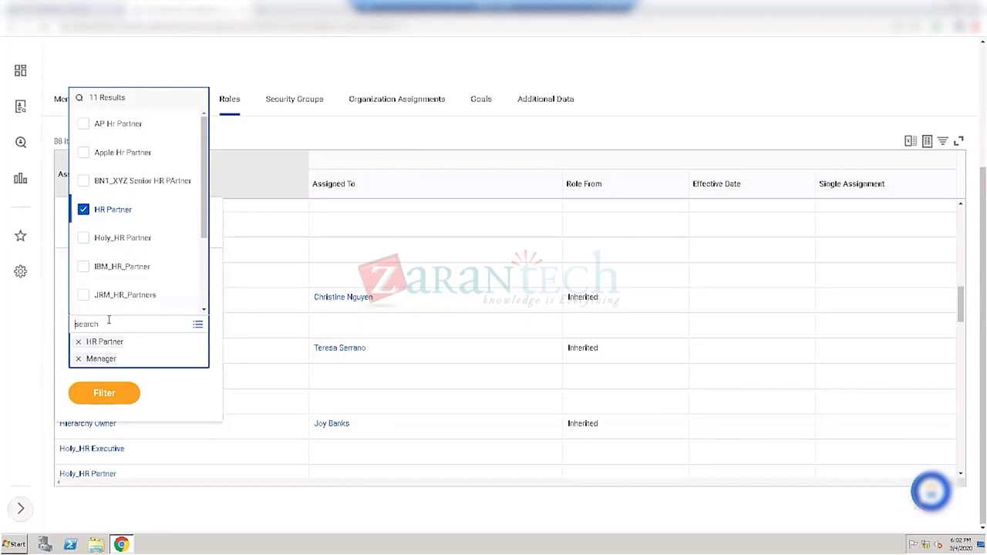
{"action": "type", "text": "Recruit"}
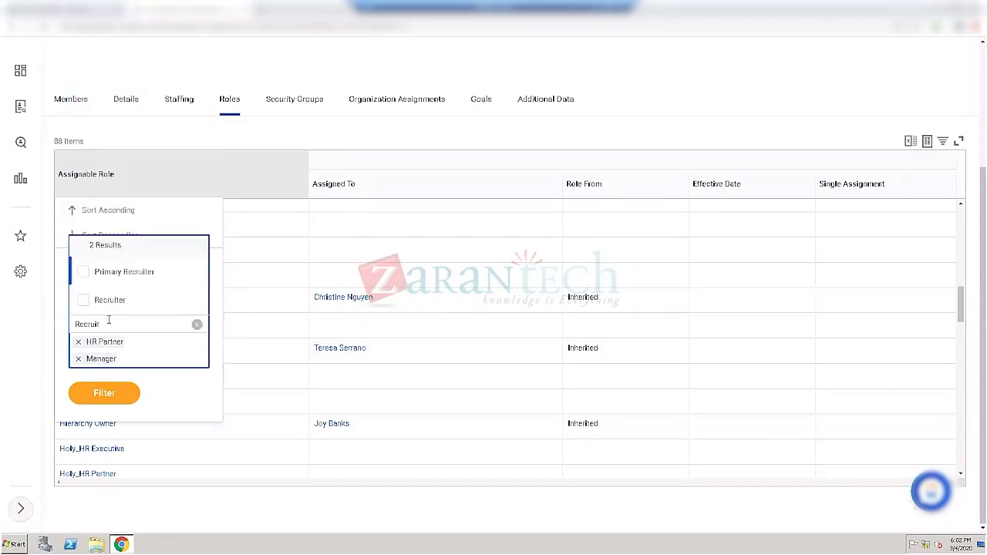
{"action": "left_click", "coordinate": [81, 301]}
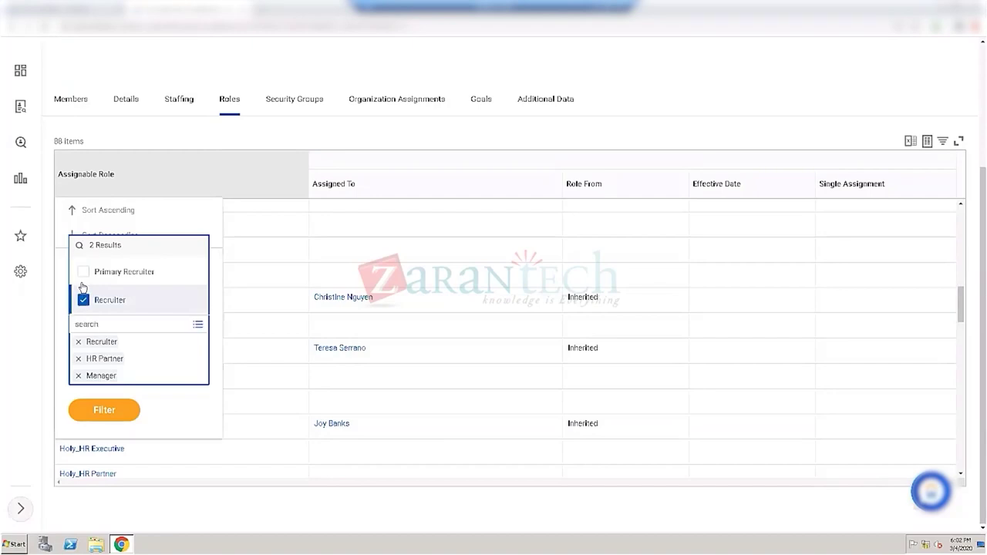
{"action": "left_click", "coordinate": [84, 274]}
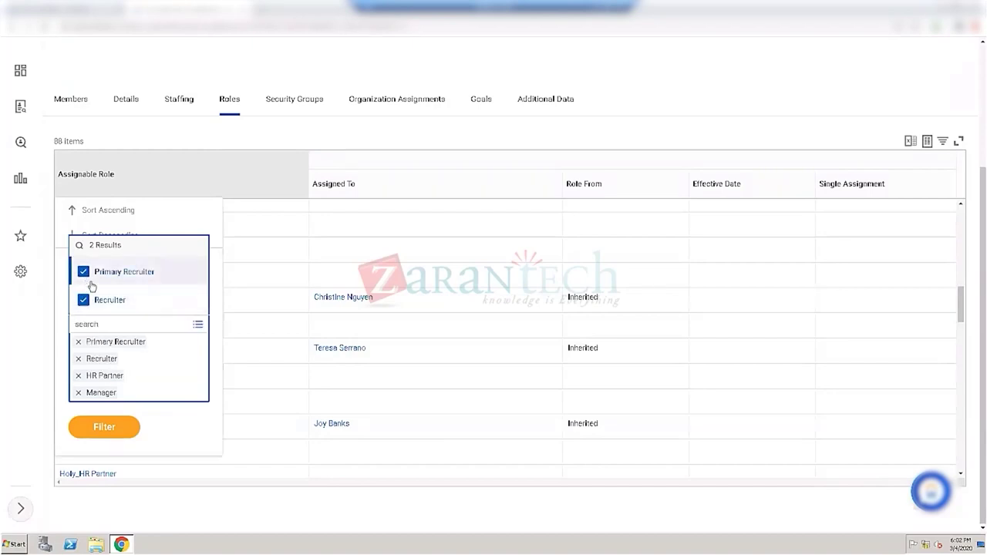
{"action": "left_click", "coordinate": [118, 420]}
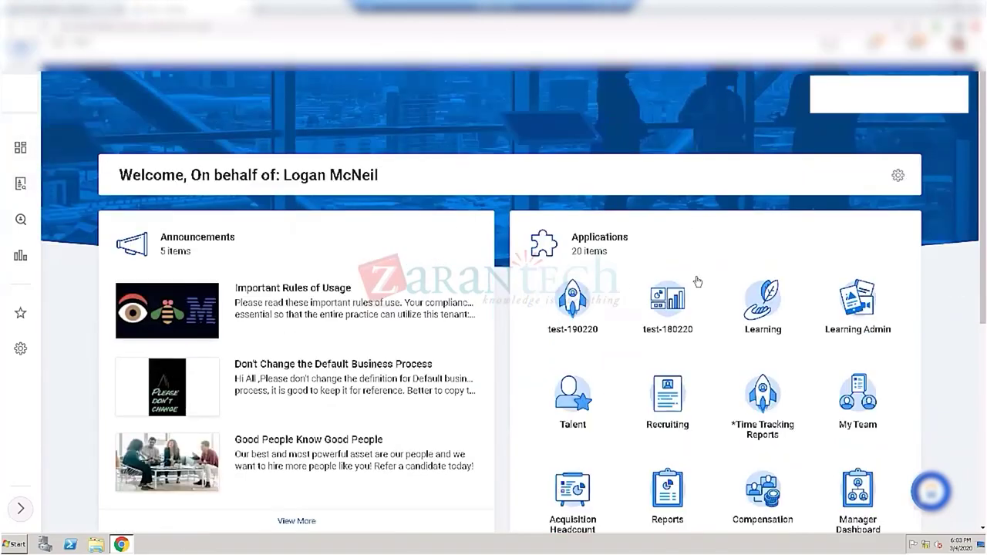
Step: Open the Recruiting application from the home page's Applications tiles
{"action": "left_click", "coordinate": [653, 402]}
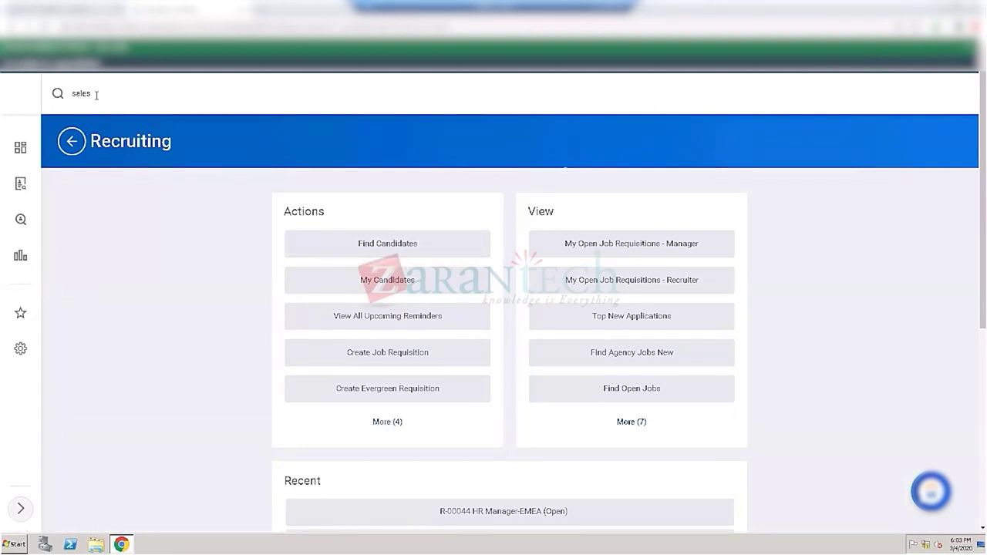
{"action": "left_click", "coordinate": [386, 284]}
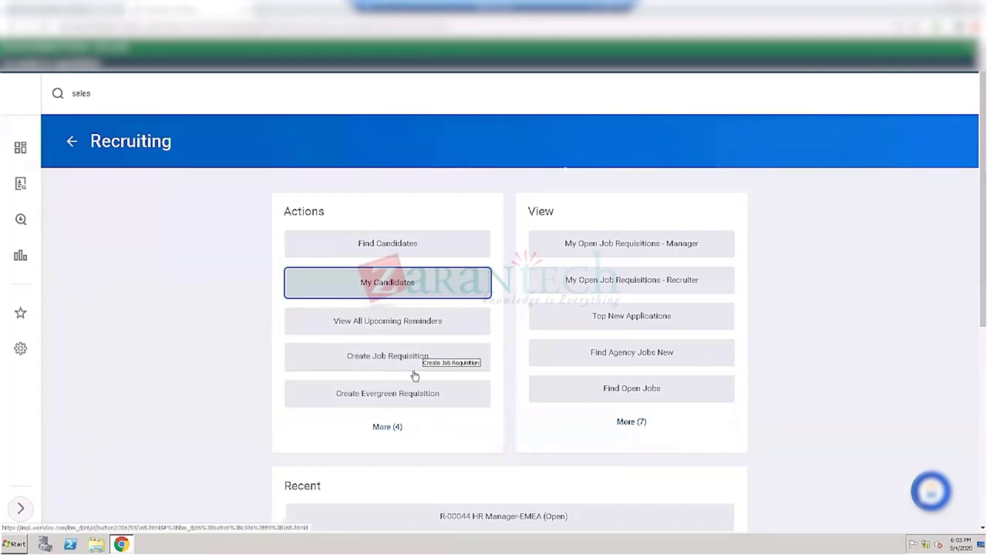
{"action": "left_click", "coordinate": [384, 427]}
{"action": "scroll", "coordinate": [232, 324], "scroll_direction": "down", "scroll_amount": 1}
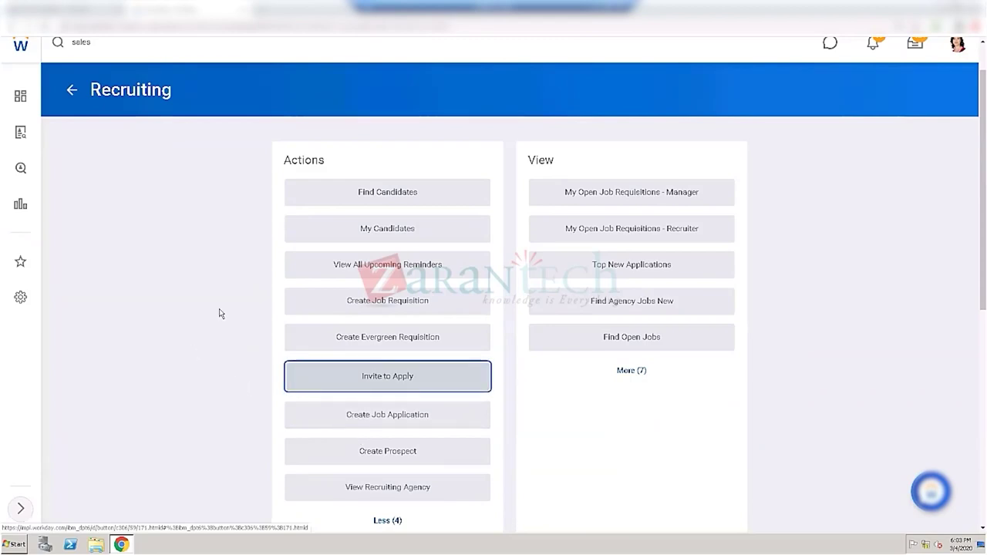
{"action": "scroll", "coordinate": [220, 313], "scroll_direction": "down", "scroll_amount": 1}
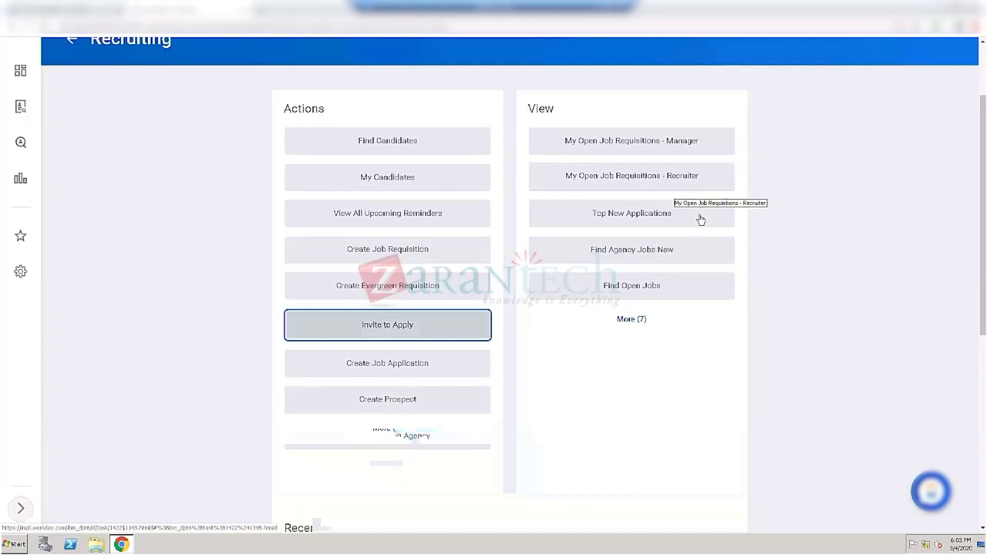
{"action": "left_click", "coordinate": [634, 319]}
{"action": "left_click", "coordinate": [637, 321]}
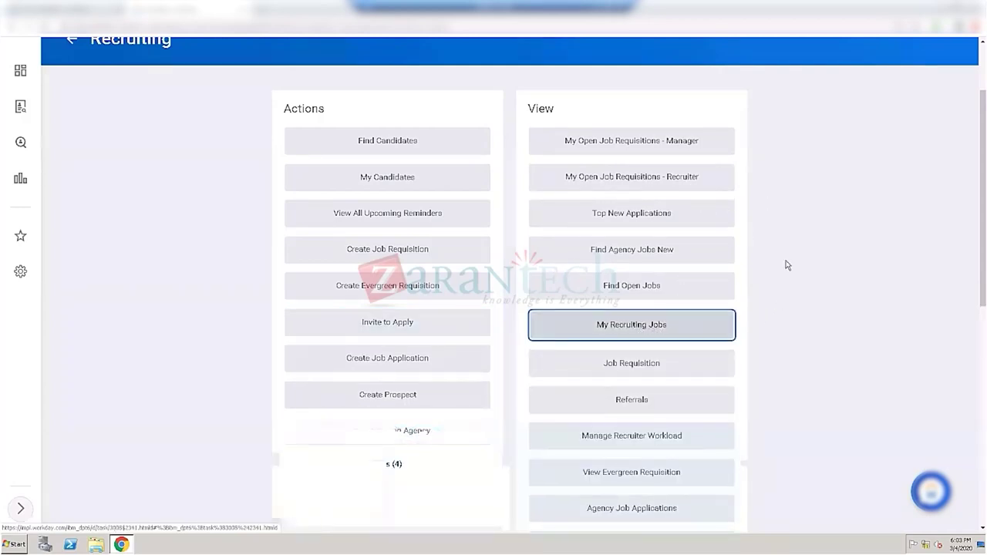
{"action": "scroll", "coordinate": [787, 266], "scroll_direction": "down", "scroll_amount": 3}
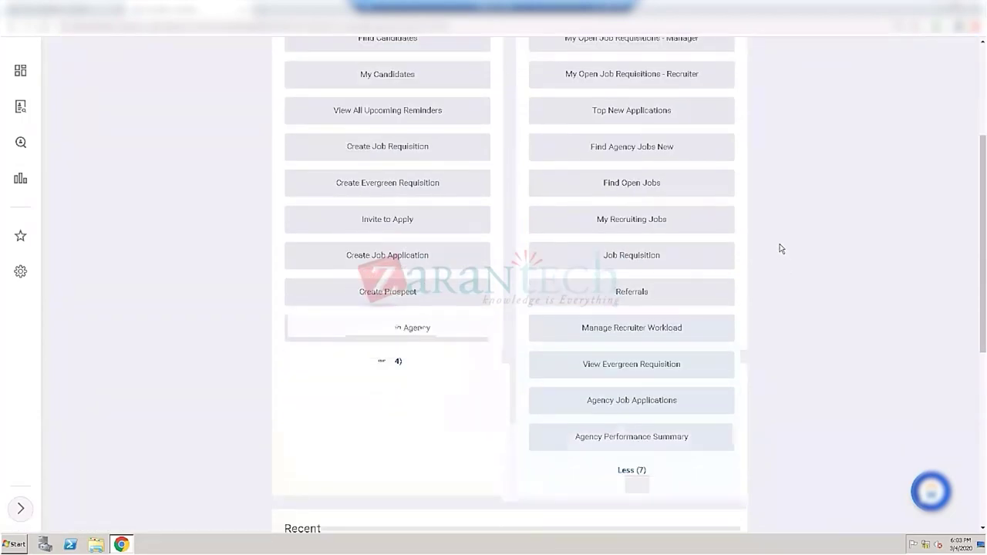
{"action": "scroll", "coordinate": [781, 248], "scroll_direction": "down", "scroll_amount": 1}
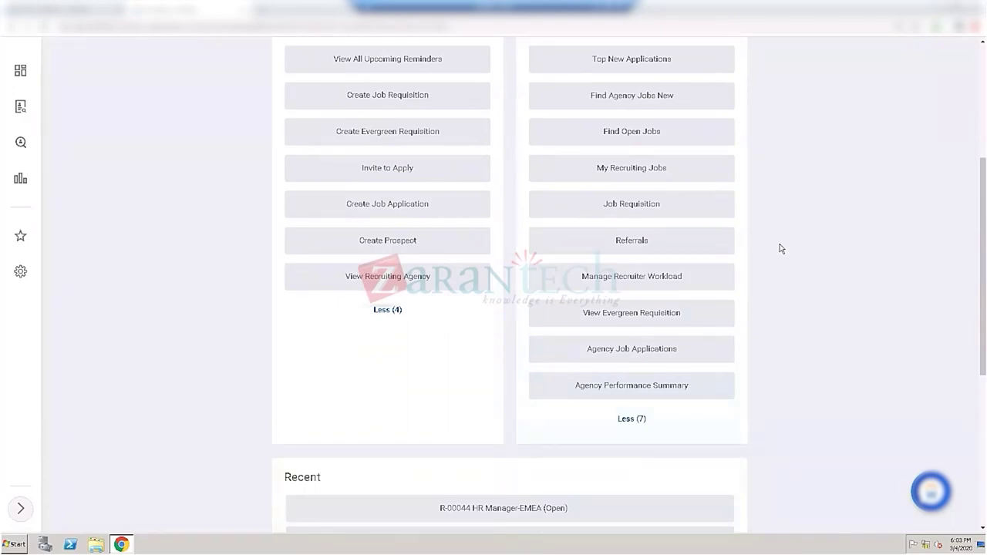
{"action": "scroll", "coordinate": [781, 248], "scroll_direction": "up", "scroll_amount": 1}
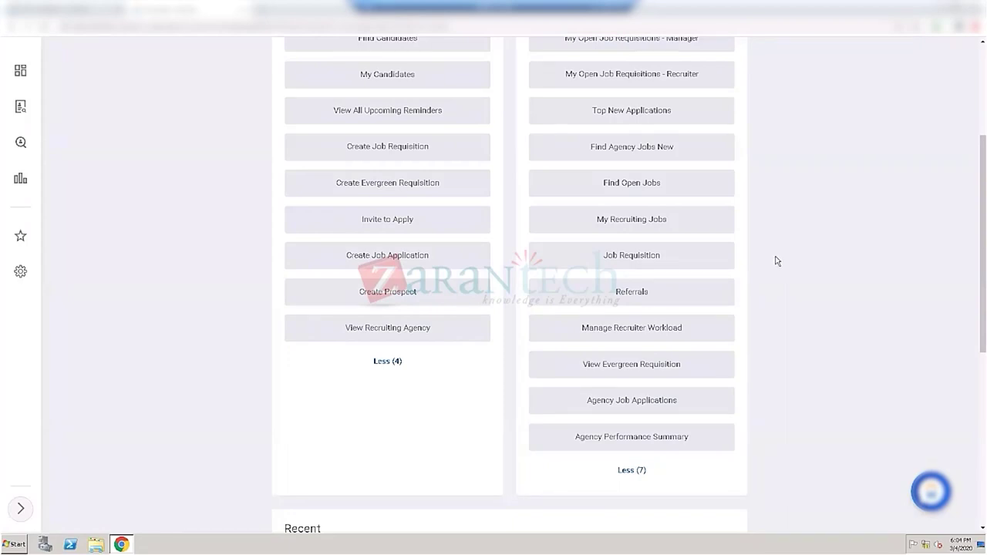
{"action": "scroll", "coordinate": [777, 258], "scroll_direction": "up", "scroll_amount": 1}
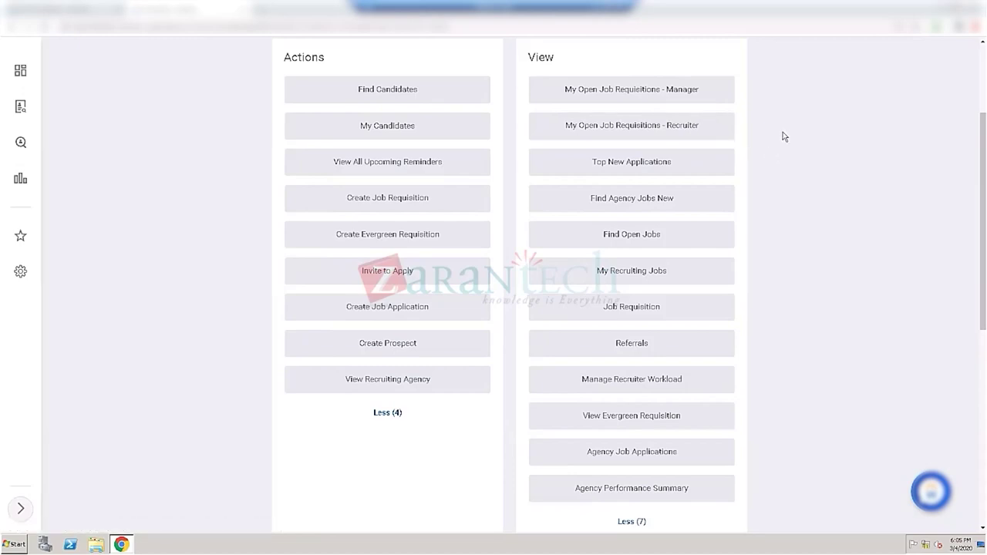
{"action": "scroll", "coordinate": [784, 136], "scroll_direction": "up", "scroll_amount": 1}
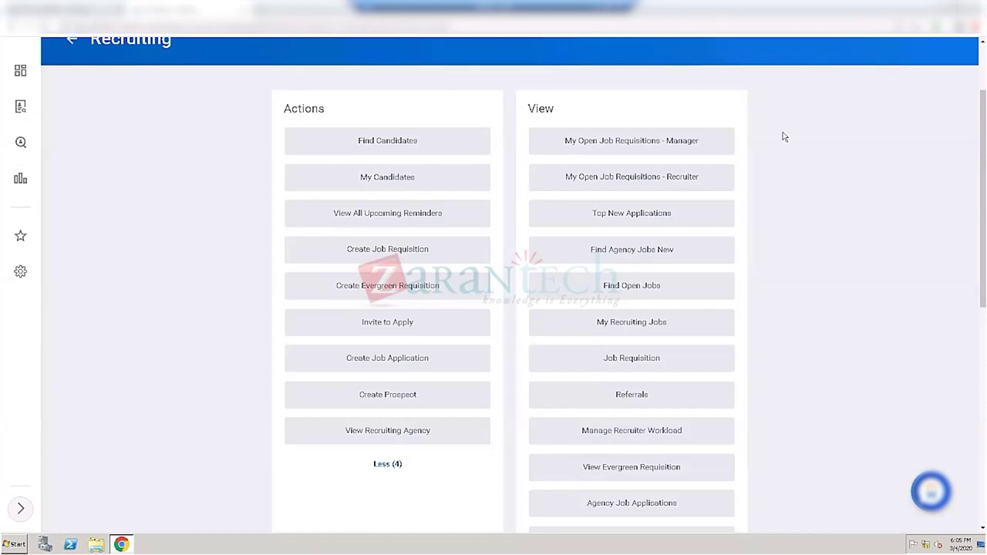
{"action": "scroll", "coordinate": [784, 136], "scroll_direction": "down", "scroll_amount": 2}
{"action": "scroll", "coordinate": [784, 139], "scroll_direction": "down", "scroll_amount": 1}
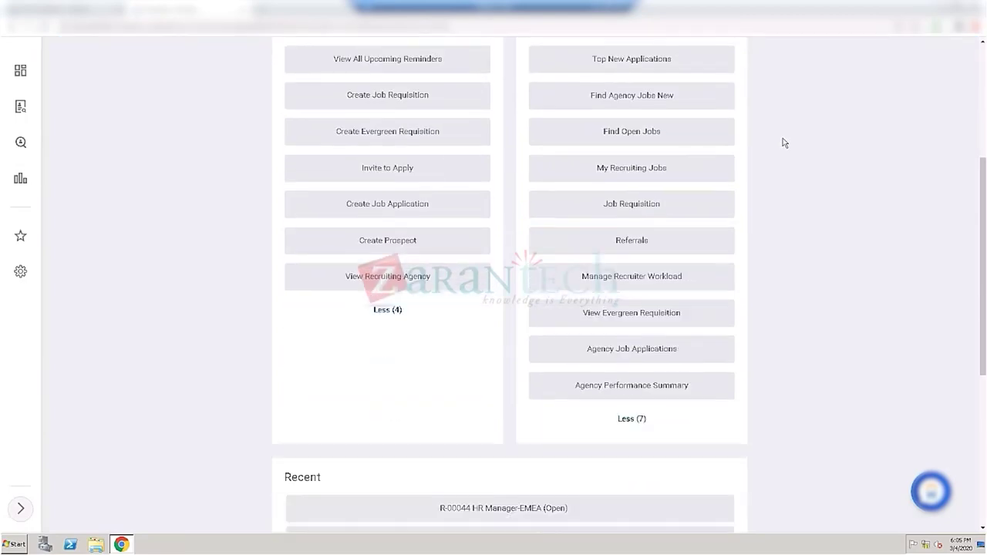
{"action": "scroll", "coordinate": [783, 144], "scroll_direction": "down", "scroll_amount": 5}
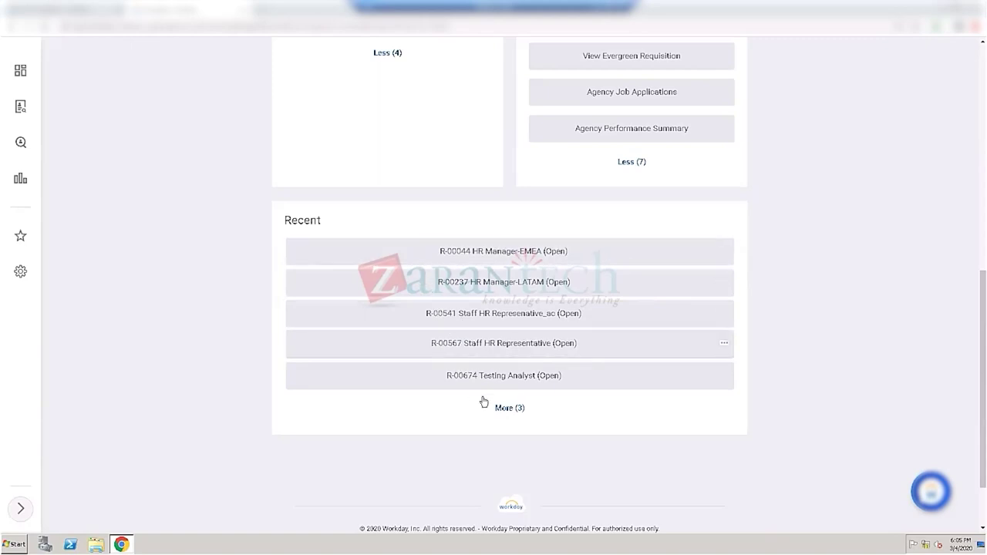
{"action": "scroll", "coordinate": [453, 409], "scroll_direction": "down", "scroll_amount": 1}
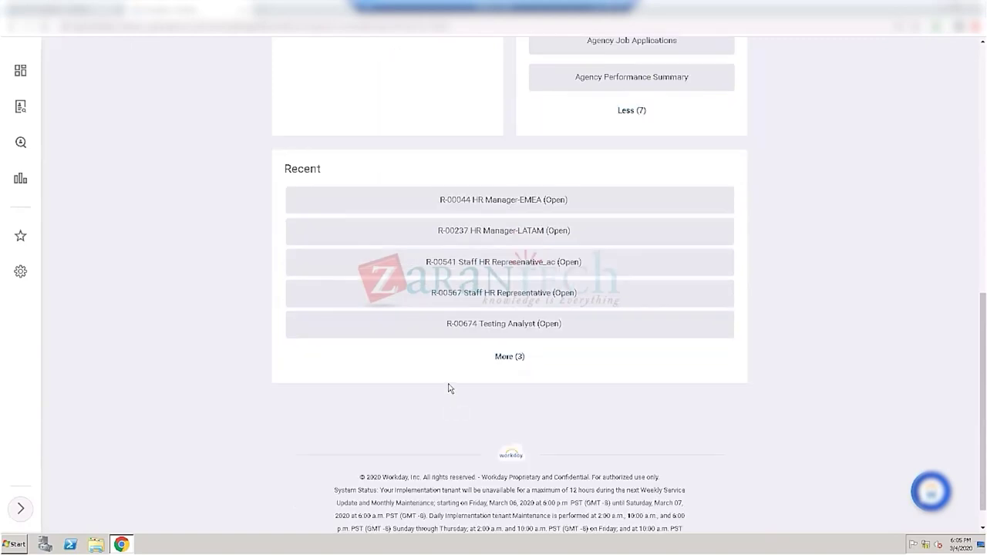
{"action": "scroll", "coordinate": [451, 388], "scroll_direction": "up", "scroll_amount": 2}
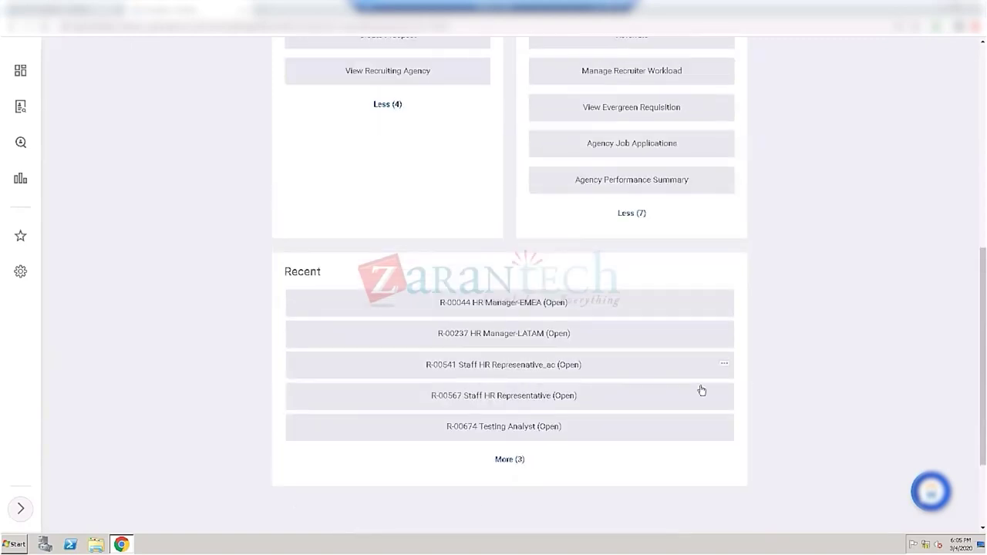
{"action": "mouse_move", "coordinate": [930, 480]}
{"action": "mouse_move", "coordinate": [900, 484]}
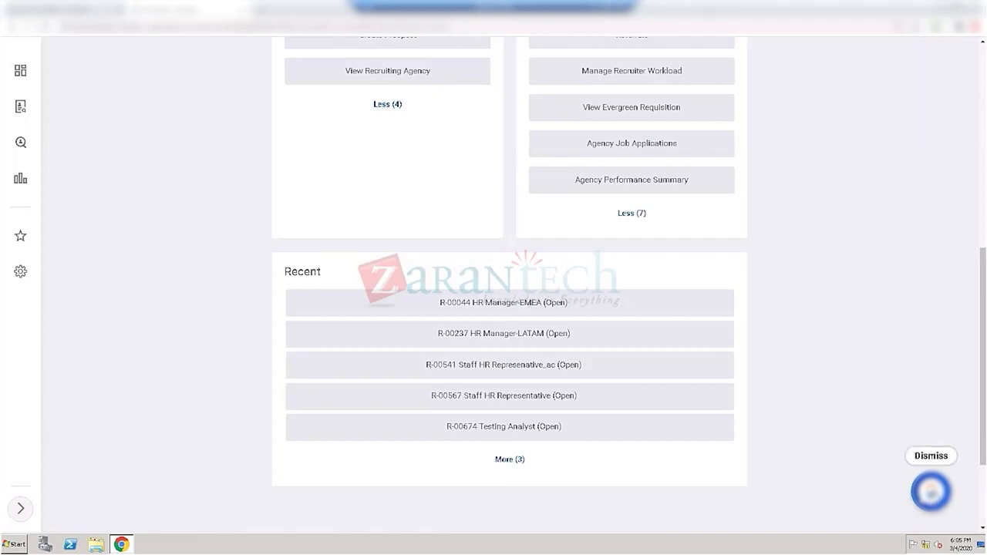
Step: Ask Workday Assistant 'can you transfer my employee', select reply text, then collapse the chat
{"action": "left_click", "coordinate": [931, 492]}
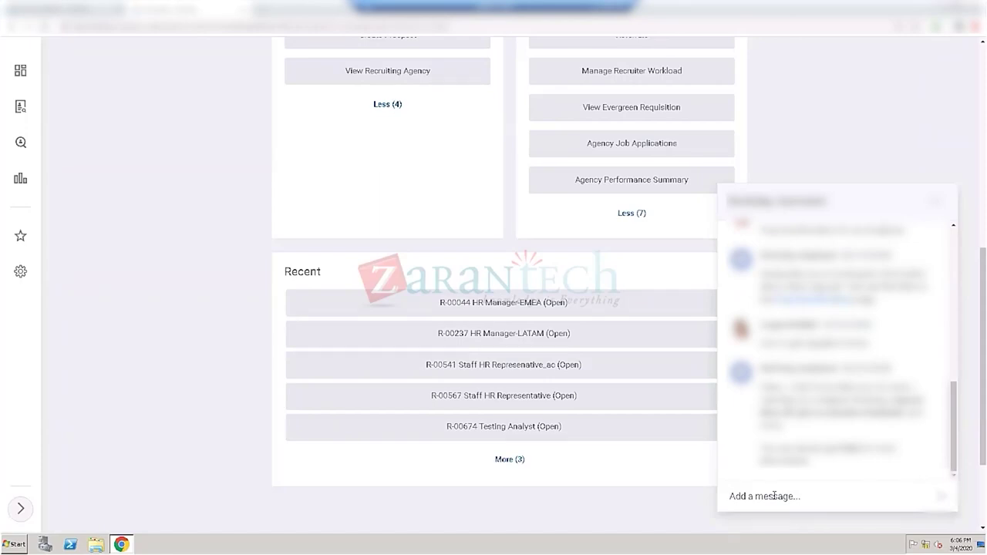
{"action": "type", "text": "can you transfer my "}
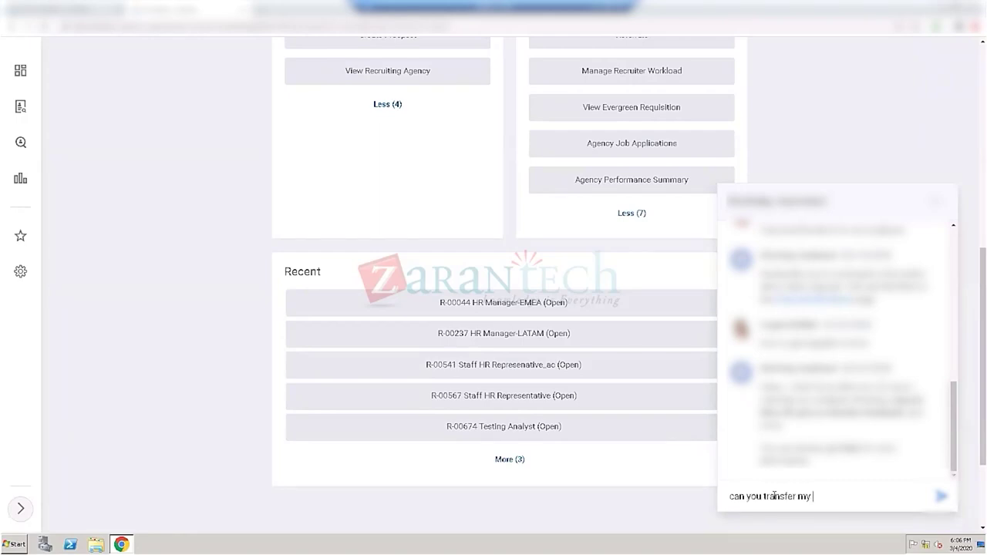
{"action": "type", "text": "employee"}
{"action": "key", "text": "Return"}
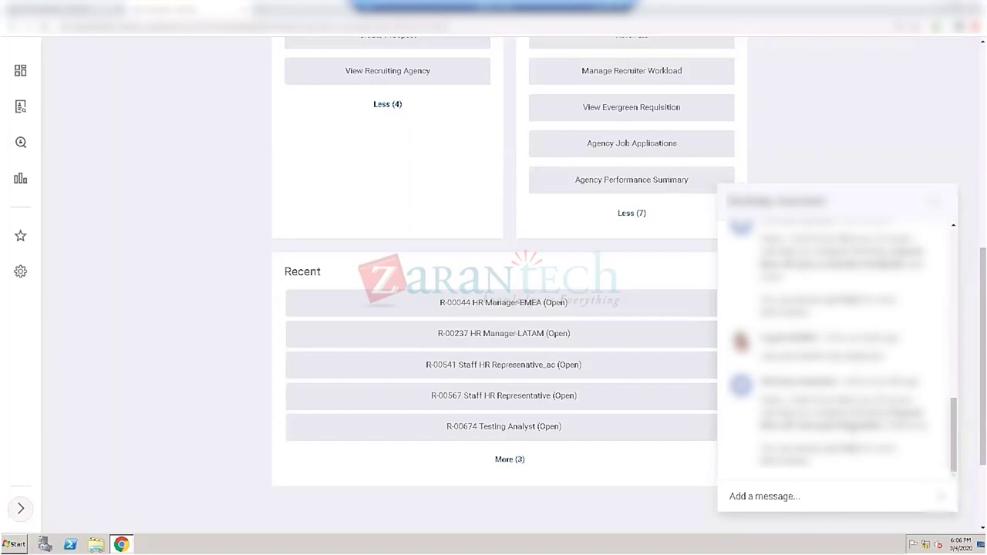
{"action": "left_click_drag", "start_coordinate": [895, 409], "coordinate": [887, 424]}
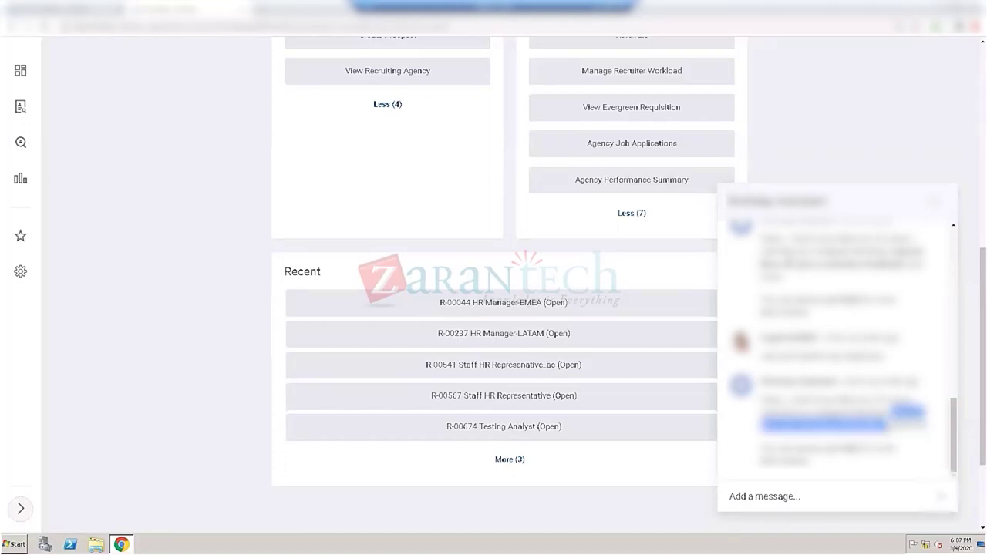
{"action": "double_click", "coordinate": [808, 356]}
{"action": "left_click_drag", "start_coordinate": [808, 355], "coordinate": [837, 356]}
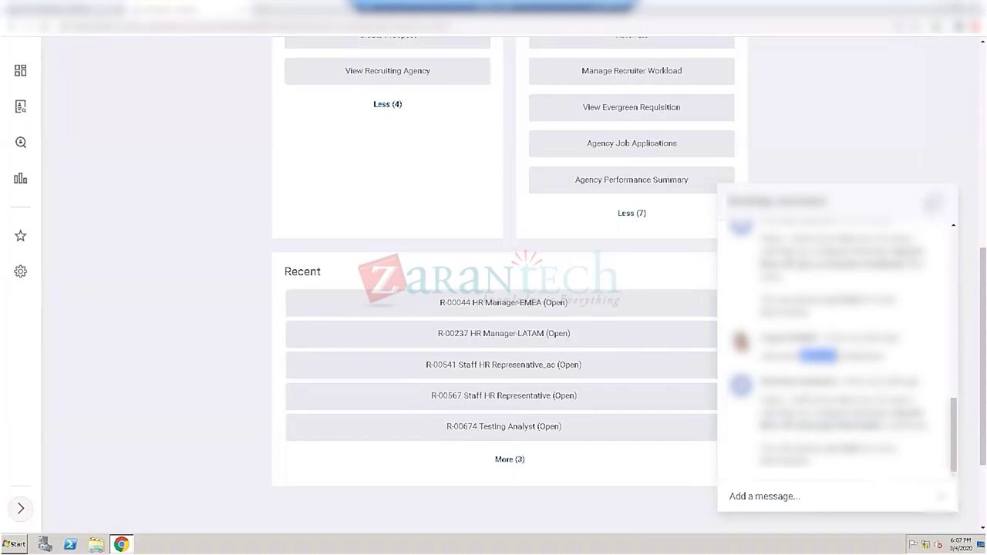
{"action": "left_click", "coordinate": [932, 202]}
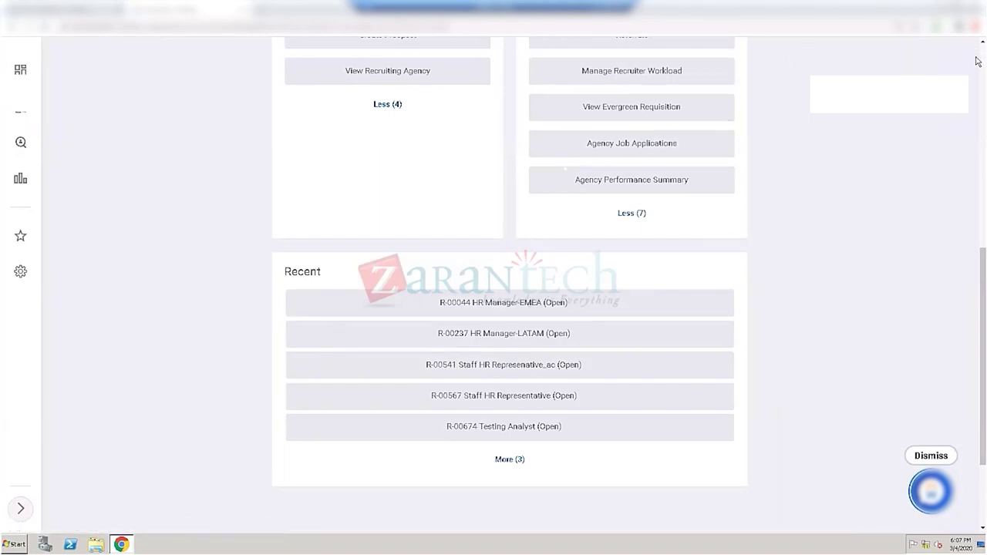
Step: Replace the search text with 'field sales' and open Field Sales - EMEA
{"action": "scroll", "coordinate": [977, 61], "scroll_direction": "up", "scroll_amount": 6}
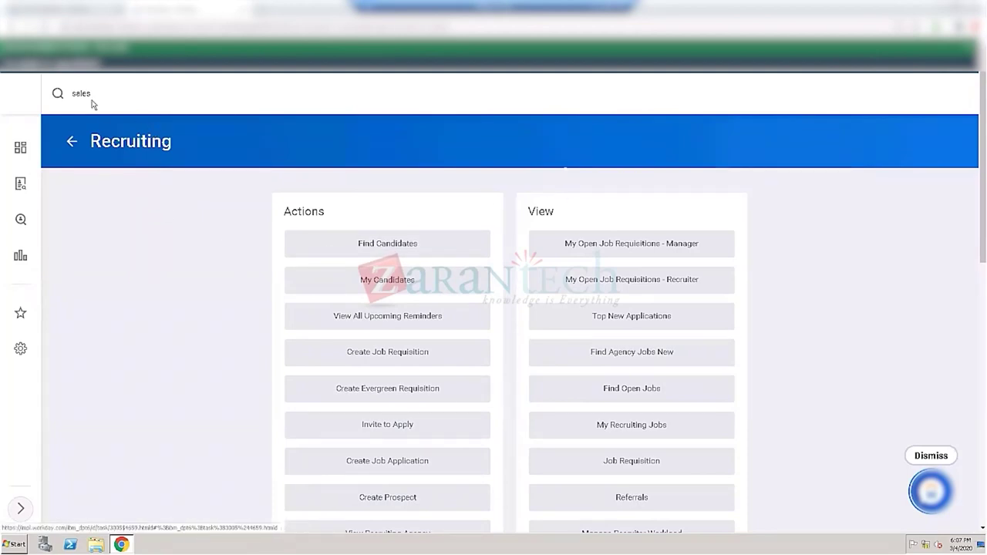
{"action": "left_click_drag", "start_coordinate": [93, 94], "coordinate": [49, 99]}
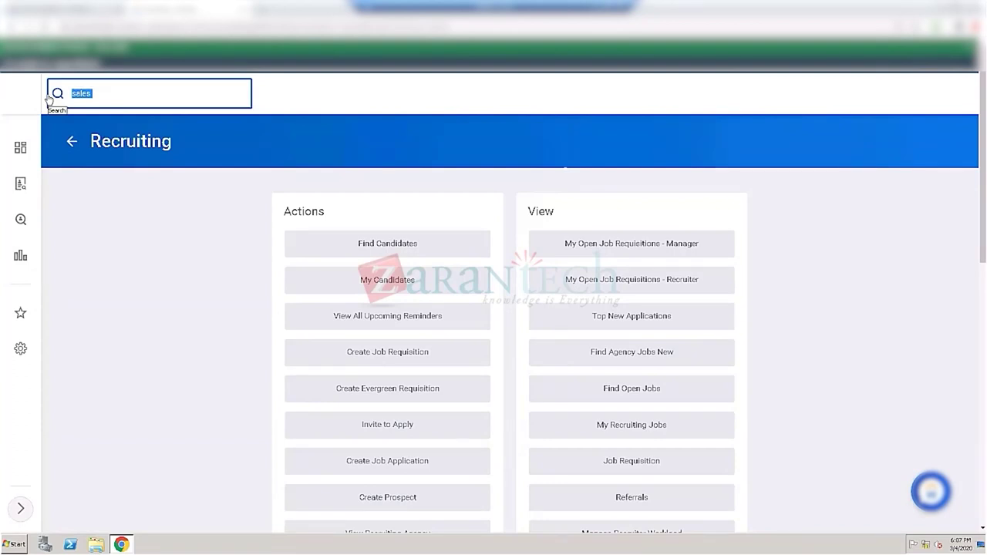
{"action": "type", "text": "field sales"}
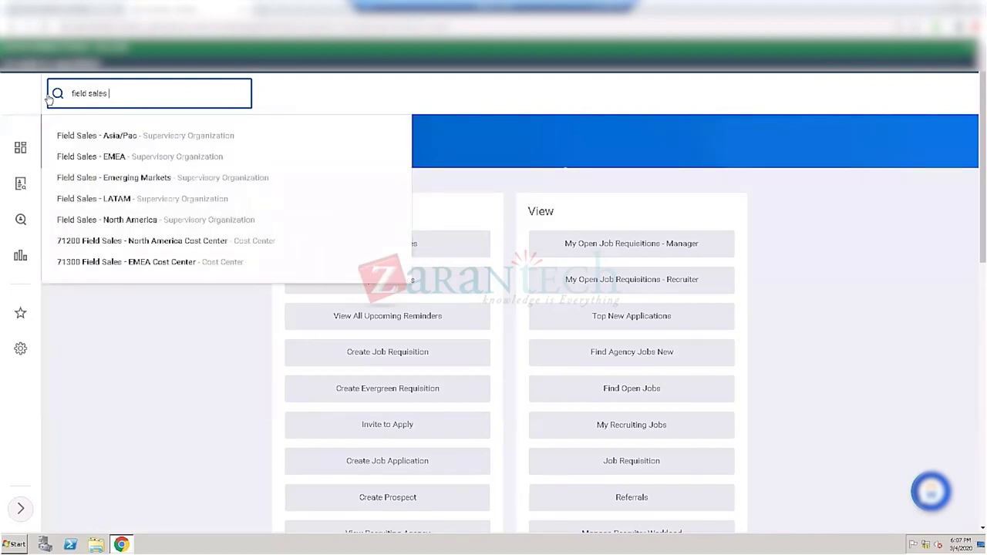
{"action": "left_click", "coordinate": [134, 160]}
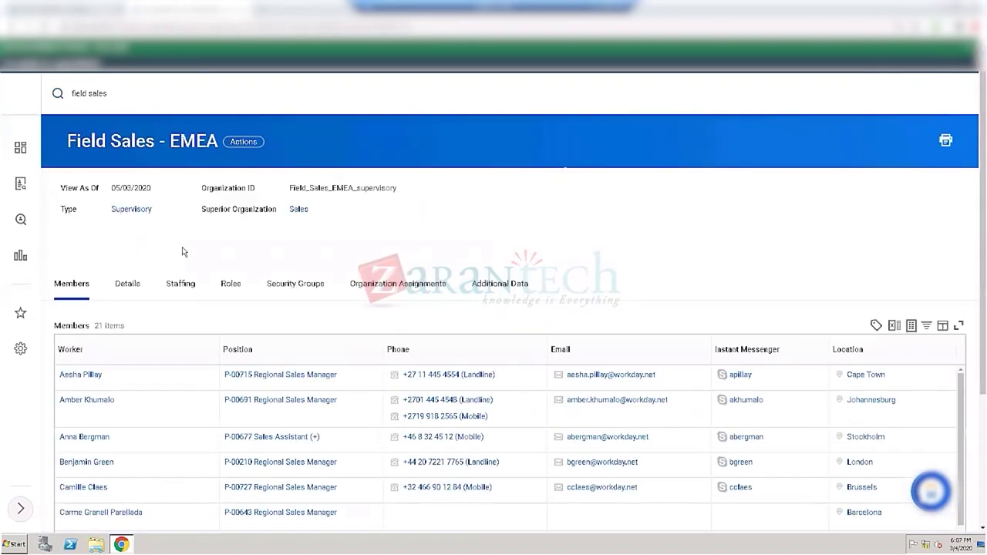
Step: Show the Staffing tab and select the unfilled P-00695 Regional Sales Manager position row
{"action": "left_click", "coordinate": [178, 282]}
{"action": "left_click", "coordinate": [179, 287]}
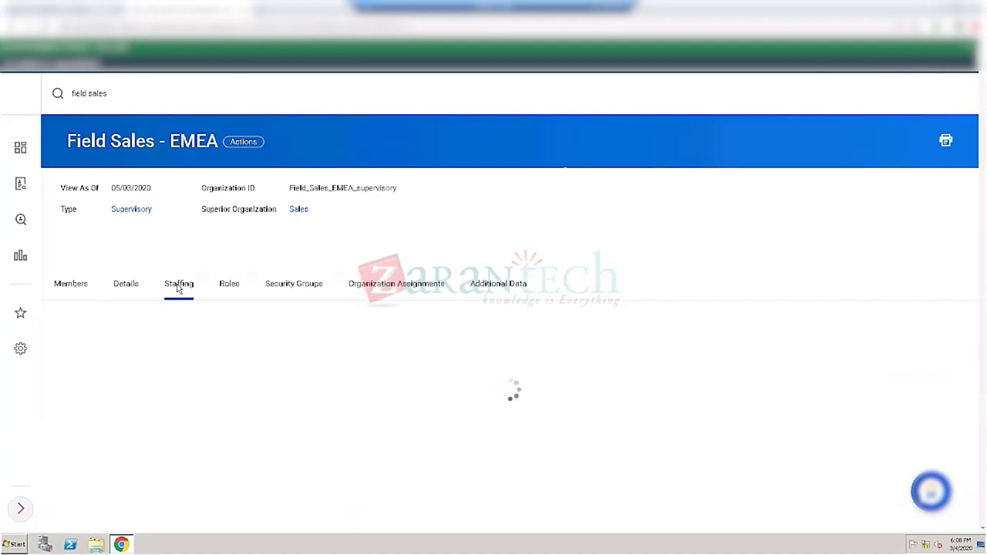
{"action": "left_click", "coordinate": [93, 416]}
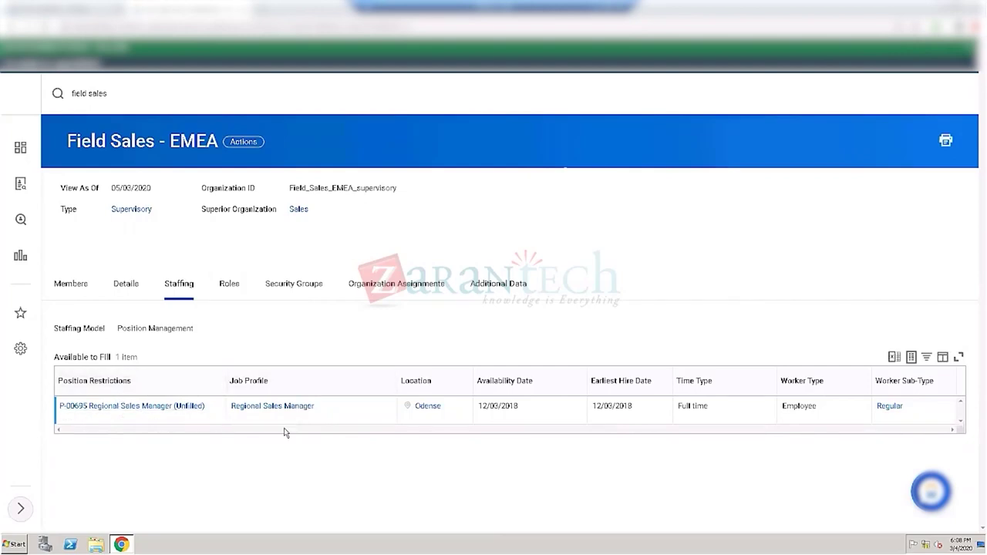
{"action": "mouse_move", "coordinate": [63, 412]}
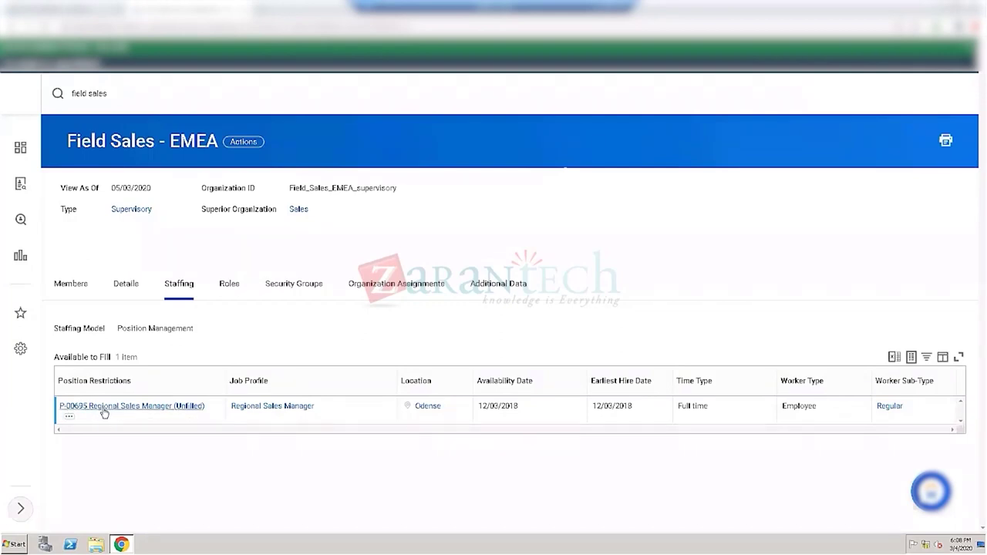
Step: Open position P-00695, view its Position Overview and Requisitions, then return Home
{"action": "left_click", "coordinate": [103, 407]}
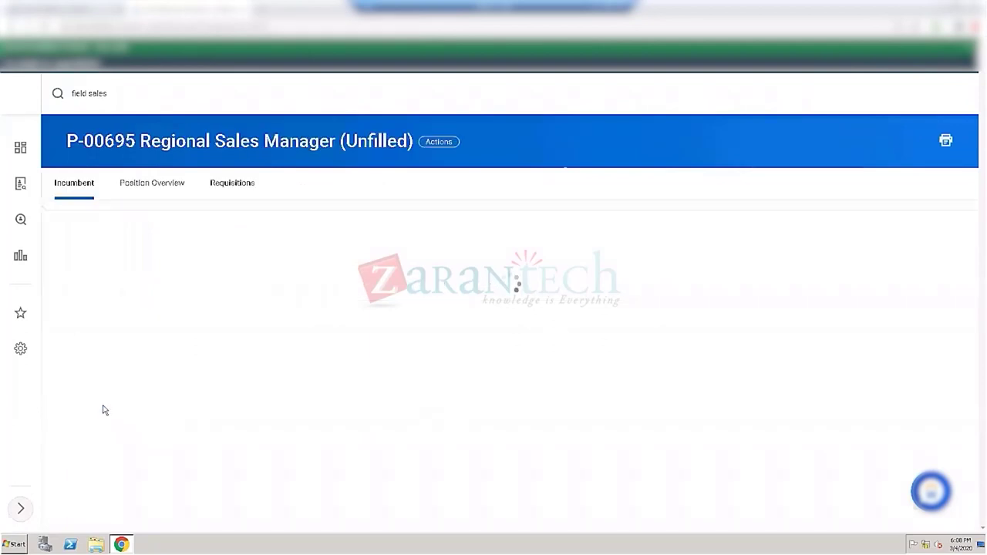
{"action": "left_click", "coordinate": [161, 189]}
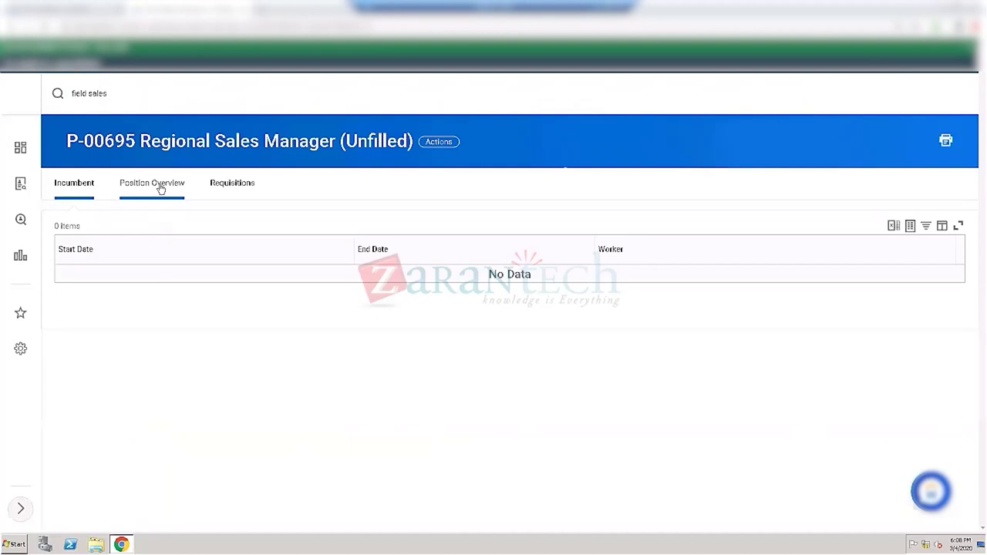
{"action": "left_click", "coordinate": [161, 188]}
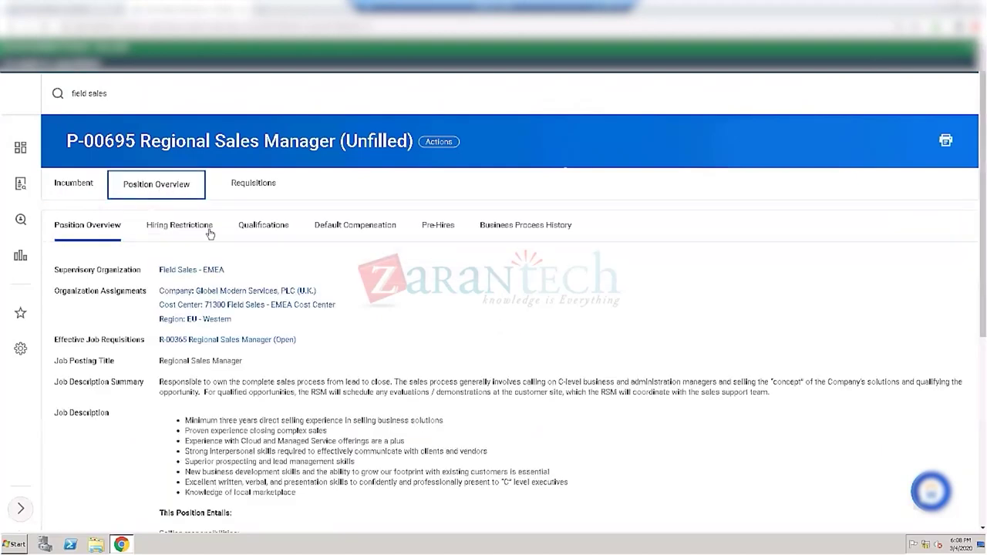
{"action": "left_click", "coordinate": [254, 186]}
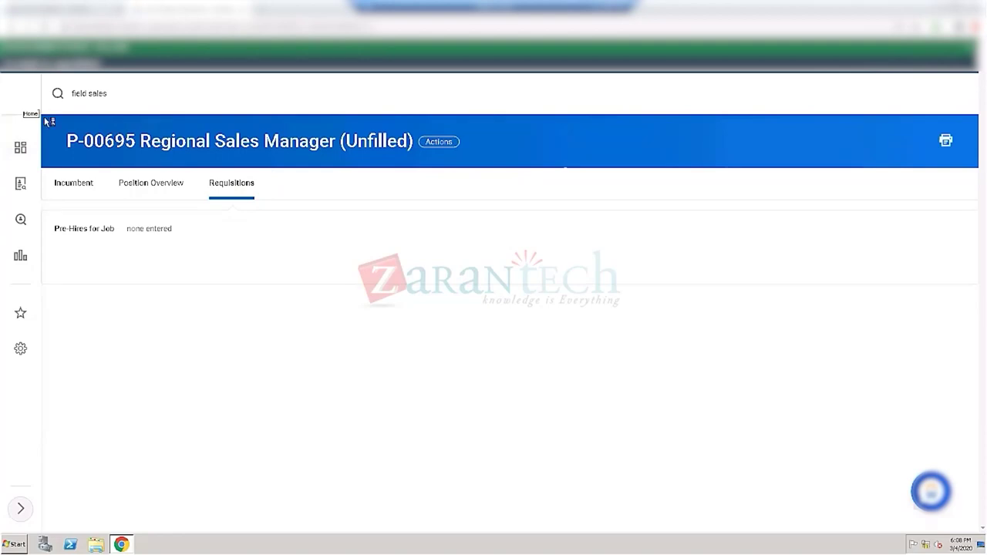
{"action": "left_click", "coordinate": [236, 181]}
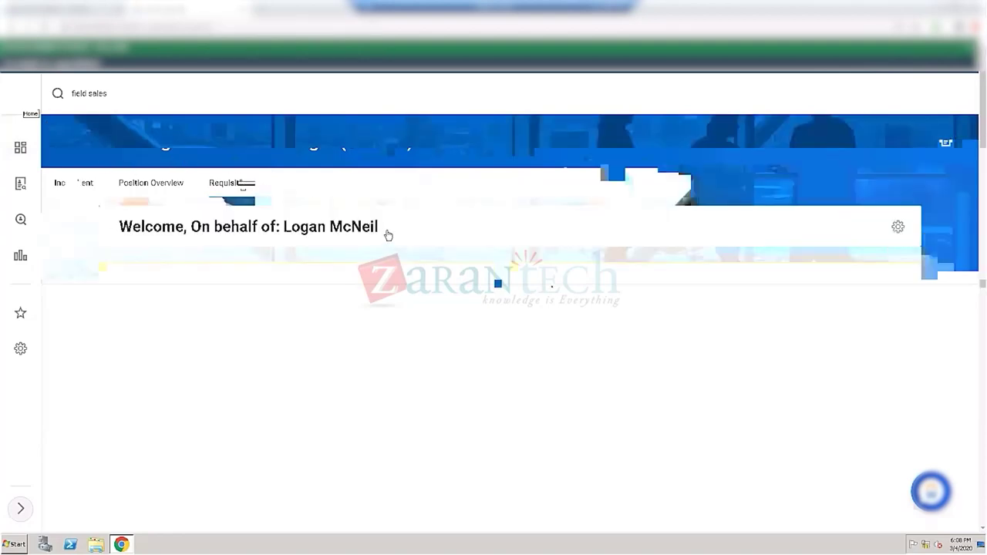
Step: Open the Recruiting dashboard with My Candidates and its Assessment and Screen tasks, then select the search text
{"action": "left_click", "coordinate": [20, 149]}
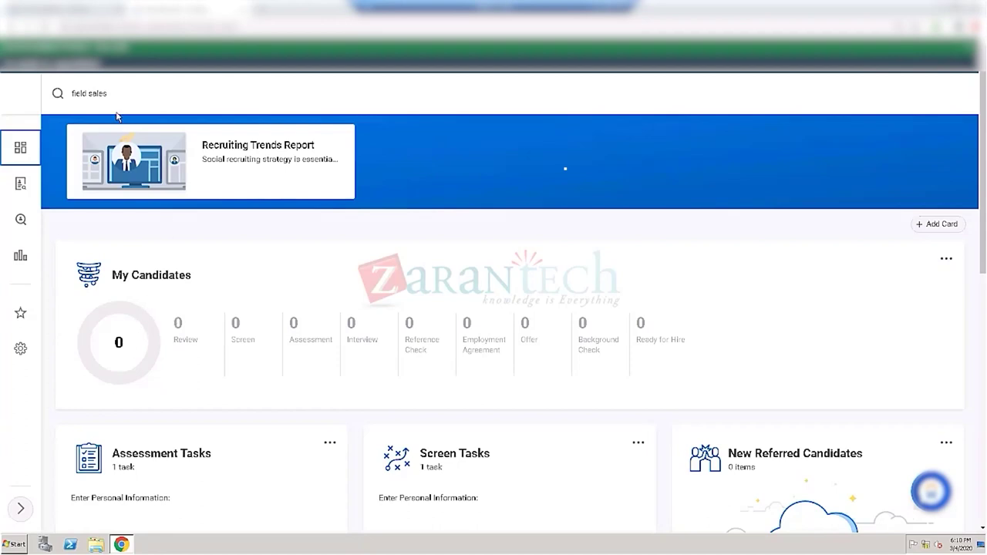
{"action": "left_click", "coordinate": [131, 89]}
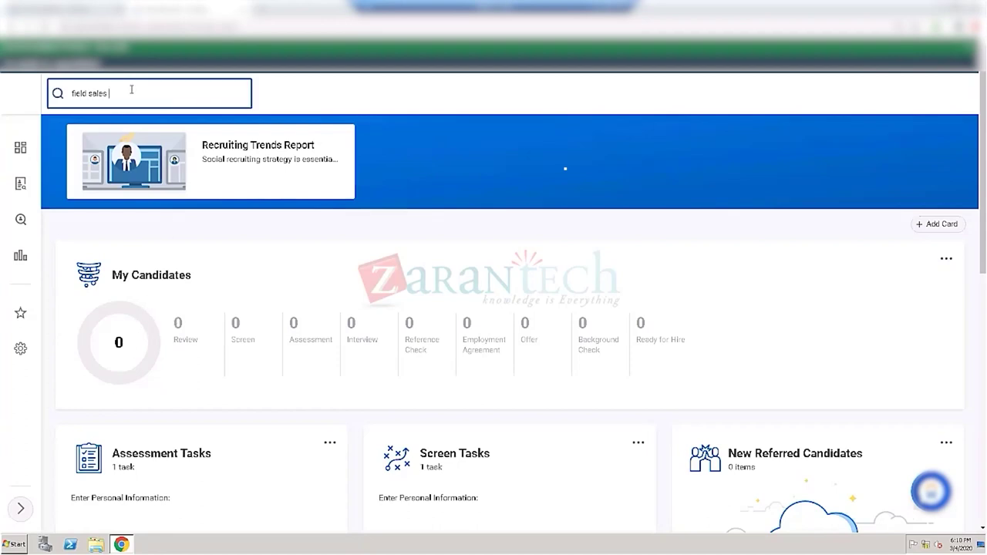
{"action": "left_click_drag", "start_coordinate": [115, 95], "coordinate": [62, 101]}
Step: Search 'sales' and open the Sales supervisory organization's role assignments
{"action": "type", "text": "sales"}
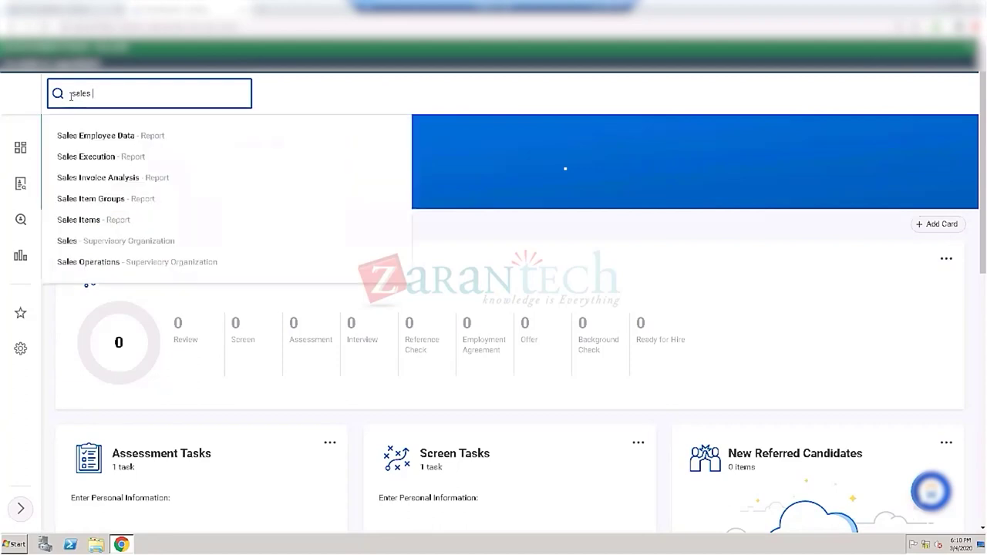
{"action": "left_click", "coordinate": [106, 241]}
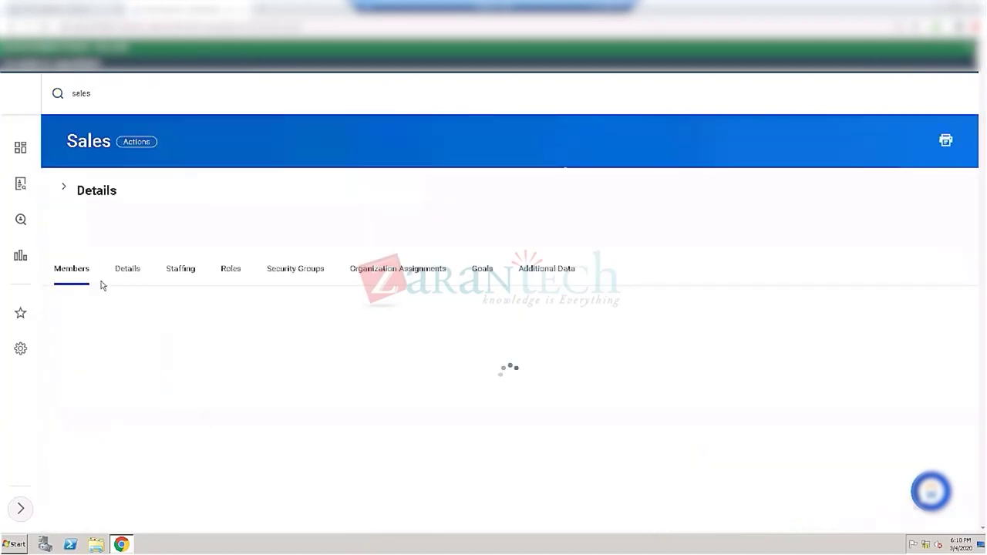
{"action": "left_click", "coordinate": [230, 270]}
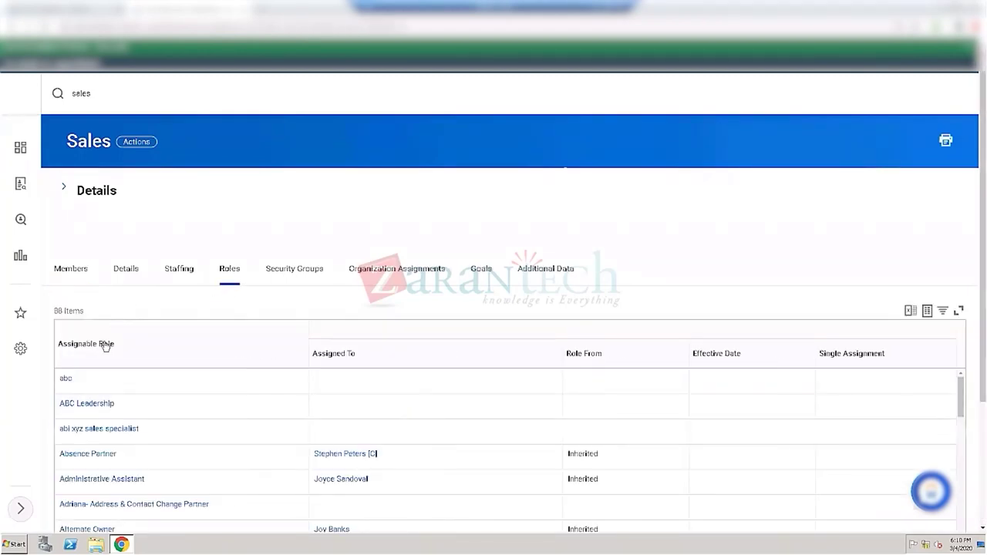
Step: Filter Assignable Role to Recruiter and Primary Recruiter, then bring up the assigned recruiter's actions
{"action": "left_click", "coordinate": [106, 347]}
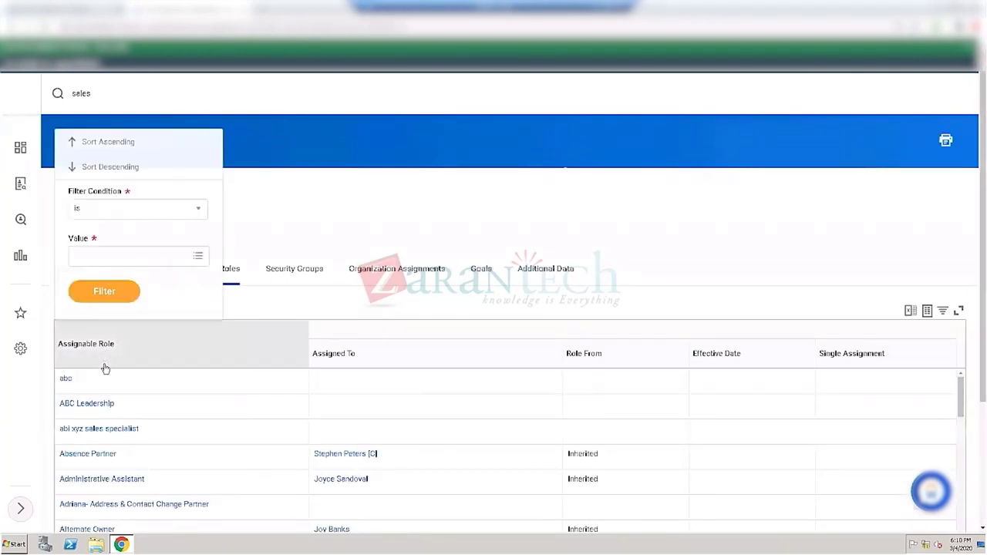
{"action": "left_click", "coordinate": [103, 267]}
{"action": "type", "text": "recruiter"}
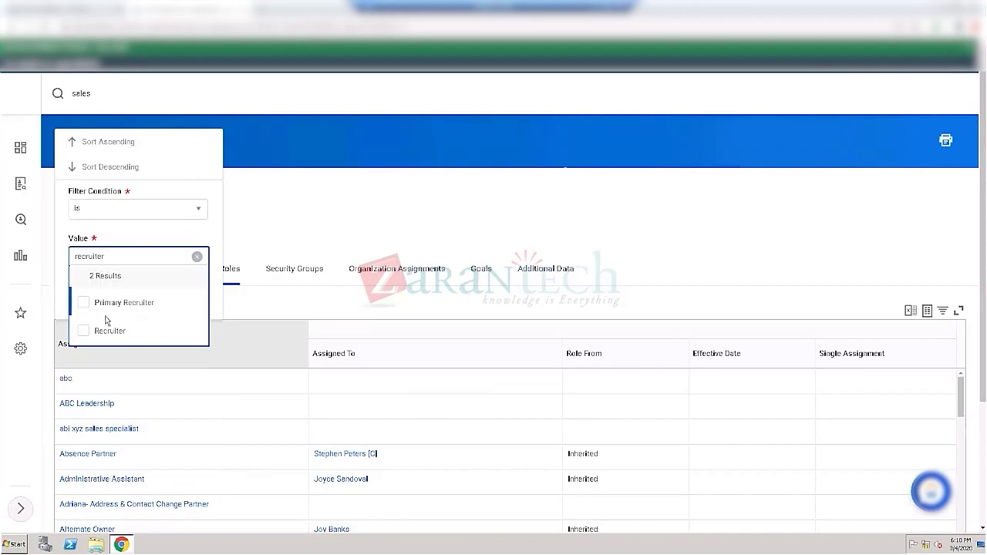
{"action": "left_click", "coordinate": [84, 330]}
{"action": "left_click", "coordinate": [84, 287]}
{"action": "left_click", "coordinate": [214, 249]}
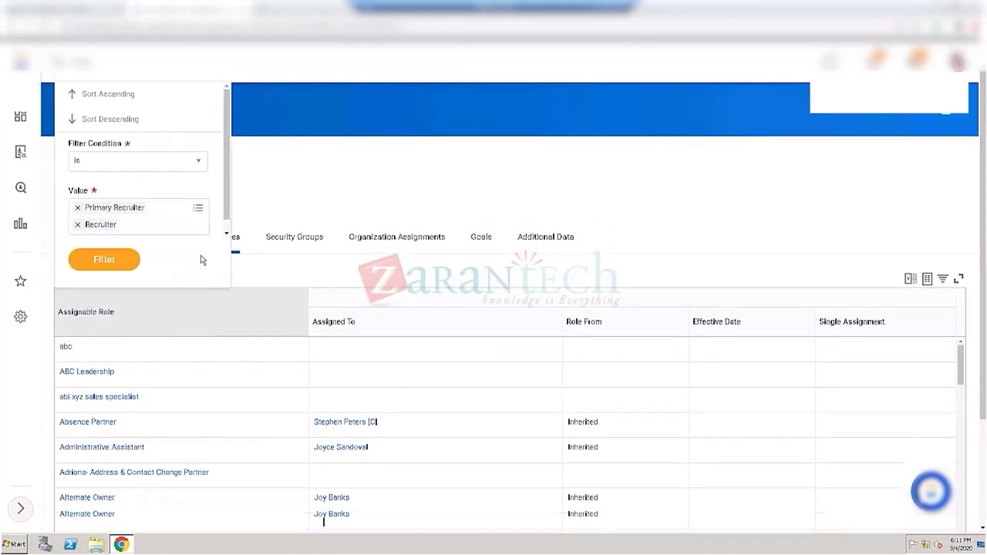
{"action": "left_click", "coordinate": [127, 260]}
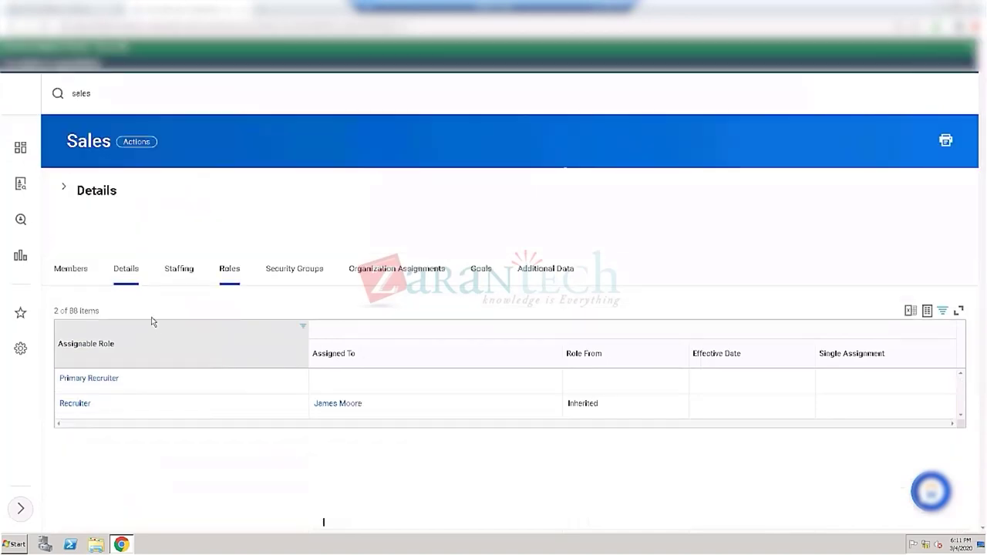
{"action": "mouse_move", "coordinate": [367, 406]}
{"action": "left_click", "coordinate": [370, 404]}
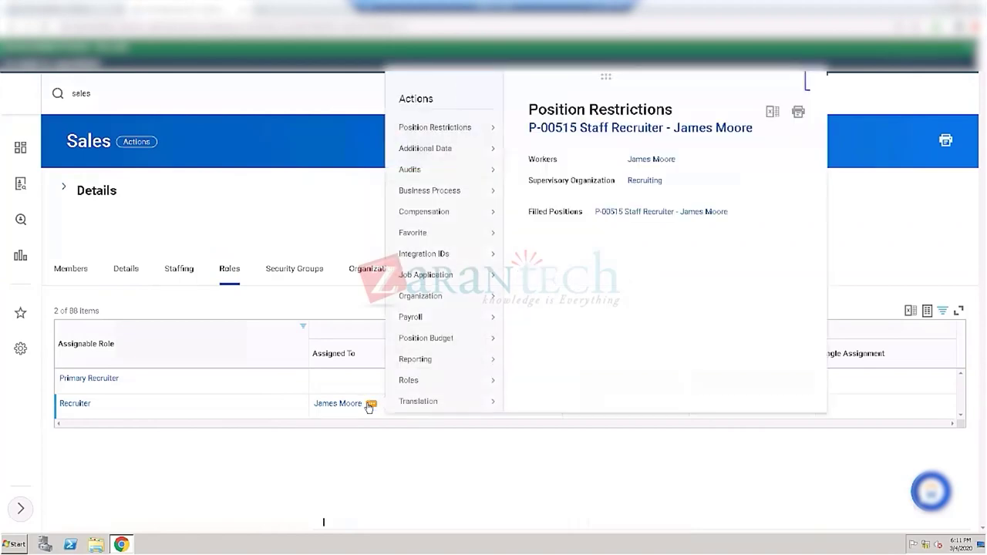
Step: Search 'st prox' and open the Start Proxy task
{"action": "left_click", "coordinate": [110, 96]}
{"action": "left_click", "coordinate": [57, 93]}
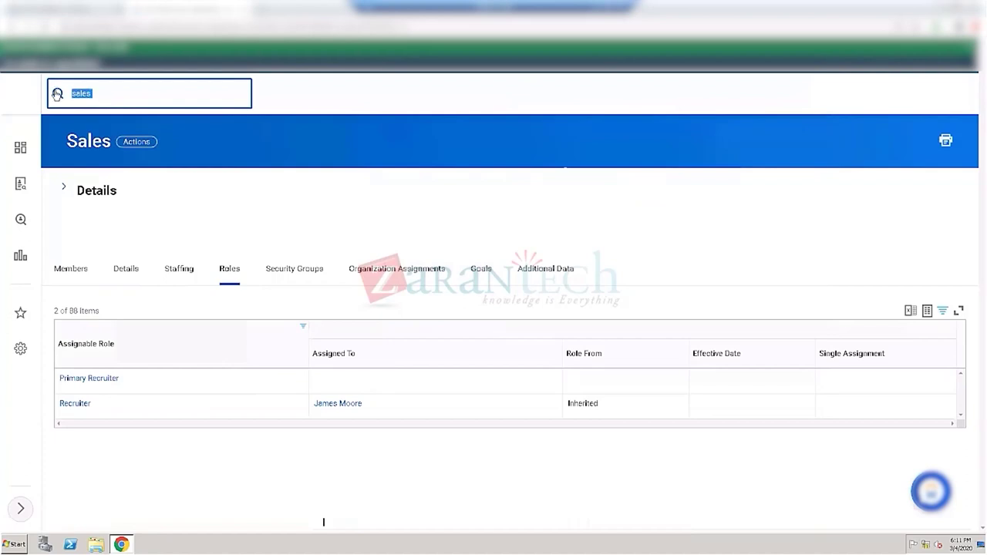
{"action": "type", "text": "st prox"}
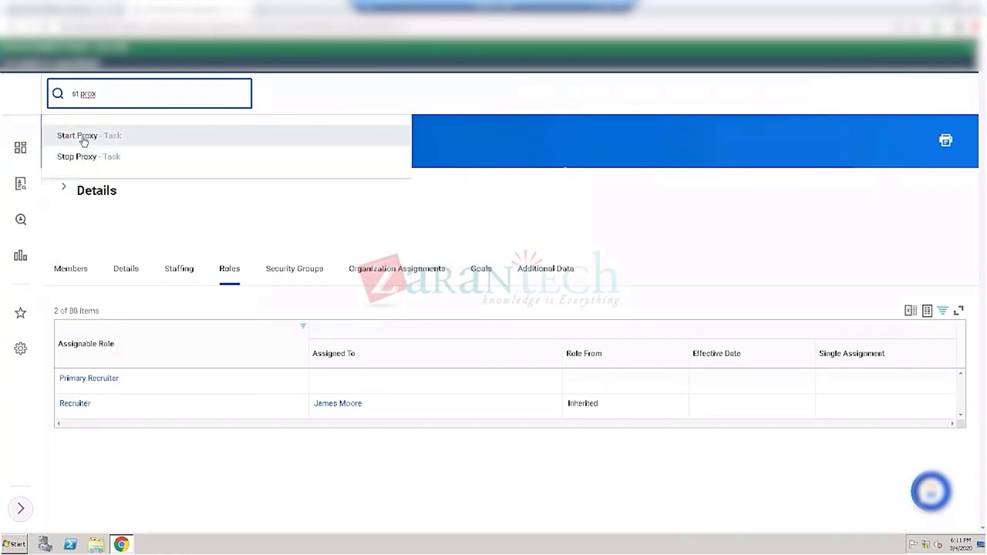
{"action": "left_click", "coordinate": [84, 141]}
Step: Choose the Sales recruiter in Act As and start the proxy session
{"action": "left_click", "coordinate": [157, 215]}
{"action": "key", "text": "Return"}
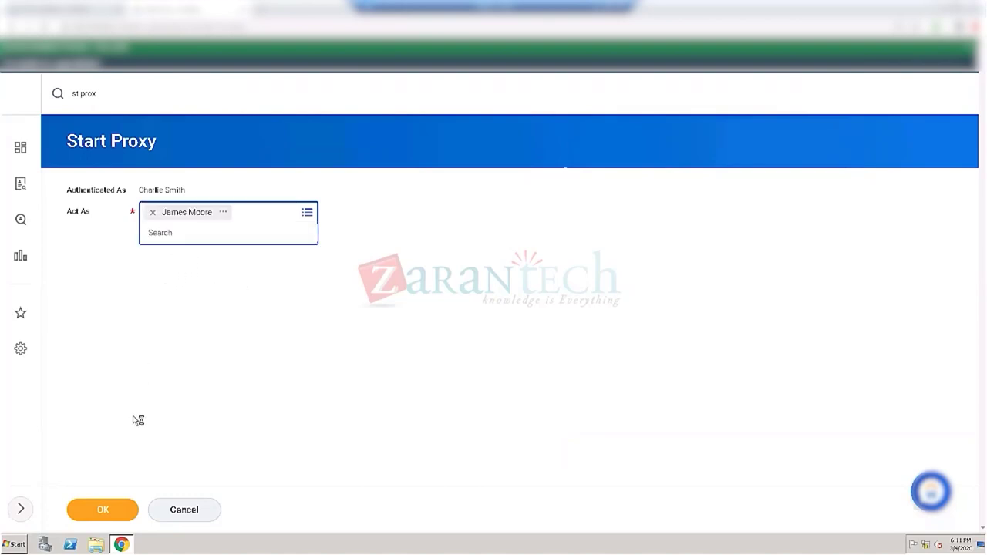
{"action": "left_click", "coordinate": [116, 510]}
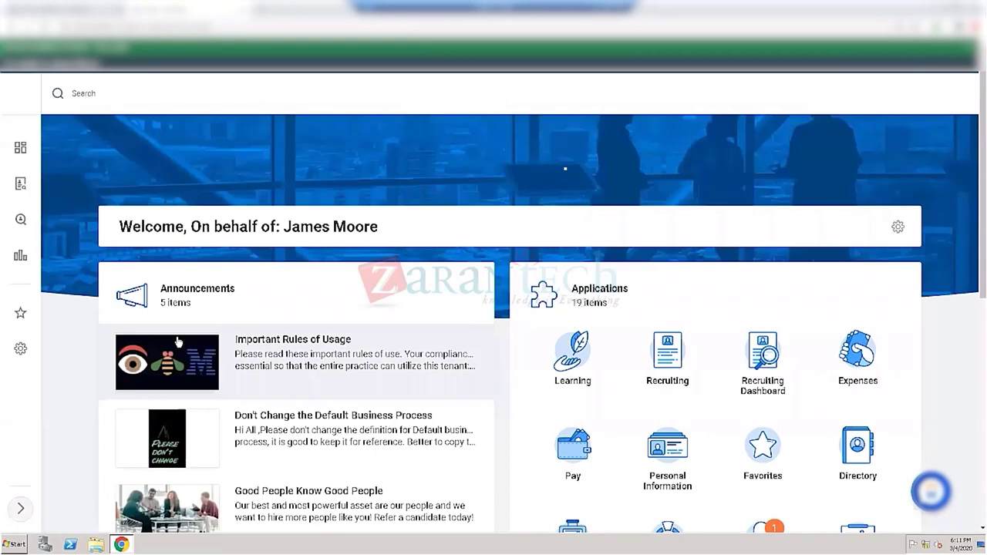
Step: Open requisition R-00494 JW TestPos 1003 from Recent in the Recruiting app
{"action": "left_click", "coordinate": [664, 347]}
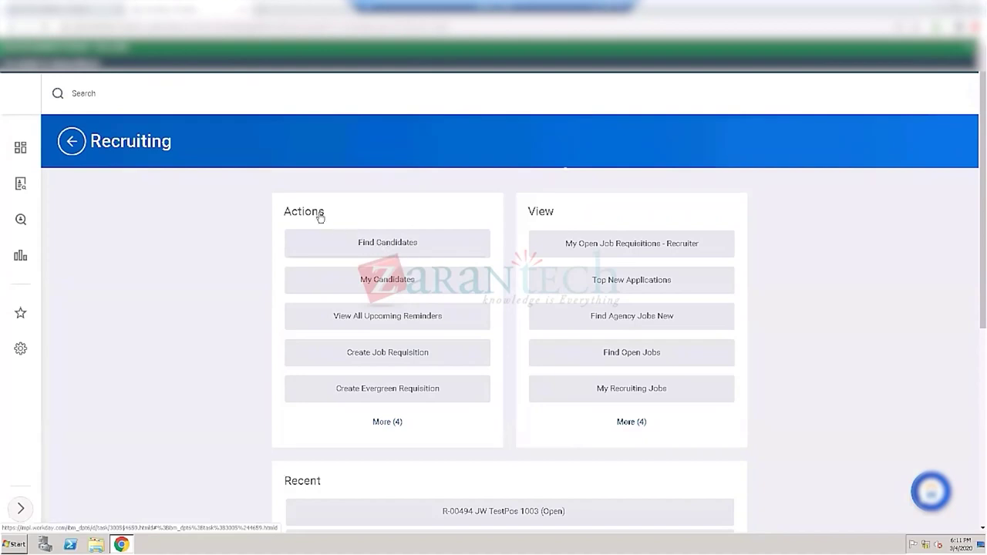
{"action": "scroll", "coordinate": [282, 247], "scroll_direction": "down", "scroll_amount": 1}
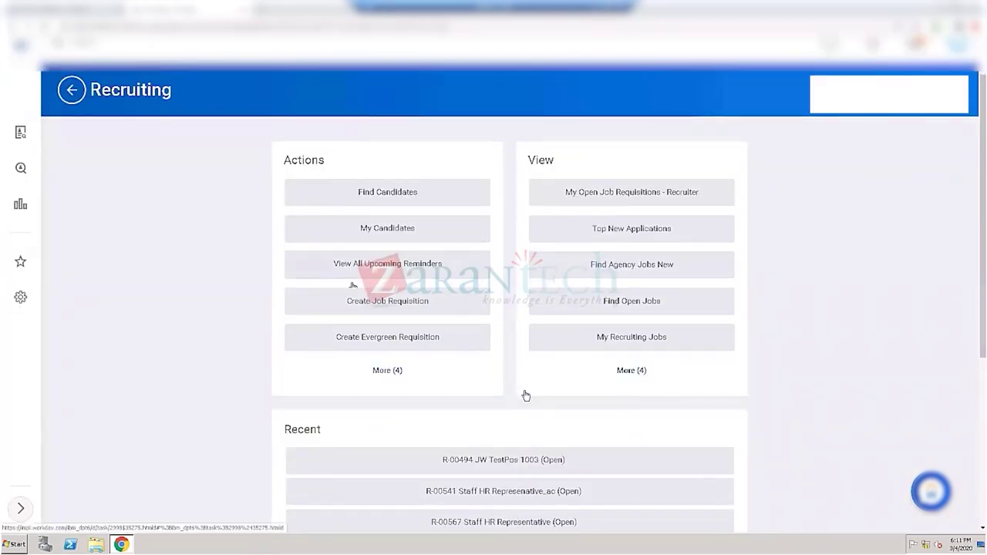
{"action": "left_click", "coordinate": [497, 462]}
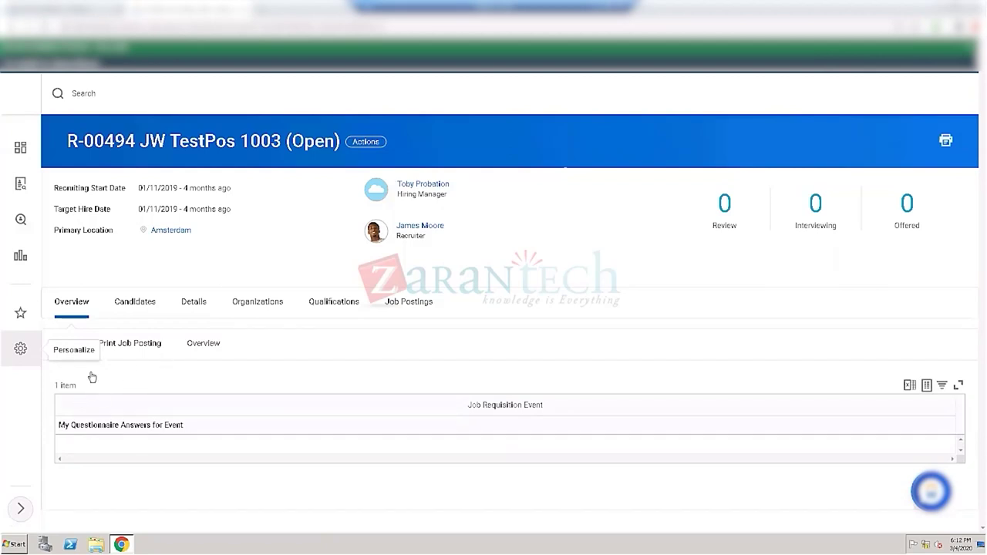
{"action": "left_click", "coordinate": [143, 307]}
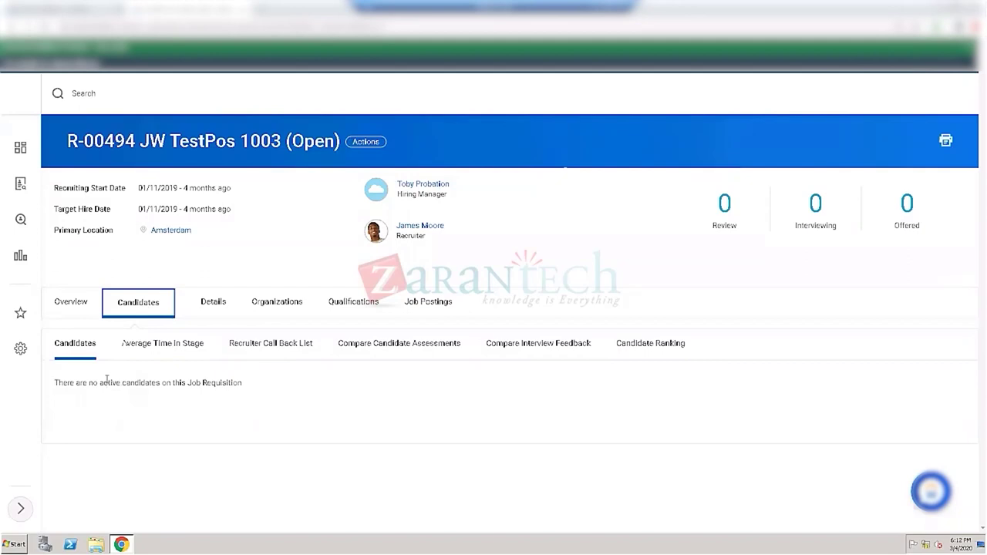
{"action": "left_click_drag", "start_coordinate": [53, 196], "coordinate": [113, 208]}
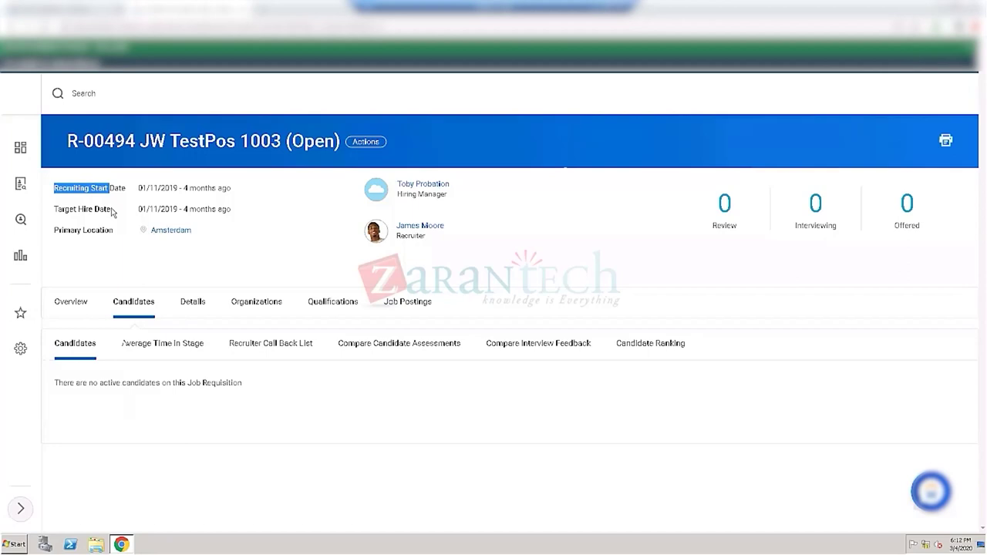
{"action": "left_click", "coordinate": [81, 196]}
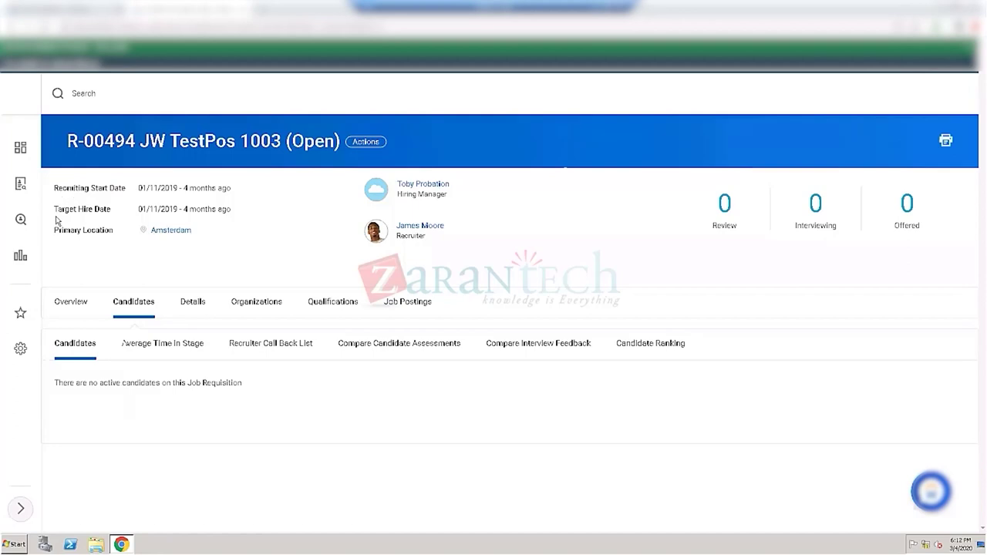
{"action": "left_click_drag", "start_coordinate": [55, 209], "coordinate": [113, 219]}
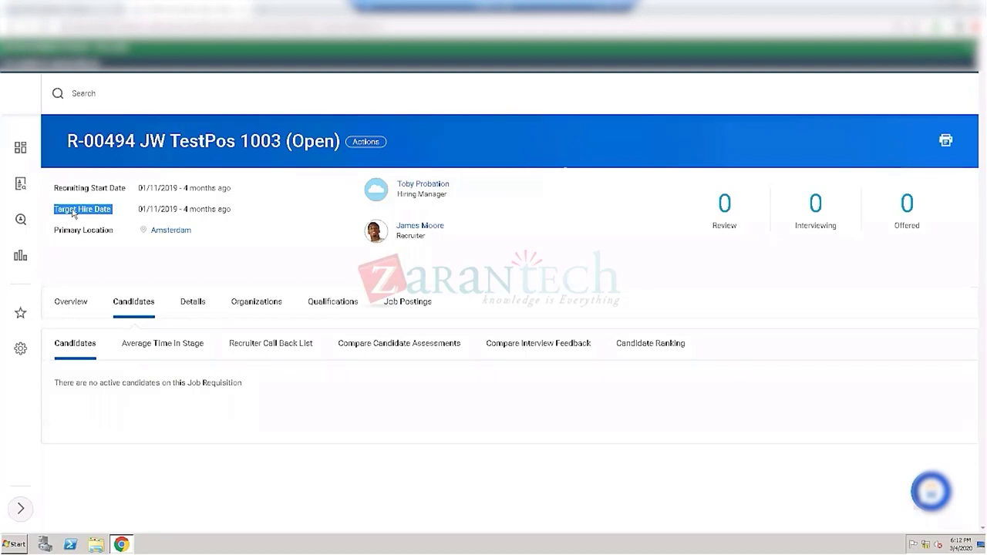
{"action": "left_click", "coordinate": [67, 213]}
{"action": "double_click", "coordinate": [67, 213]}
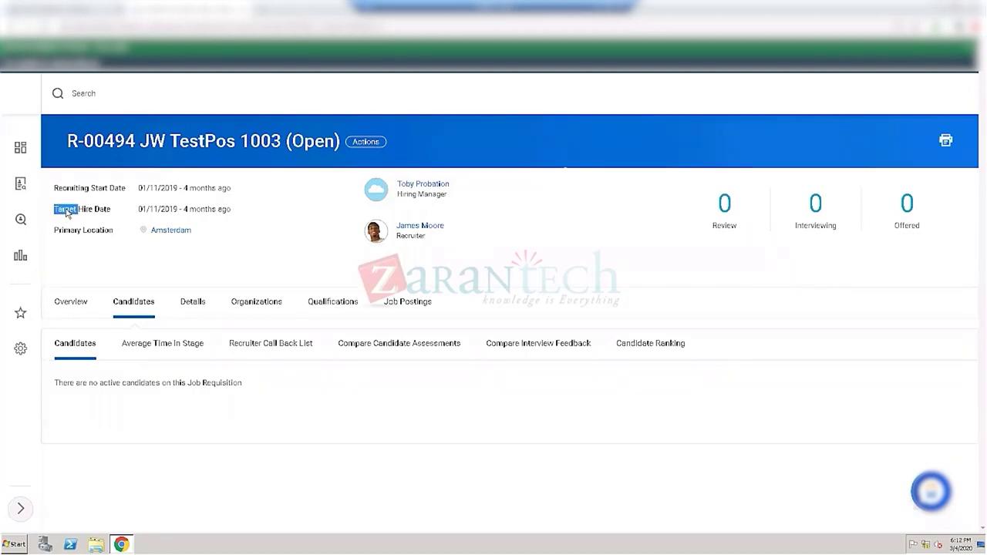
{"action": "left_click", "coordinate": [103, 214]}
{"action": "left_click_drag", "start_coordinate": [114, 213], "coordinate": [52, 212]}
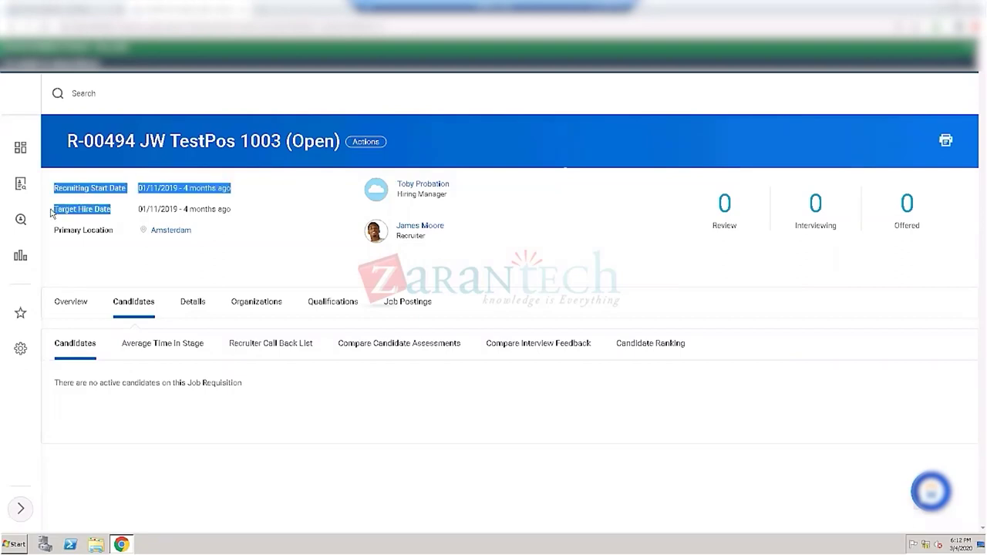
{"action": "left_click", "coordinate": [97, 202]}
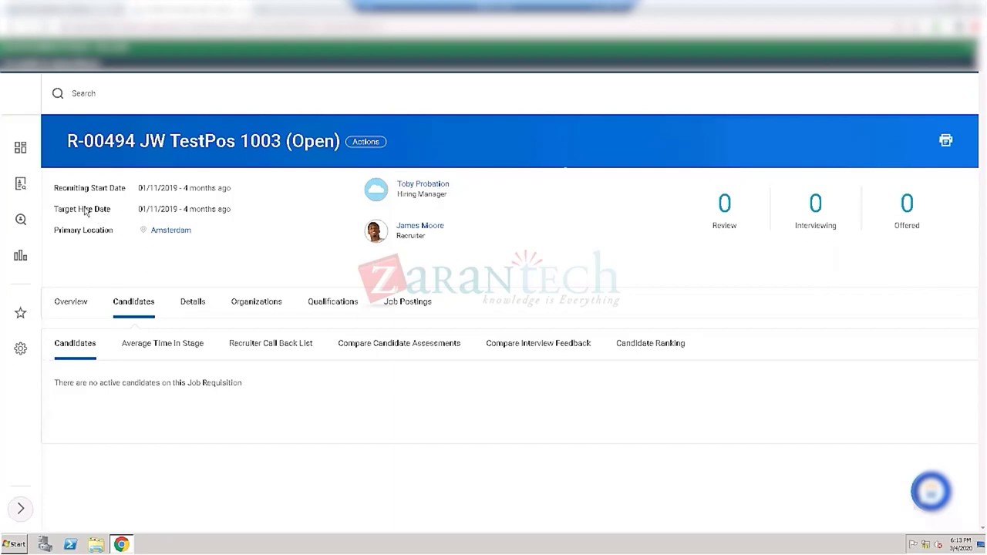
{"action": "left_click_drag", "start_coordinate": [62, 211], "coordinate": [94, 212]}
{"action": "left_click", "coordinate": [255, 253]}
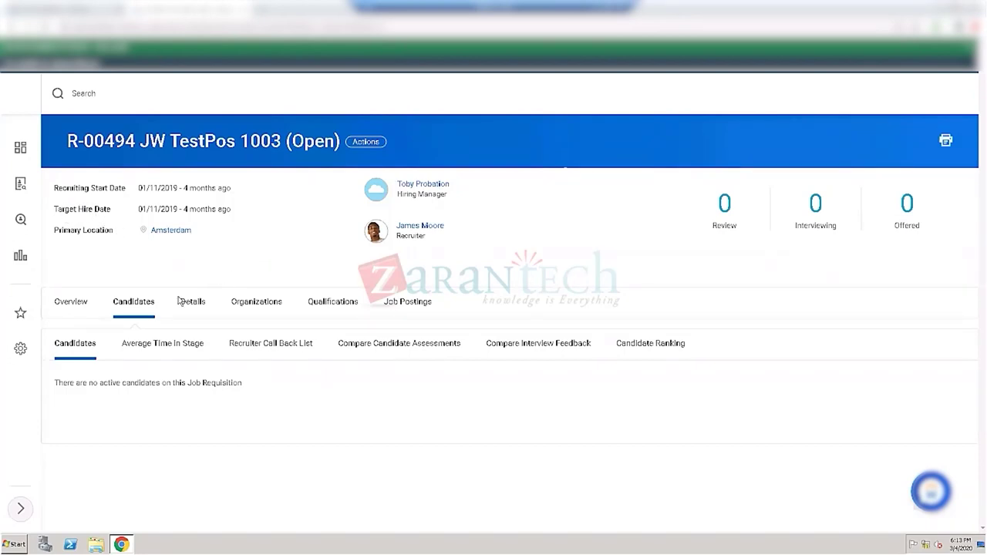
{"action": "left_click", "coordinate": [77, 309]}
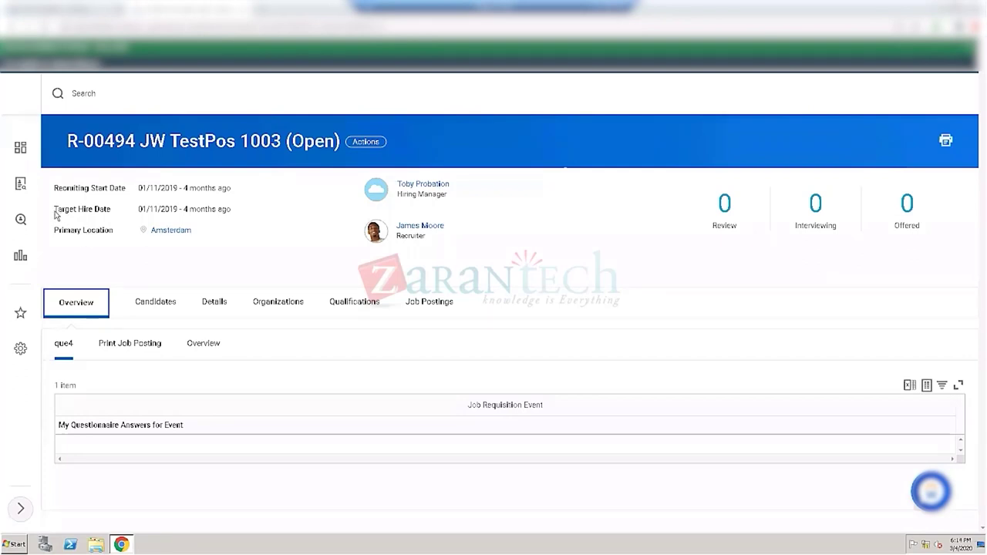
{"action": "left_click_drag", "start_coordinate": [54, 215], "coordinate": [110, 213]}
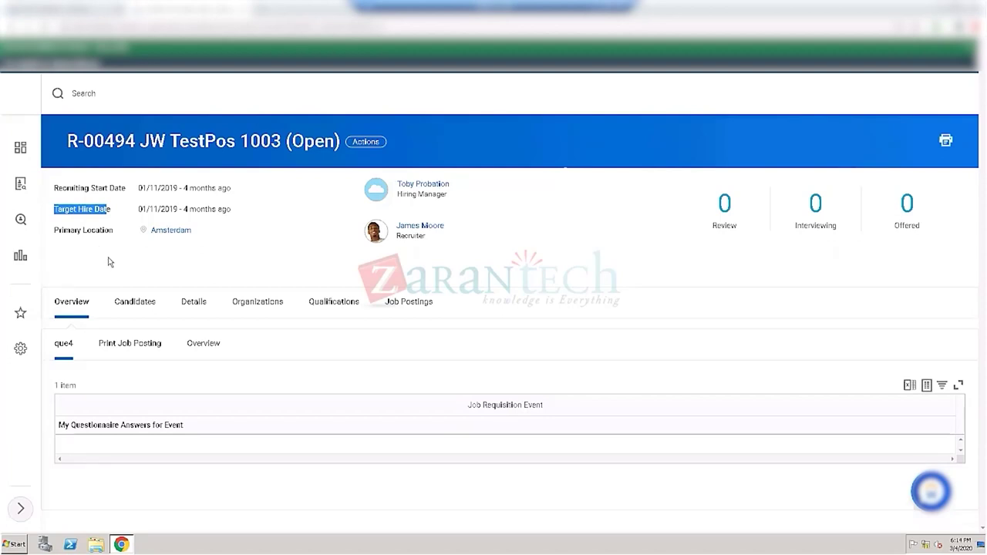
{"action": "left_click", "coordinate": [193, 302]}
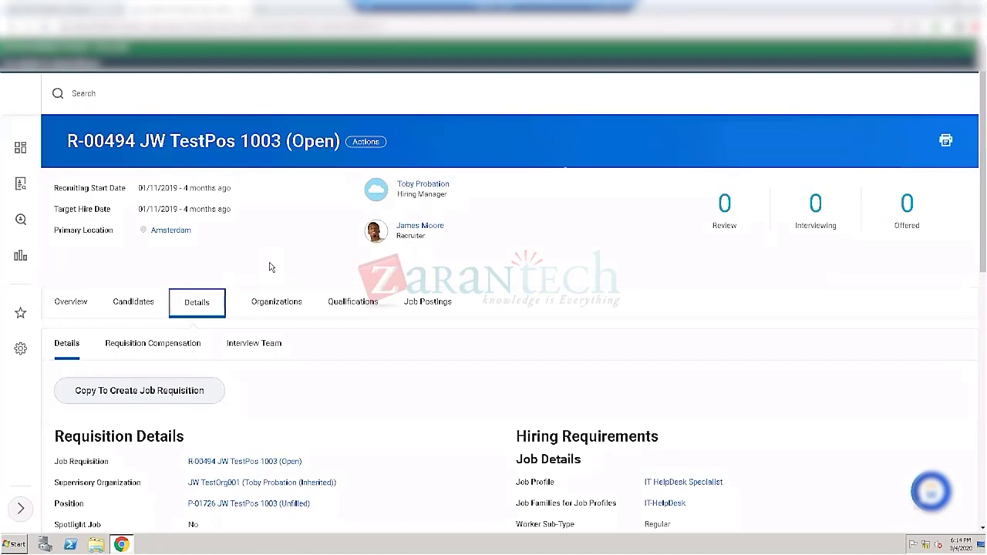
{"action": "scroll", "coordinate": [262, 262], "scroll_direction": "down", "scroll_amount": 2}
{"action": "scroll", "coordinate": [270, 267], "scroll_direction": "down", "scroll_amount": 1}
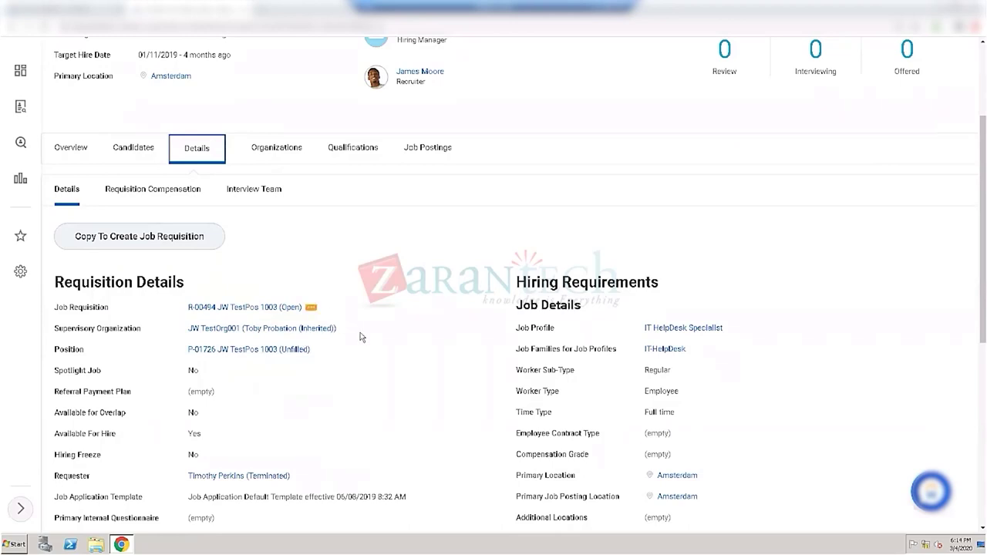
{"action": "scroll", "coordinate": [409, 363], "scroll_direction": "down", "scroll_amount": 1}
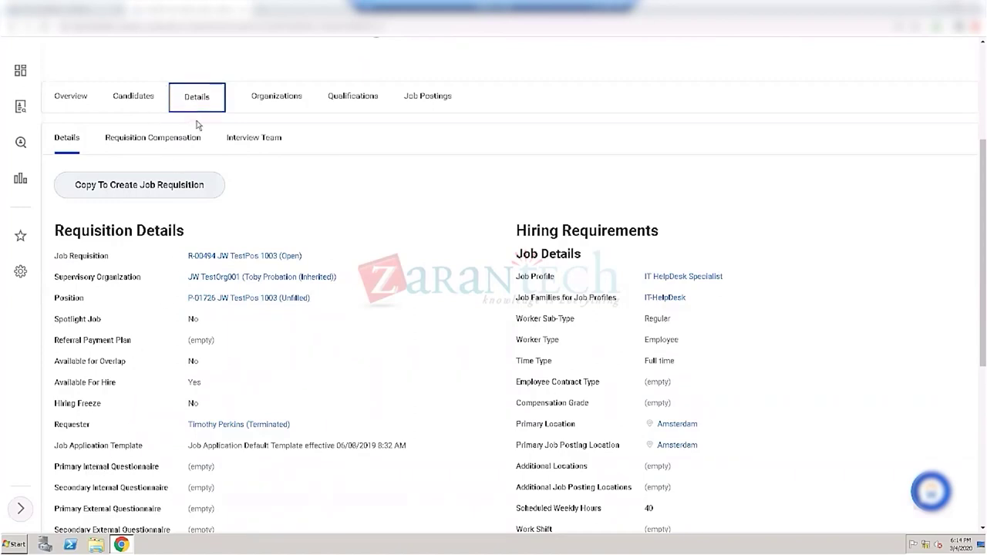
{"action": "scroll", "coordinate": [171, 309], "scroll_direction": "down", "scroll_amount": 3}
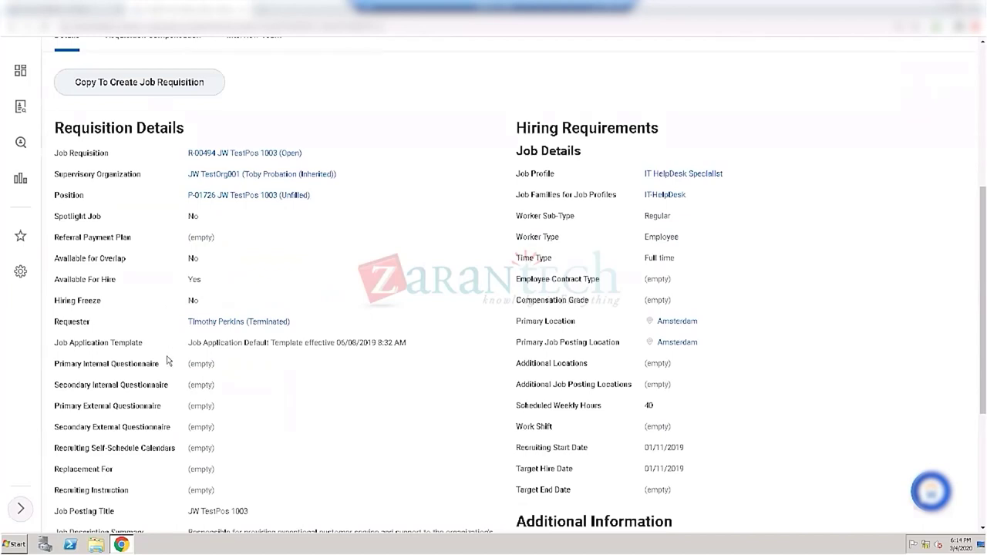
{"action": "scroll", "coordinate": [162, 372], "scroll_direction": "down", "scroll_amount": 1}
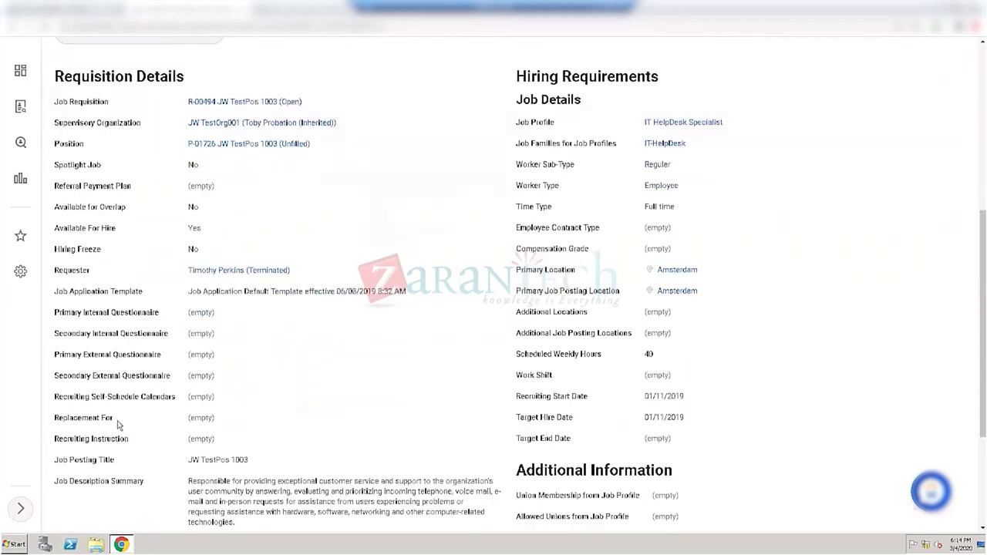
{"action": "double_click", "coordinate": [222, 416]}
{"action": "left_click_drag", "start_coordinate": [223, 416], "coordinate": [220, 416]}
{"action": "left_click_drag", "start_coordinate": [209, 460], "coordinate": [116, 482]}
{"action": "left_click", "coordinate": [239, 407]}
{"action": "scroll", "coordinate": [343, 381], "scroll_direction": "down", "scroll_amount": 3}
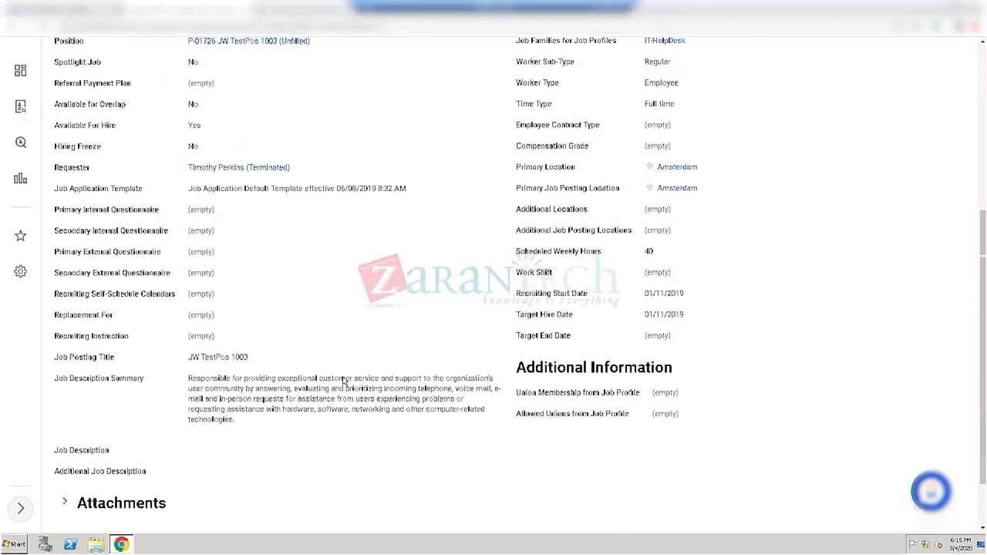
{"action": "scroll", "coordinate": [403, 358], "scroll_direction": "up", "scroll_amount": 3}
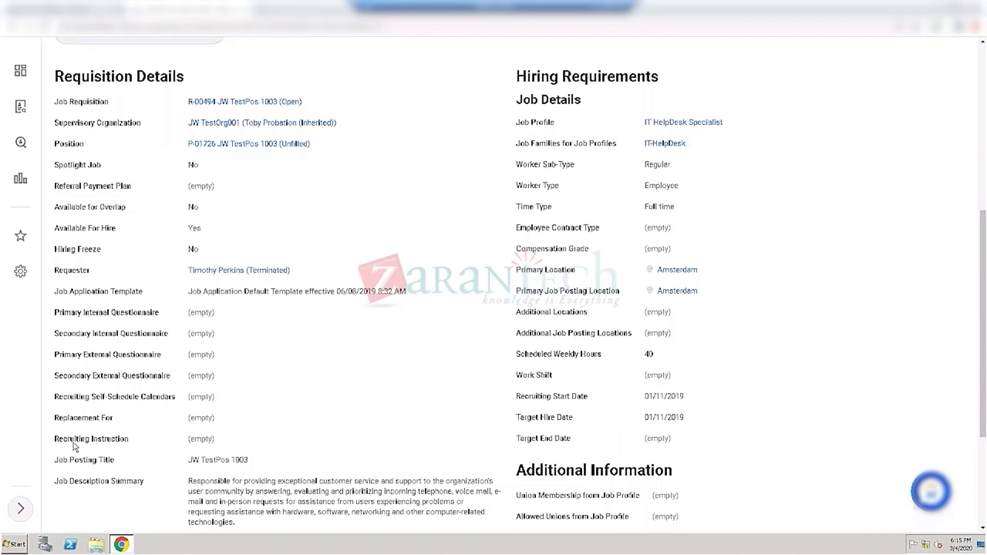
{"action": "left_click_drag", "start_coordinate": [69, 418], "coordinate": [114, 424]}
{"action": "left_click", "coordinate": [114, 425]}
{"action": "left_click", "coordinate": [59, 425], "text": "shift"}
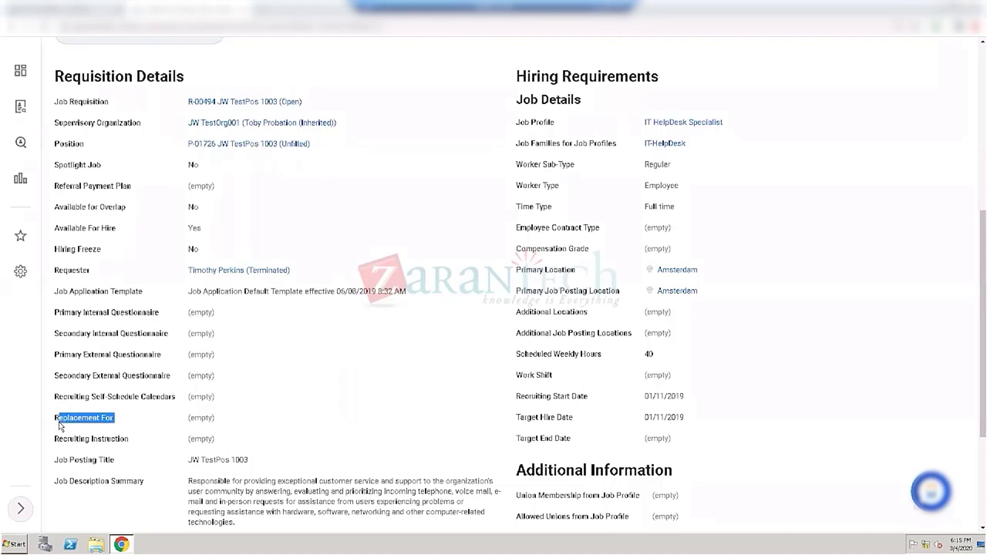
{"action": "left_click", "coordinate": [138, 427]}
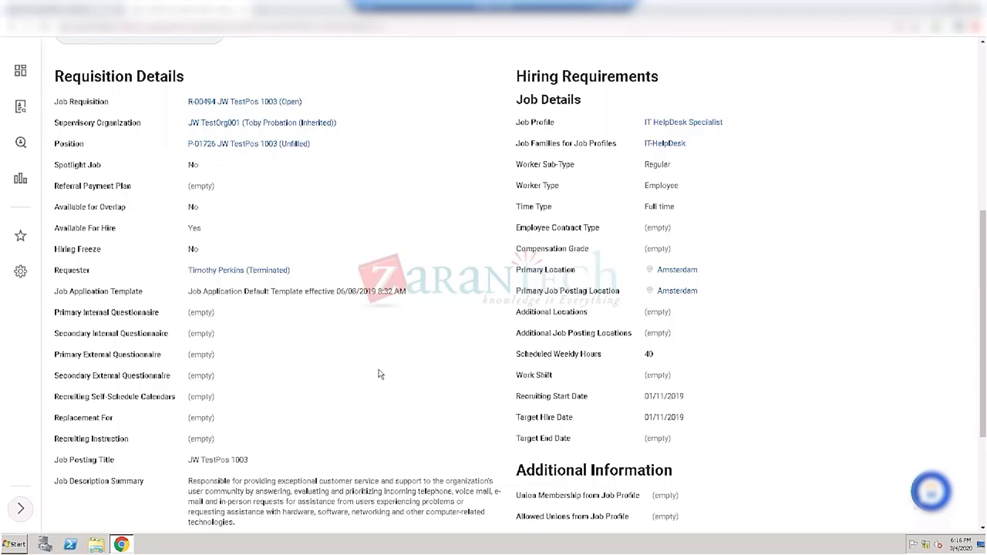
{"action": "scroll", "coordinate": [379, 372], "scroll_direction": "up", "scroll_amount": 3}
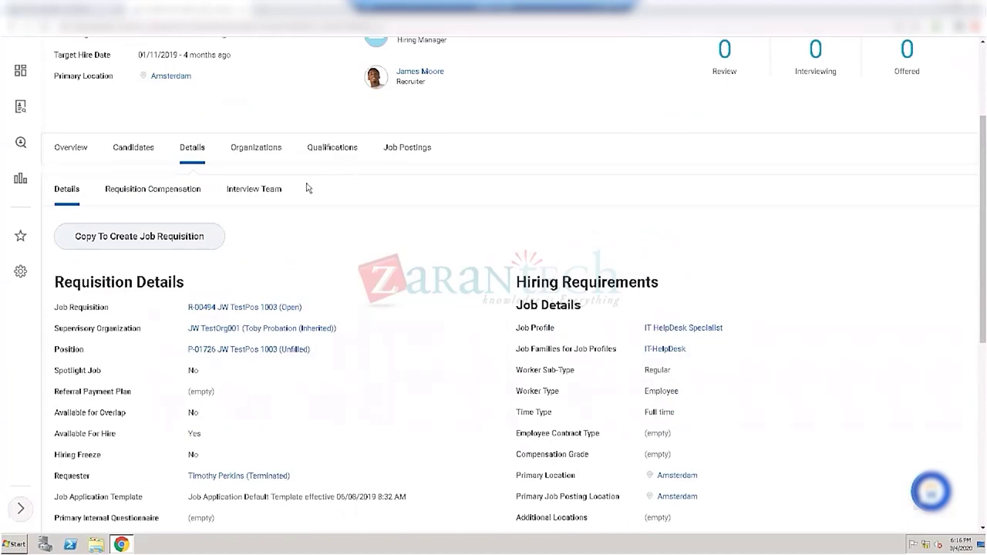
Step: Review R-00494's total base pay range under Requisition Compensation, then view its empty Interview Team
{"action": "left_click", "coordinate": [173, 193]}
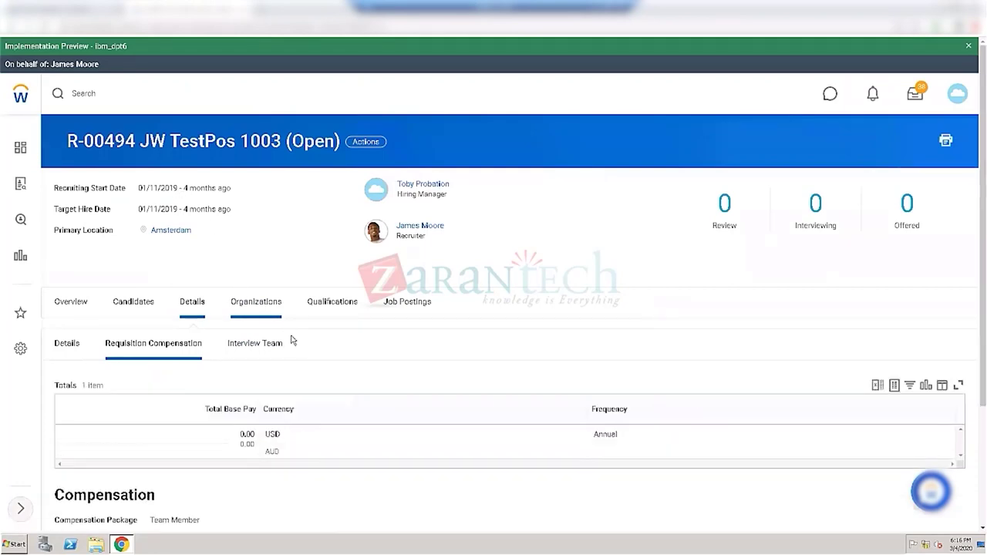
{"action": "scroll", "coordinate": [295, 342], "scroll_direction": "down", "scroll_amount": 2}
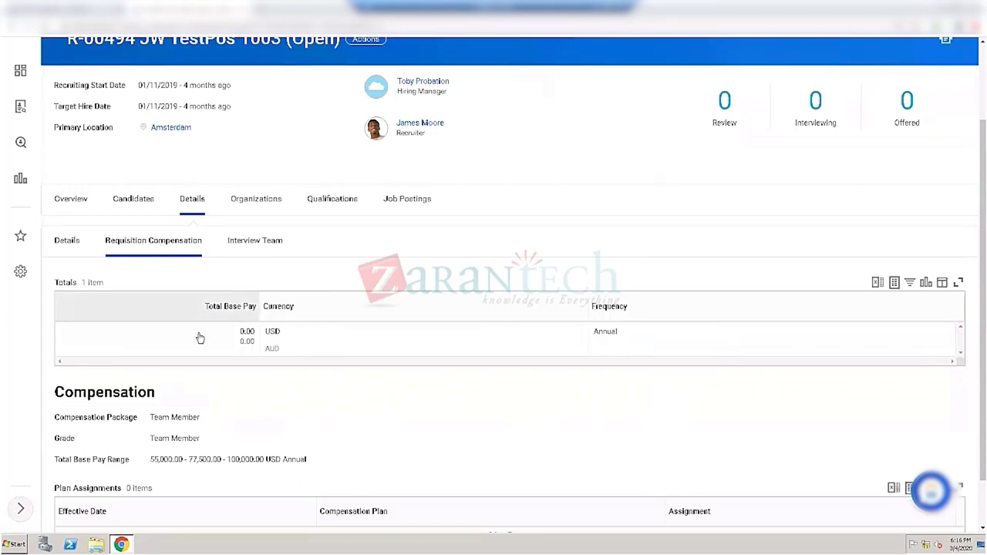
{"action": "scroll", "coordinate": [199, 347], "scroll_direction": "down", "scroll_amount": 1}
{"action": "mouse_move", "coordinate": [230, 280]}
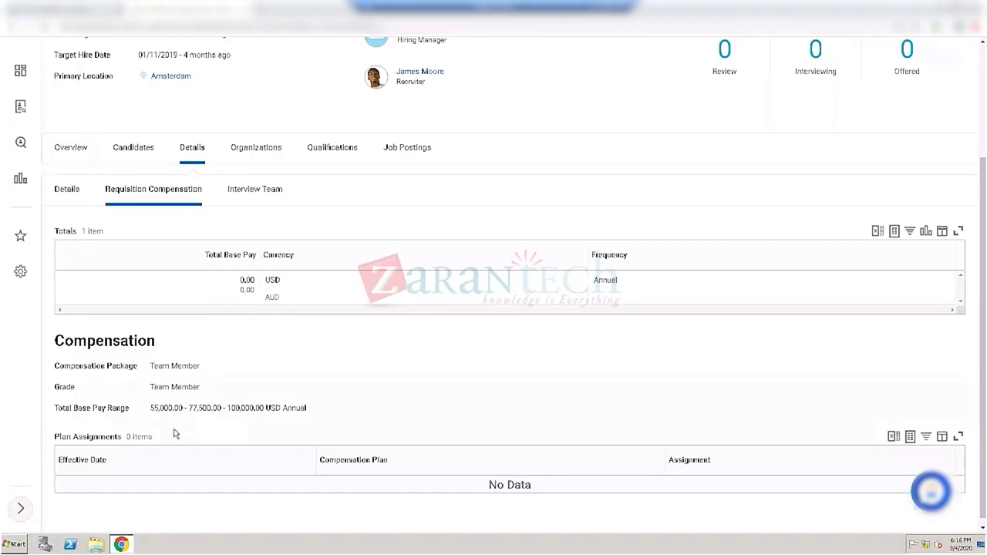
{"action": "left_click_drag", "start_coordinate": [128, 412], "coordinate": [290, 406]}
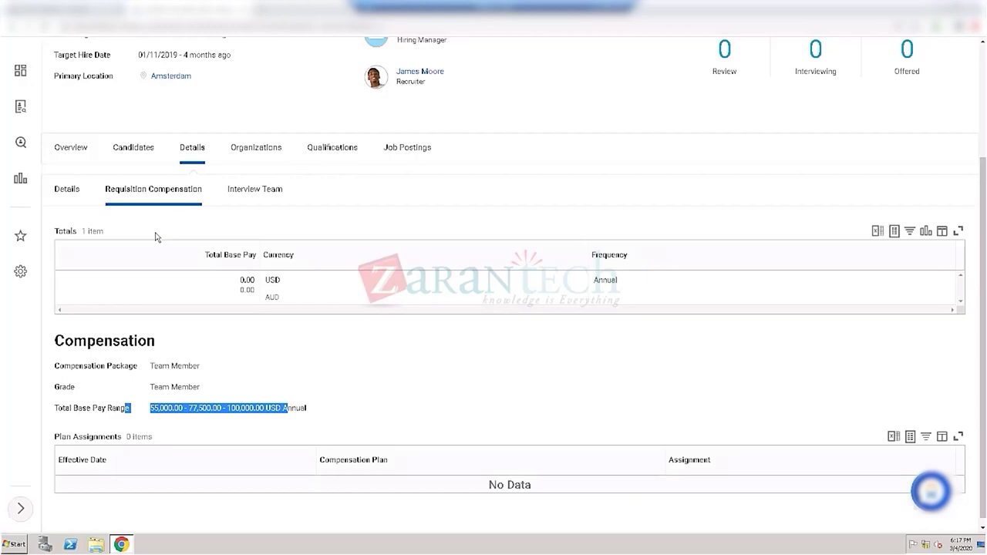
{"action": "left_click", "coordinate": [271, 193]}
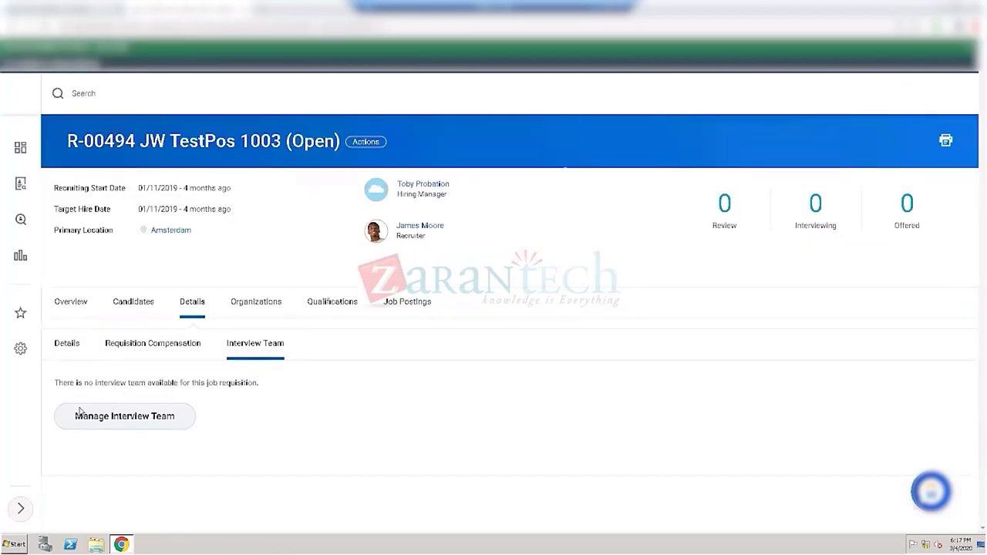
Step: View R-00494's Organizations and Qualifications (Core Values, Customer Focus), then its empty Job Postings
{"action": "left_click", "coordinate": [125, 409]}
{"action": "left_click", "coordinate": [248, 307]}
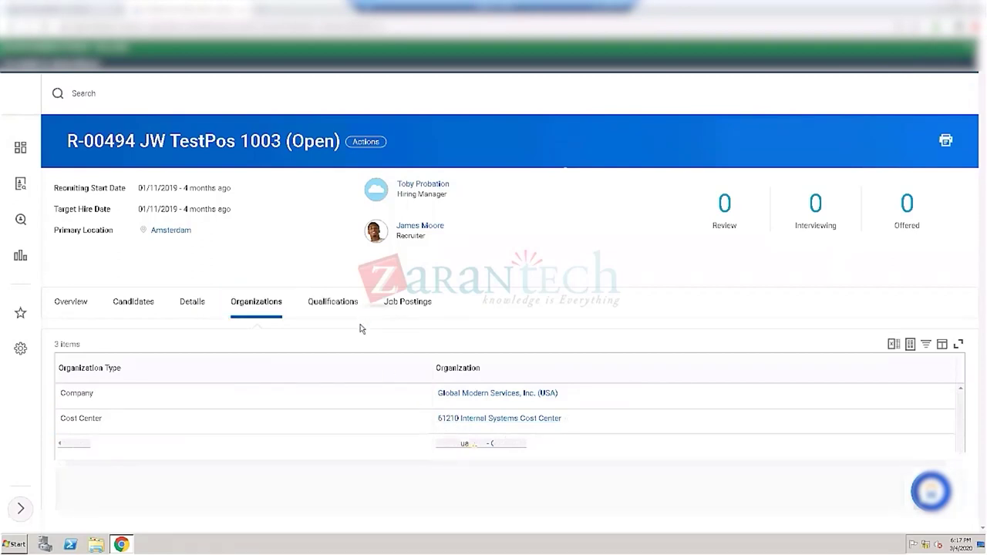
{"action": "left_click", "coordinate": [130, 396]}
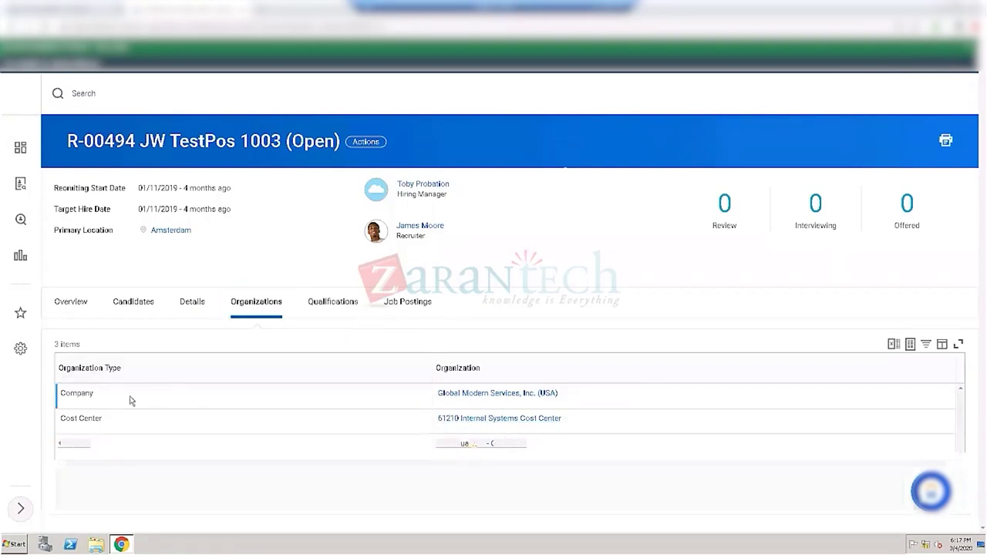
{"action": "left_click", "coordinate": [322, 307]}
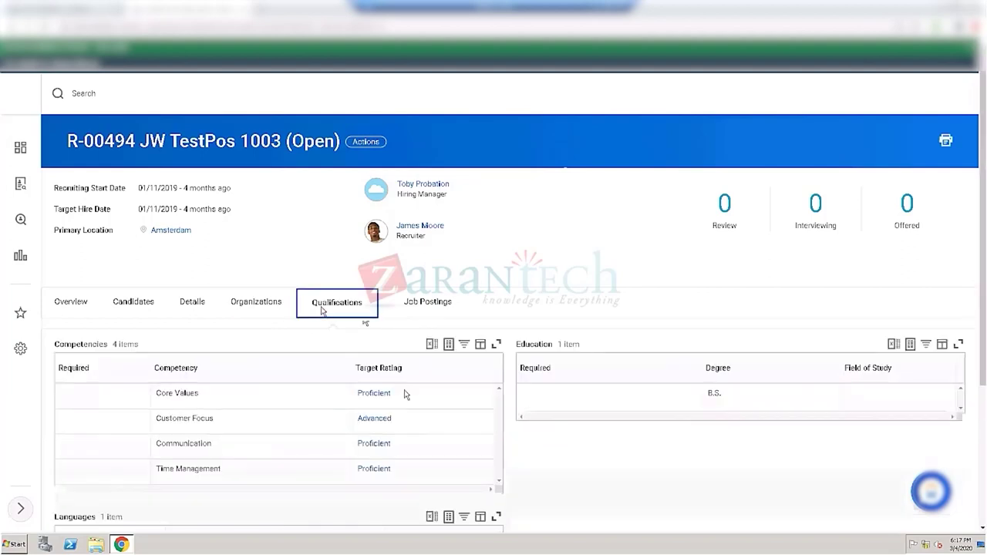
{"action": "left_click", "coordinate": [208, 398]}
{"action": "left_click", "coordinate": [429, 303]}
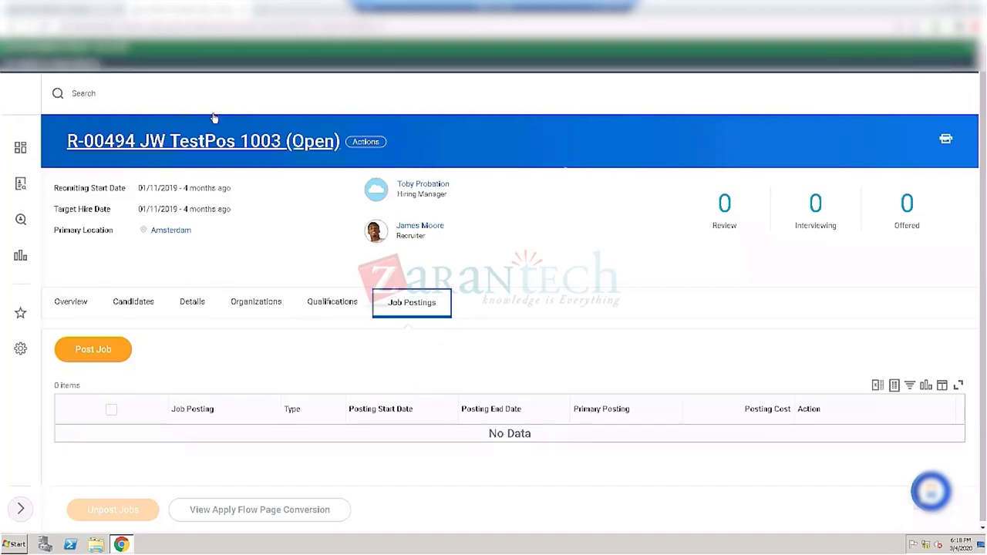
Step: Place the cursor in the Workday search box at the top of the page
{"action": "left_click", "coordinate": [114, 100]}
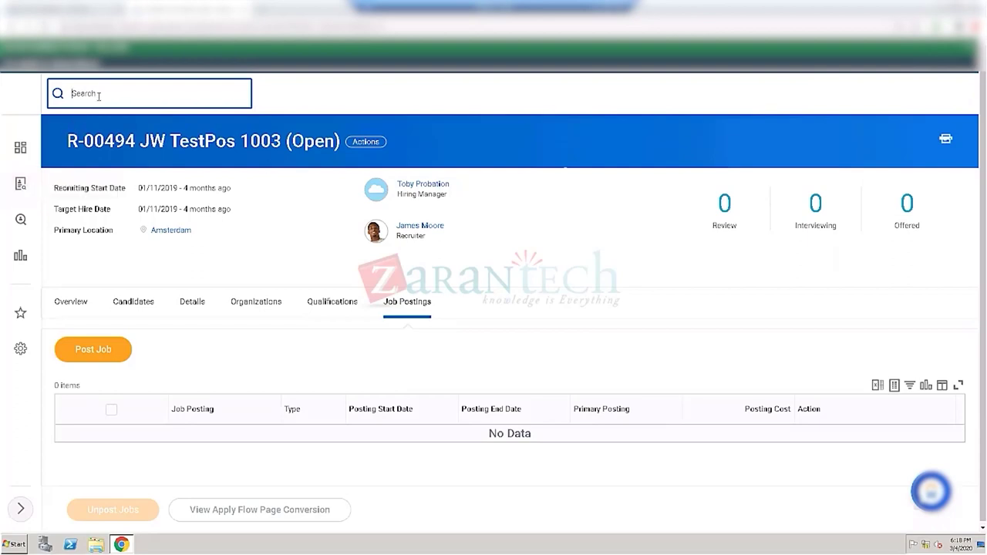
Step: Paste the R-00651 requisition name, search All of Workday, and trim the query to R-00651
{"action": "type", "text": "R-00651 Workday Demo Consultant (Open)"}
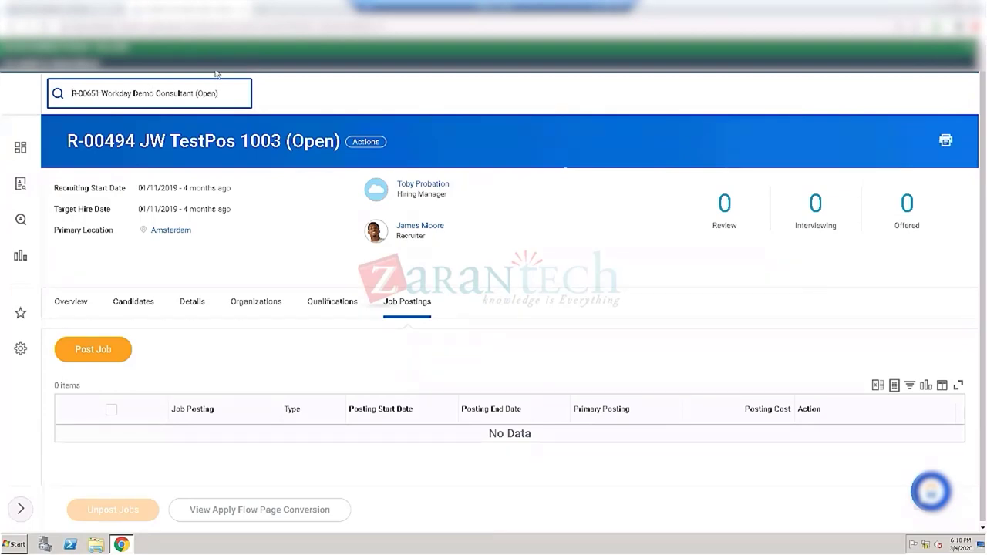
{"action": "key", "text": "Return"}
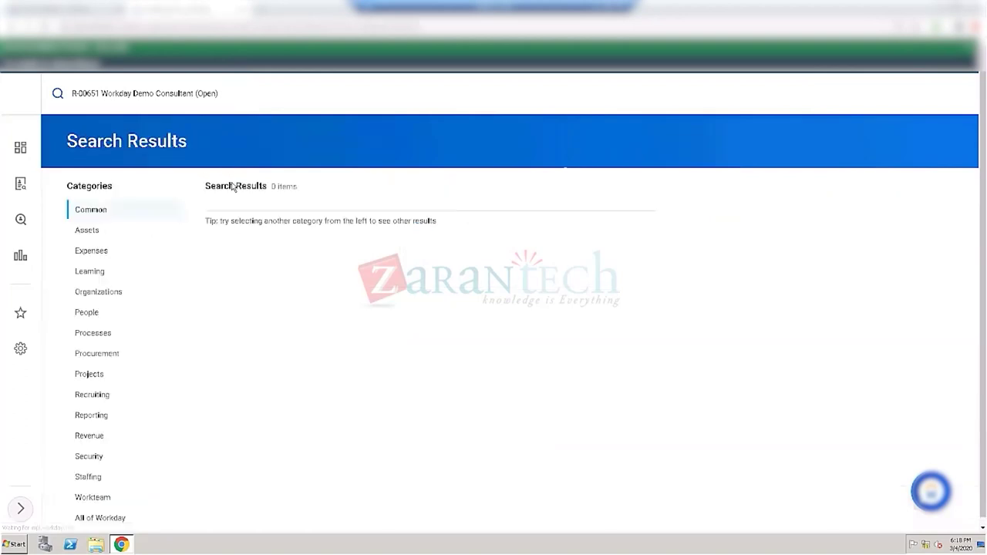
{"action": "left_click", "coordinate": [78, 511]}
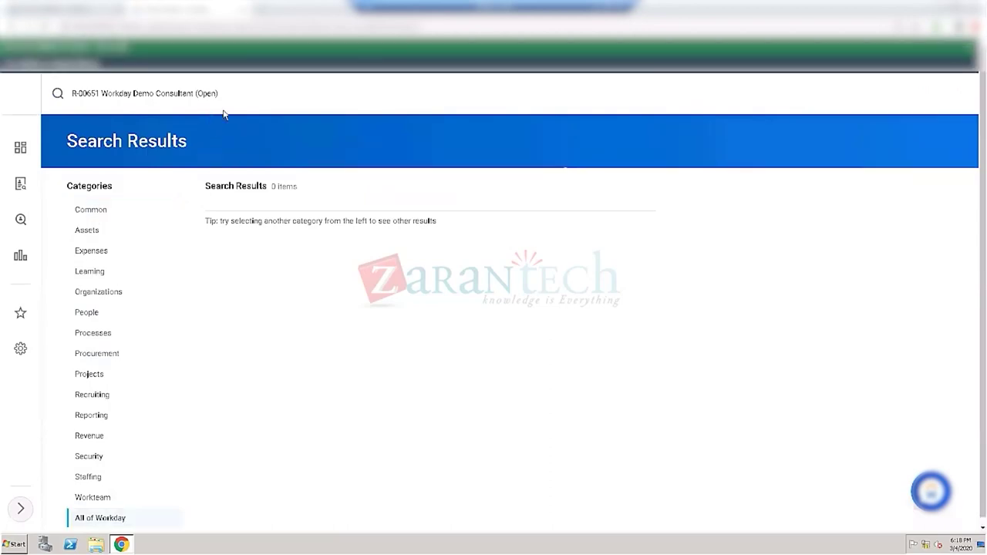
{"action": "left_click", "coordinate": [238, 89]}
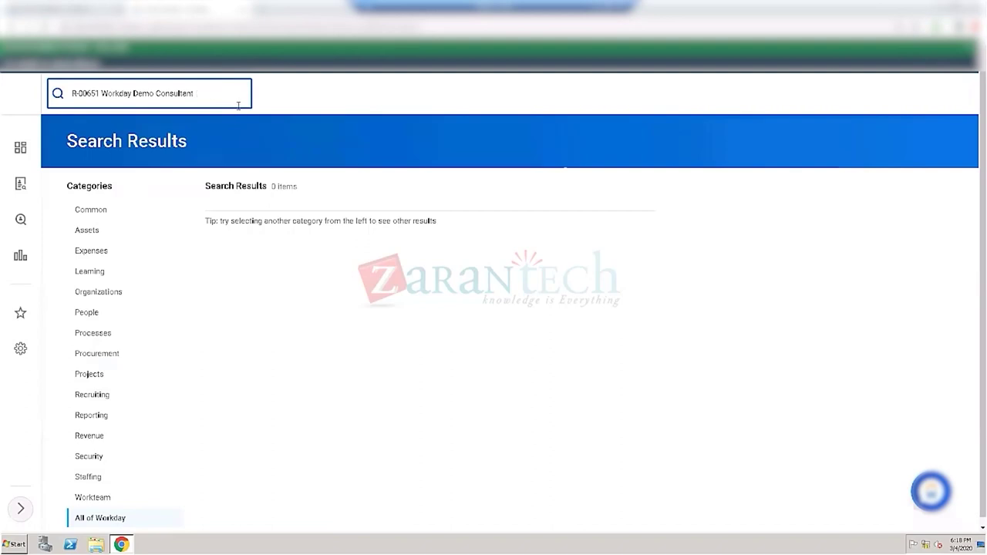
{"action": "key", "text": "BackSpace"}
{"action": "key", "text": "BackSpace"}
{"action": "key", "text": "BackSpace"}
{"action": "key", "text": "BackSpace"}
{"action": "key", "text": "BackSpace"}
{"action": "key", "text": "BackSpace"}
{"action": "key", "text": "BackSpace"}
{"action": "key", "text": "BackSpace"}
{"action": "key", "text": "BackSpace"}
{"action": "key", "text": "BackSpace"}
{"action": "key", "text": "BackSpace"}
{"action": "key", "text": "BackSpace"}
{"action": "key", "text": "BackSpace"}
{"action": "key", "text": "BackSpace"}
{"action": "key", "text": "BackSpace"}
{"action": "key", "text": "BackSpace"}
{"action": "key", "text": "BackSpace"}
{"action": "key", "text": "BackSpace"}
{"action": "key", "text": "BackSpace"}
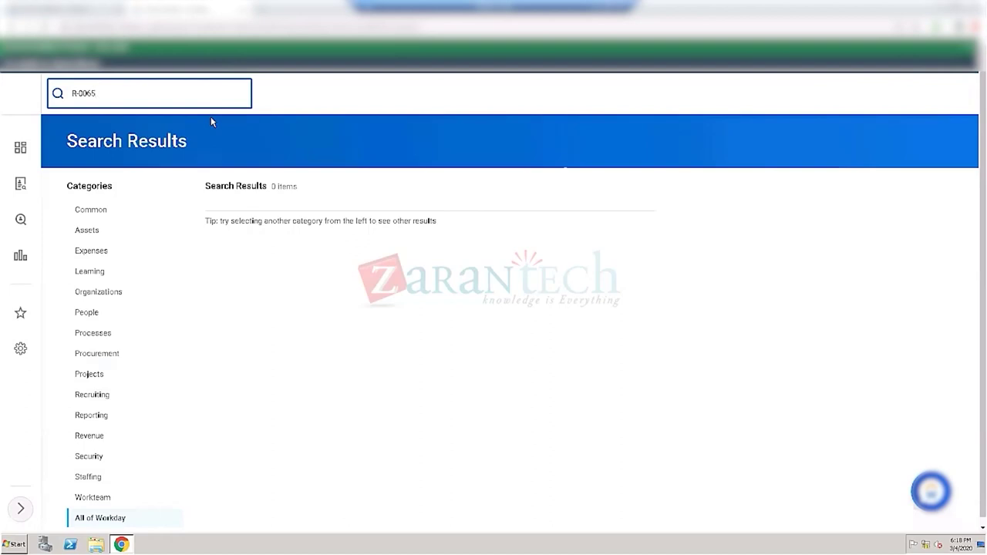
{"action": "type", "text": "1"}
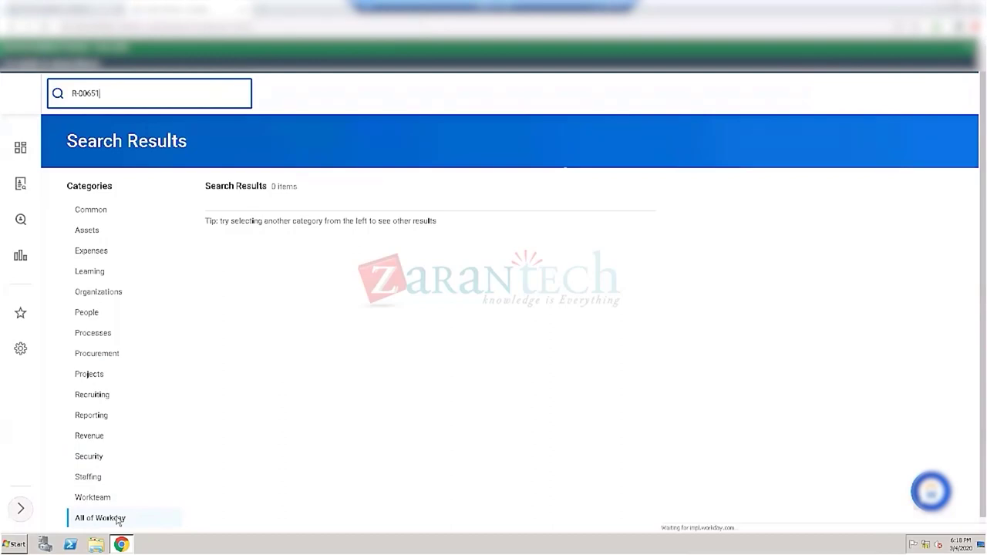
{"action": "left_click", "coordinate": [117, 518]}
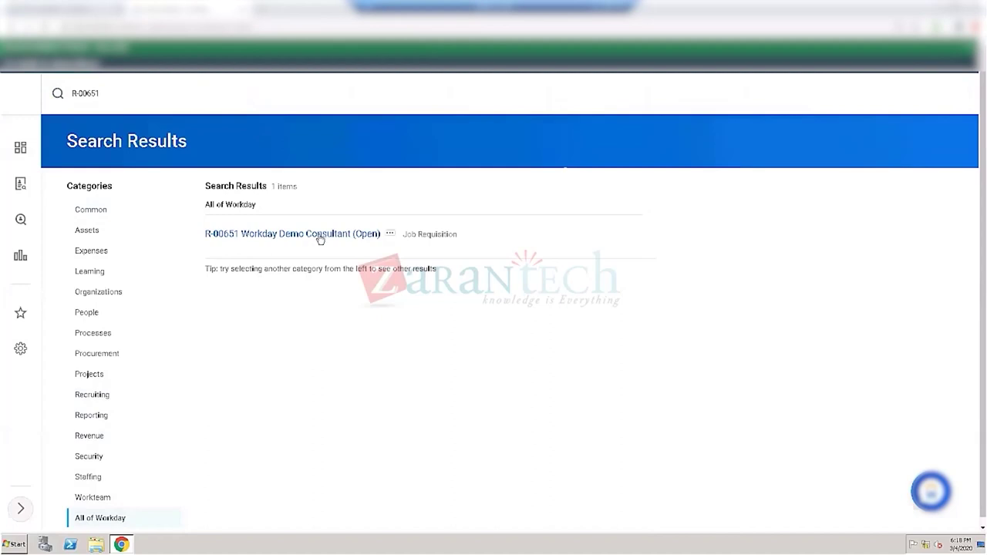
Step: Open R-00651 Workday Demo Consultant and view its Candidates: 3 Review, 1 Screen, 3 Offer, 9 Ready for Hire
{"action": "left_click", "coordinate": [320, 235]}
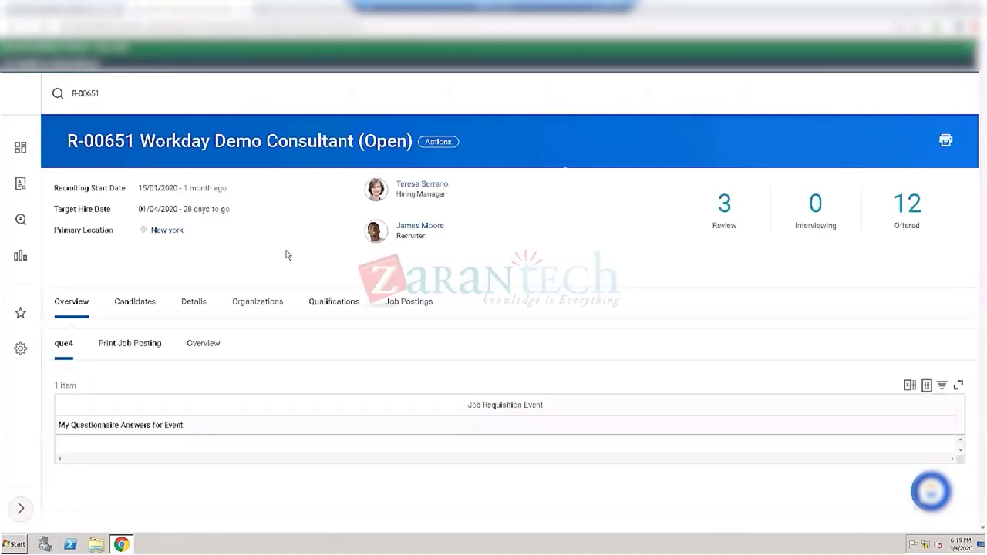
{"action": "left_click", "coordinate": [160, 304]}
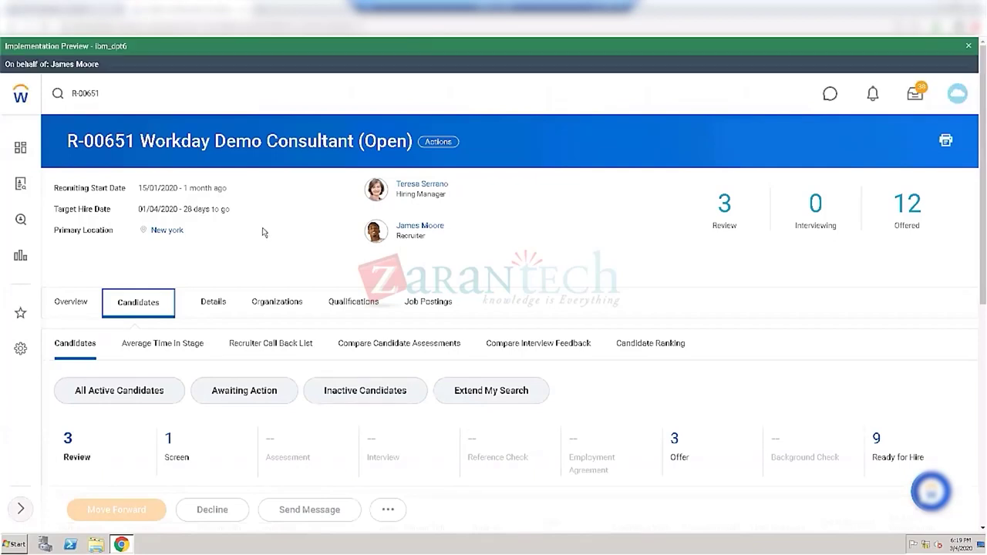
{"action": "scroll", "coordinate": [264, 232], "scroll_direction": "down", "scroll_amount": 2}
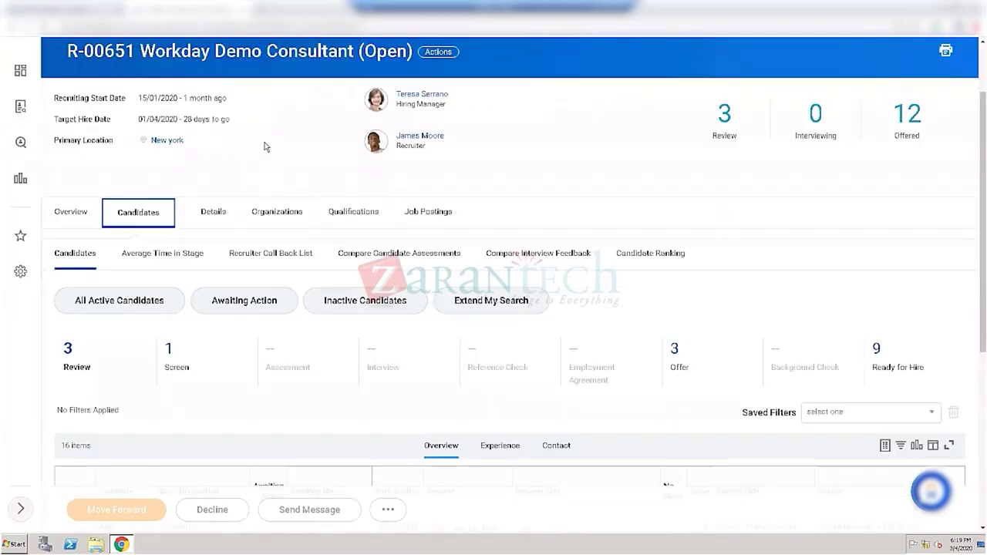
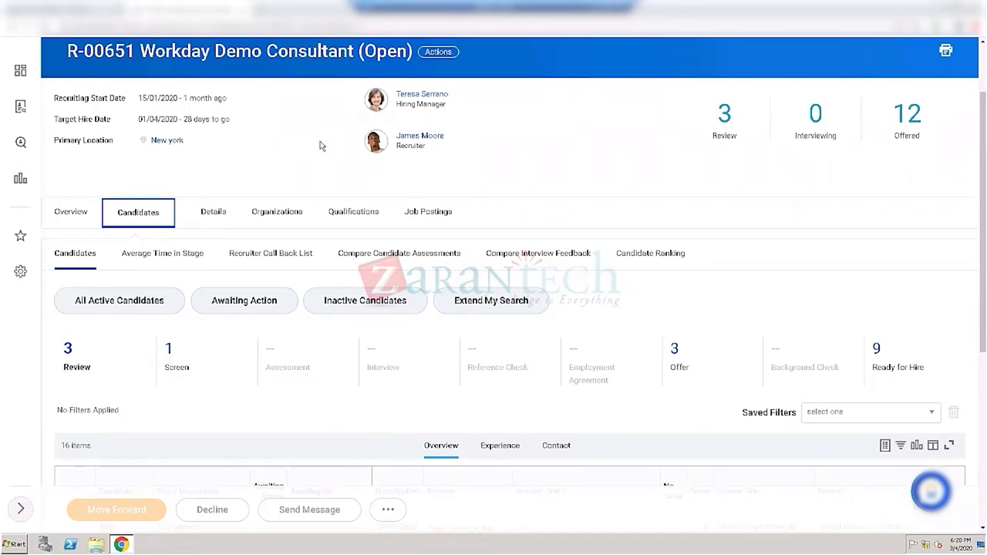
Step: Switch the candidate grid from Experience to Contact view, listing email, phone and candidate IDs
{"action": "scroll", "coordinate": [273, 207], "scroll_direction": "down", "scroll_amount": 1}
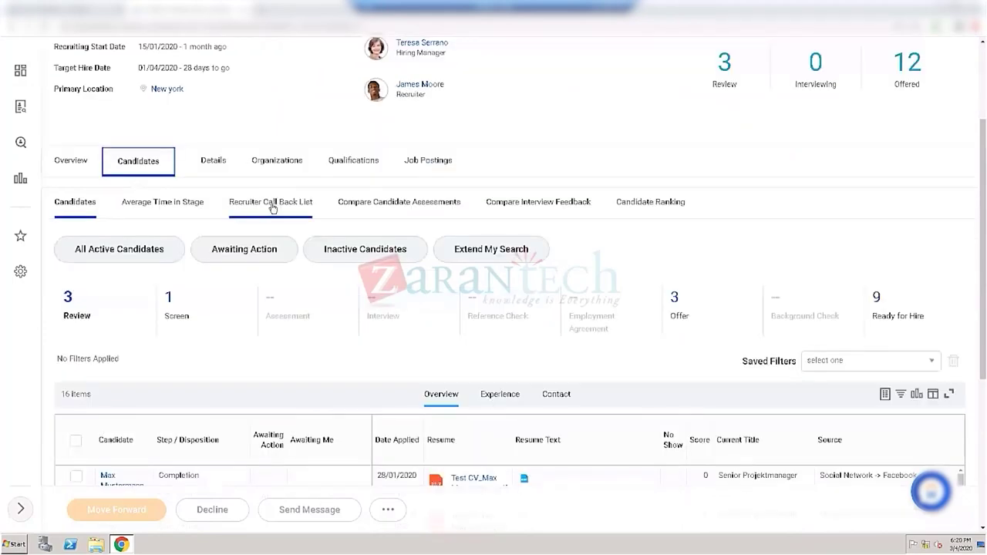
{"action": "scroll", "coordinate": [273, 207], "scroll_direction": "down", "scroll_amount": 1}
{"action": "scroll", "coordinate": [275, 214], "scroll_direction": "down", "scroll_amount": 1}
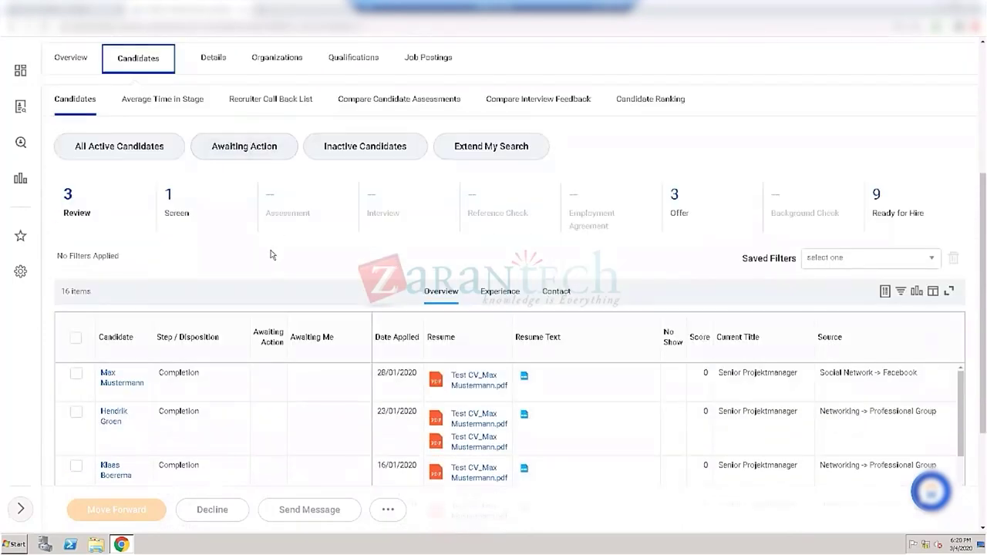
{"action": "scroll", "coordinate": [271, 289], "scroll_direction": "down", "scroll_amount": 1}
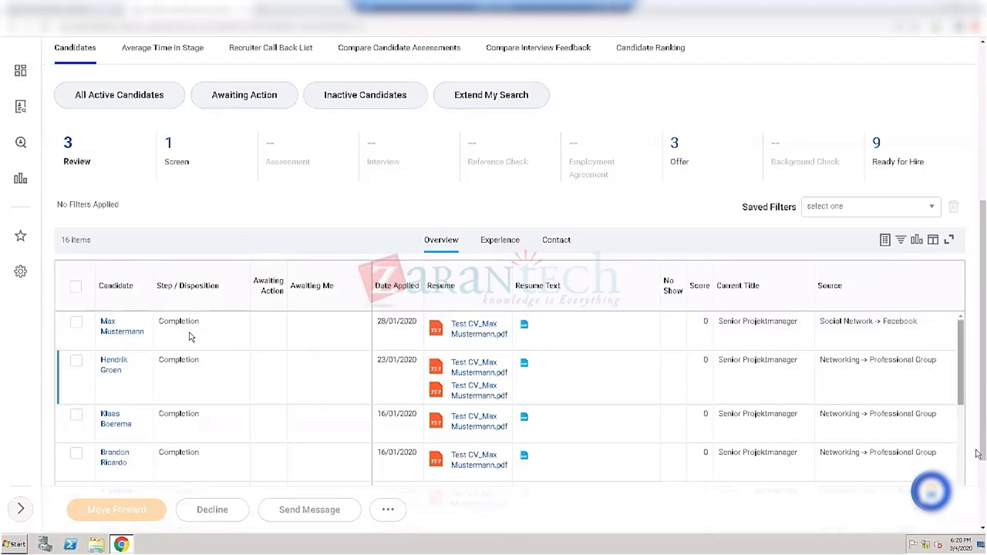
{"action": "scroll", "coordinate": [978, 498], "scroll_direction": "down", "scroll_amount": 2}
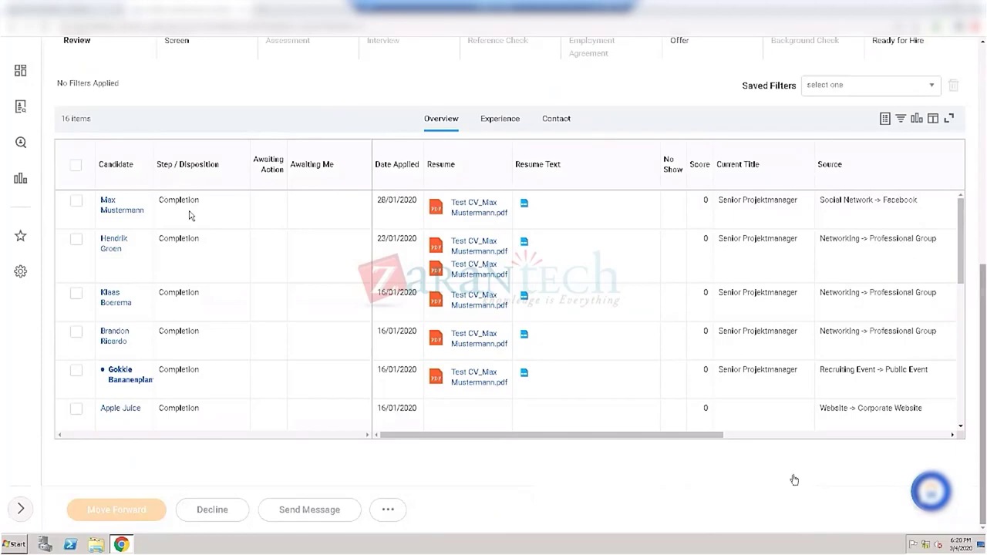
{"action": "left_click_drag", "start_coordinate": [685, 435], "coordinate": [957, 419]}
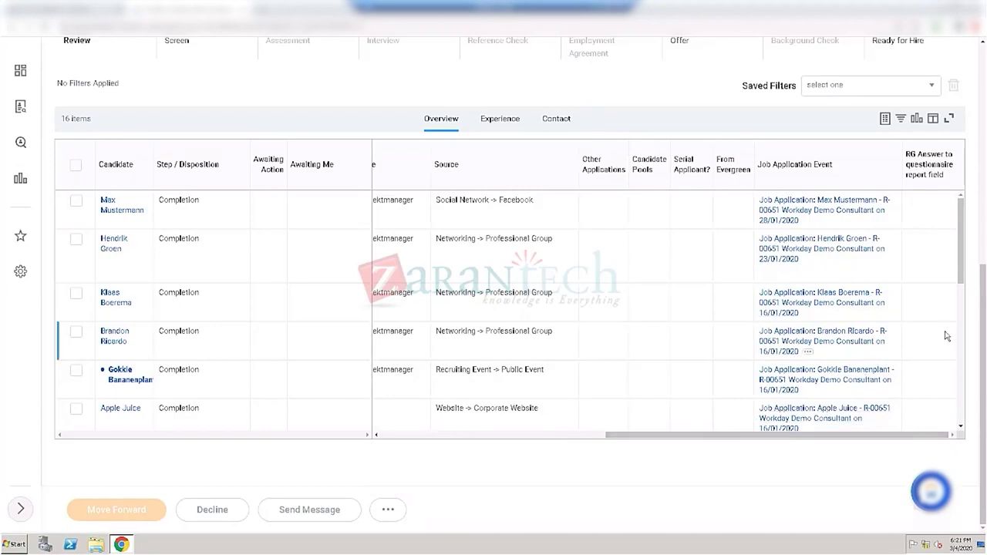
{"action": "left_click", "coordinate": [494, 121]}
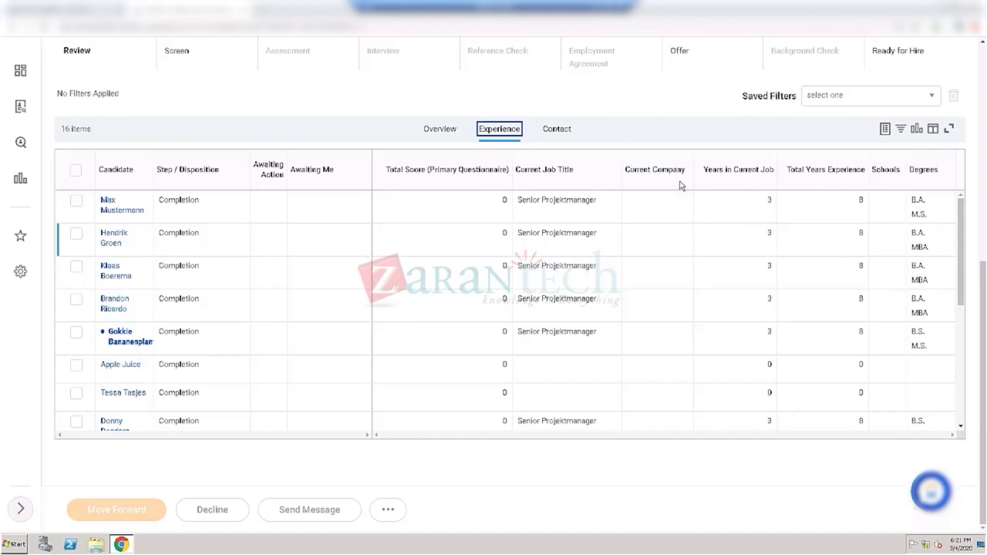
{"action": "left_click", "coordinate": [559, 129]}
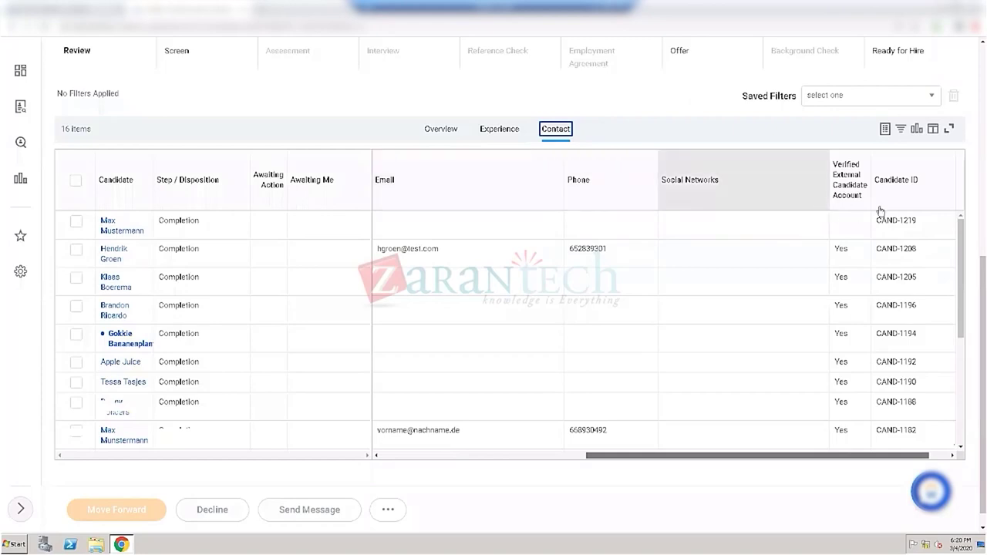
{"action": "scroll", "coordinate": [969, 289], "scroll_direction": "down", "scroll_amount": 1}
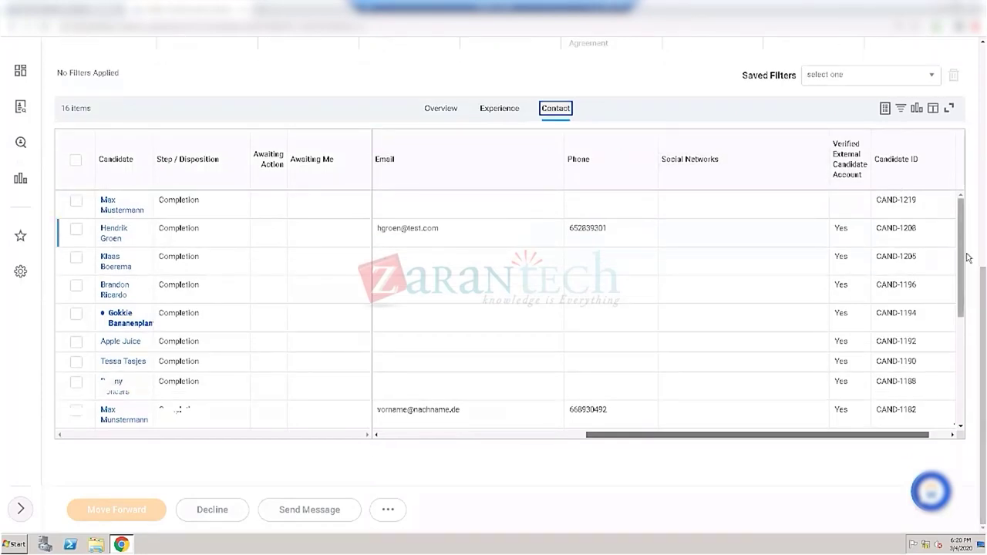
{"action": "scroll", "coordinate": [964, 259], "scroll_direction": "down", "scroll_amount": 2}
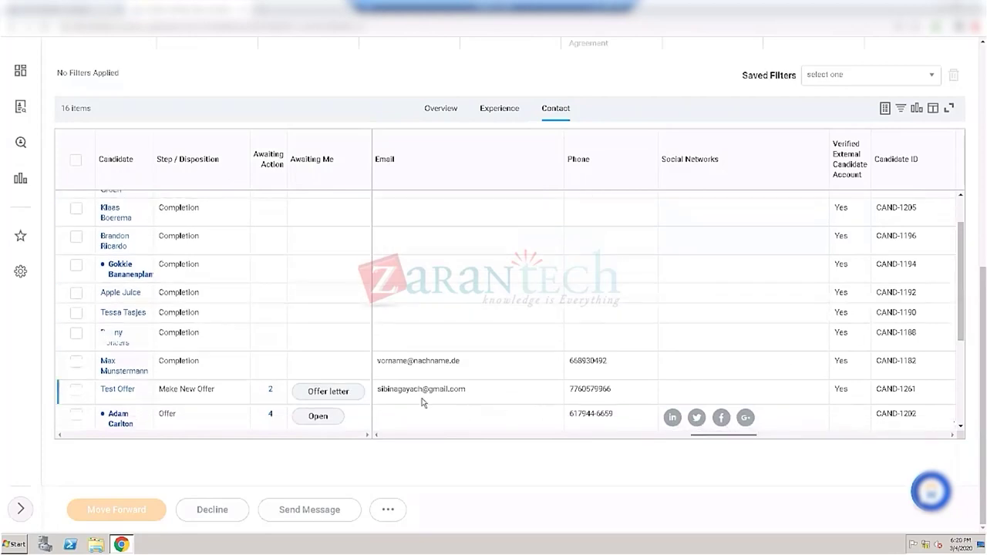
Step: Select a completed candidate, try Move Forward, and close the no-candidates-available notice
{"action": "left_click", "coordinate": [76, 267]}
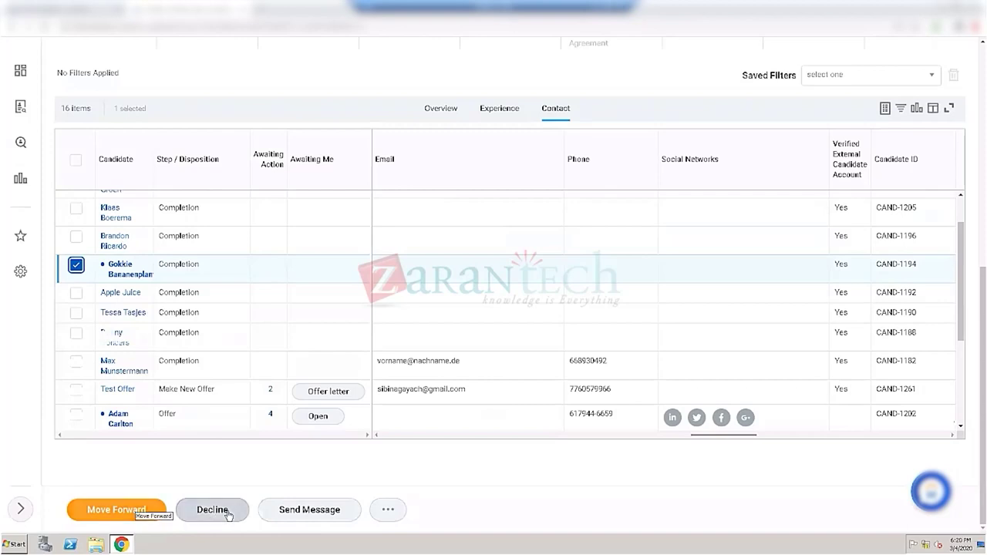
{"action": "left_click", "coordinate": [385, 513]}
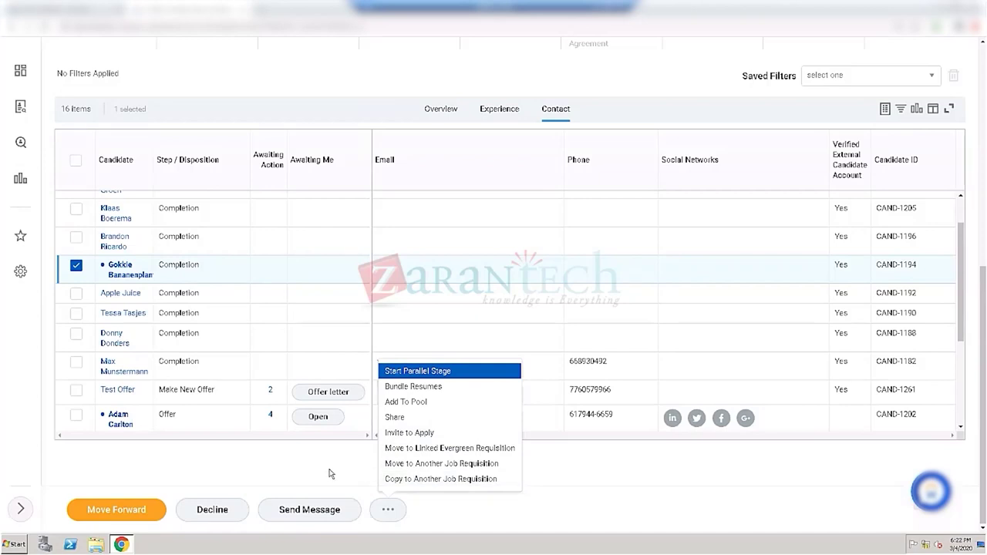
{"action": "left_click", "coordinate": [302, 465]}
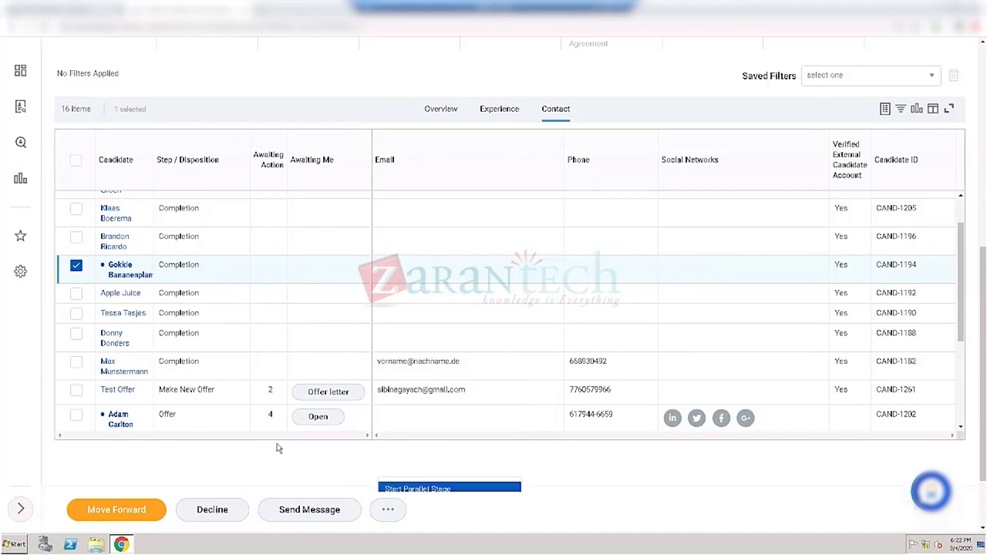
{"action": "left_click", "coordinate": [125, 511]}
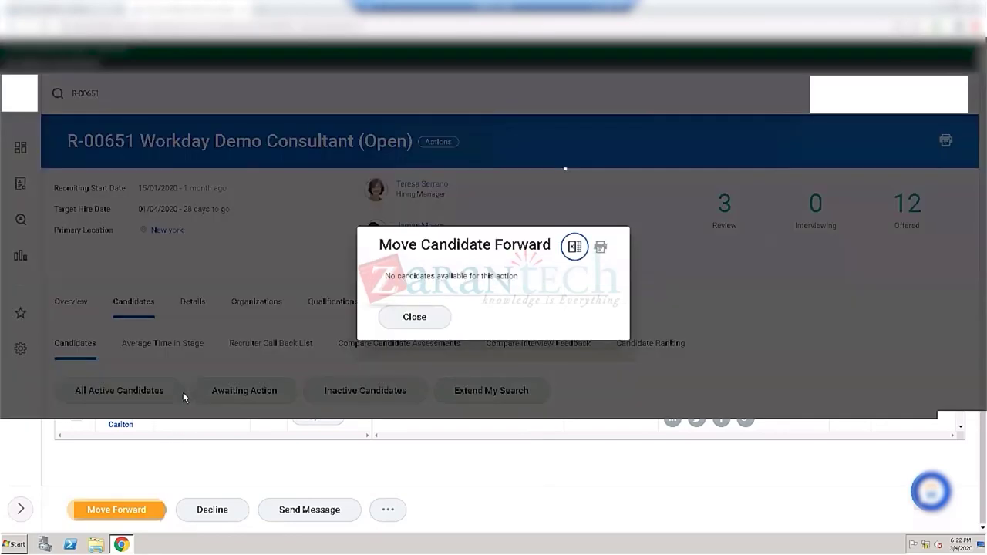
{"action": "left_click", "coordinate": [417, 324]}
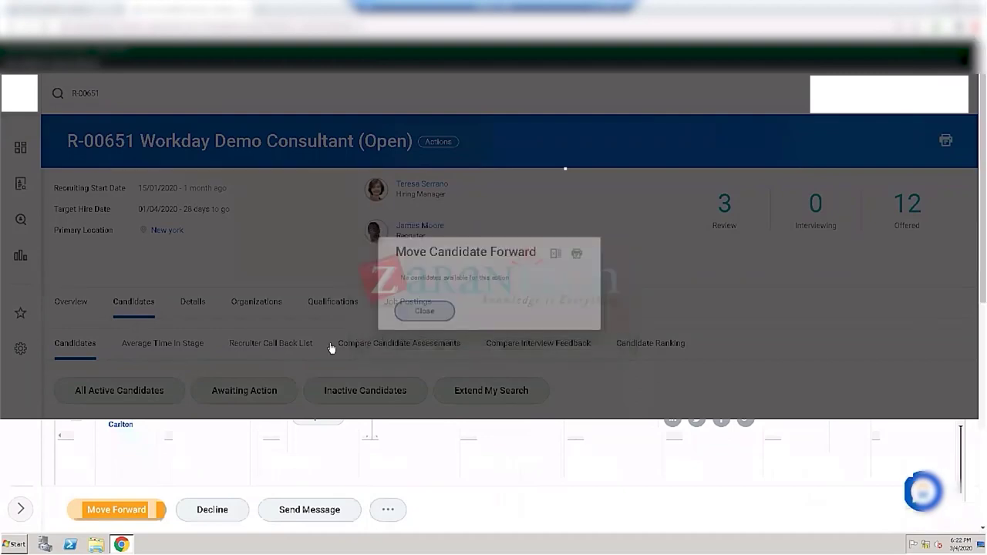
{"action": "scroll", "coordinate": [279, 267], "scroll_direction": "down", "scroll_amount": 1}
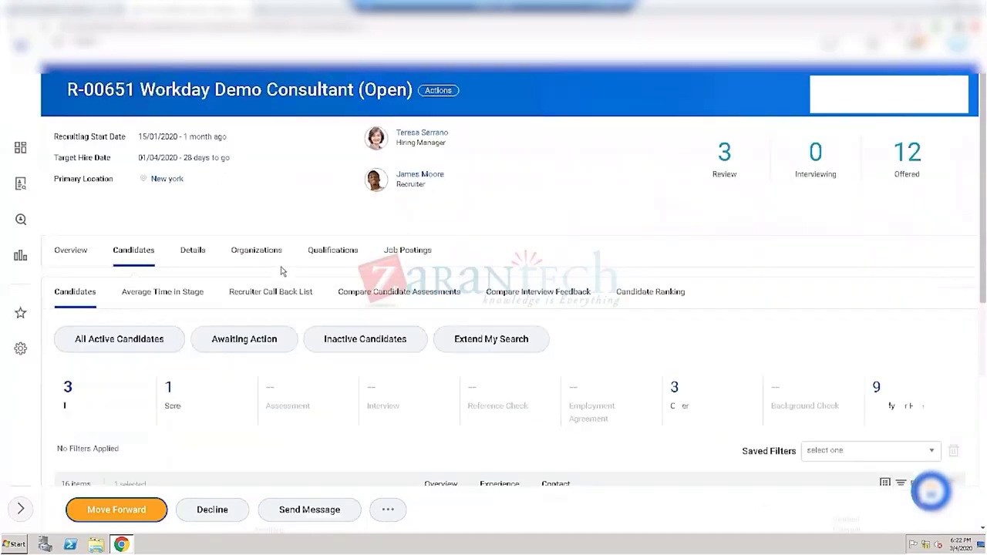
{"action": "scroll", "coordinate": [285, 290], "scroll_direction": "down", "scroll_amount": 3}
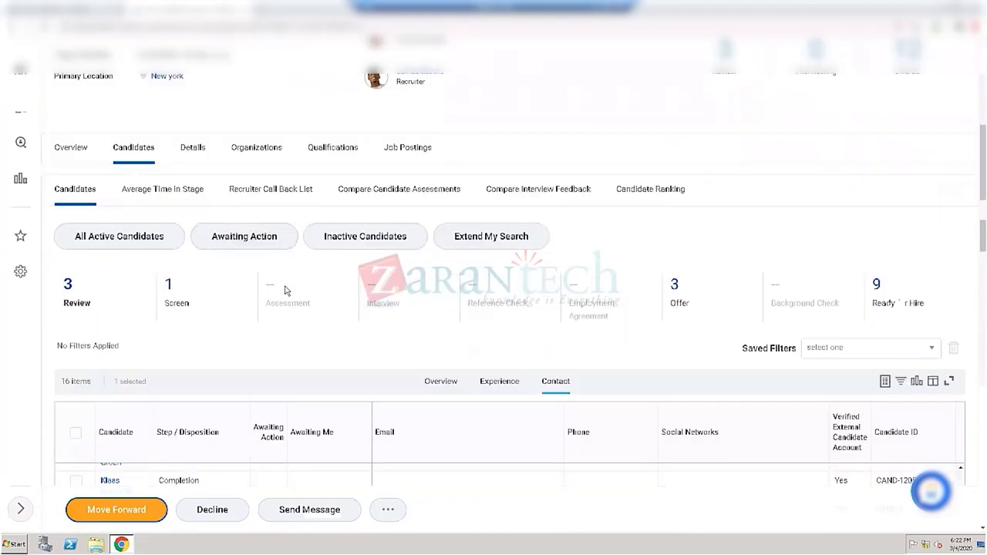
{"action": "scroll", "coordinate": [281, 288], "scroll_direction": "down", "scroll_amount": 4}
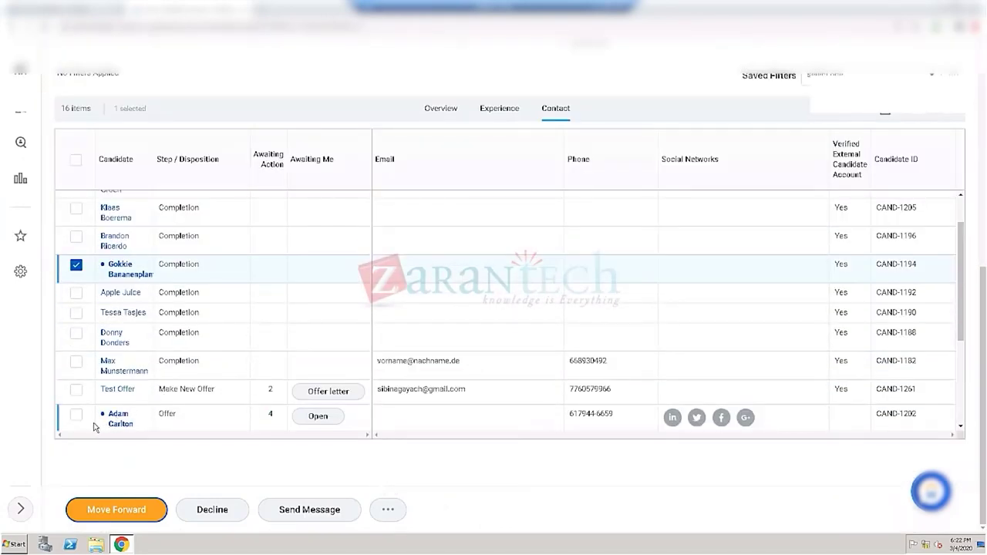
Step: Open Move Forward for Test Offer, try Offer then Reference Check, and clear the next stage
{"action": "left_click", "coordinate": [76, 391]}
{"action": "left_click", "coordinate": [79, 272]}
{"action": "left_click", "coordinate": [132, 511]}
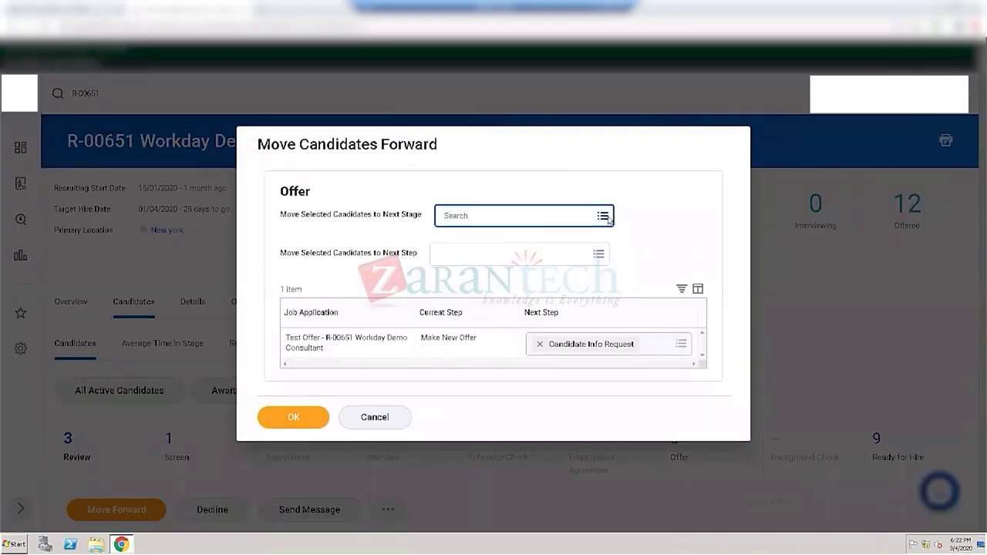
{"action": "left_click", "coordinate": [604, 216]}
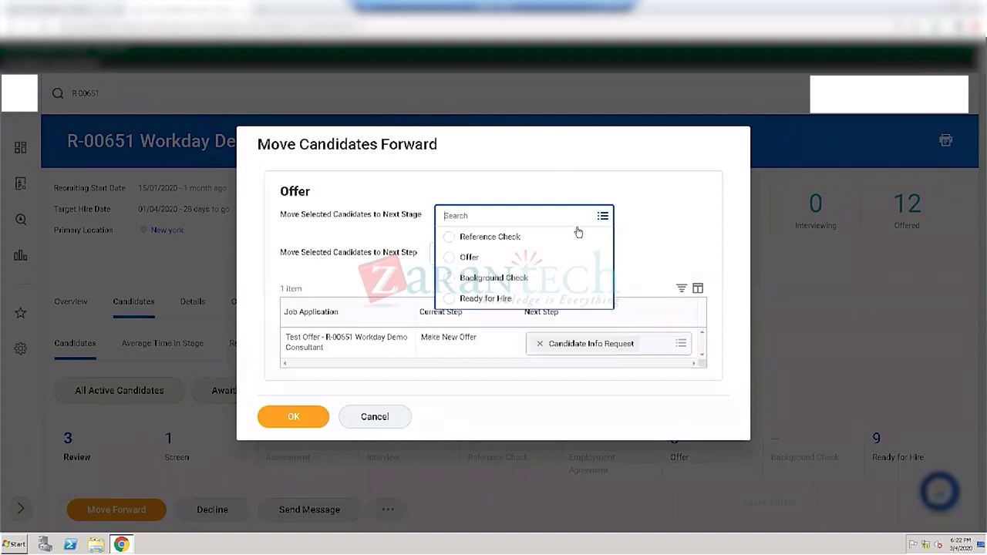
{"action": "left_click", "coordinate": [469, 259]}
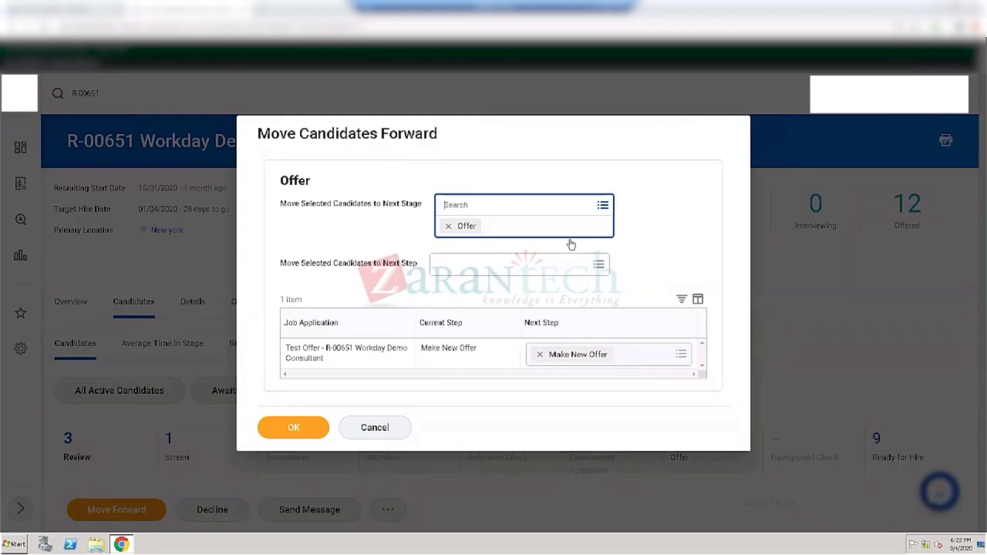
{"action": "left_click", "coordinate": [605, 211]}
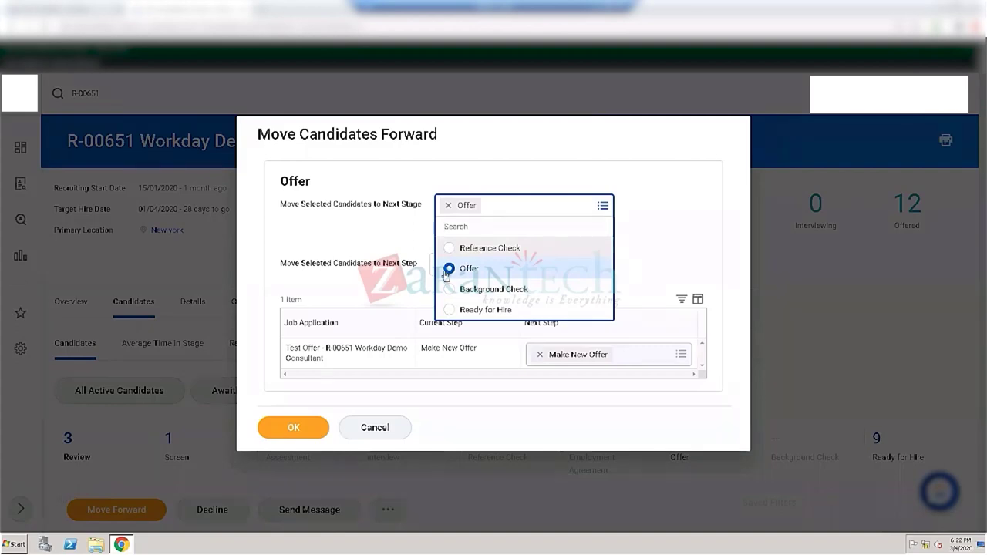
{"action": "left_click", "coordinate": [450, 248]}
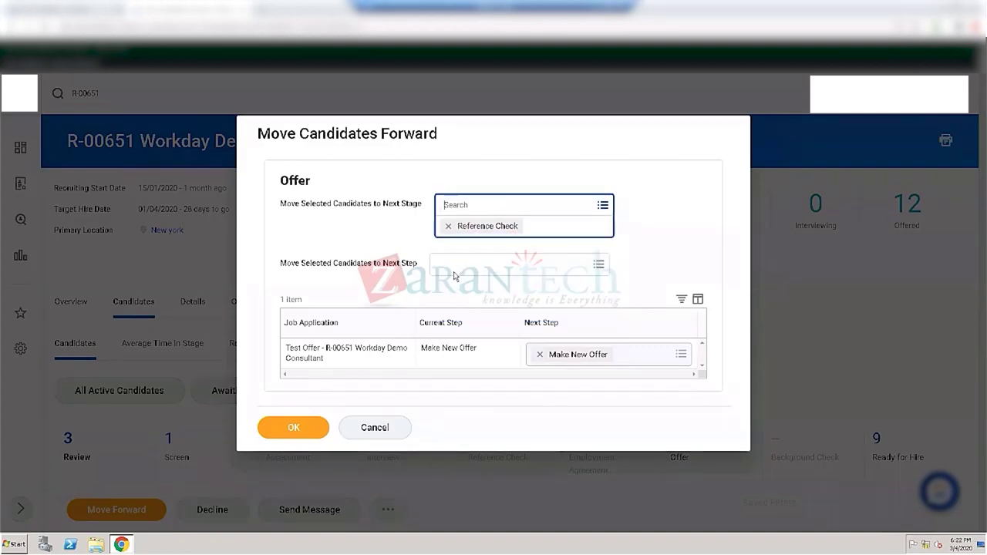
{"action": "left_click", "coordinate": [449, 226]}
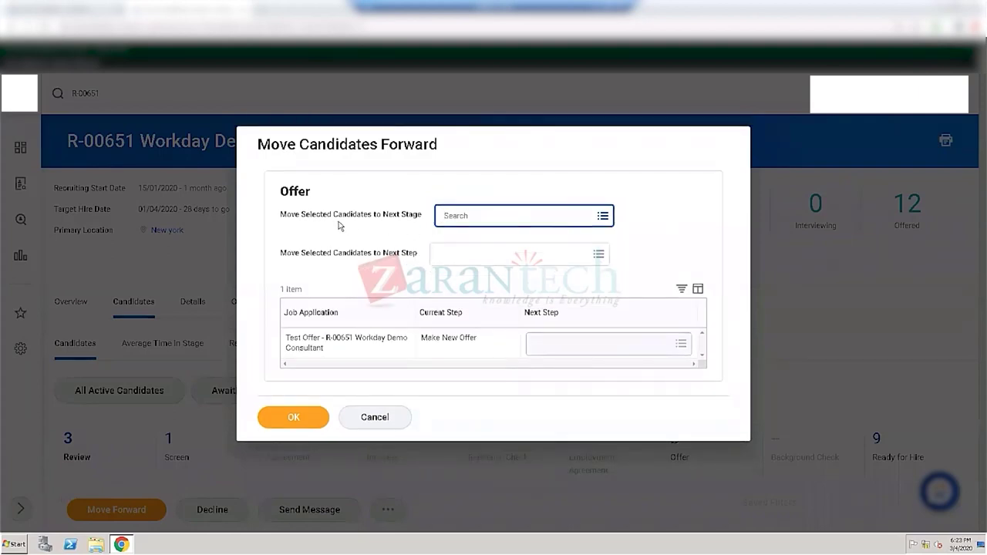
Step: Choose Ready for Hire as the next stage, view Next Step options, then cancel
{"action": "left_click", "coordinate": [603, 217]}
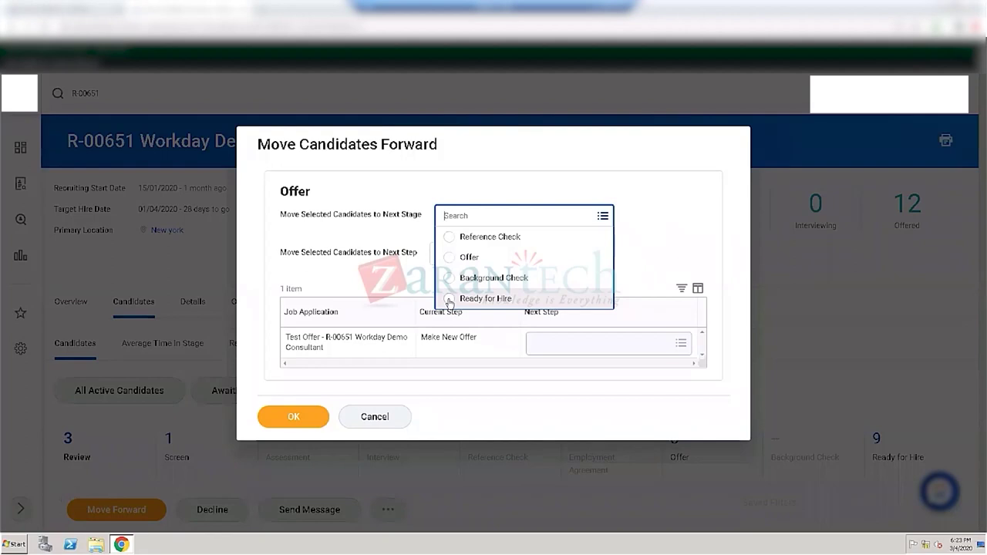
{"action": "left_click", "coordinate": [450, 300]}
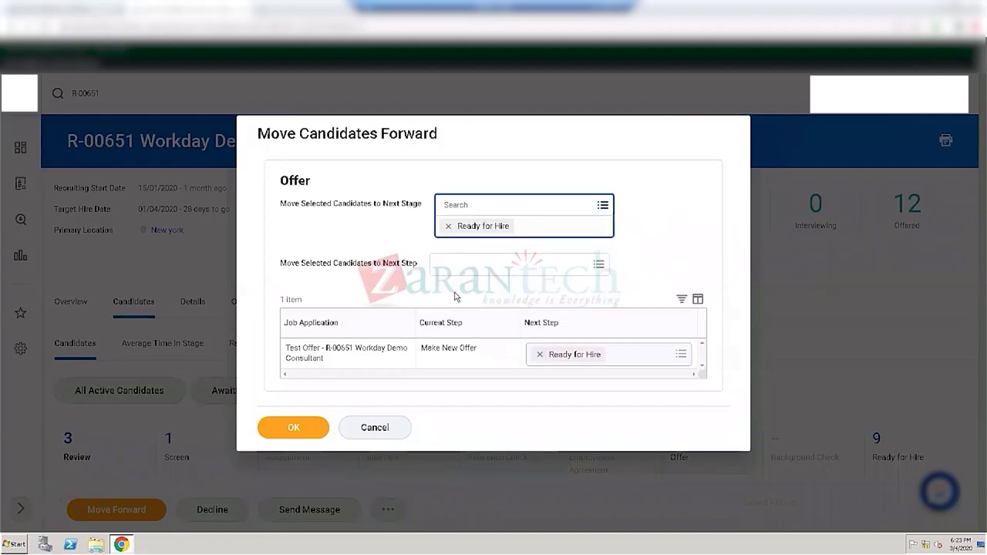
{"action": "left_click", "coordinate": [486, 263]}
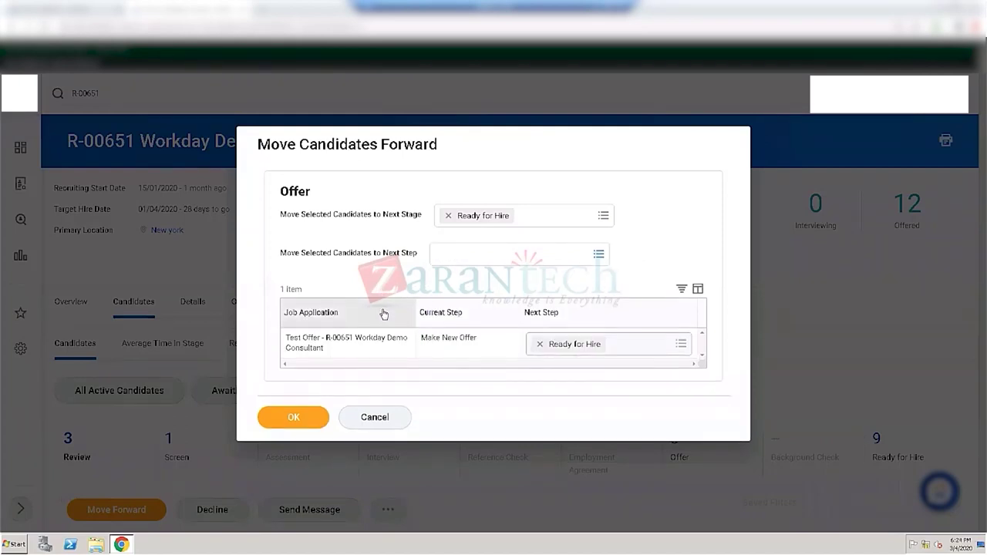
{"action": "left_click", "coordinate": [391, 419]}
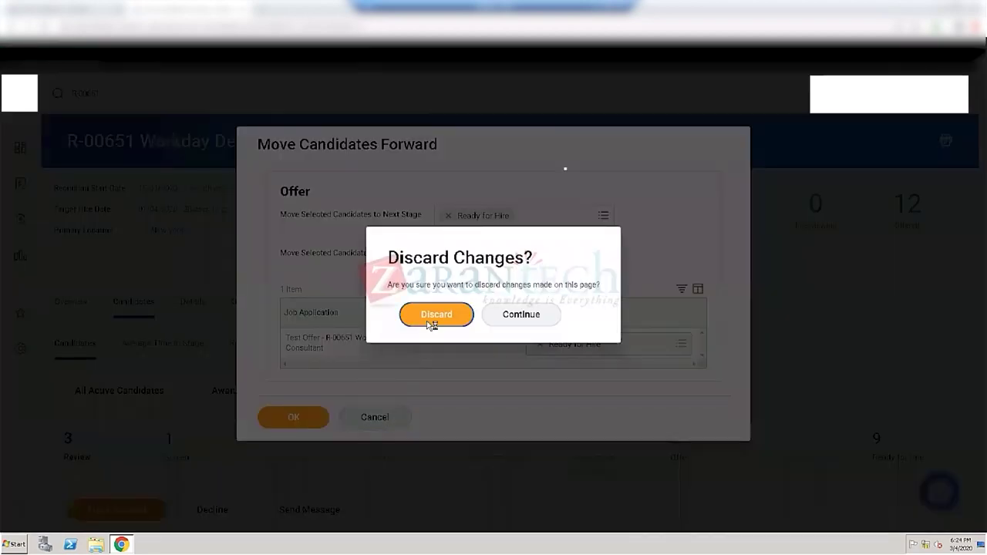
Step: Discard the unsaved move-forward changes to return to requisition R-00651
{"action": "left_click", "coordinate": [436, 316]}
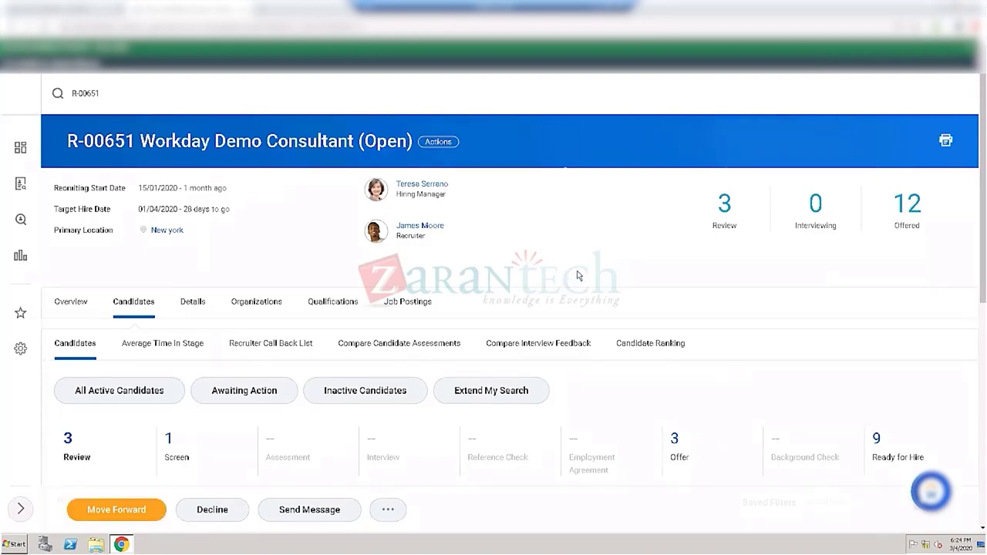
{"action": "scroll", "coordinate": [579, 275], "scroll_direction": "down", "scroll_amount": 4}
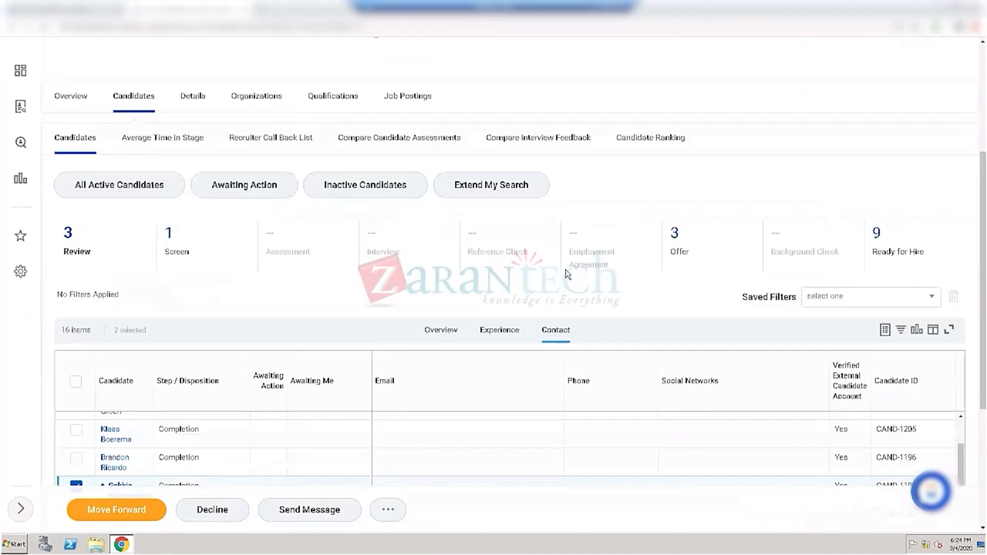
{"action": "scroll", "coordinate": [566, 274], "scroll_direction": "down", "scroll_amount": 3}
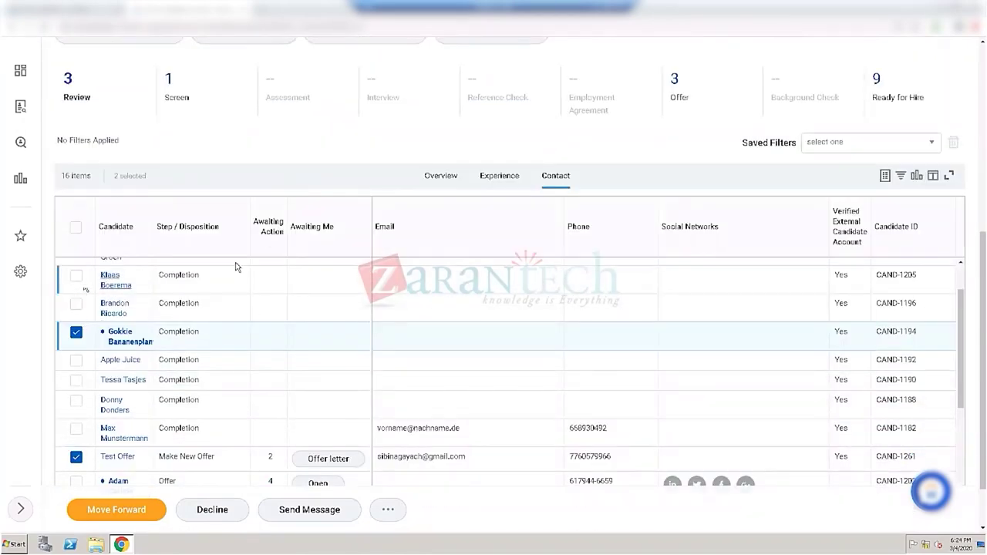
{"action": "scroll", "coordinate": [289, 242], "scroll_direction": "down", "scroll_amount": 1}
{"action": "scroll", "coordinate": [326, 265], "scroll_direction": "up", "scroll_amount": 7}
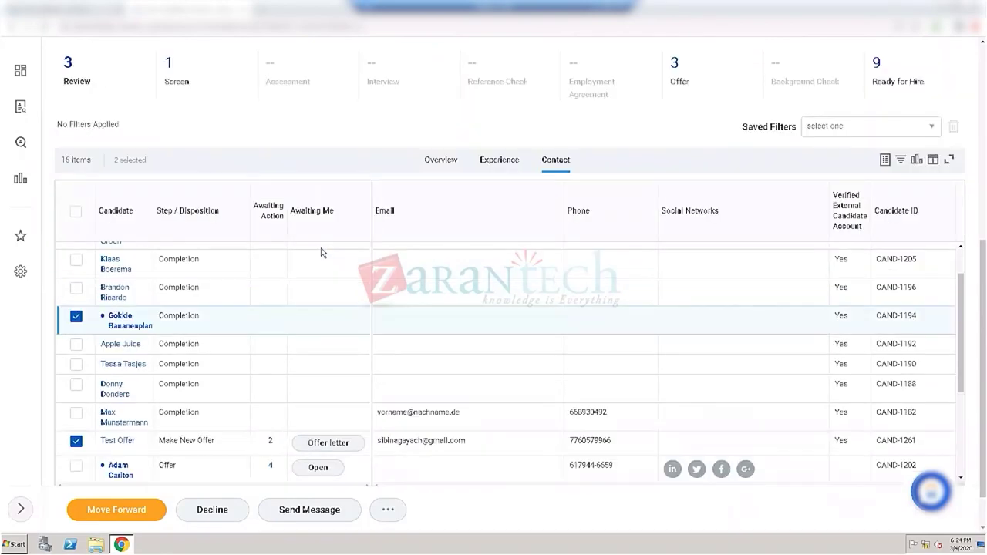
{"action": "scroll", "coordinate": [323, 236], "scroll_direction": "up", "scroll_amount": 1}
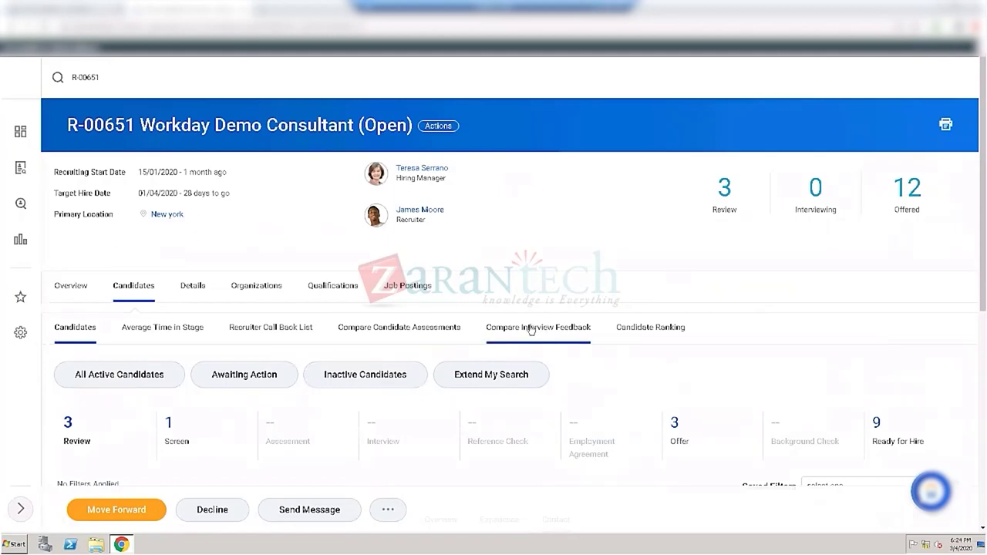
Step: View Compare Interview Feedback, then Compare Candidate Assessments, which shows 0 items
{"action": "left_click", "coordinate": [530, 329]}
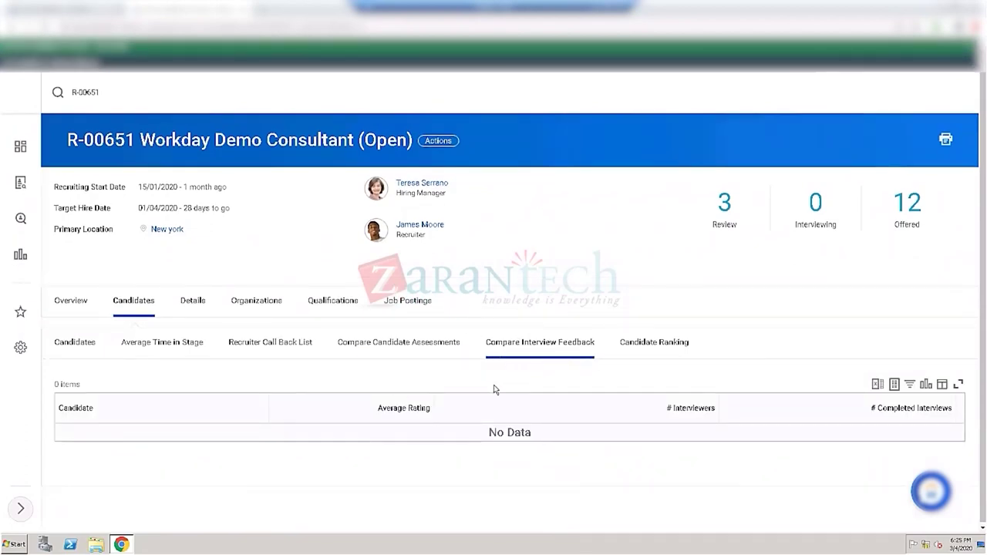
{"action": "left_click", "coordinate": [413, 346]}
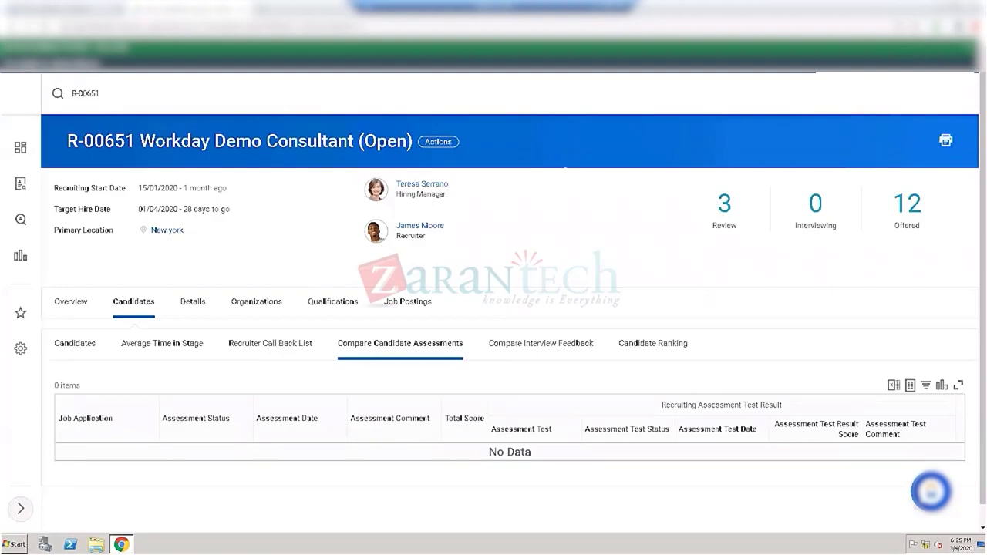
Step: In the recruiting notes sheet, review cells C28 and B34, then open the Setup Recruiting sheet
{"action": "key", "text": "alt+Tab"}
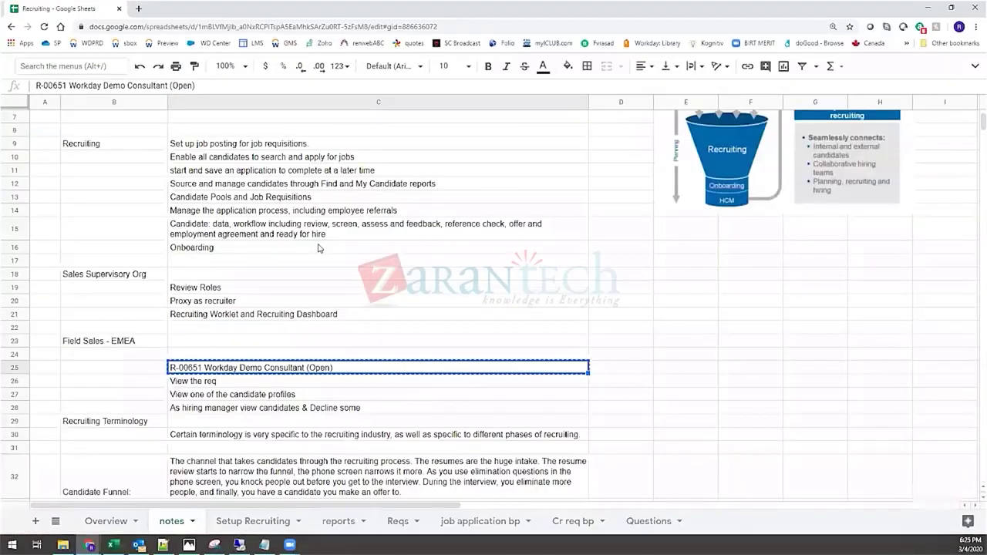
{"action": "scroll", "coordinate": [159, 311], "scroll_direction": "down", "scroll_amount": 2}
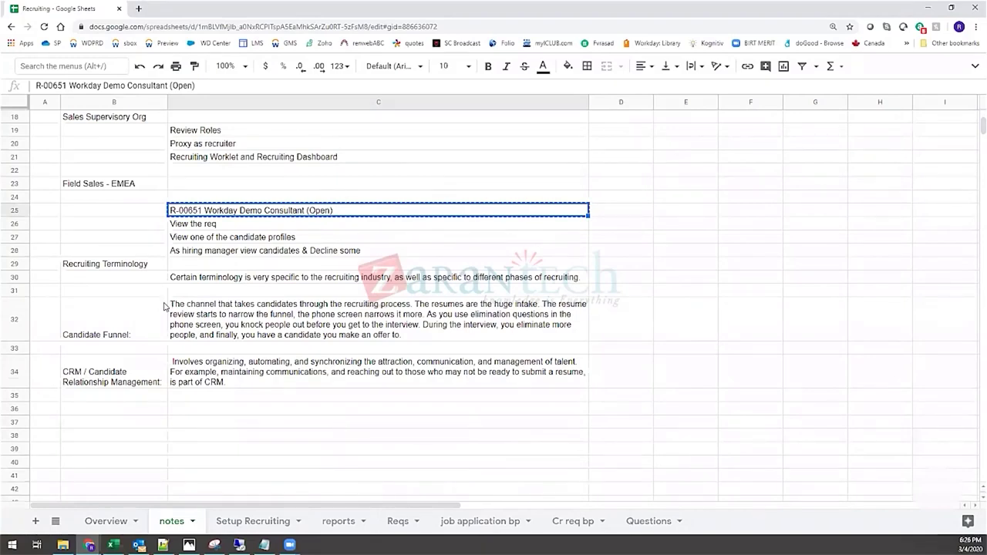
{"action": "left_click", "coordinate": [205, 253]}
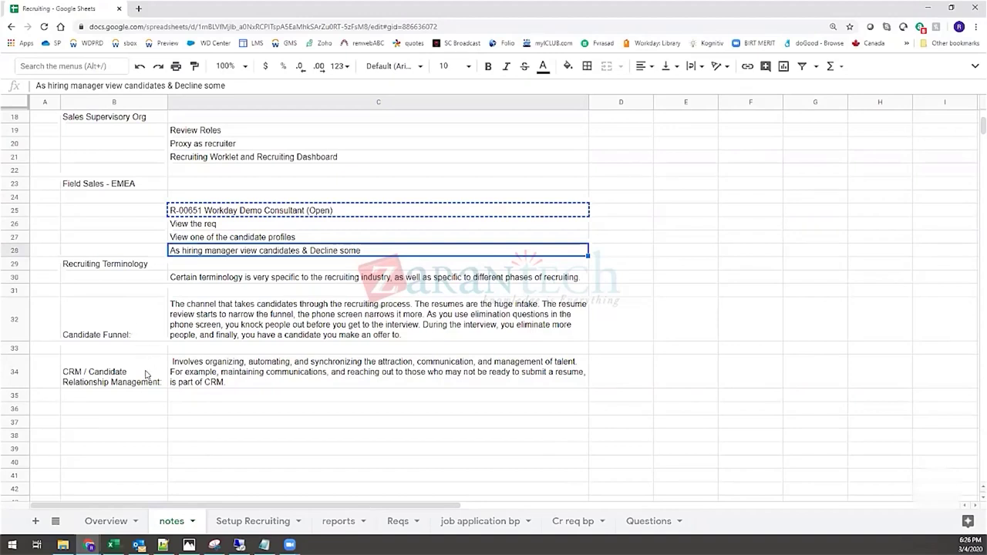
{"action": "left_click", "coordinate": [91, 385]}
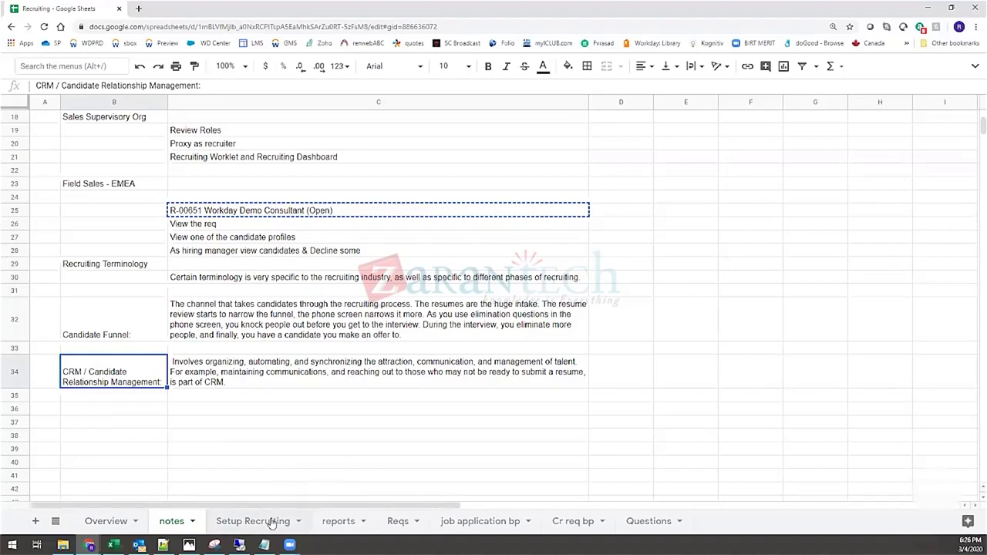
{"action": "left_click", "coordinate": [269, 522]}
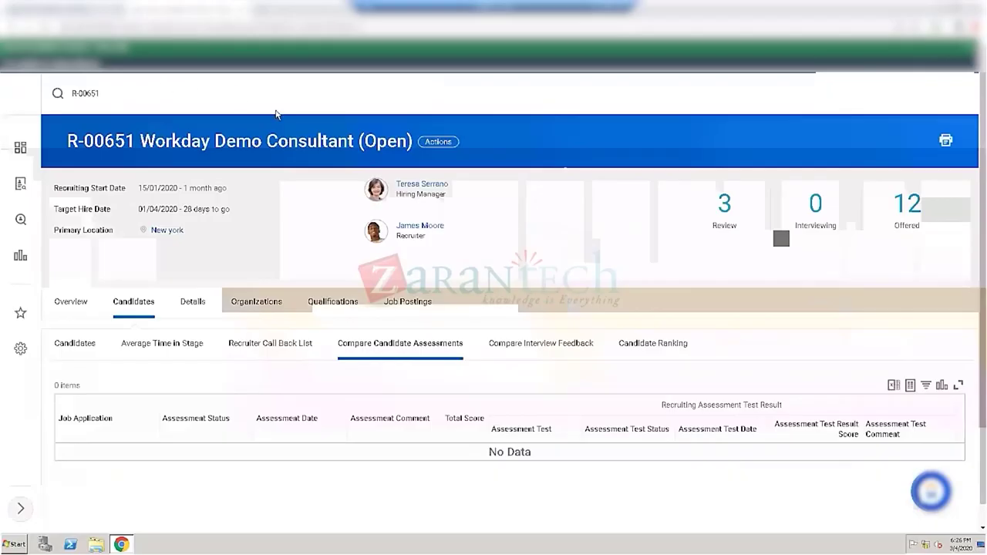
Step: Scroll the Compare Candidate Assessments view of requisition R-00651
{"action": "scroll", "coordinate": [282, 201], "scroll_direction": "down", "scroll_amount": 1}
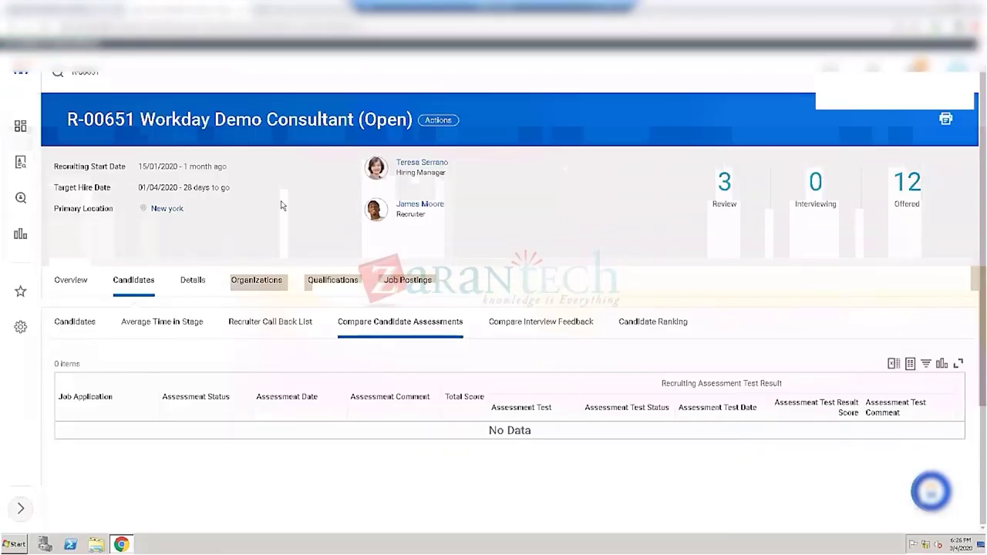
{"action": "scroll", "coordinate": [282, 206], "scroll_direction": "up", "scroll_amount": 1}
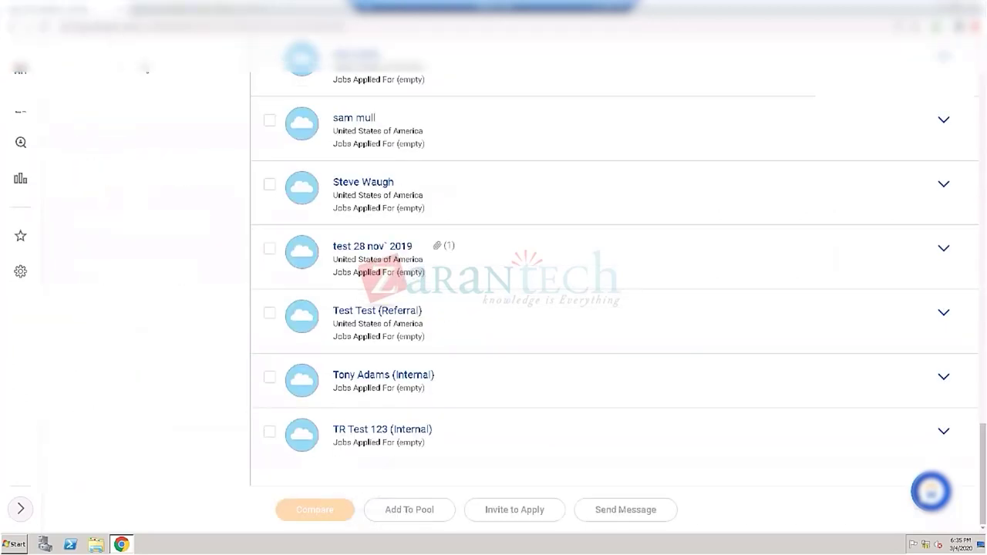
Step: Edit the search text and browse the 33 Find Candidates results and country filters
{"action": "scroll", "coordinate": [614, 278], "scroll_direction": "up", "scroll_amount": 2}
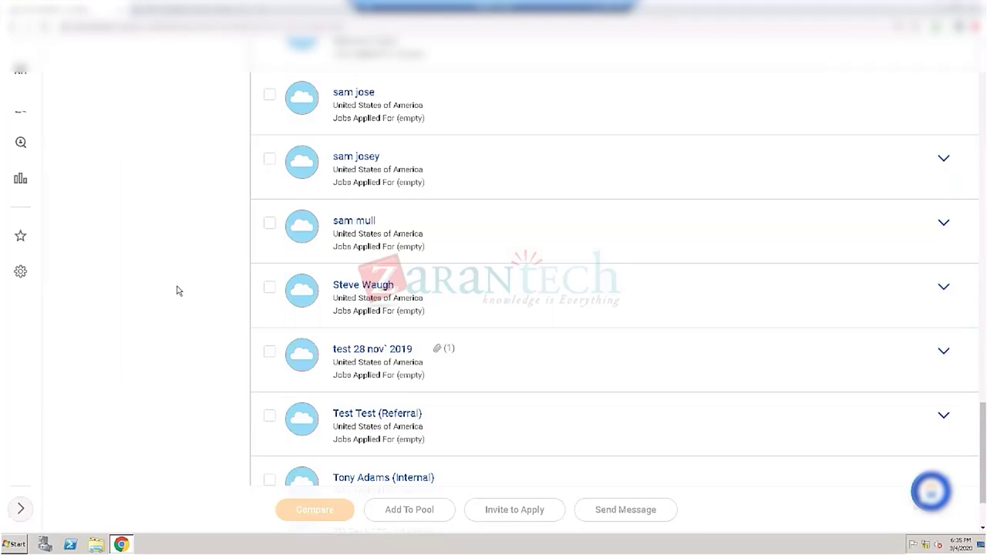
{"action": "scroll", "coordinate": [177, 291], "scroll_direction": "up", "scroll_amount": 1}
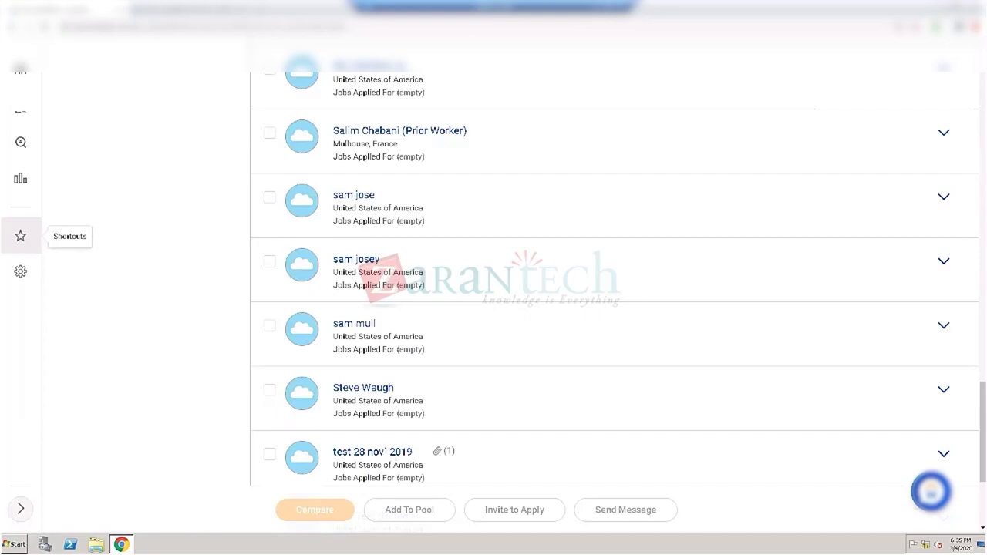
{"action": "scroll", "coordinate": [199, 255], "scroll_direction": "up", "scroll_amount": 3}
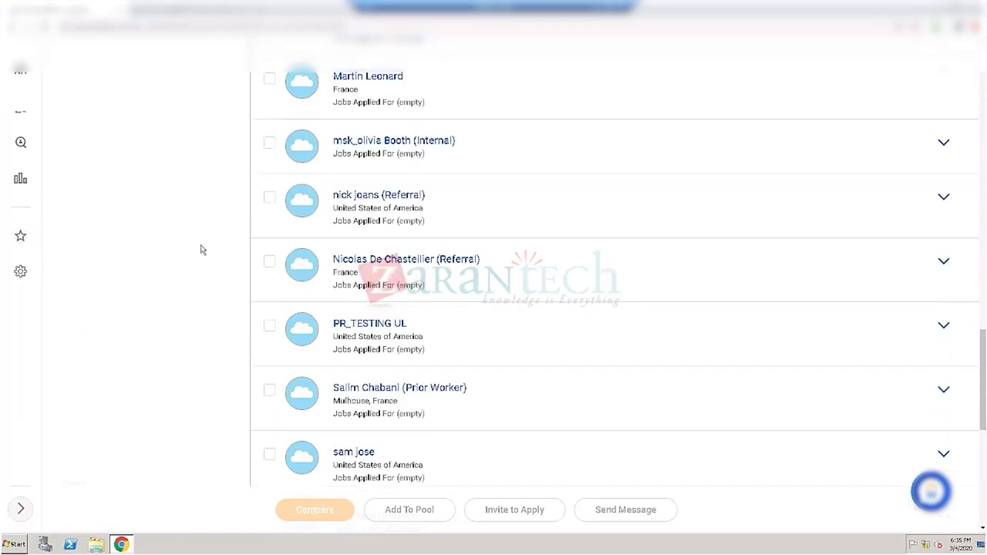
{"action": "scroll", "coordinate": [207, 235], "scroll_direction": "up", "scroll_amount": 2}
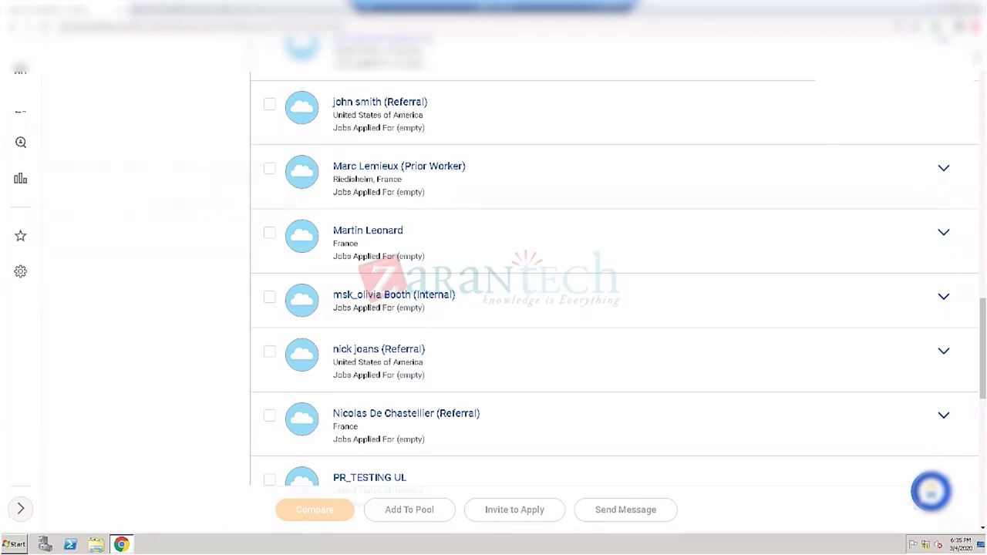
{"action": "scroll", "coordinate": [617, 309], "scroll_direction": "up", "scroll_amount": 15}
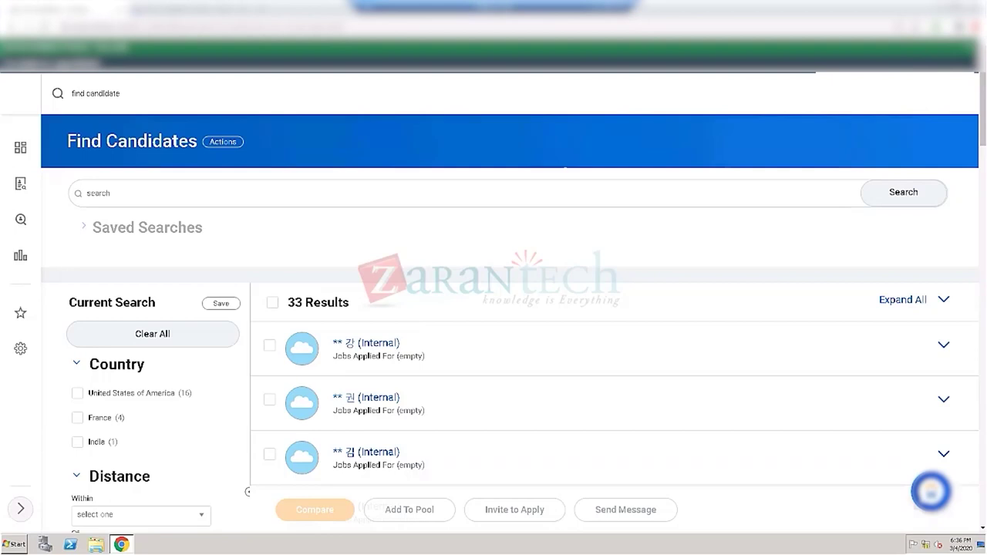
{"action": "left_click", "coordinate": [133, 94]}
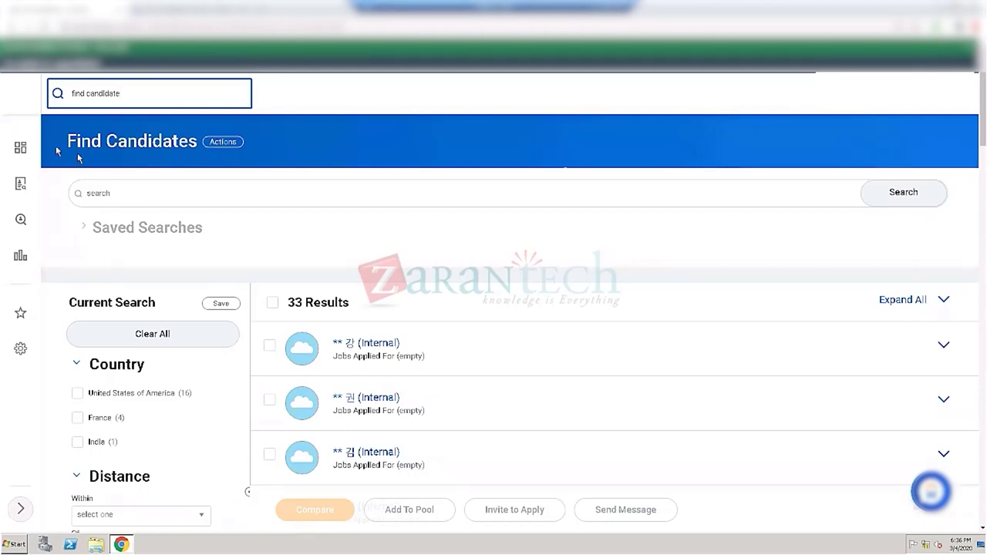
{"action": "left_click_drag", "start_coordinate": [143, 92], "coordinate": [77, 93]}
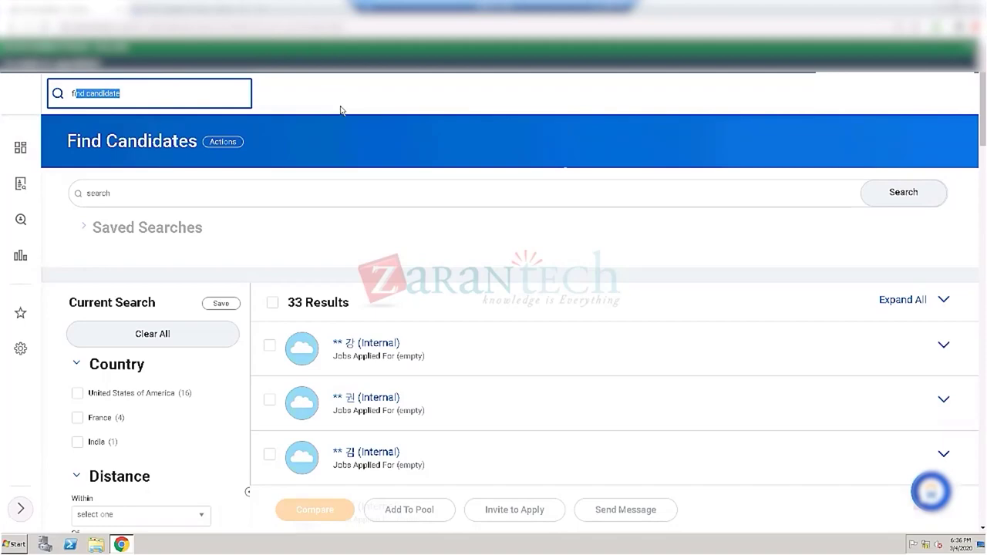
{"action": "scroll", "coordinate": [353, 116], "scroll_direction": "down", "scroll_amount": 1}
{"action": "scroll", "coordinate": [394, 152], "scroll_direction": "down", "scroll_amount": 1}
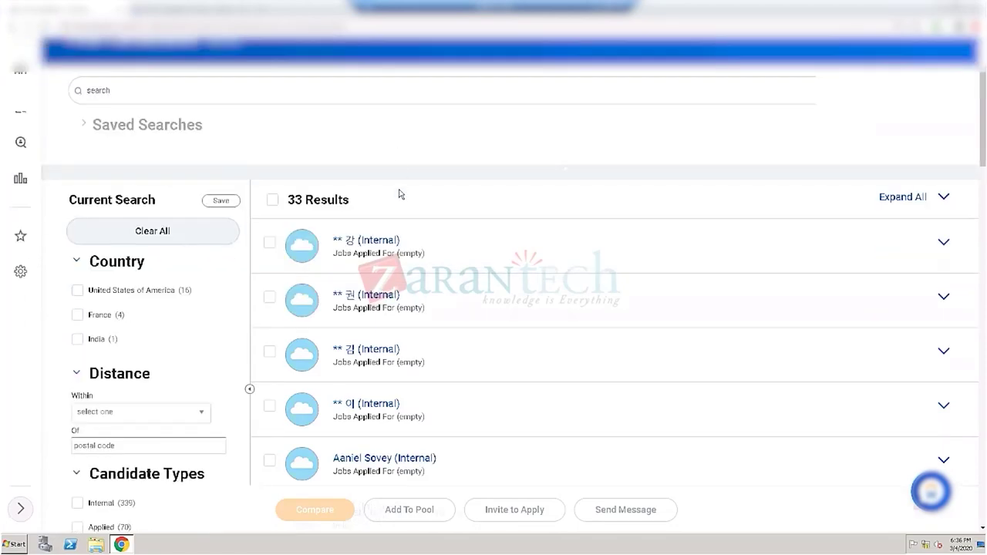
{"action": "scroll", "coordinate": [399, 194], "scroll_direction": "down", "scroll_amount": 2}
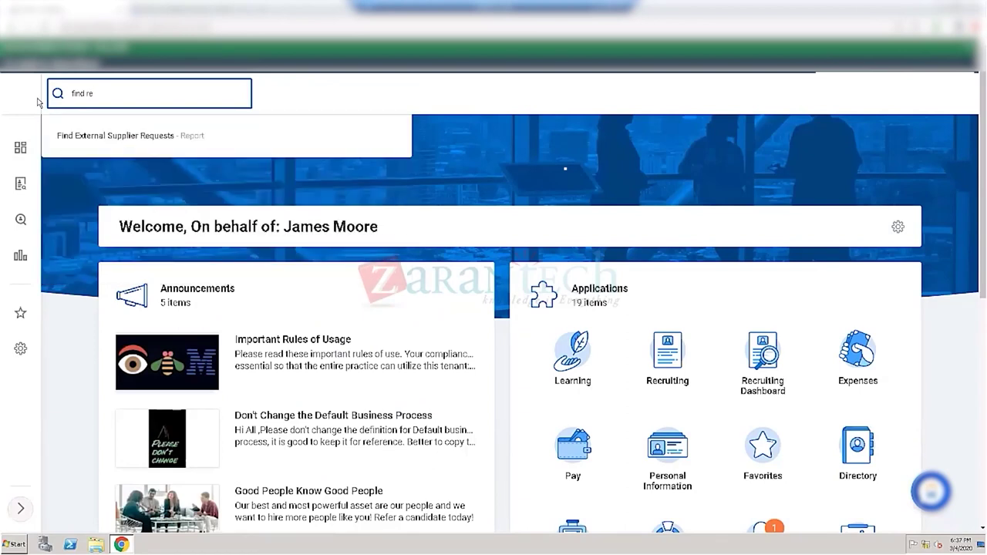
Step: Search 'candidat' and open Find Candidates - Report, now listing 394 results
{"action": "type", "text": "candidat"}
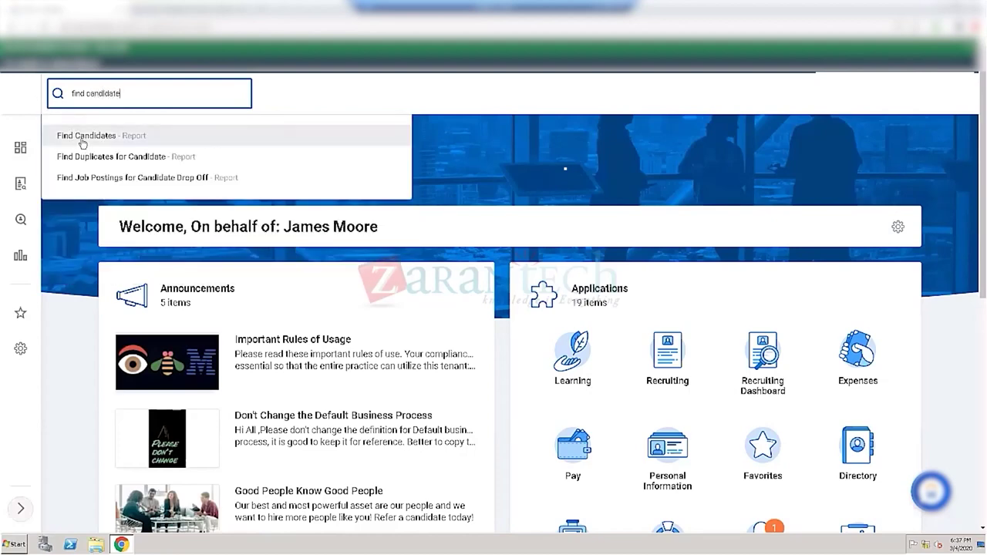
{"action": "left_click", "coordinate": [83, 139]}
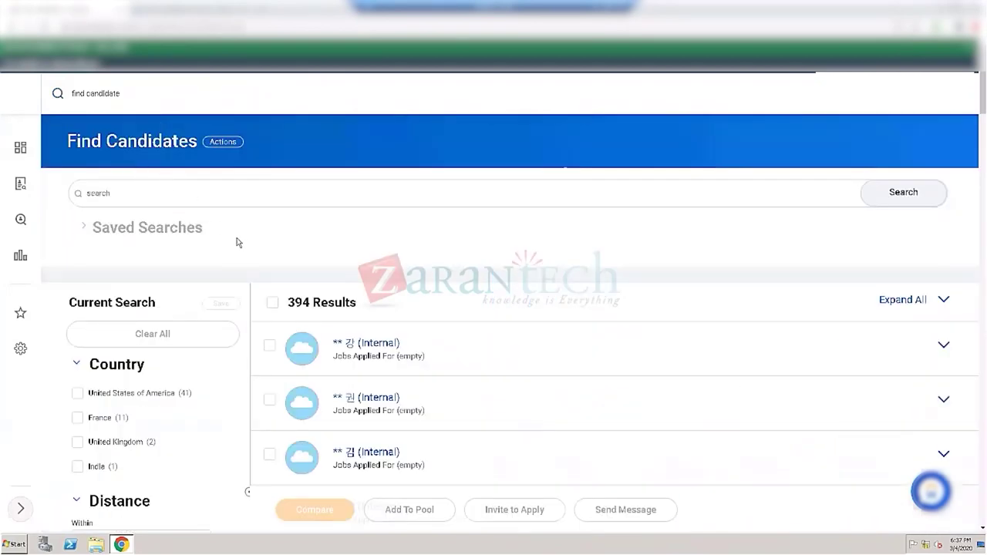
Step: Filter candidates to the Prospect type and open the AP Test Case 1 profile
{"action": "scroll", "coordinate": [240, 345], "scroll_direction": "down", "scroll_amount": 2}
{"action": "scroll", "coordinate": [236, 346], "scroll_direction": "down", "scroll_amount": 3}
{"action": "scroll", "coordinate": [191, 343], "scroll_direction": "down", "scroll_amount": 2}
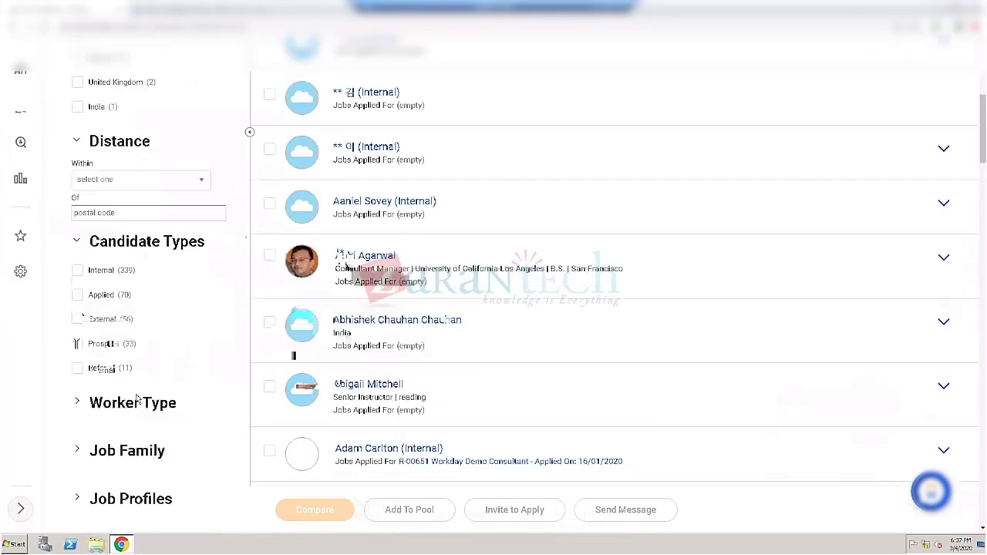
{"action": "left_click", "coordinate": [92, 343]}
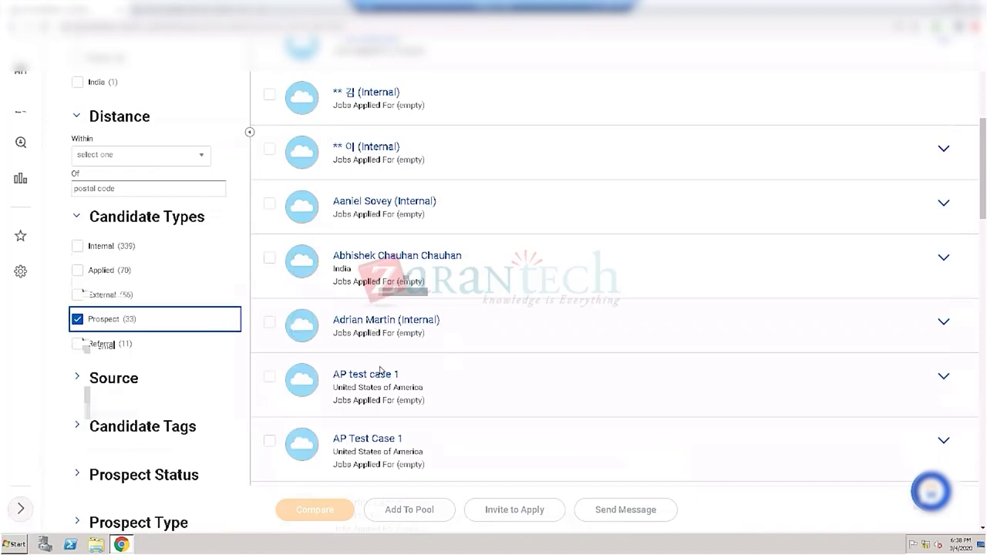
{"action": "left_click", "coordinate": [374, 437]}
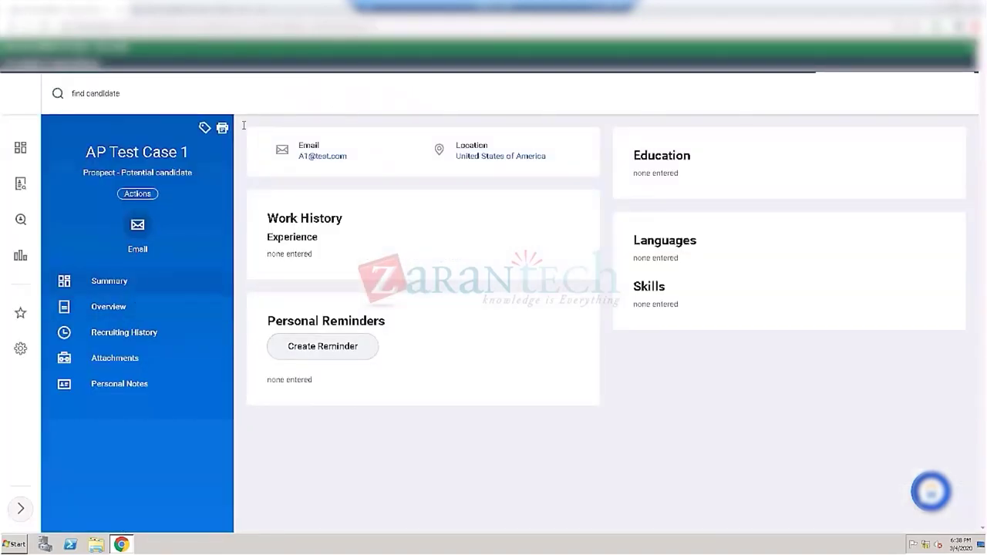
Step: Switch AP Test Case 1's profile to Overview and scroll down to Activity (0)
{"action": "left_click", "coordinate": [123, 307]}
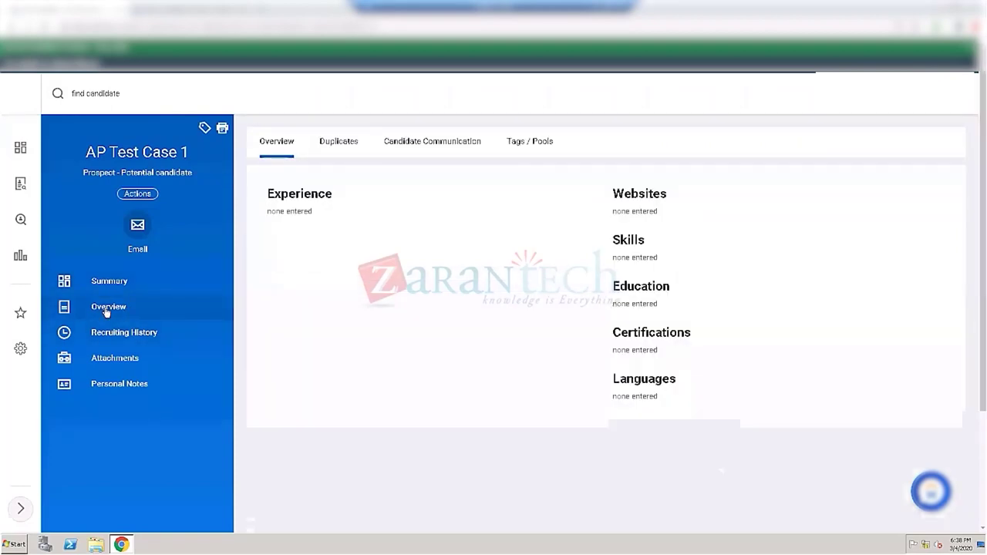
{"action": "scroll", "coordinate": [399, 333], "scroll_direction": "down", "scroll_amount": 1}
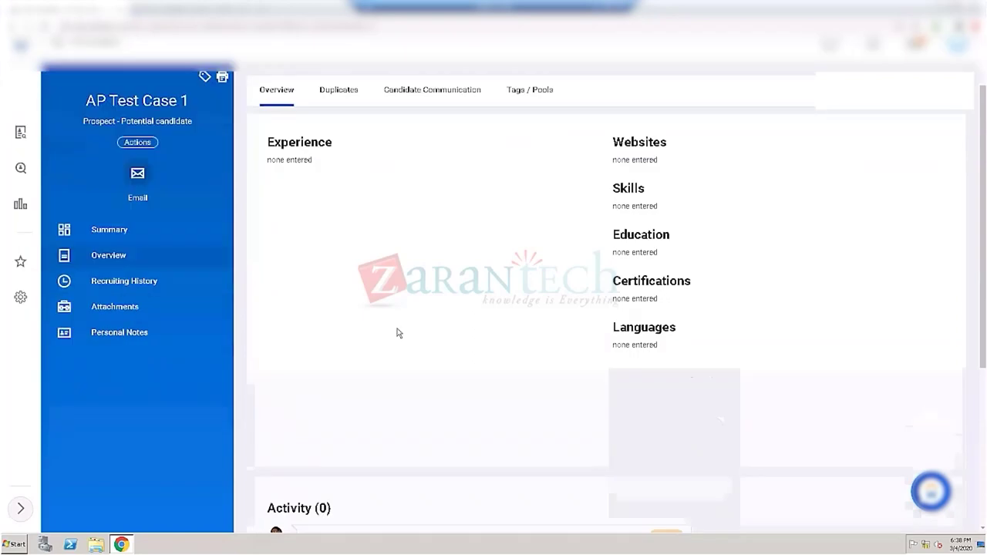
{"action": "scroll", "coordinate": [399, 333], "scroll_direction": "down", "scroll_amount": 1}
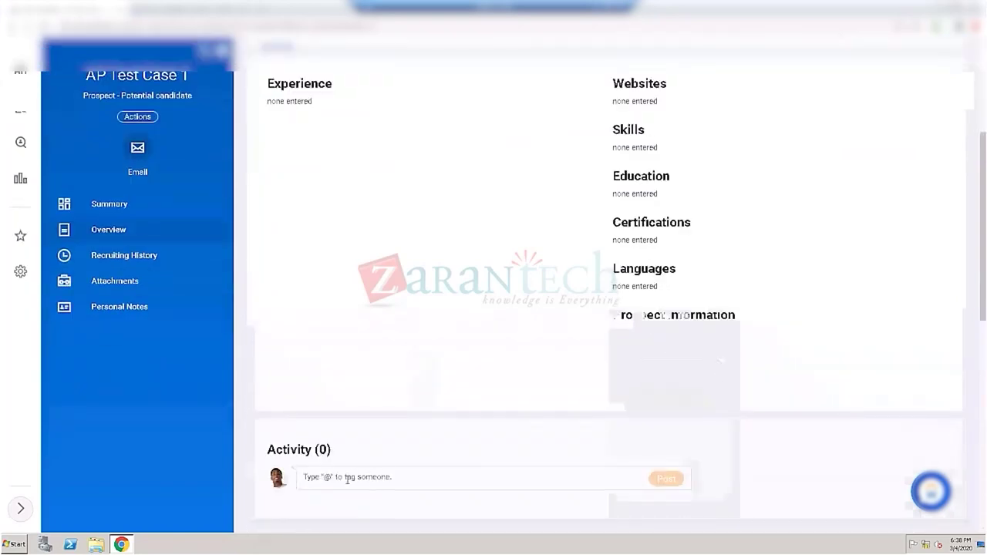
Step: Post an Activity comment tagging a worker with 'hey check out this candidate'
{"action": "left_click", "coordinate": [423, 480]}
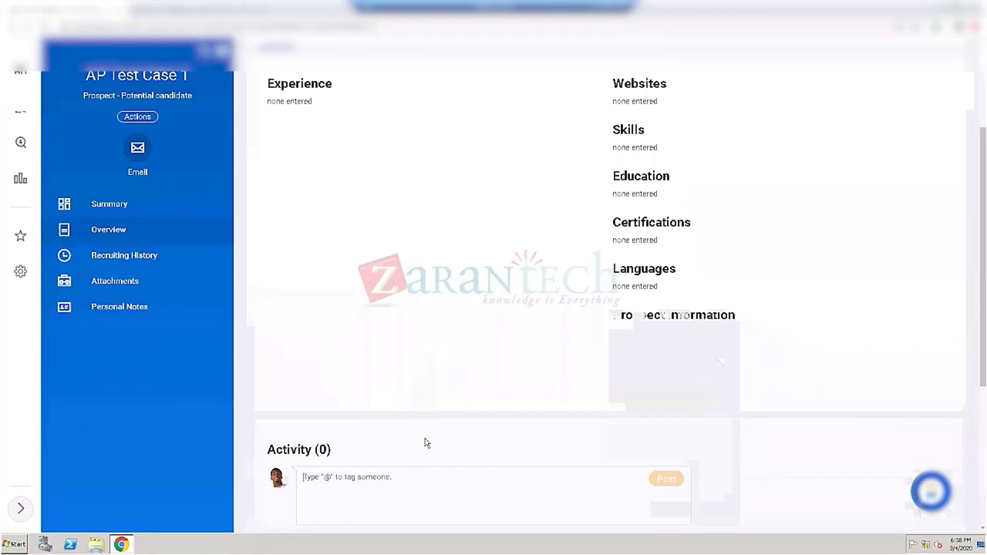
{"action": "type", "text": "@"}
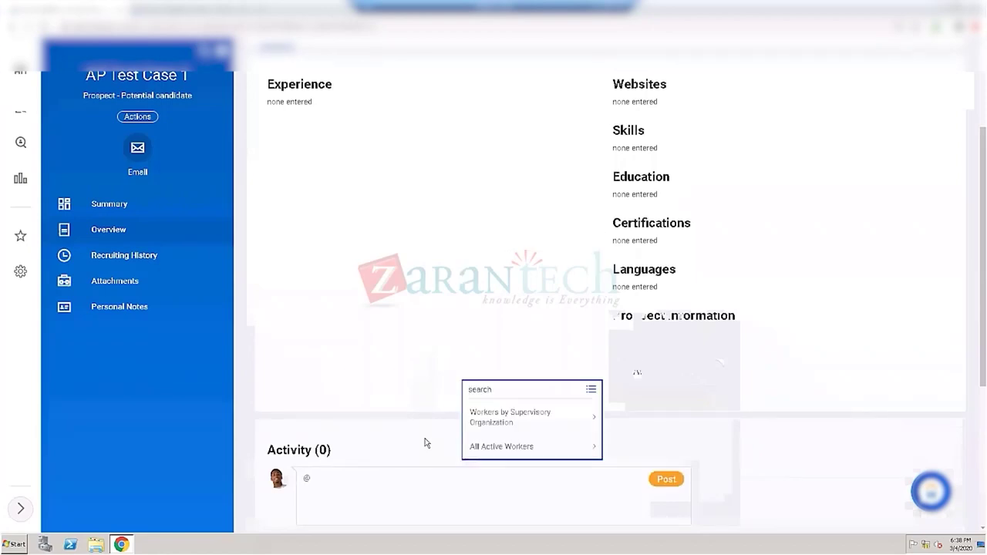
{"action": "type", "text": "logan"}
{"action": "key", "text": "Return"}
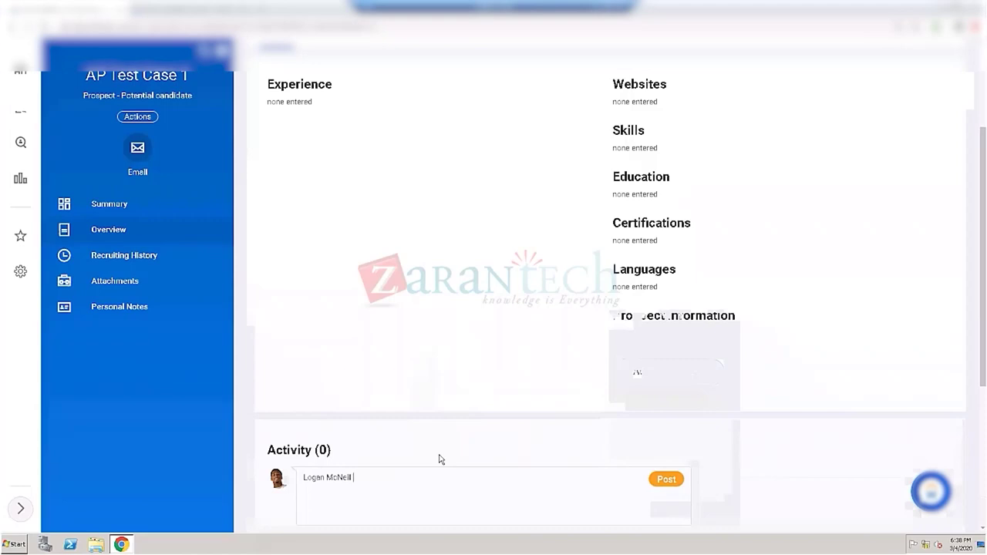
{"action": "type", "text": "hey check out this candidate"}
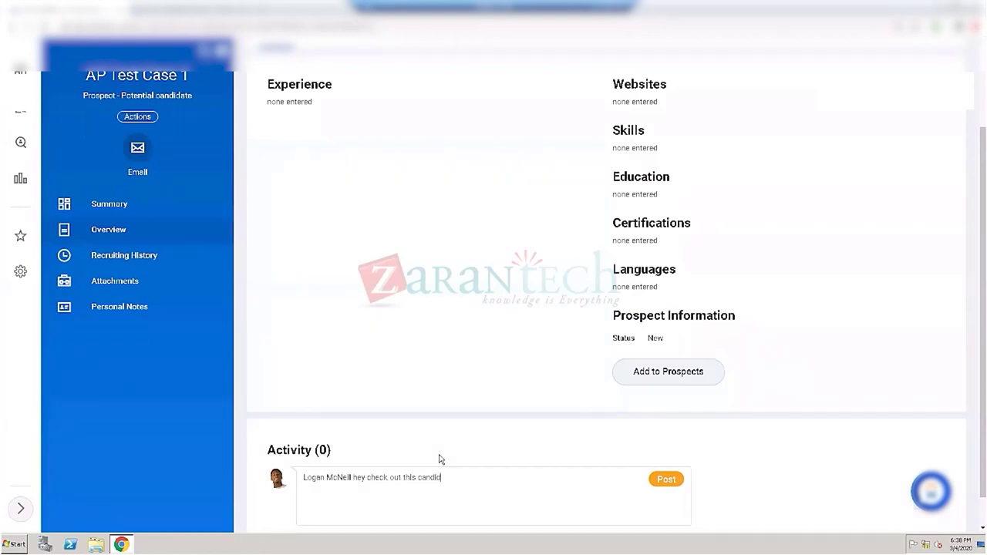
{"action": "left_click", "coordinate": [662, 480]}
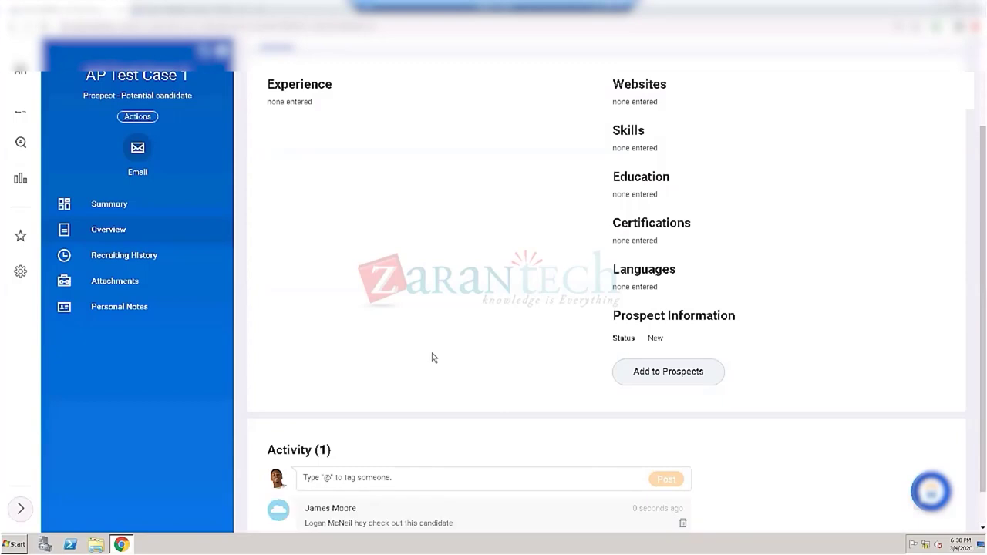
{"action": "scroll", "coordinate": [443, 362], "scroll_direction": "down", "scroll_amount": 1}
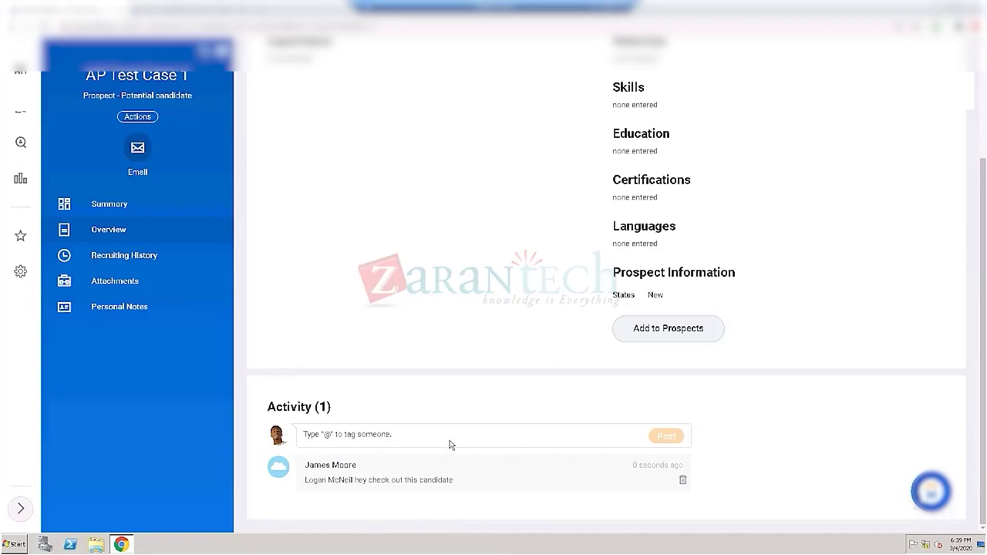
{"action": "scroll", "coordinate": [388, 299], "scroll_direction": "up", "scroll_amount": 3}
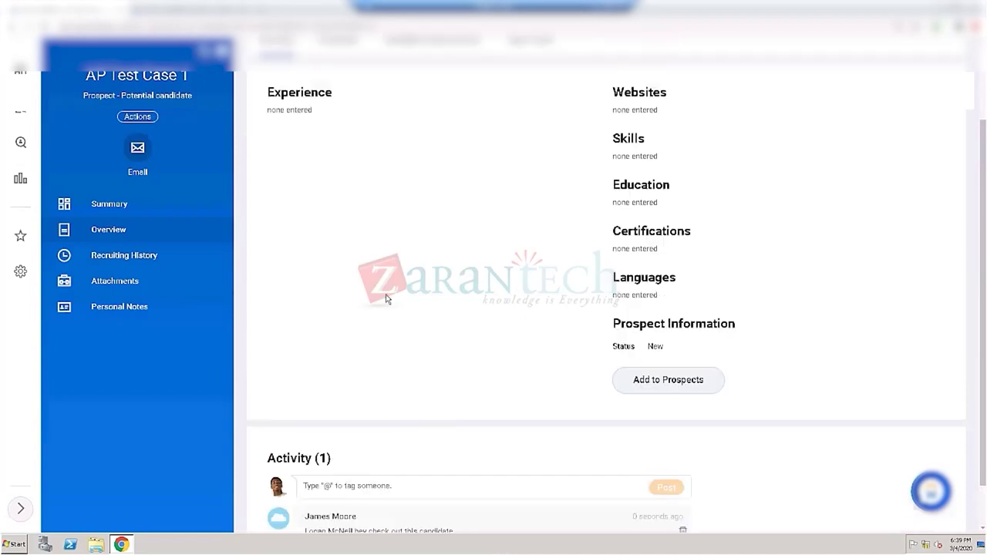
{"action": "scroll", "coordinate": [371, 243], "scroll_direction": "up", "scroll_amount": 2}
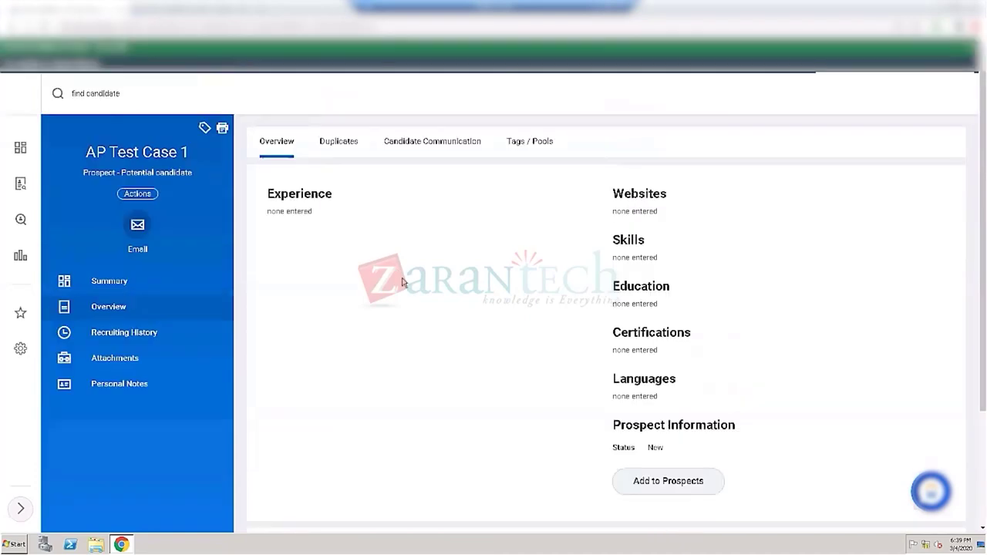
Step: Search for 'start proxy' and open the Start Proxy task
{"action": "left_click", "coordinate": [122, 92]}
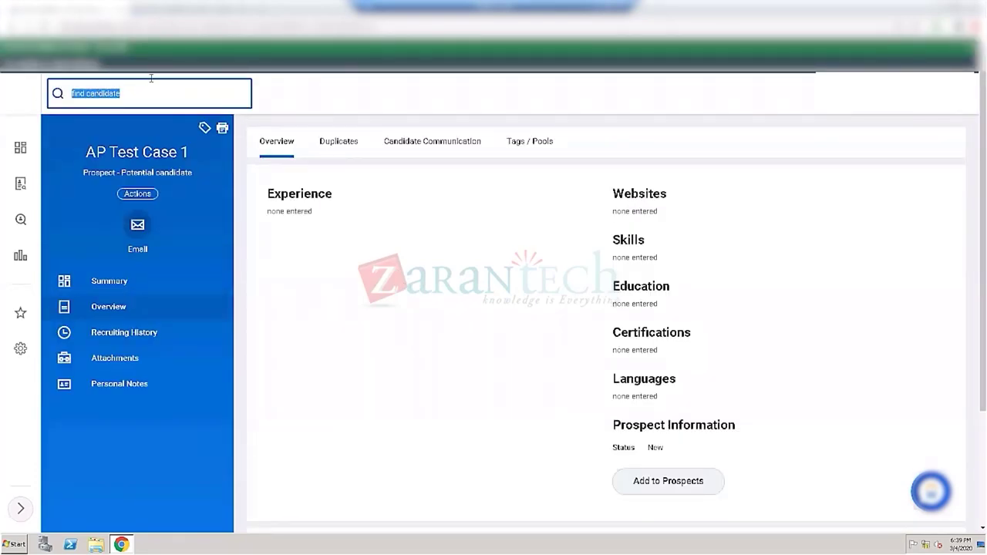
{"action": "type", "text": "s"}
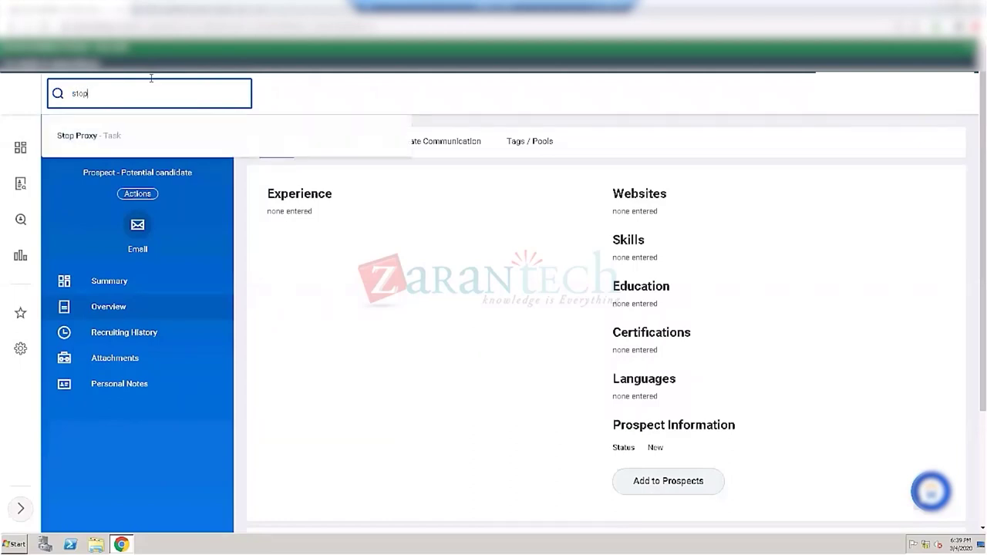
{"action": "type", "text": "top"}
{"action": "key", "text": "BackSpace"}
{"action": "key", "text": "BackSpace"}
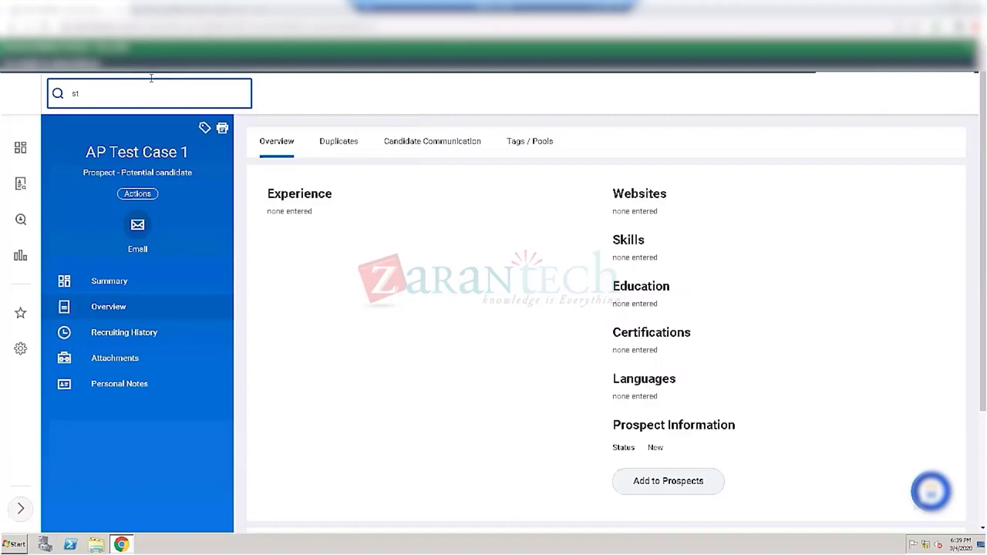
{"action": "type", "text": "art proxy"}
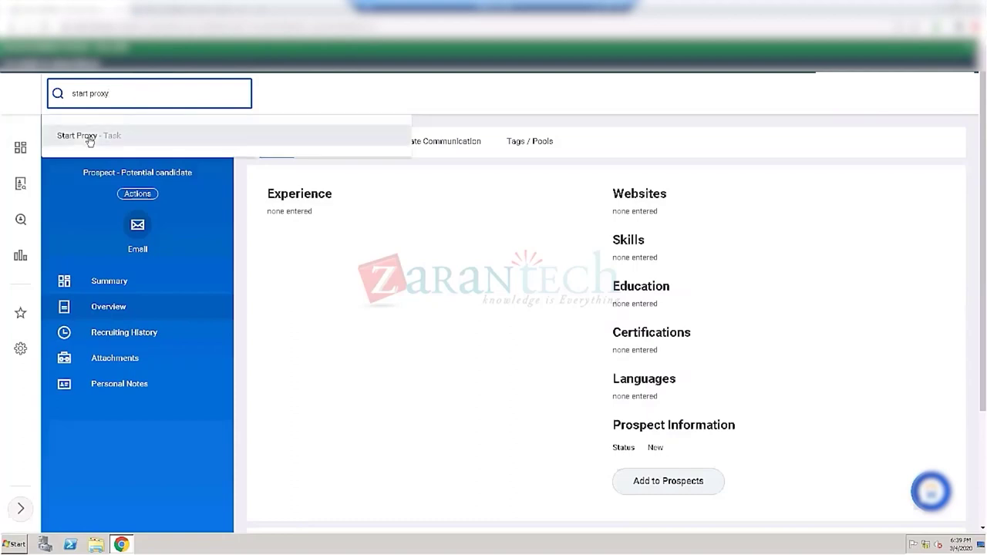
{"action": "left_click", "coordinate": [90, 138]}
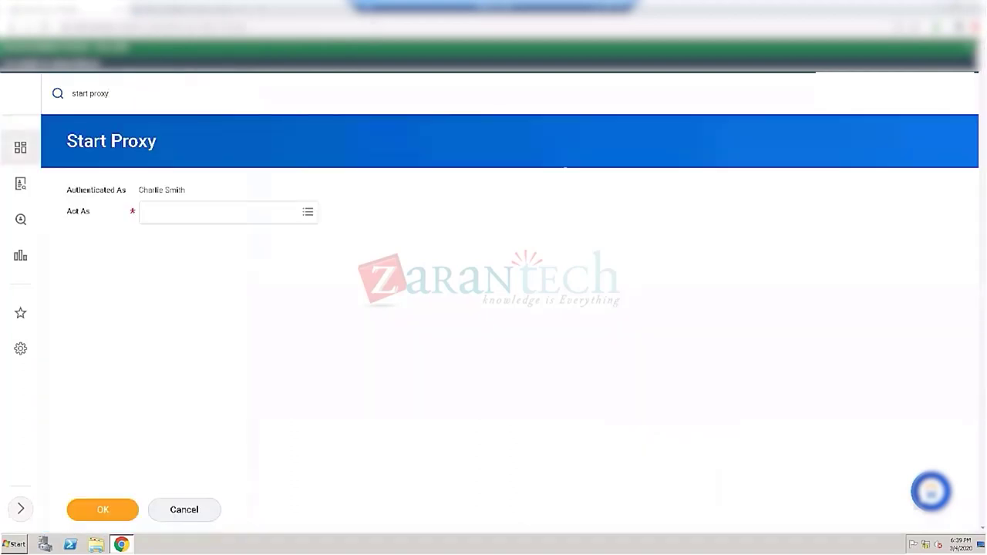
Step: Search the worker by name, set the HR officer as Act As, and confirm
{"action": "left_click", "coordinate": [170, 211]}
{"action": "type", "text": "logan"}
{"action": "key", "text": "Return"}
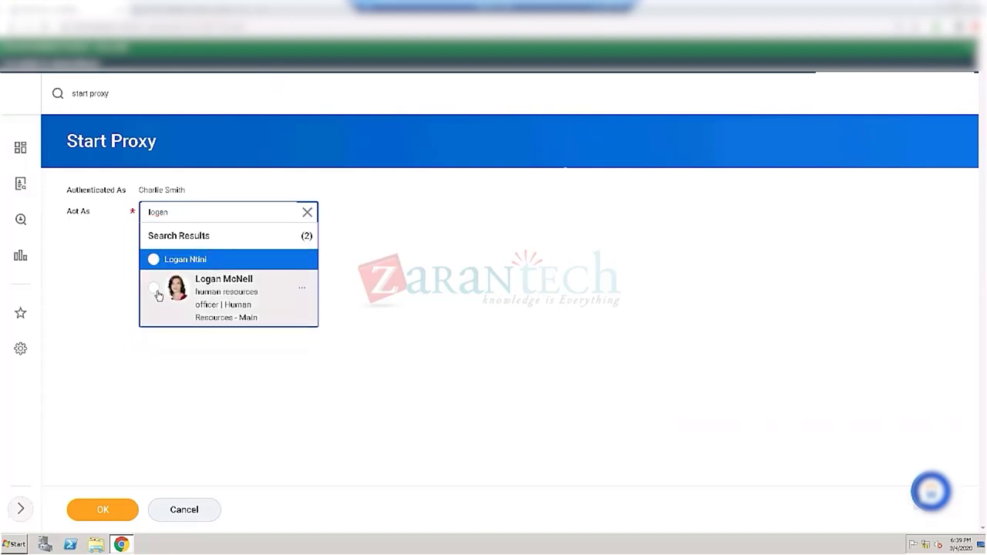
{"action": "left_click", "coordinate": [172, 297]}
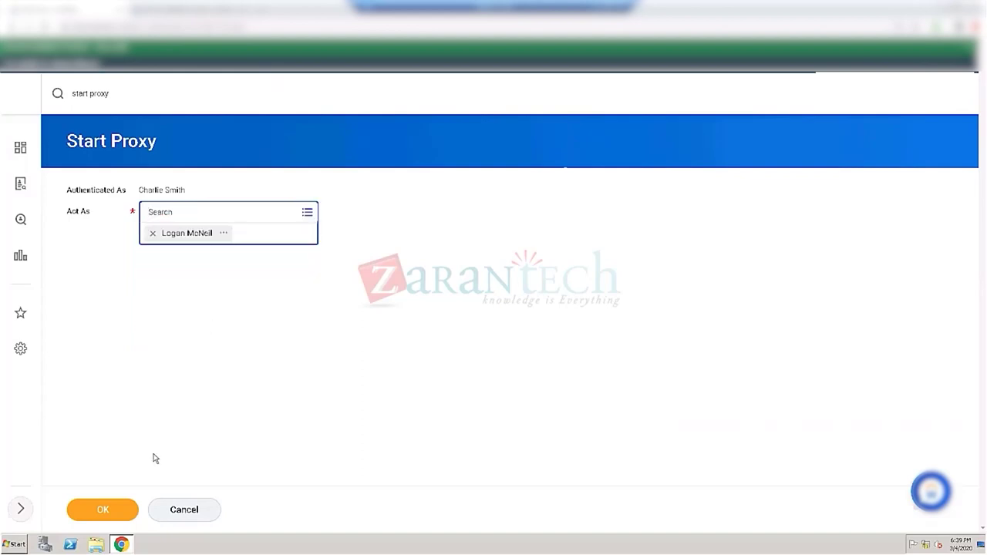
{"action": "left_click", "coordinate": [128, 510]}
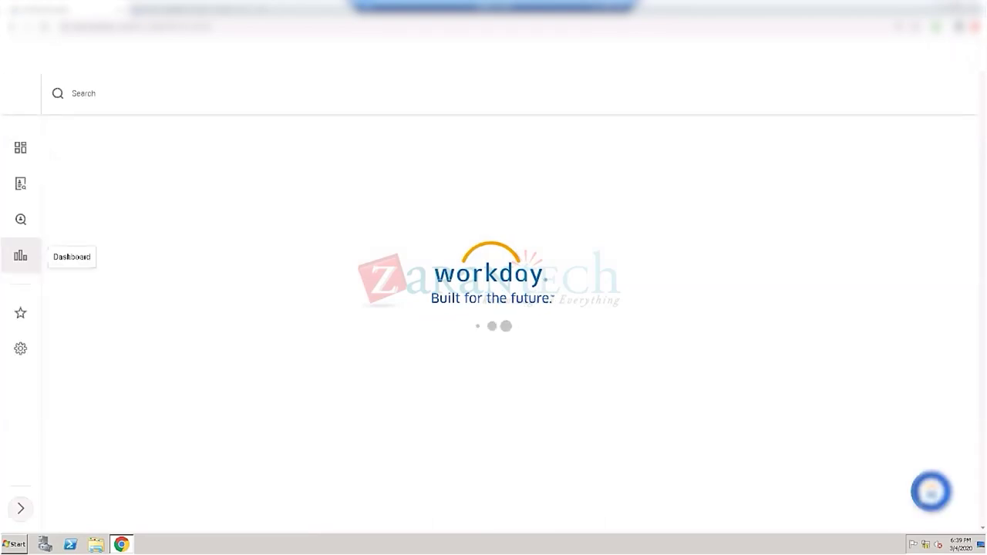
Step: Search 'maintain functional areas' and open the Maintain Functional Areas task
{"action": "left_click", "coordinate": [99, 96]}
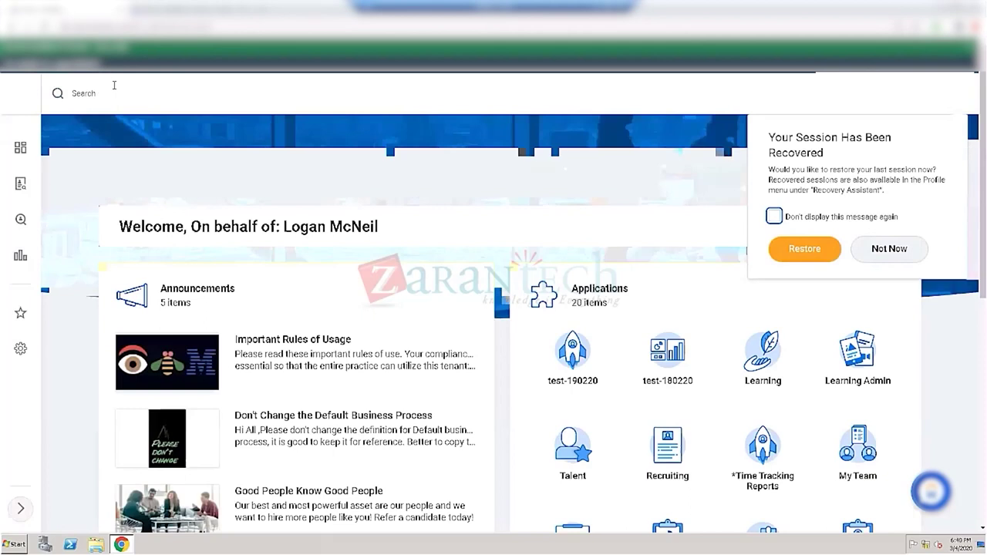
{"action": "left_click", "coordinate": [114, 85]}
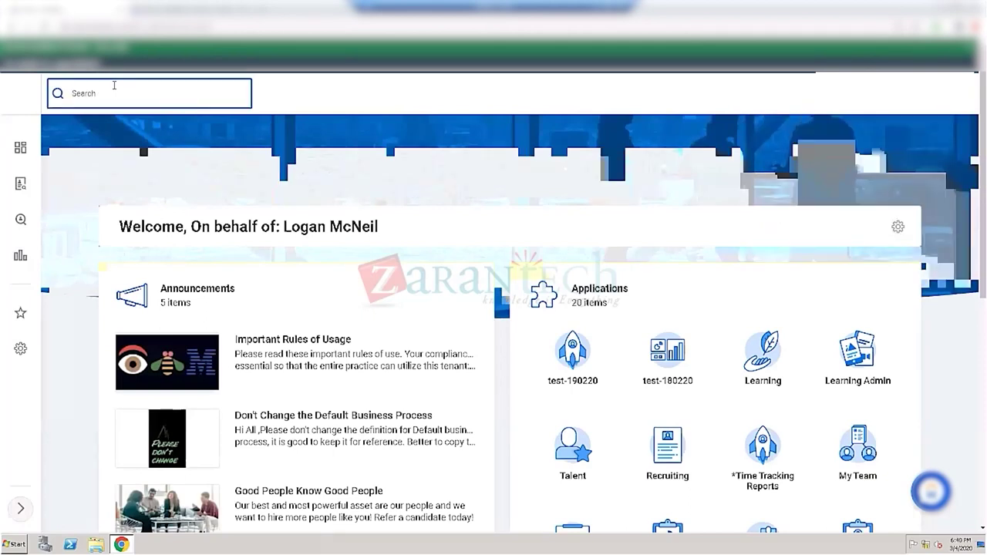
{"action": "type", "text": "m"}
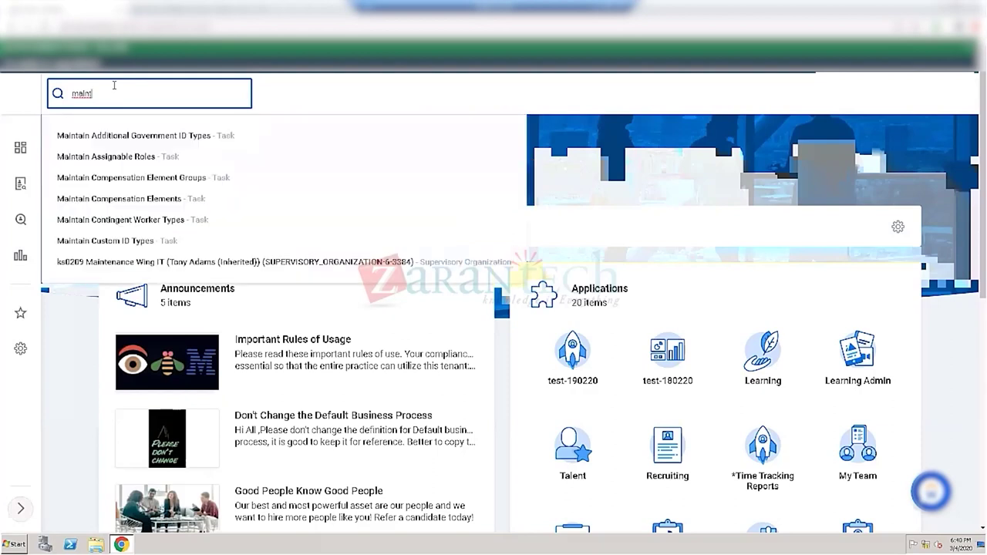
{"action": "type", "text": "ain"}
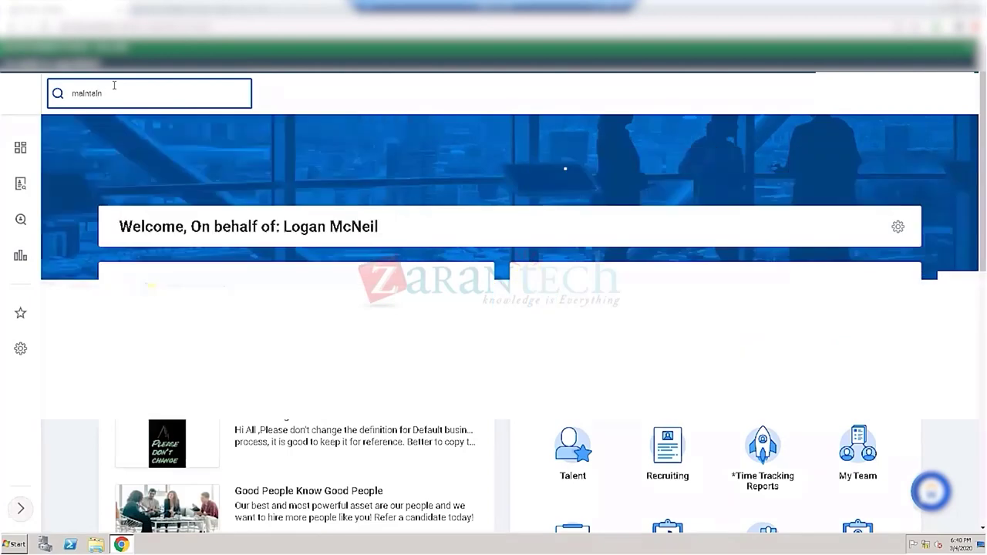
{"action": "type", "text": " f"}
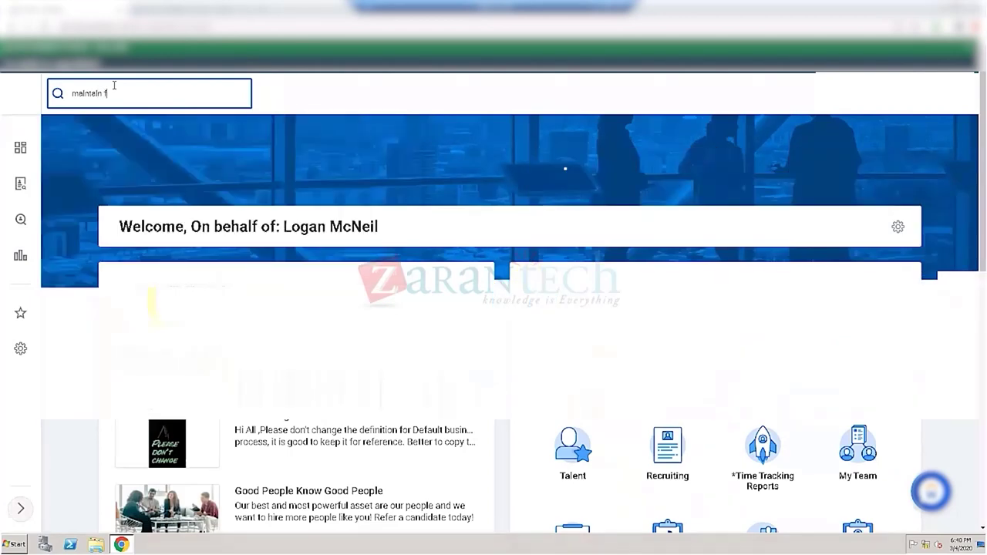
{"action": "type", "text": "unctional tas"}
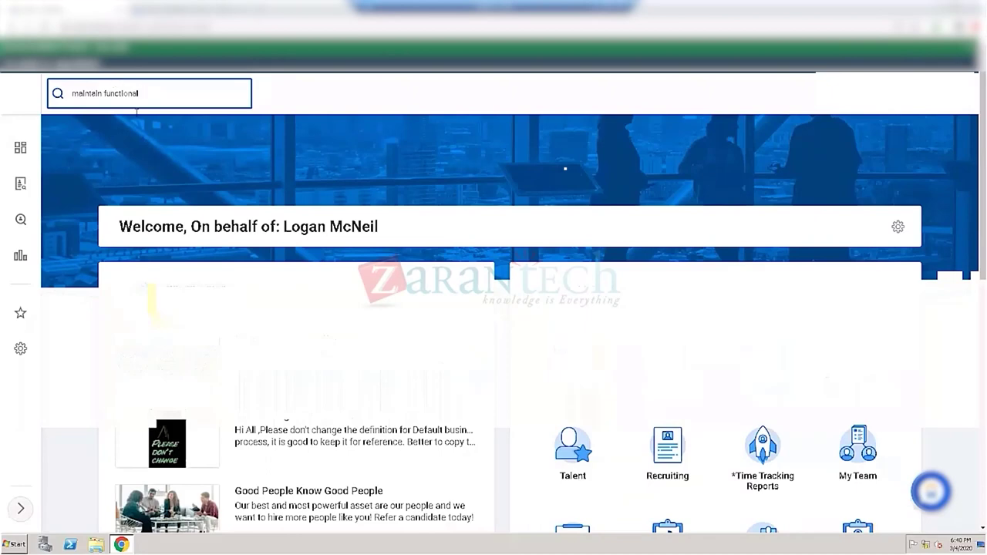
{"action": "type", "text": "areas"}
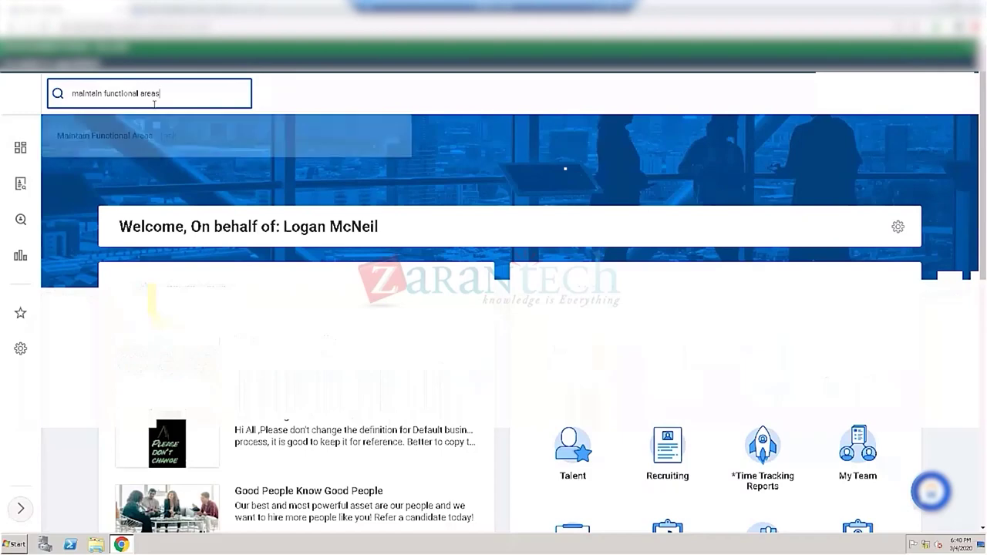
{"action": "left_click", "coordinate": [100, 151]}
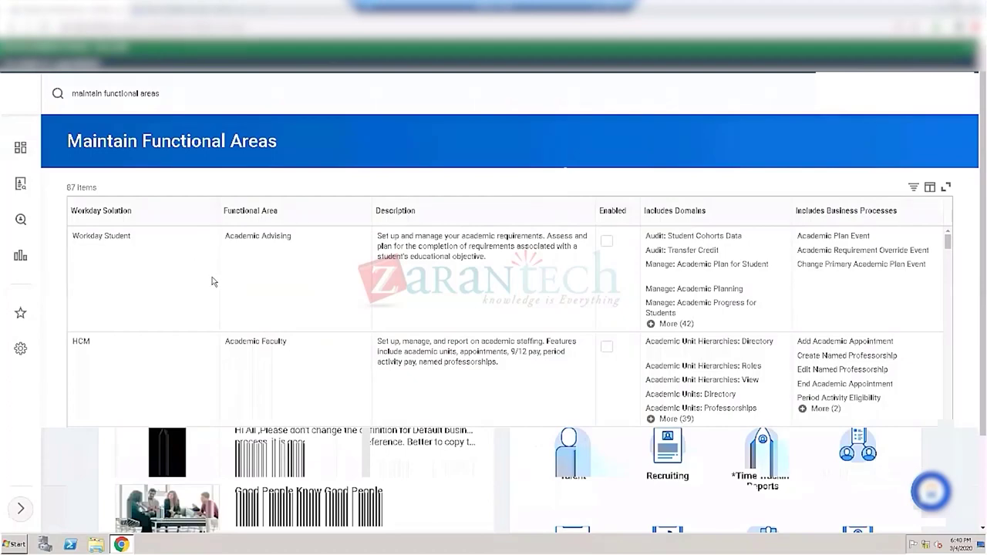
Step: Scroll the 67 functional areas and bring up the Enabled column's sort/filter menu
{"action": "scroll", "coordinate": [284, 332], "scroll_direction": "down", "scroll_amount": 1}
{"action": "scroll", "coordinate": [283, 332], "scroll_direction": "down", "scroll_amount": 2}
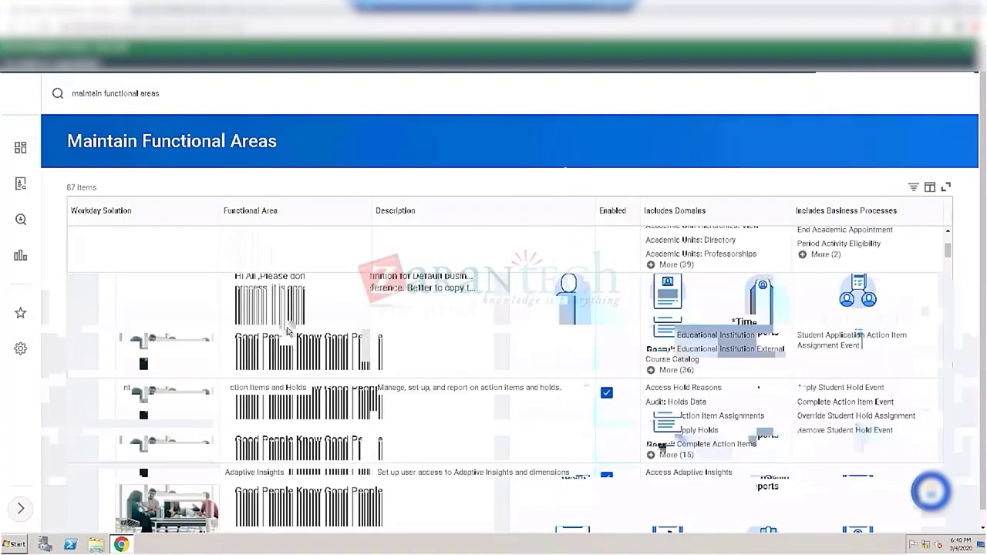
{"action": "left_click", "coordinate": [616, 215]}
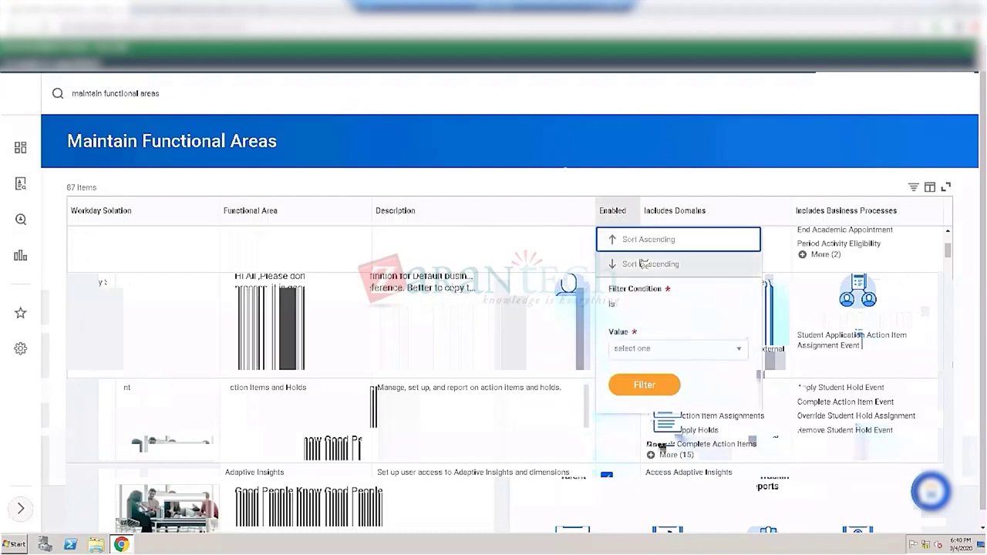
Step: Sort the Enabled column descending so enabled functional areas appear first
{"action": "left_click", "coordinate": [641, 264]}
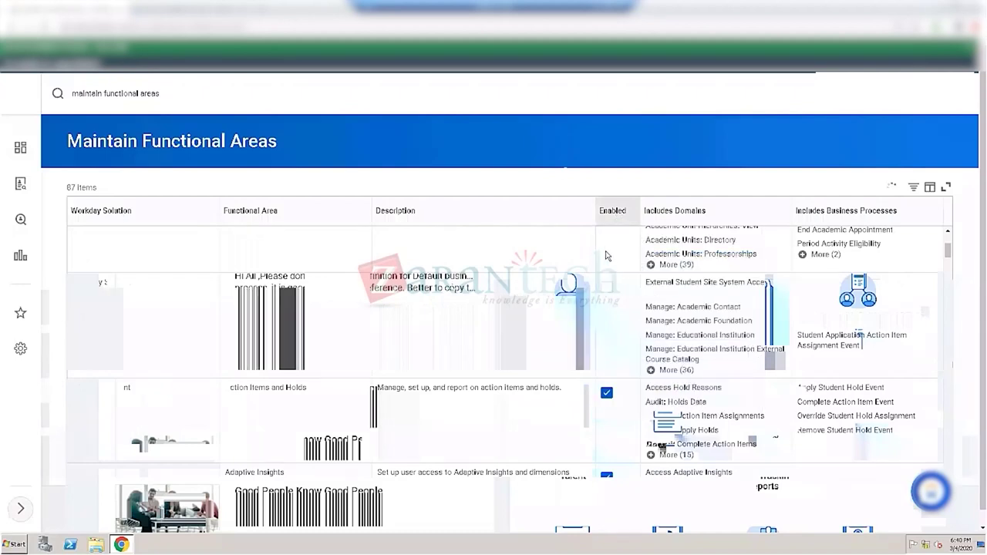
{"action": "scroll", "coordinate": [589, 243], "scroll_direction": "down", "scroll_amount": 2}
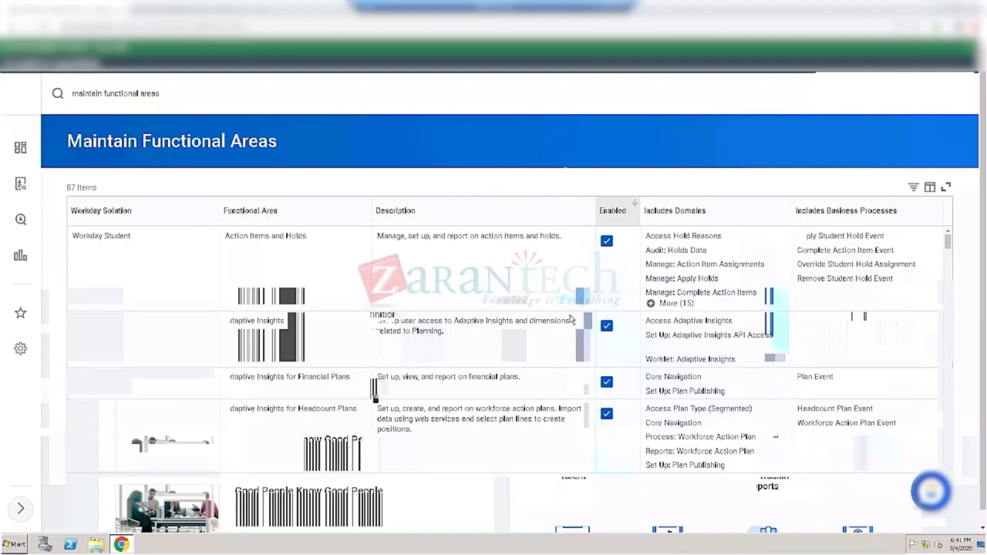
{"action": "scroll", "coordinate": [585, 316], "scroll_direction": "down", "scroll_amount": 3}
{"action": "scroll", "coordinate": [480, 320], "scroll_direction": "down", "scroll_amount": 3}
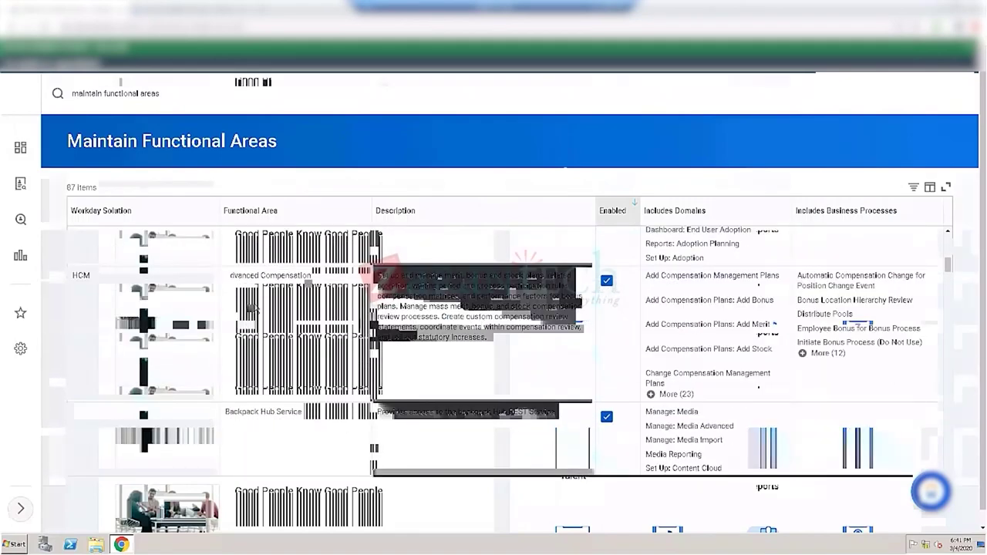
{"action": "scroll", "coordinate": [394, 349], "scroll_direction": "down", "scroll_amount": 2}
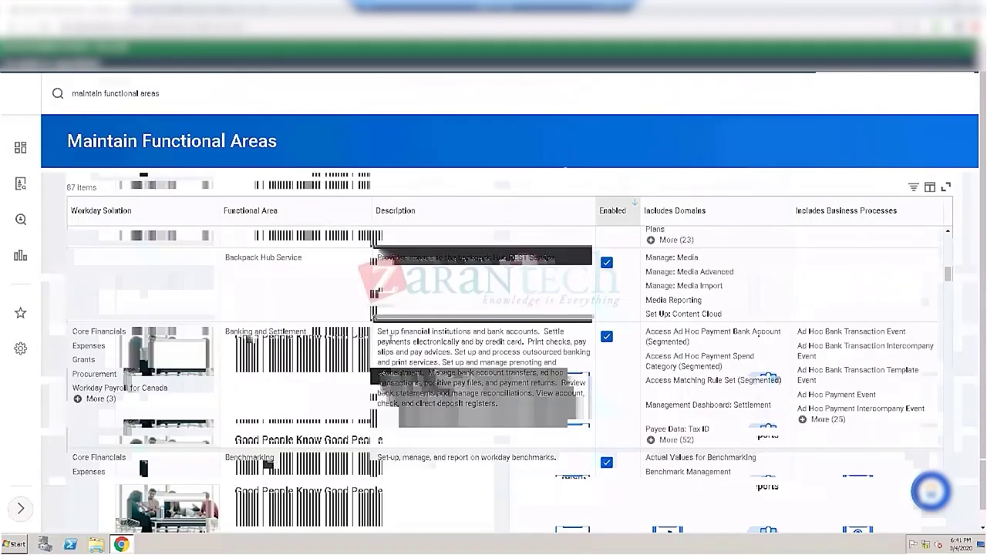
{"action": "scroll", "coordinate": [390, 340], "scroll_direction": "down", "scroll_amount": 2}
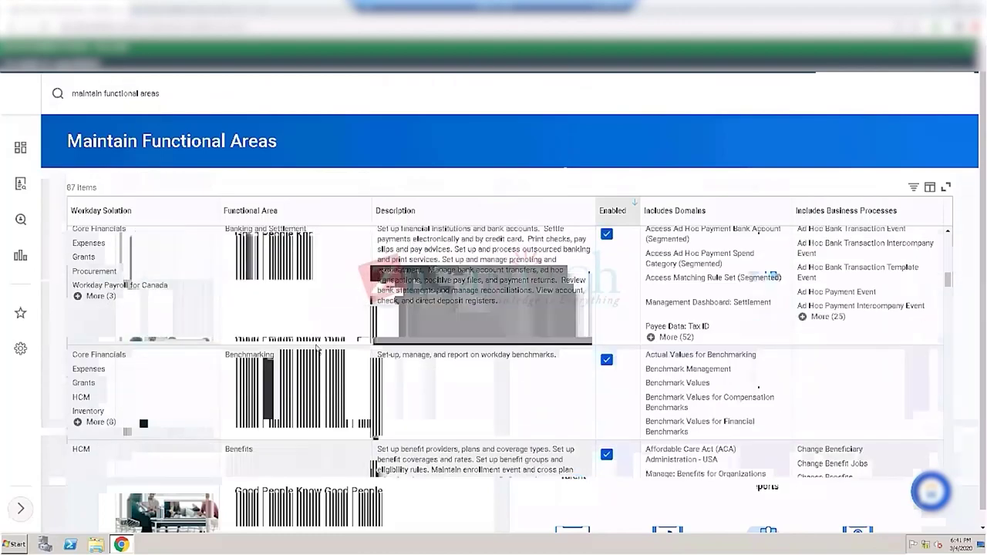
{"action": "scroll", "coordinate": [321, 353], "scroll_direction": "down", "scroll_amount": 2}
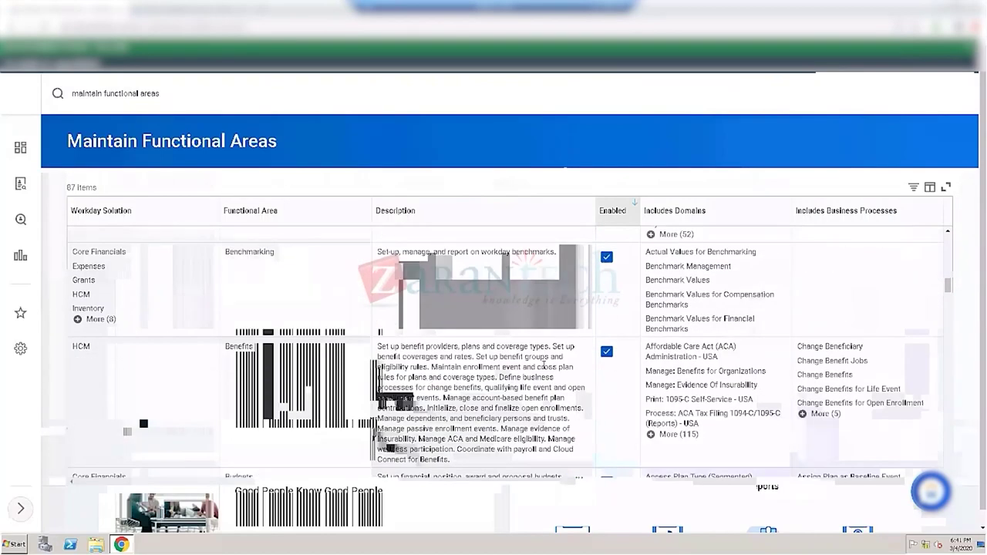
{"action": "scroll", "coordinate": [432, 353], "scroll_direction": "down", "scroll_amount": 4}
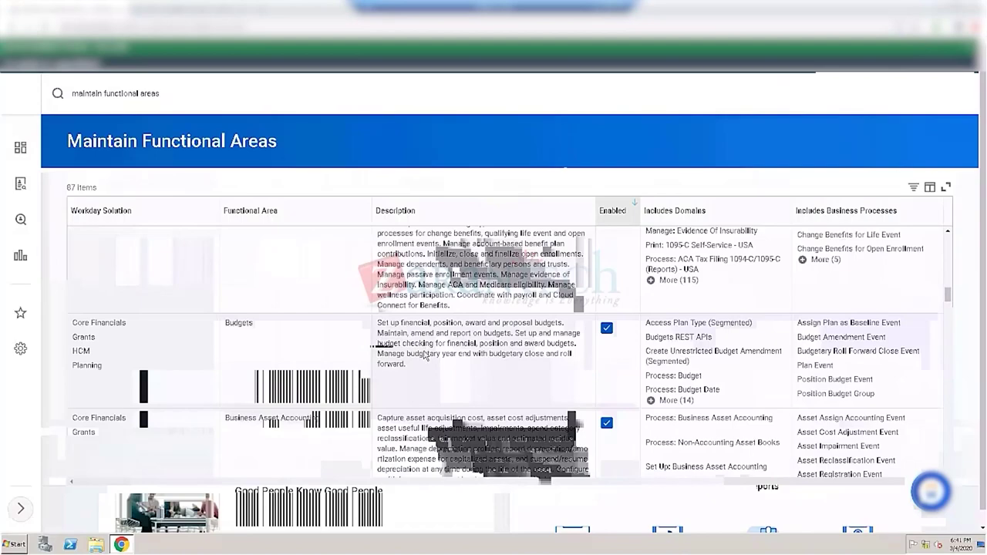
{"action": "scroll", "coordinate": [409, 351], "scroll_direction": "down", "scroll_amount": 3}
{"action": "scroll", "coordinate": [405, 351], "scroll_direction": "down", "scroll_amount": 4}
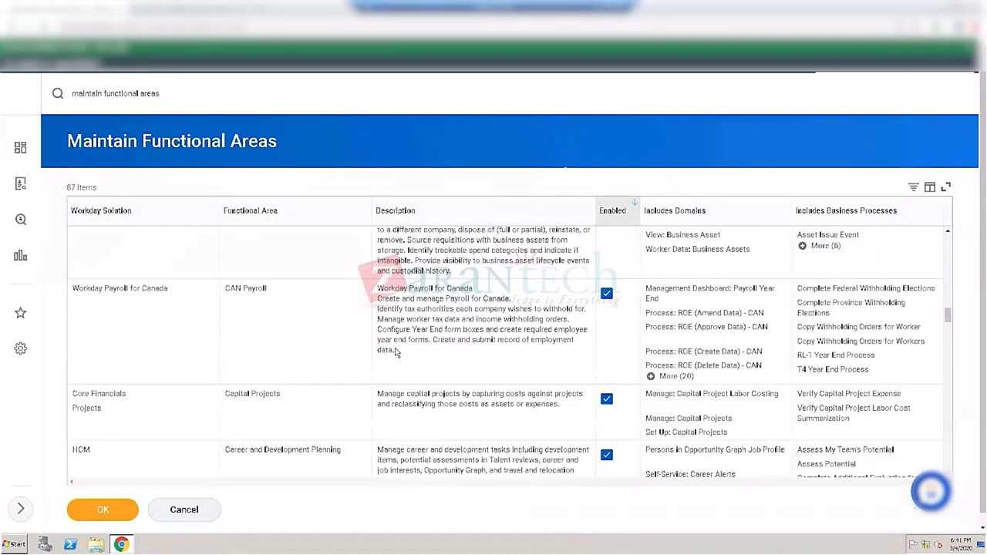
{"action": "scroll", "coordinate": [384, 331], "scroll_direction": "down", "scroll_amount": 3}
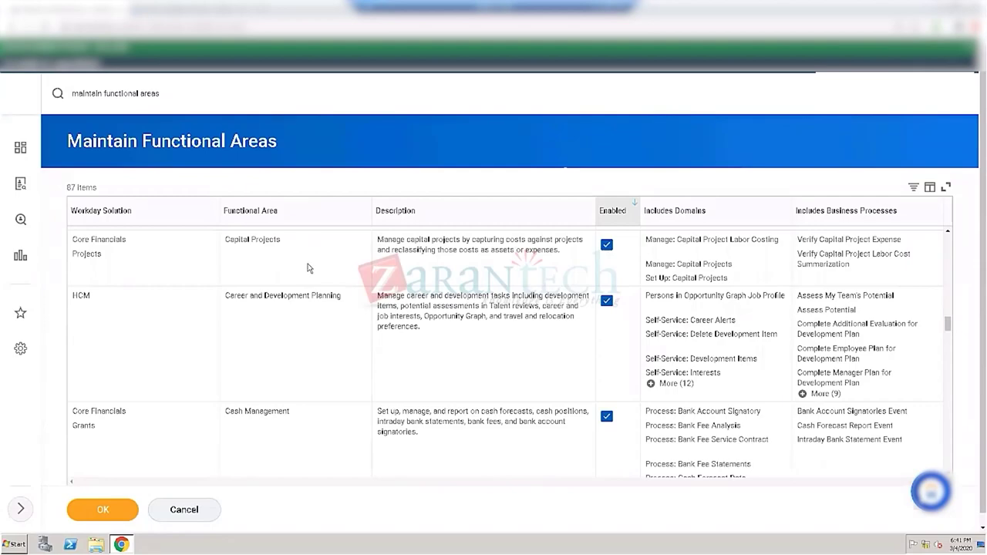
{"action": "scroll", "coordinate": [309, 269], "scroll_direction": "down", "scroll_amount": 3}
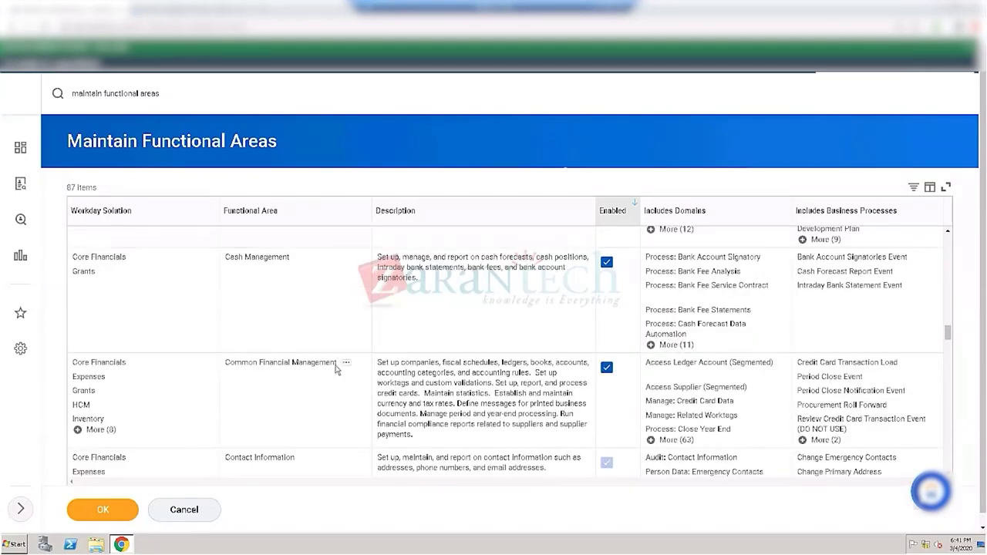
{"action": "scroll", "coordinate": [343, 364], "scroll_direction": "down", "scroll_amount": 2}
{"action": "scroll", "coordinate": [335, 369], "scroll_direction": "down", "scroll_amount": 3}
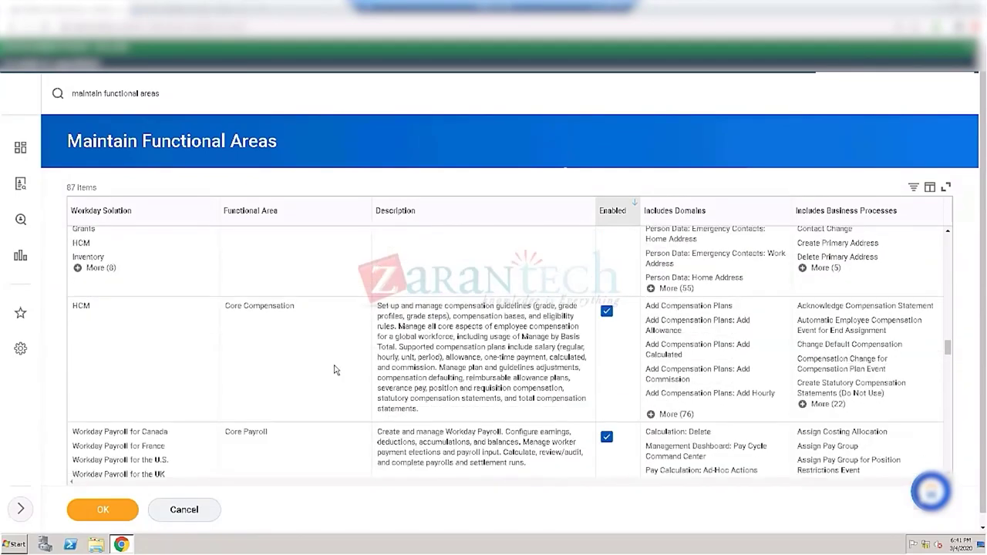
{"action": "scroll", "coordinate": [335, 370], "scroll_direction": "down", "scroll_amount": 4}
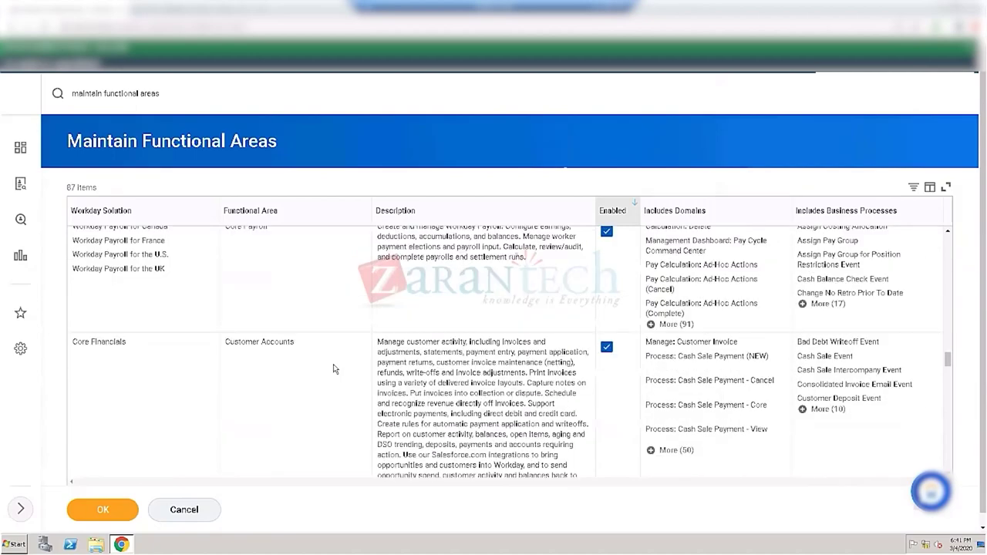
{"action": "scroll", "coordinate": [335, 369], "scroll_direction": "down", "scroll_amount": 3}
{"action": "scroll", "coordinate": [335, 370], "scroll_direction": "down", "scroll_amount": 10}
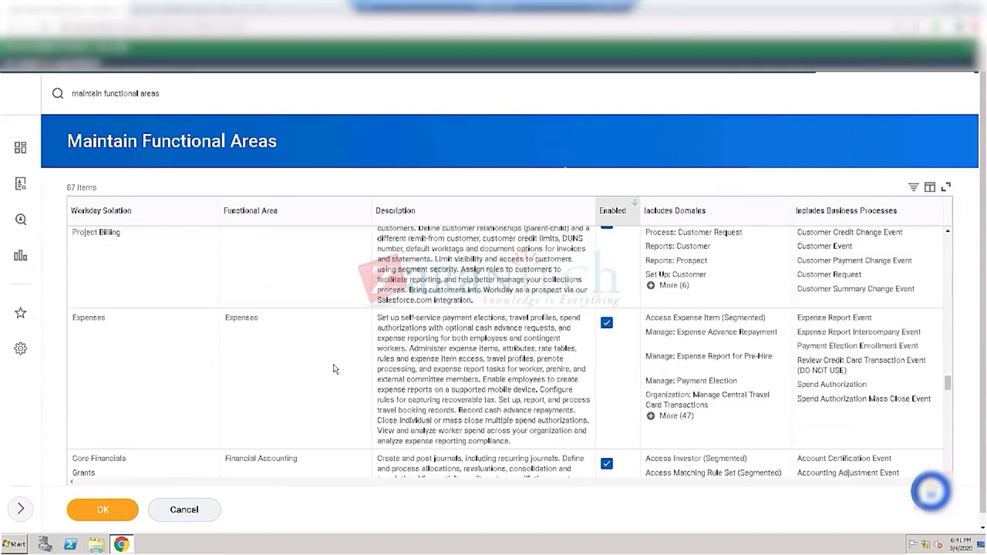
{"action": "scroll", "coordinate": [335, 369], "scroll_direction": "down", "scroll_amount": 3}
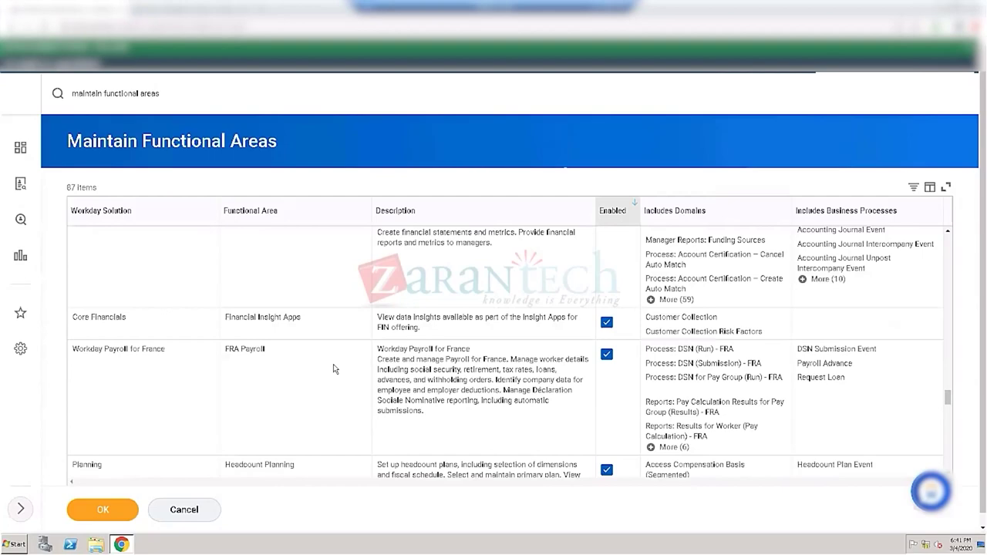
{"action": "scroll", "coordinate": [334, 369], "scroll_direction": "down", "scroll_amount": 3}
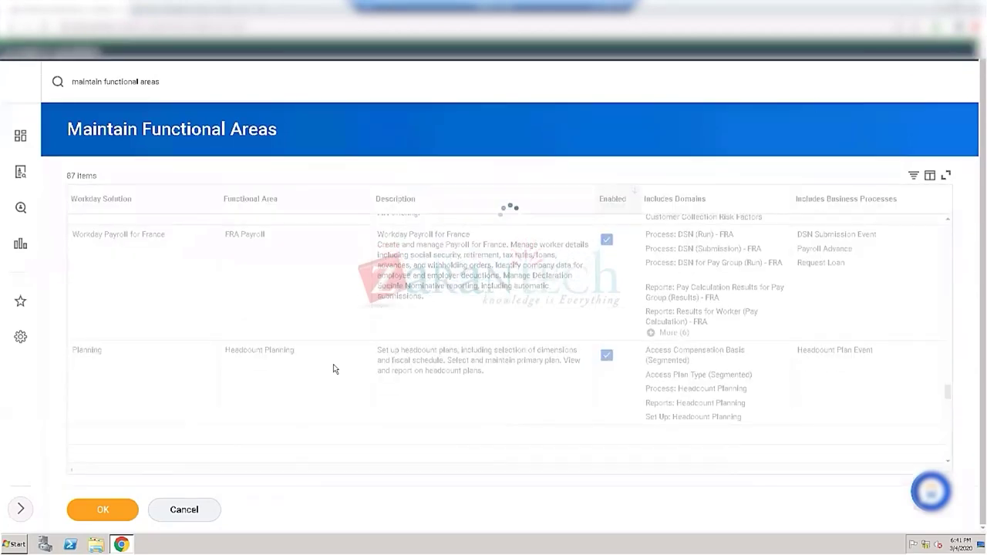
{"action": "scroll", "coordinate": [334, 369], "scroll_direction": "down", "scroll_amount": 3}
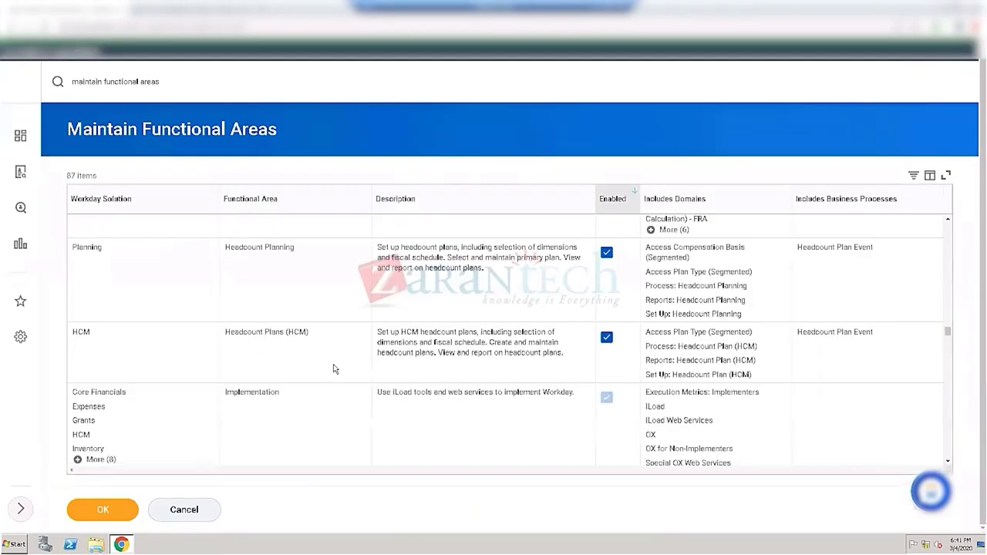
{"action": "scroll", "coordinate": [335, 369], "scroll_direction": "down", "scroll_amount": 10}
{"action": "scroll", "coordinate": [334, 369], "scroll_direction": "down", "scroll_amount": 8}
{"action": "scroll", "coordinate": [335, 370], "scroll_direction": "down", "scroll_amount": 5}
{"action": "scroll", "coordinate": [335, 369], "scroll_direction": "down", "scroll_amount": 2}
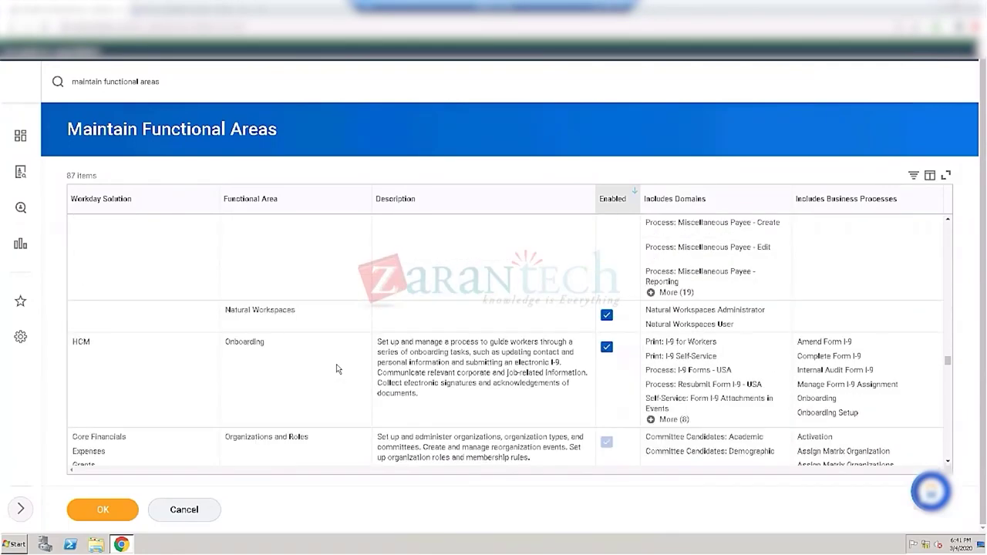
{"action": "scroll", "coordinate": [280, 364], "scroll_direction": "down", "scroll_amount": 2}
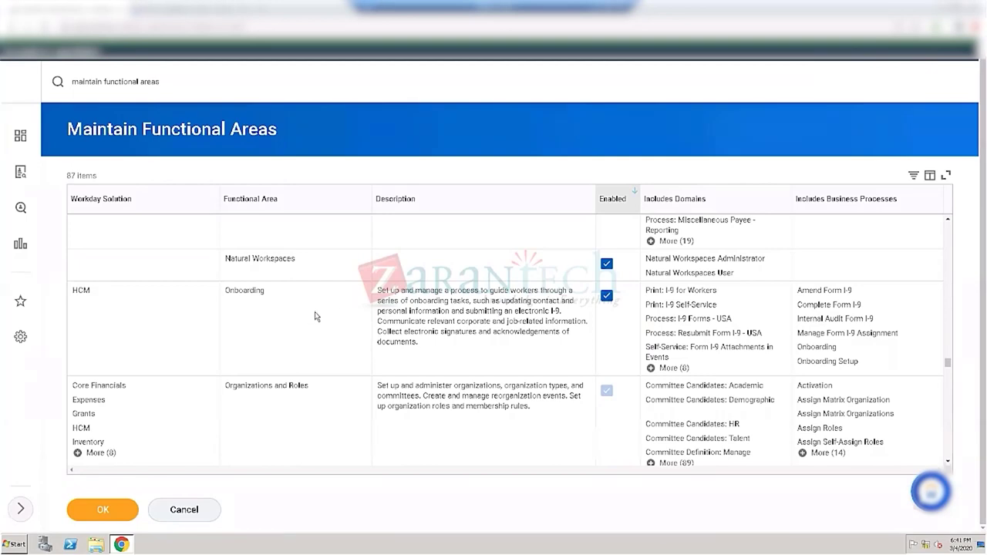
{"action": "scroll", "coordinate": [308, 313], "scroll_direction": "down", "scroll_amount": 1}
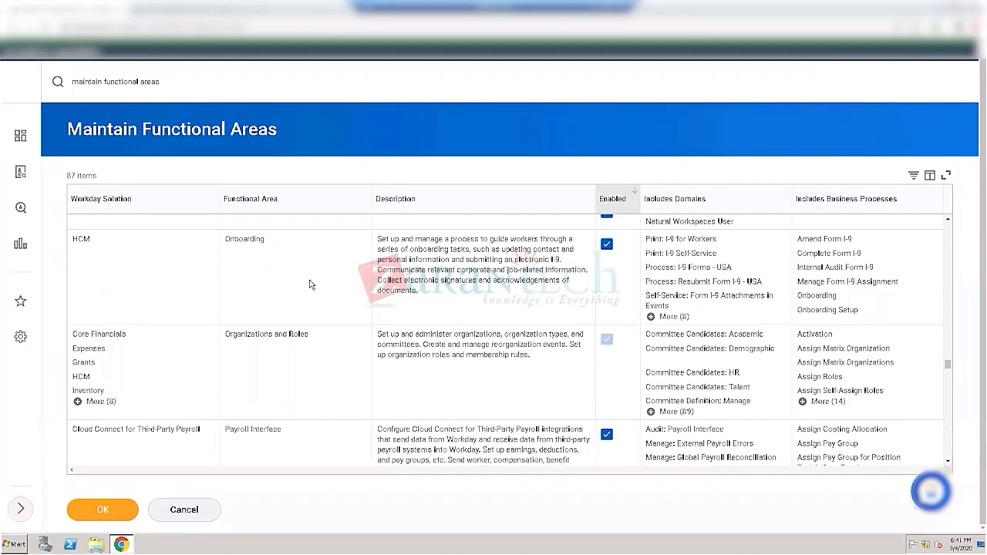
{"action": "scroll", "coordinate": [311, 285], "scroll_direction": "down", "scroll_amount": 2}
{"action": "scroll", "coordinate": [311, 287], "scroll_direction": "down", "scroll_amount": 4}
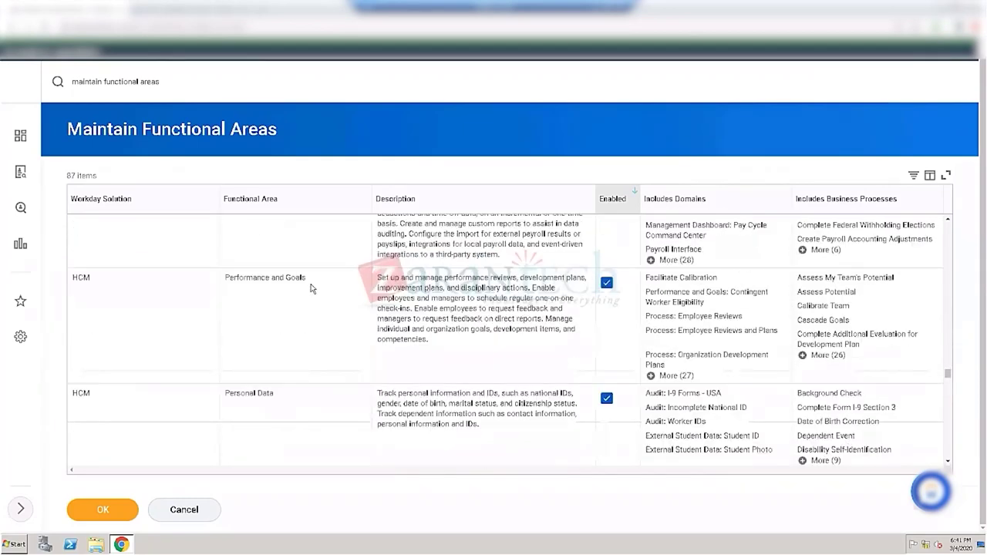
{"action": "scroll", "coordinate": [312, 292], "scroll_direction": "down", "scroll_amount": 6}
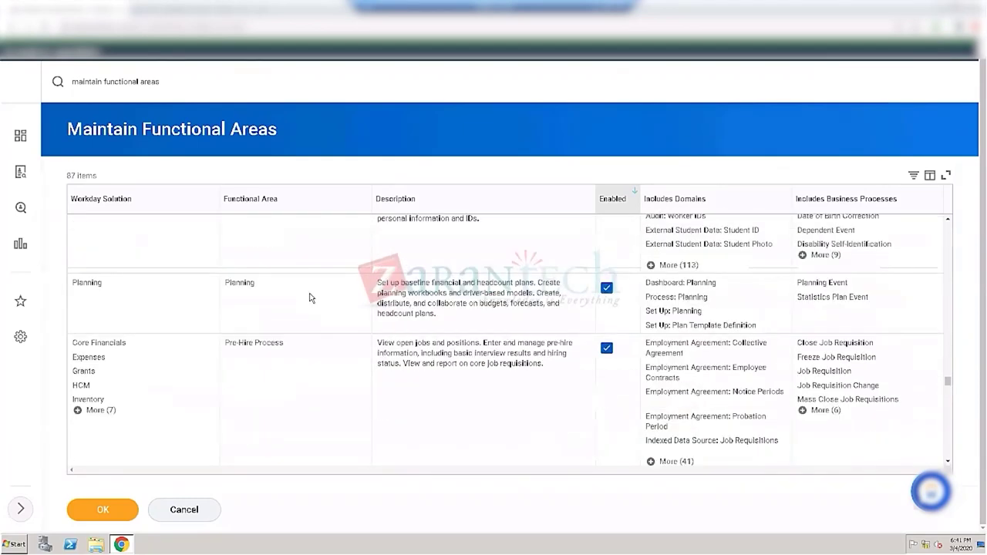
{"action": "scroll", "coordinate": [309, 297], "scroll_direction": "down", "scroll_amount": 2}
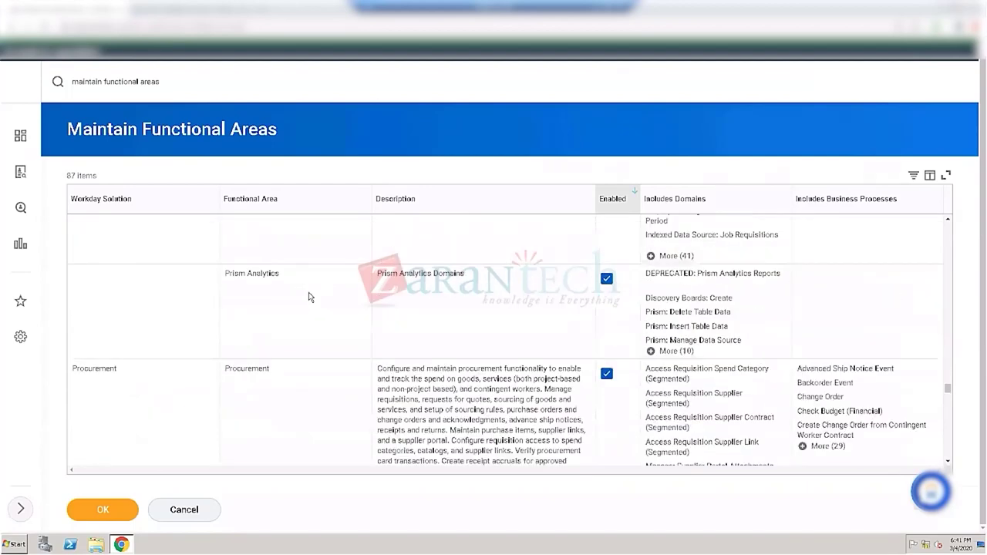
{"action": "scroll", "coordinate": [309, 297], "scroll_direction": "down", "scroll_amount": 3}
{"action": "scroll", "coordinate": [310, 297], "scroll_direction": "down", "scroll_amount": 3}
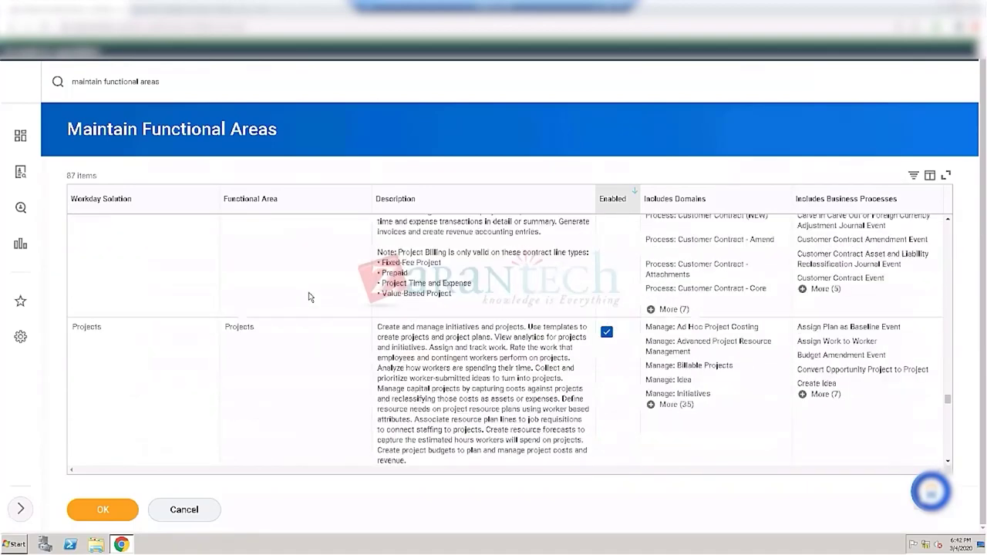
{"action": "scroll", "coordinate": [309, 297], "scroll_direction": "down", "scroll_amount": 4}
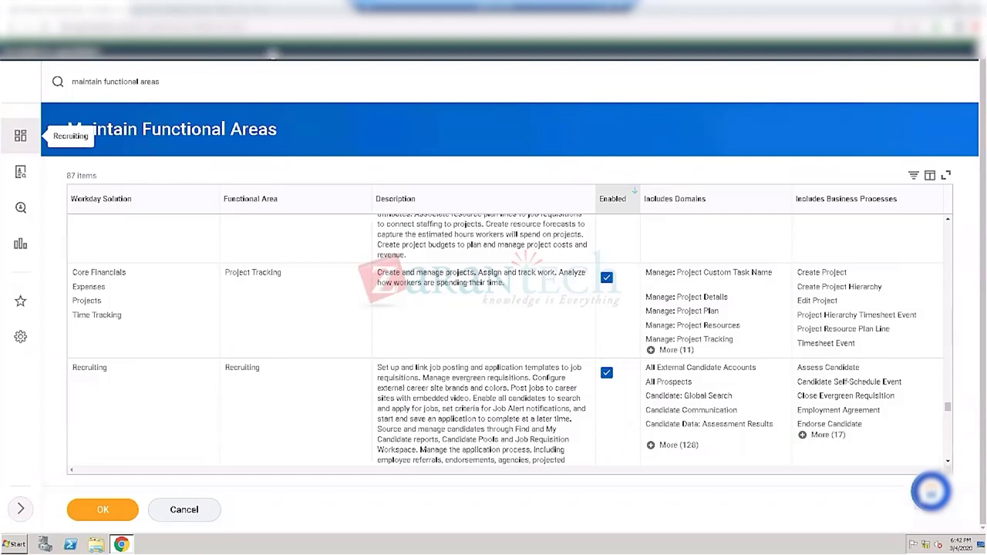
{"action": "left_click", "coordinate": [176, 84]}
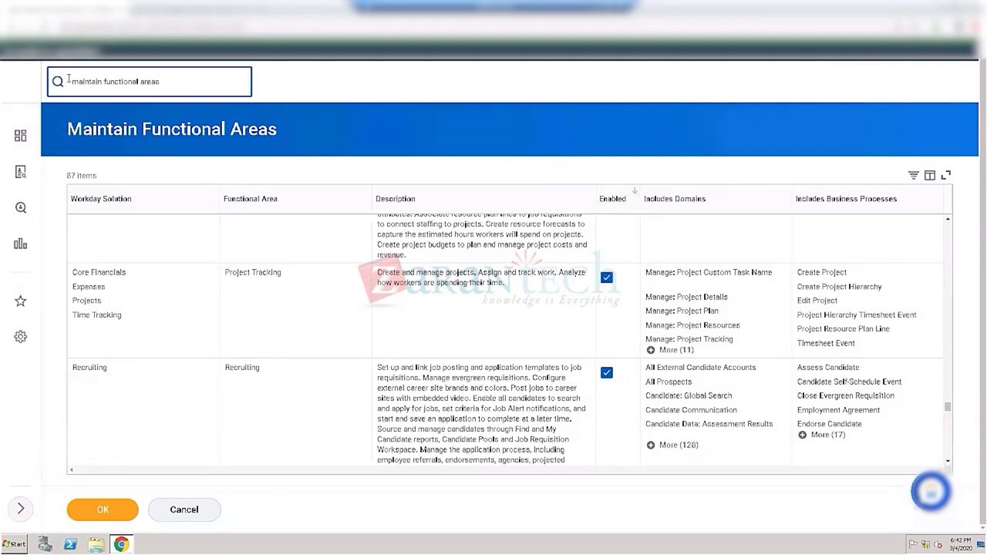
Step: Replace the search text with 'edit tenant syste' to narrow to Edit Tenant Setup - System
{"action": "left_click_drag", "start_coordinate": [161, 81], "coordinate": [68, 81]}
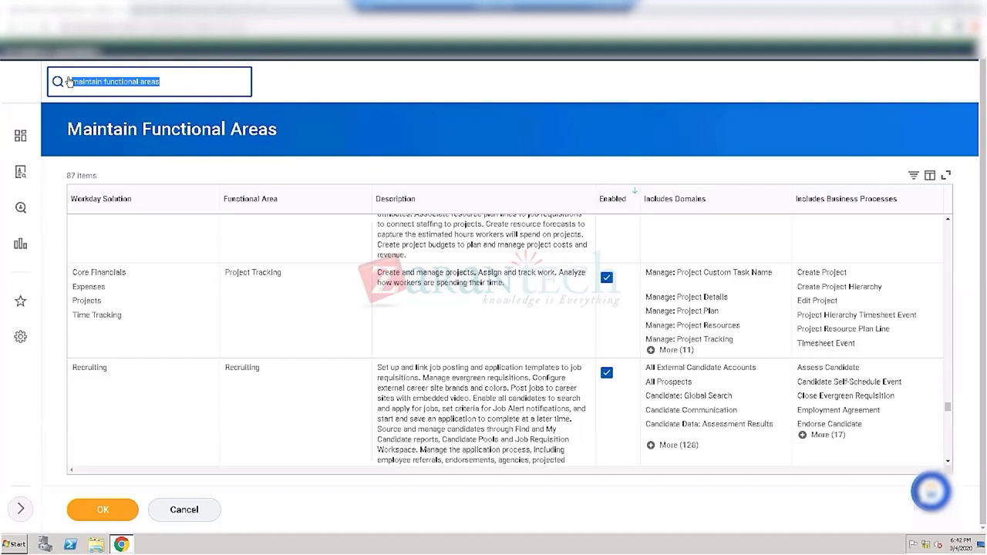
{"action": "key", "text": "BackSpace"}
{"action": "type", "text": "rec"}
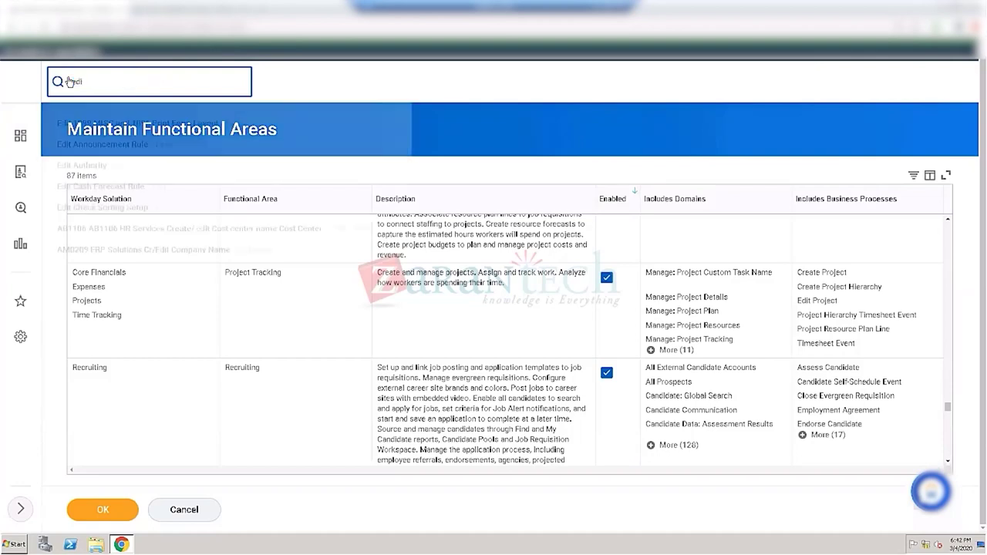
{"action": "type", "text": "t tenant"}
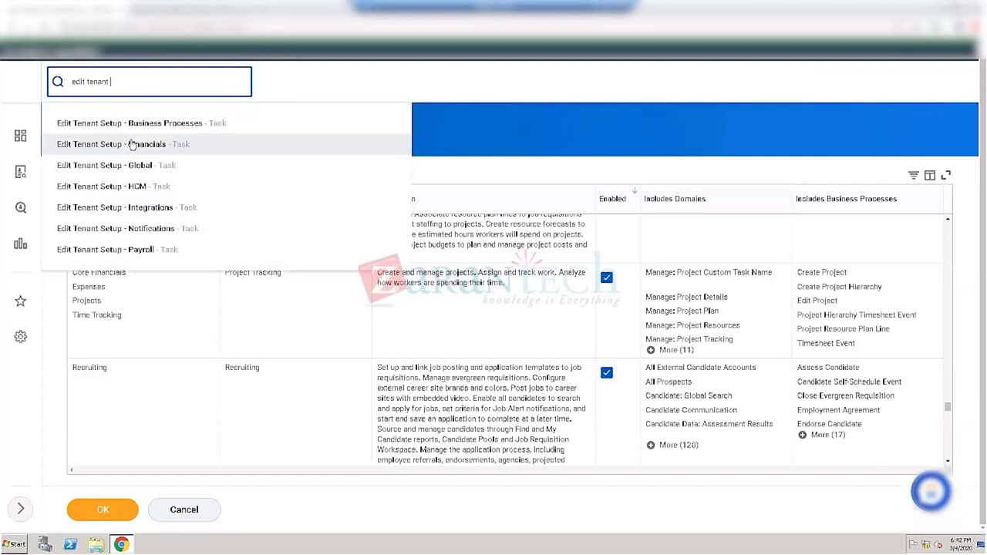
{"action": "type", "text": "system"}
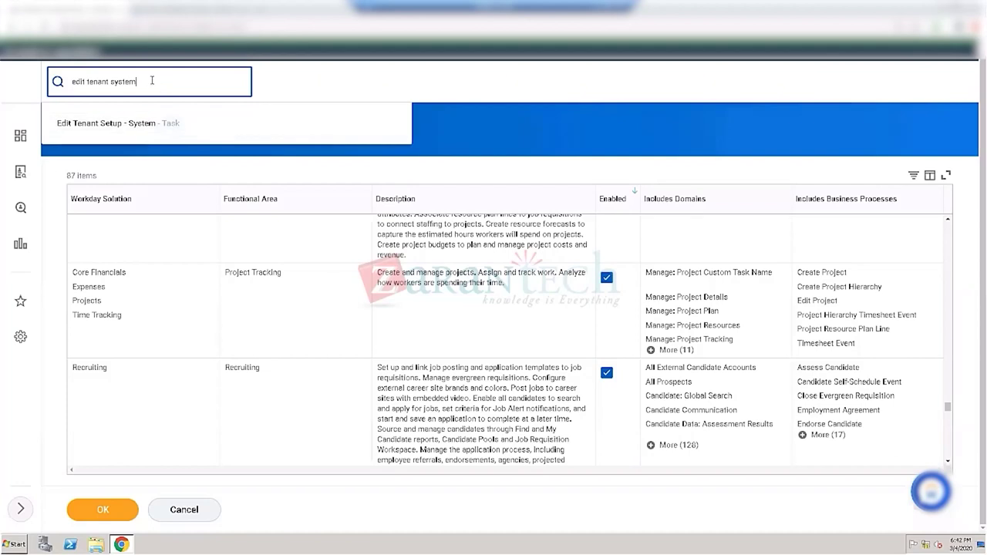
{"action": "key", "text": "BackSpace"}
{"action": "key", "text": "BackSpace"}
{"action": "key", "text": "BackSpace"}
{"action": "key", "text": "BackSpace"}
{"action": "key", "text": "BackSpace"}
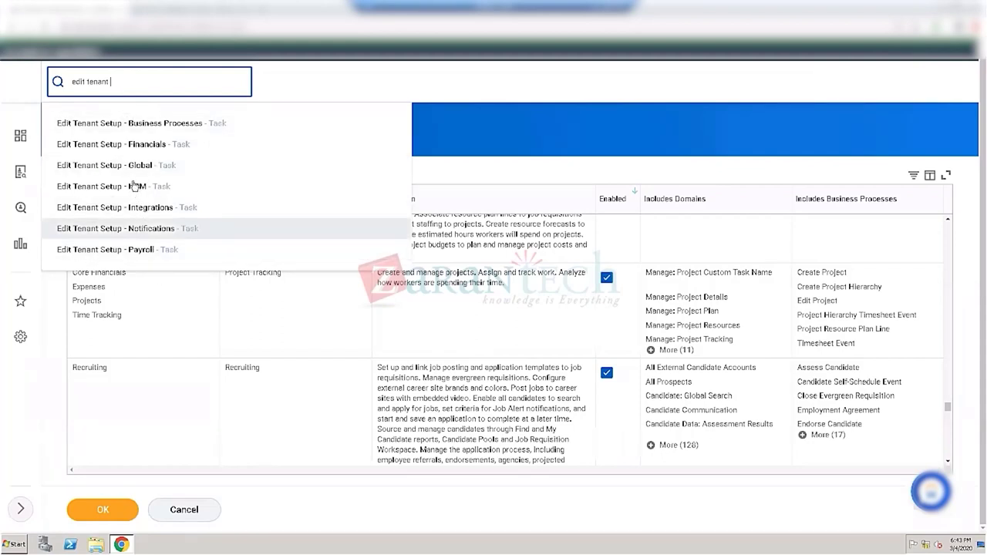
{"action": "type", "text": "syste"}
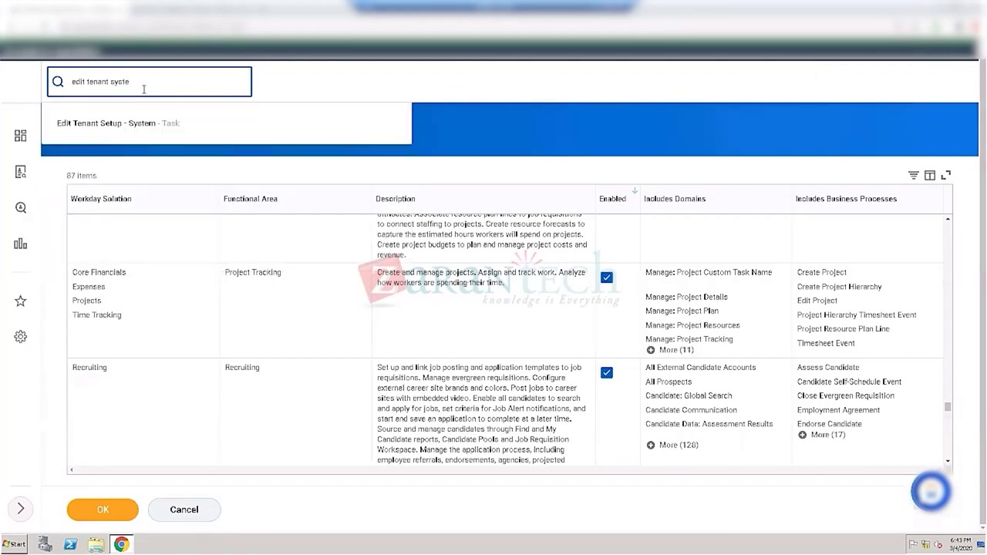
Step: Open Edit Tenant Setup - System and inspect the 'Welcome to Workday' System Title
{"action": "left_click", "coordinate": [122, 125]}
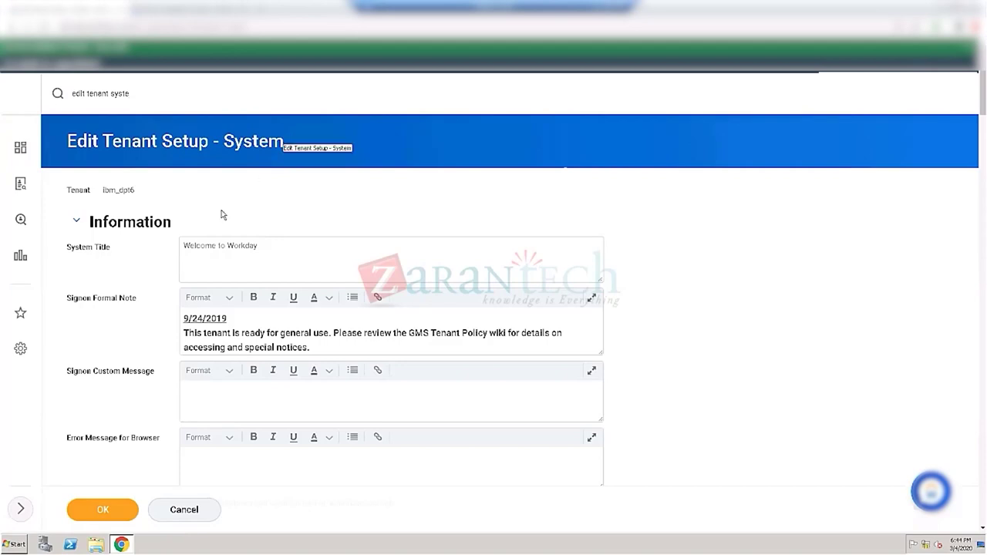
{"action": "left_click", "coordinate": [225, 264]}
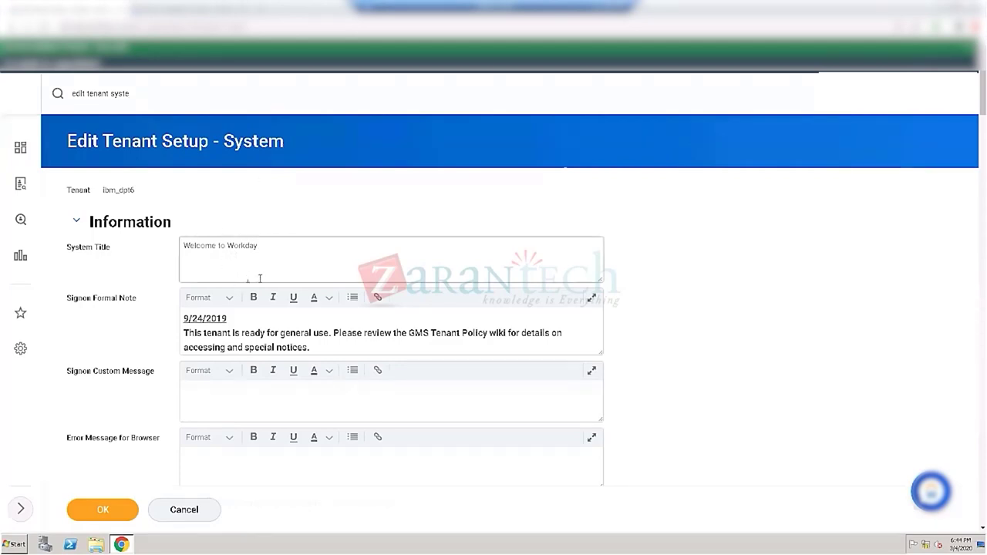
{"action": "left_click", "coordinate": [271, 257]}
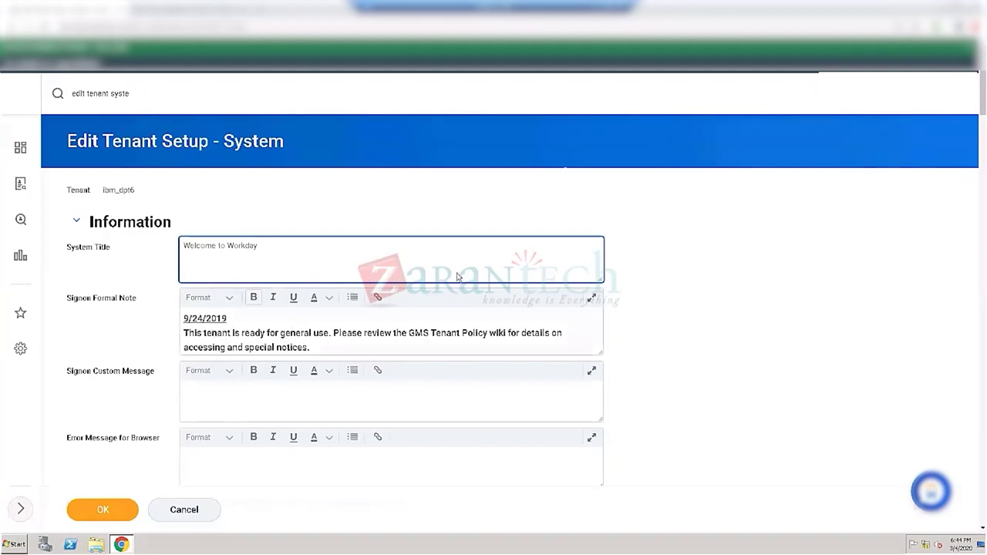
{"action": "left_click", "coordinate": [822, 187]}
{"action": "scroll", "coordinate": [822, 187], "scroll_direction": "down", "scroll_amount": 2}
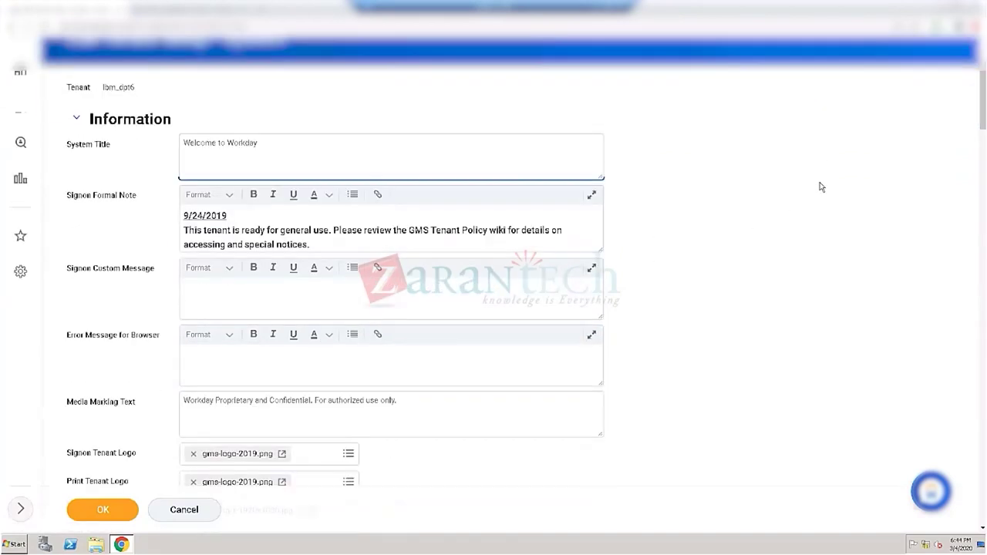
{"action": "scroll", "coordinate": [361, 352], "scroll_direction": "down", "scroll_amount": 1}
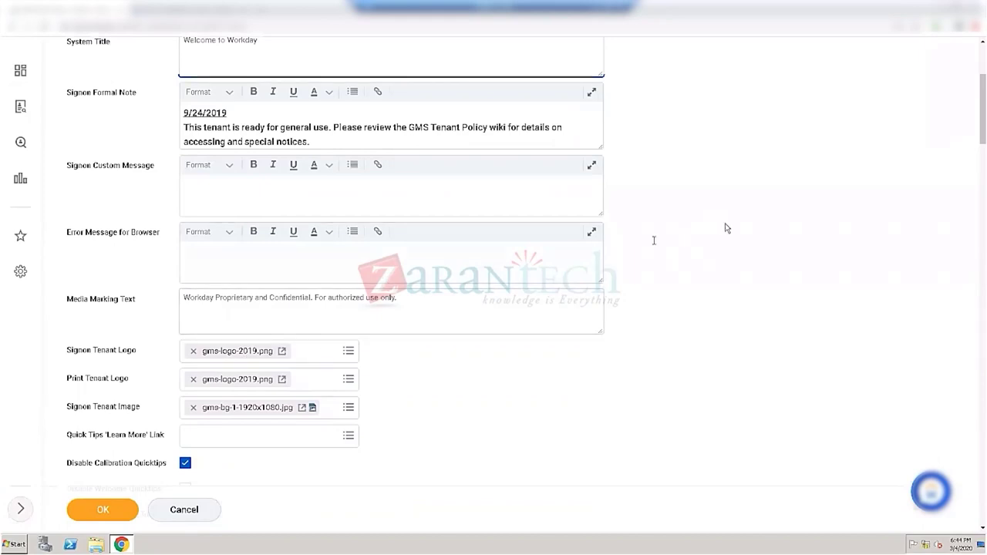
{"action": "scroll", "coordinate": [726, 229], "scroll_direction": "down", "scroll_amount": 2}
{"action": "scroll", "coordinate": [726, 229], "scroll_direction": "down", "scroll_amount": 2}
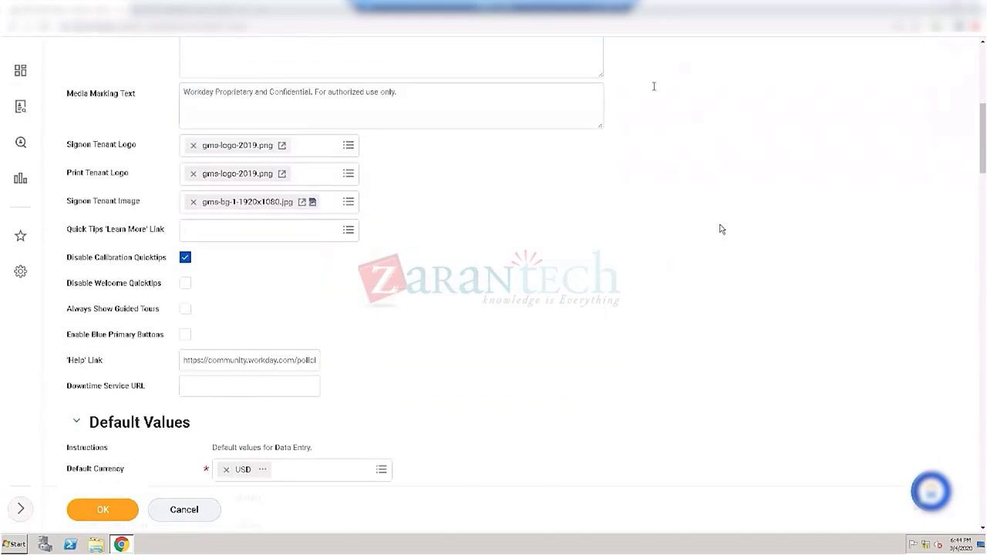
{"action": "scroll", "coordinate": [714, 226], "scroll_direction": "down", "scroll_amount": 2}
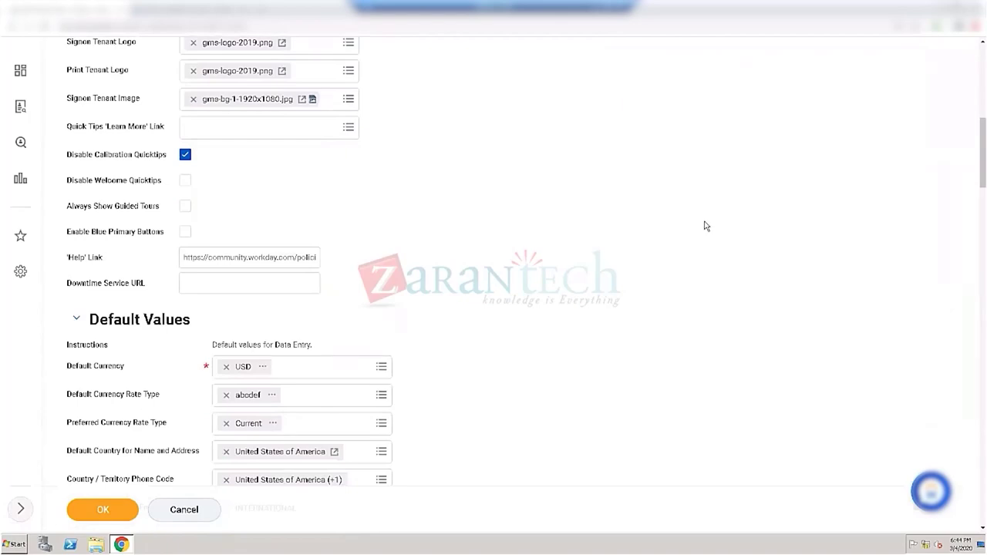
{"action": "scroll", "coordinate": [706, 225], "scroll_direction": "down", "scroll_amount": 2}
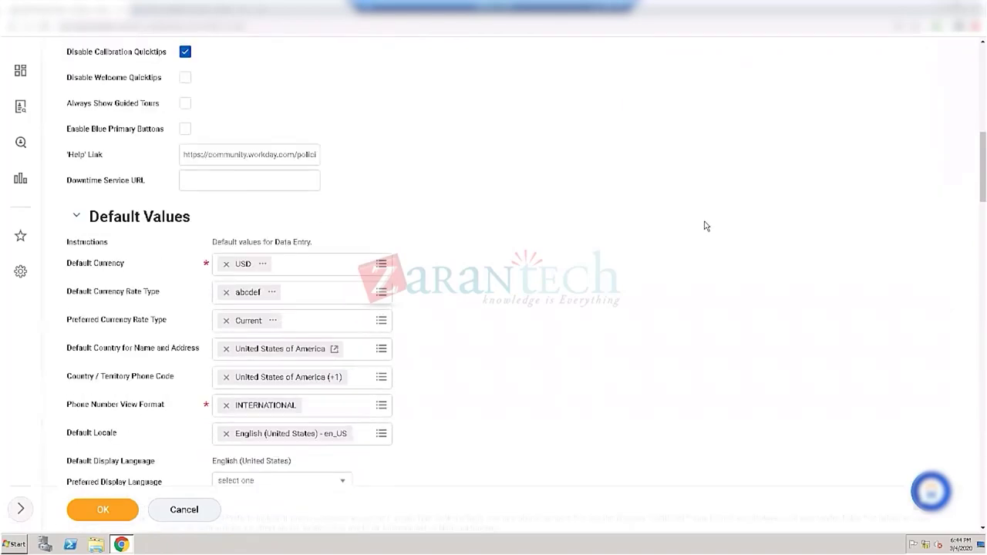
{"action": "scroll", "coordinate": [707, 226], "scroll_direction": "down", "scroll_amount": 3}
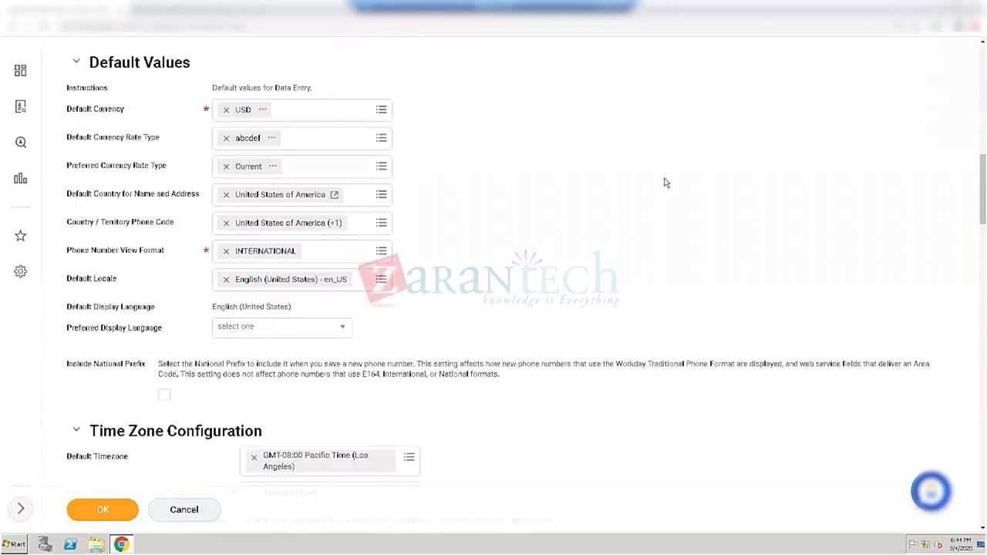
{"action": "scroll", "coordinate": [666, 184], "scroll_direction": "down", "scroll_amount": 2}
{"action": "scroll", "coordinate": [667, 184], "scroll_direction": "down", "scroll_amount": 6}
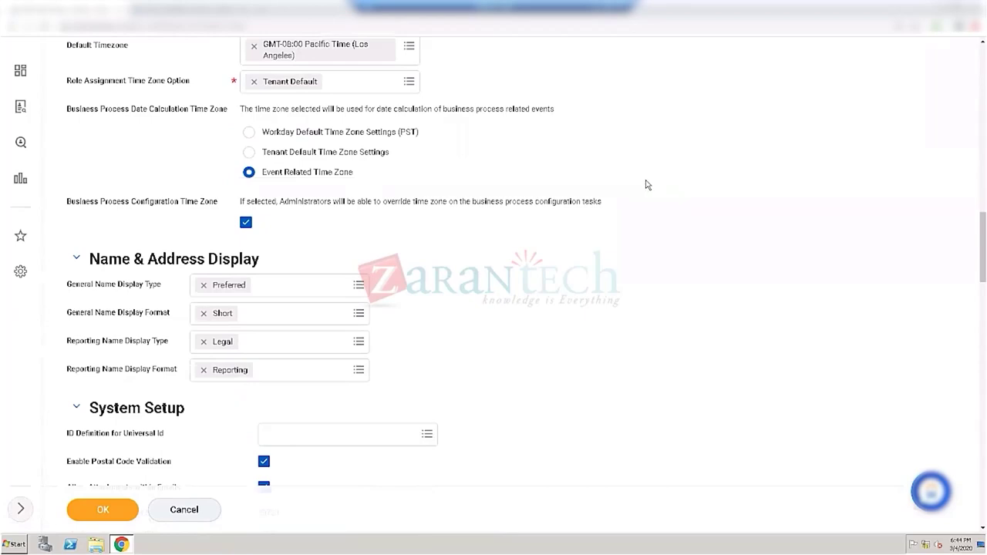
{"action": "scroll", "coordinate": [648, 186], "scroll_direction": "down", "scroll_amount": 1}
{"action": "scroll", "coordinate": [652, 185], "scroll_direction": "down", "scroll_amount": 5}
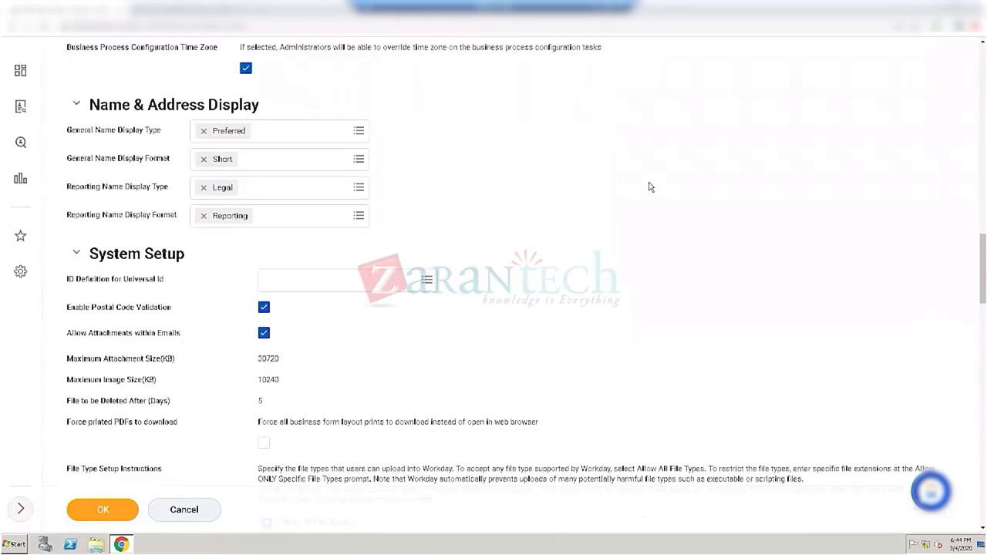
{"action": "scroll", "coordinate": [658, 186], "scroll_direction": "down", "scroll_amount": 9}
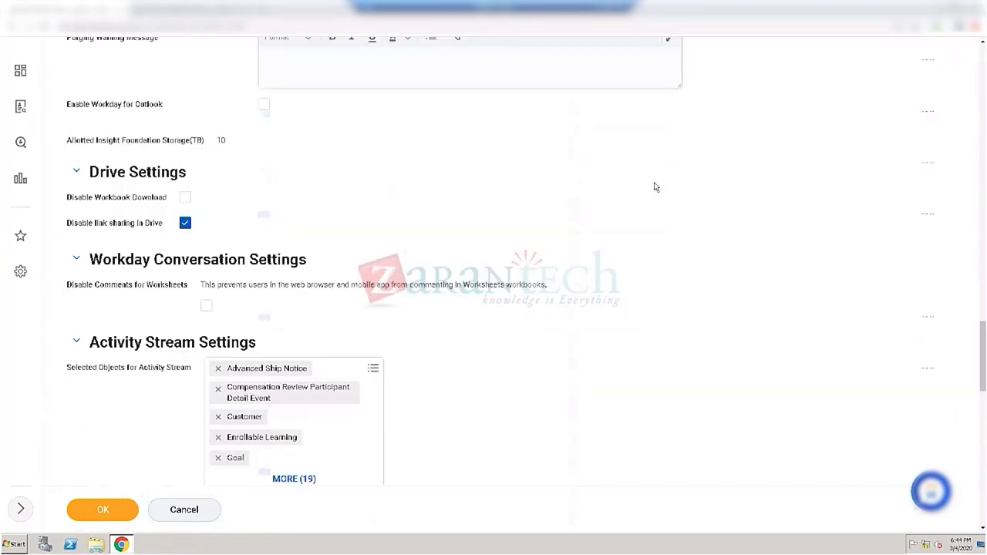
{"action": "scroll", "coordinate": [656, 186], "scroll_direction": "down", "scroll_amount": 6}
{"action": "scroll", "coordinate": [653, 186], "scroll_direction": "down", "scroll_amount": 2}
{"action": "scroll", "coordinate": [645, 192], "scroll_direction": "down", "scroll_amount": 2}
{"action": "scroll", "coordinate": [645, 193], "scroll_direction": "down", "scroll_amount": 6}
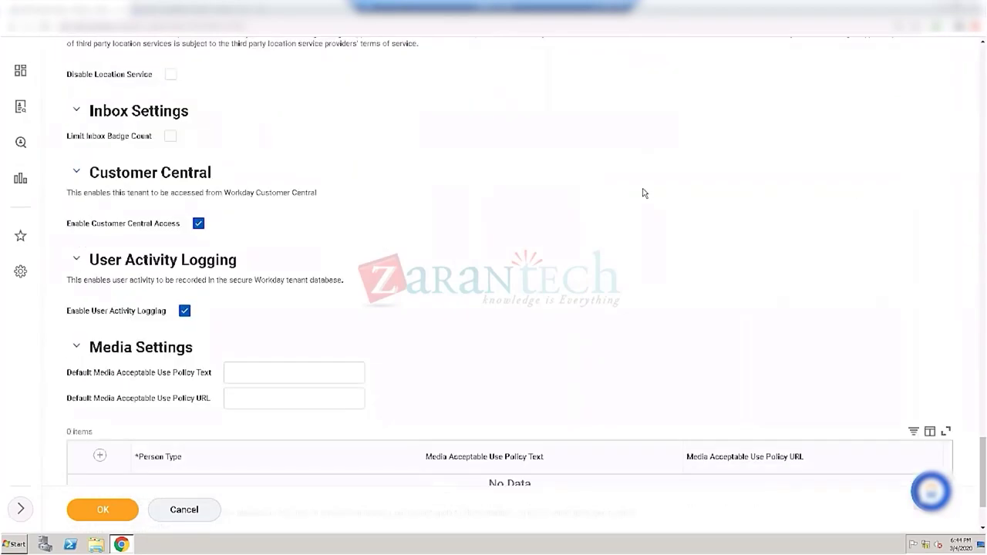
{"action": "scroll", "coordinate": [645, 192], "scroll_direction": "down", "scroll_amount": 1}
{"action": "scroll", "coordinate": [652, 187], "scroll_direction": "down", "scroll_amount": 2}
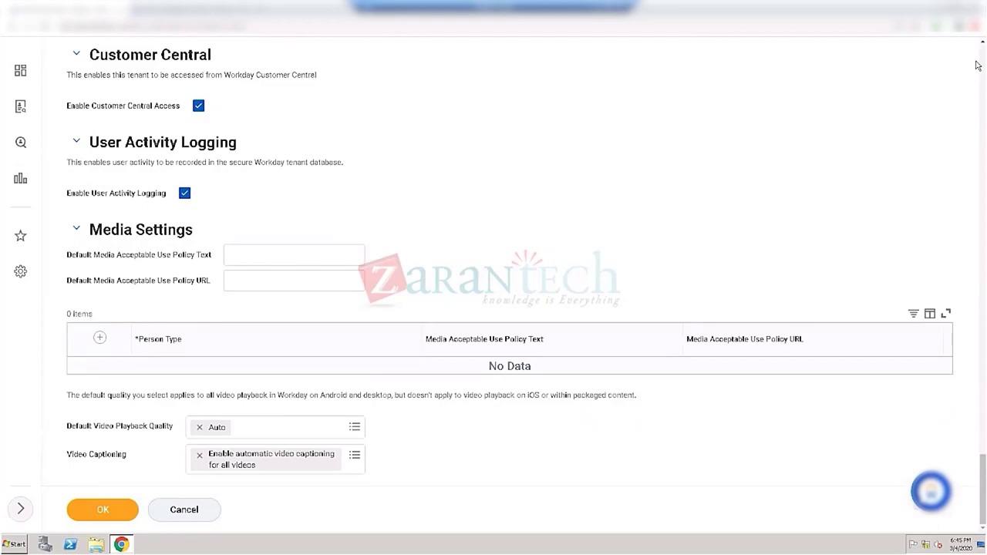
{"action": "scroll", "coordinate": [977, 66], "scroll_direction": "up", "scroll_amount": 15}
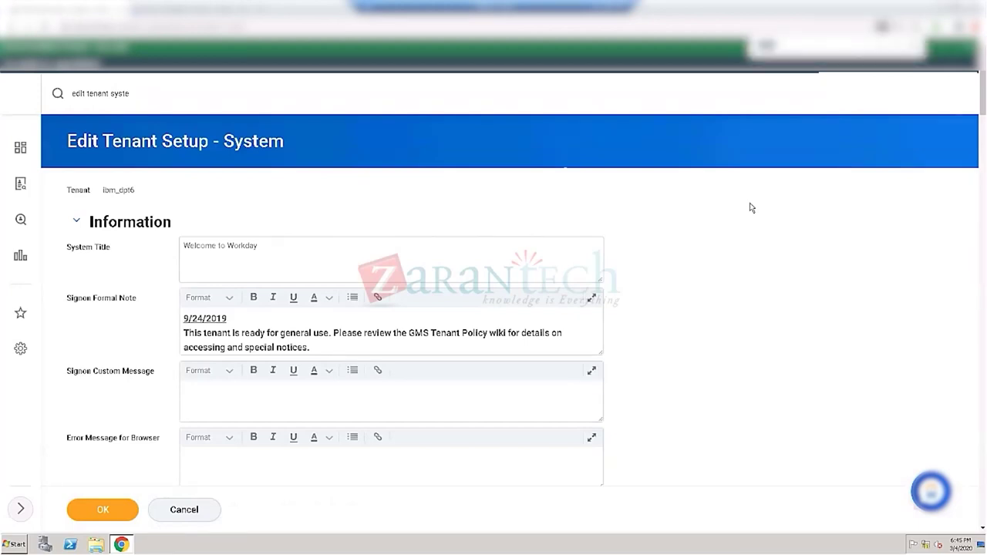
Step: Find Activity Stream Settings and remove Prospect from its list of selected objects
{"action": "type", "text": "act"}
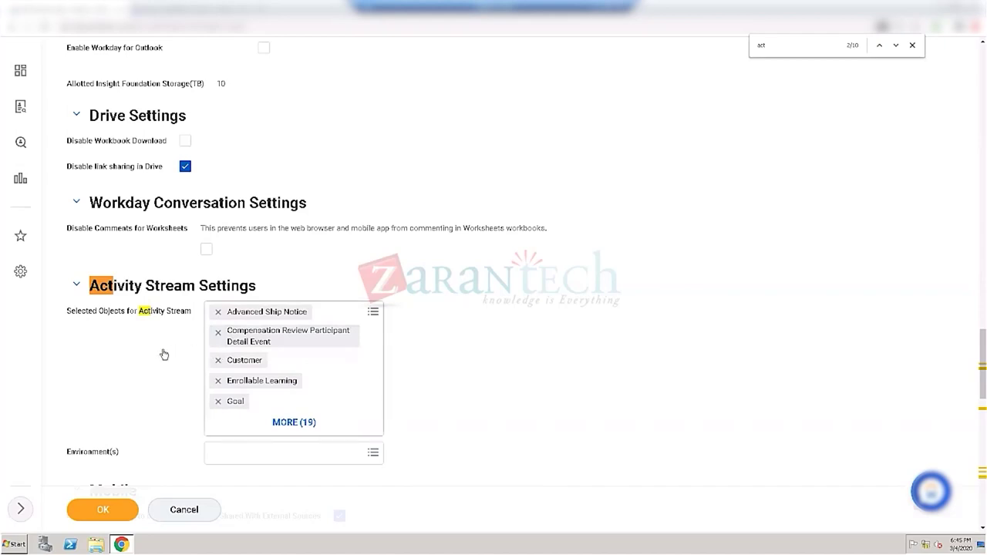
{"action": "left_click", "coordinate": [294, 423]}
{"action": "scroll", "coordinate": [326, 368], "scroll_direction": "down", "scroll_amount": 1}
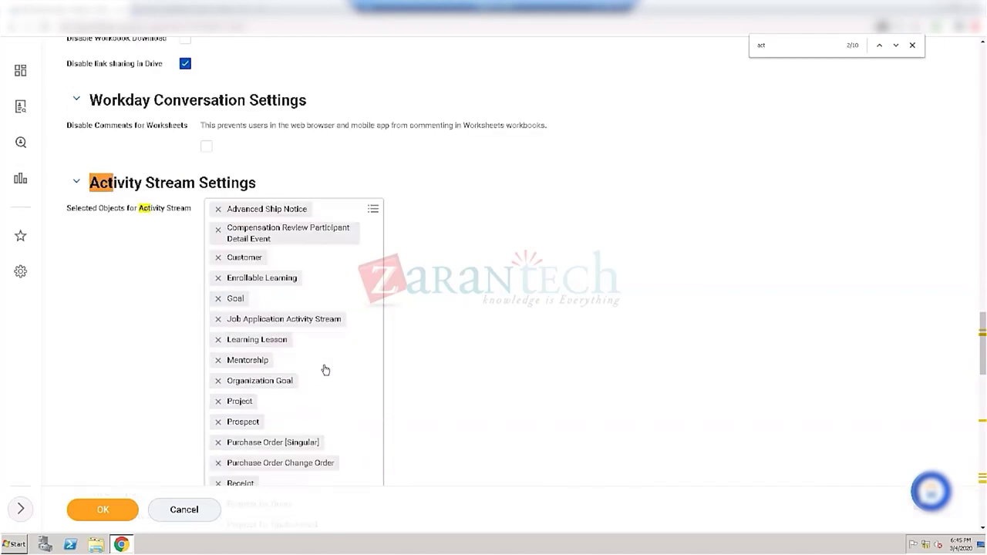
{"action": "left_click", "coordinate": [218, 422]}
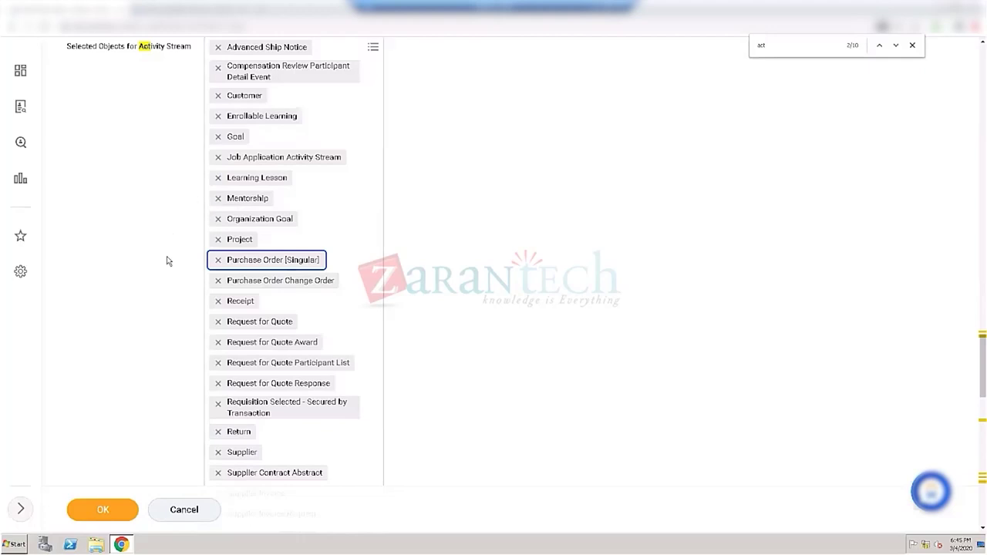
{"action": "scroll", "coordinate": [167, 260], "scroll_direction": "up", "scroll_amount": 1}
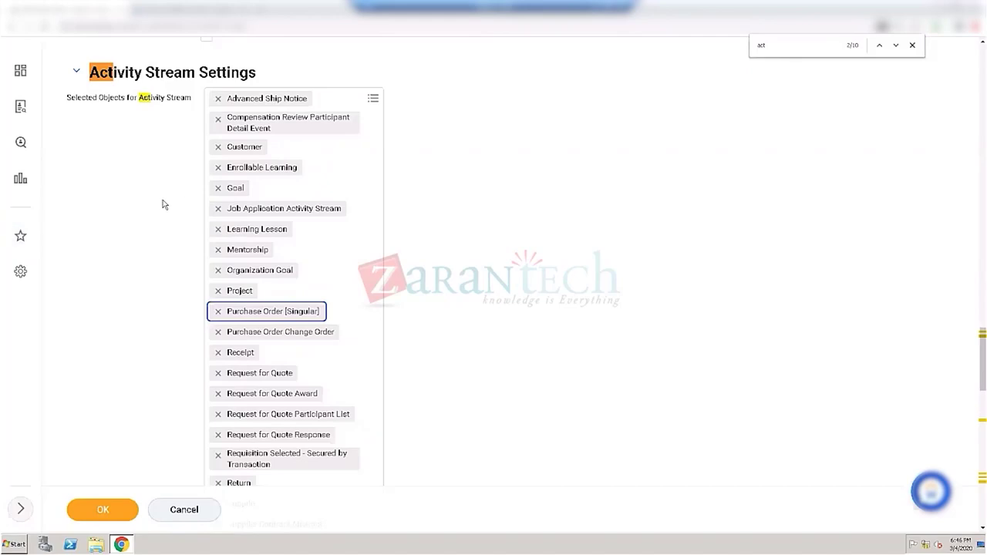
{"action": "scroll", "coordinate": [169, 203], "scroll_direction": "up", "scroll_amount": 3}
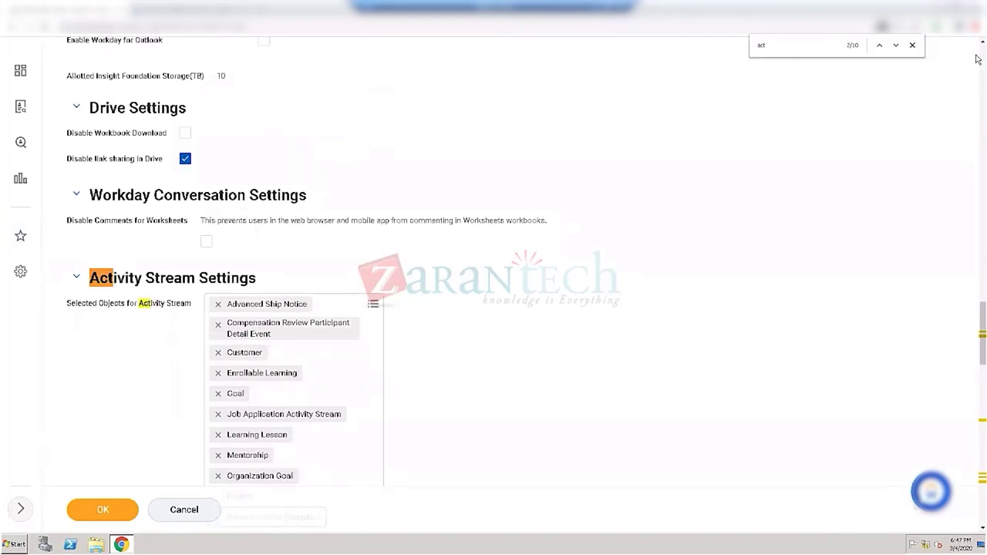
Step: Search 'edit tenant', open Edit Tenant Setup - HCM, and discard the unsaved System changes
{"action": "scroll", "coordinate": [978, 59], "scroll_direction": "up", "scroll_amount": 15}
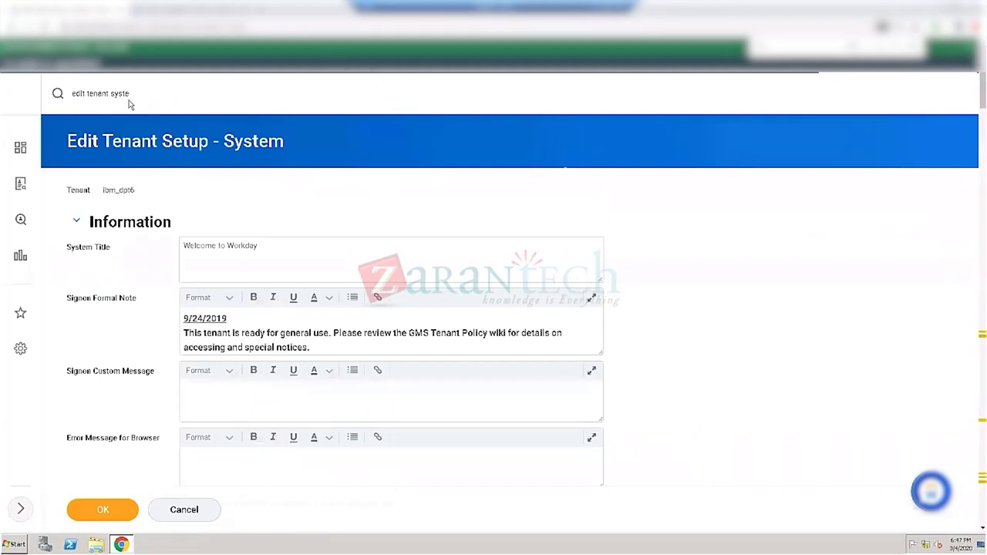
{"action": "left_click", "coordinate": [144, 96]}
{"action": "left_click_drag", "start_coordinate": [130, 93], "coordinate": [57, 93]}
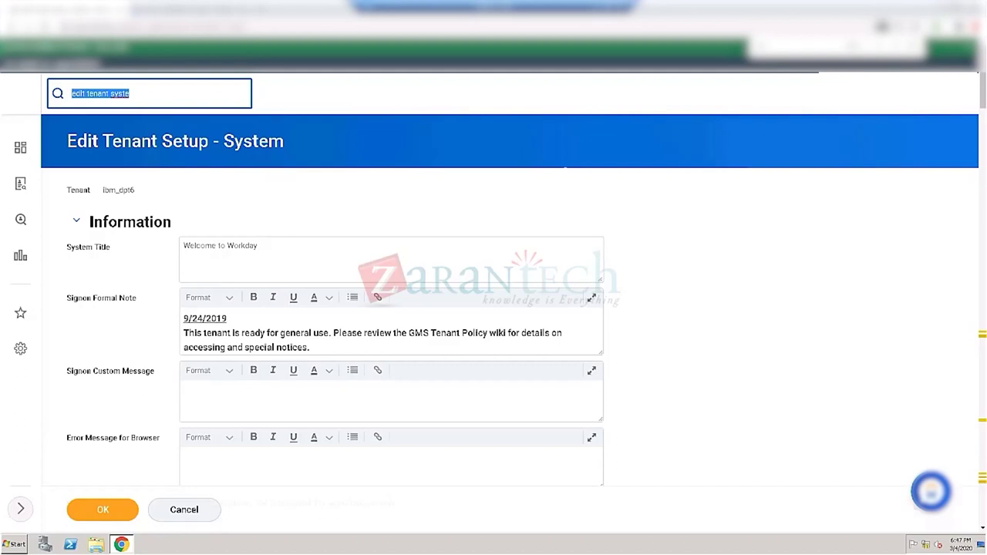
{"action": "left_click", "coordinate": [138, 92]}
{"action": "key", "text": "BackSpace"}
{"action": "key", "text": "BackSpace"}
{"action": "key", "text": "BackSpace"}
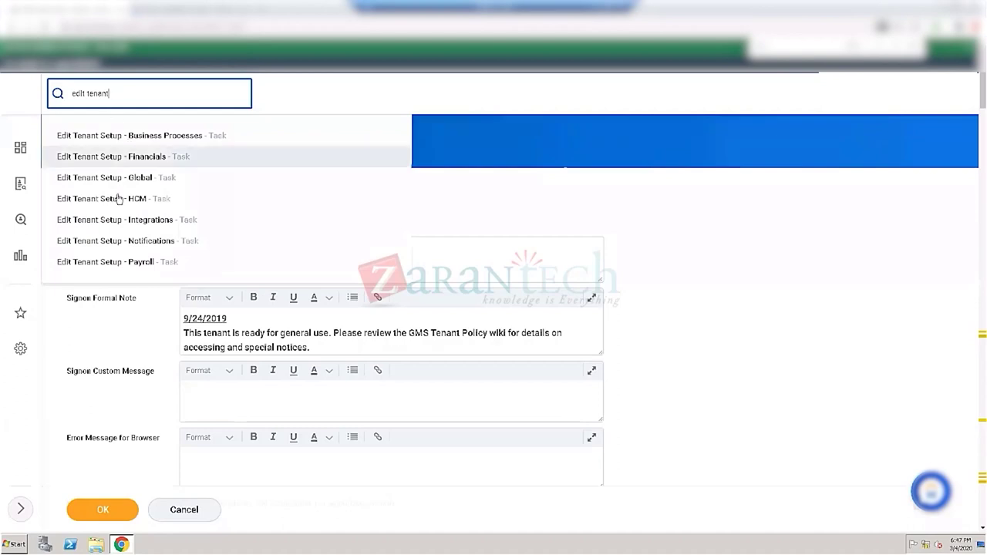
{"action": "left_click", "coordinate": [110, 204]}
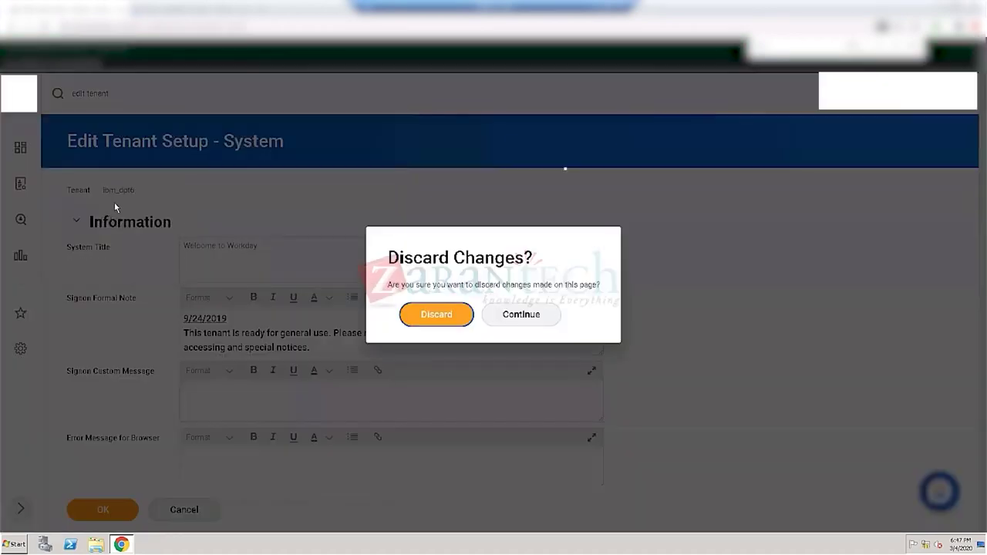
{"action": "left_click", "coordinate": [434, 315]}
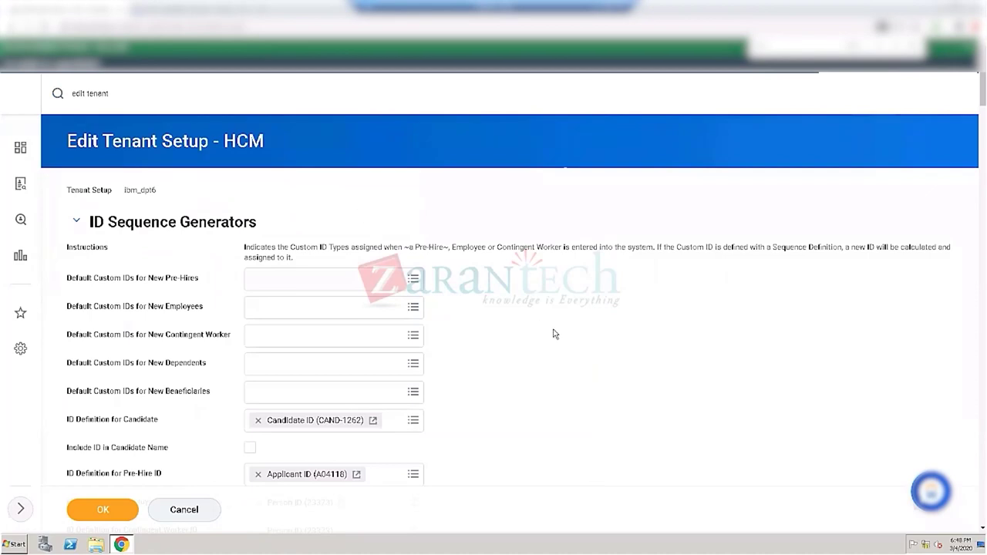
Step: Scroll past the ID Definition fields, including Reuse Worker ID, to the Staffing section
{"action": "scroll", "coordinate": [586, 314], "scroll_direction": "down", "scroll_amount": 1}
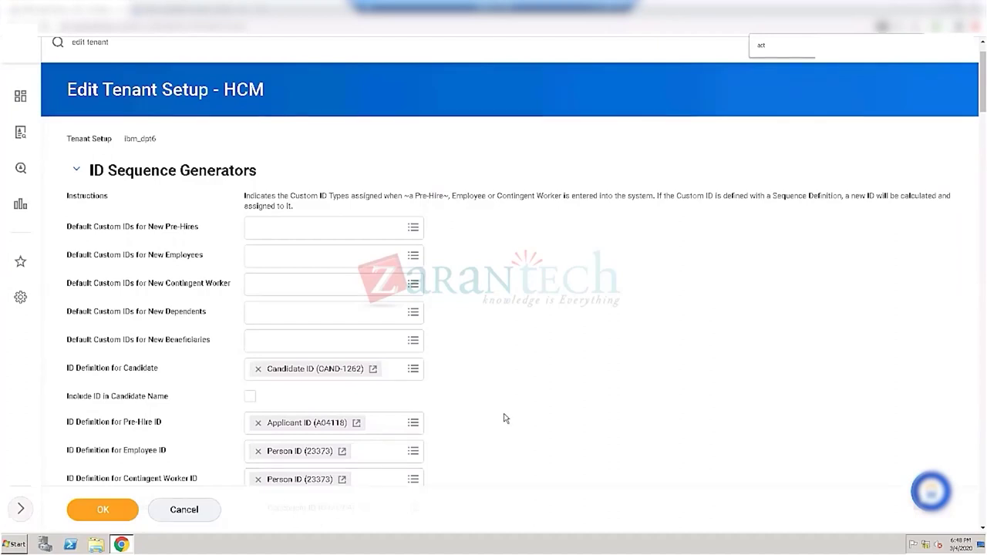
{"action": "scroll", "coordinate": [505, 419], "scroll_direction": "down", "scroll_amount": 2}
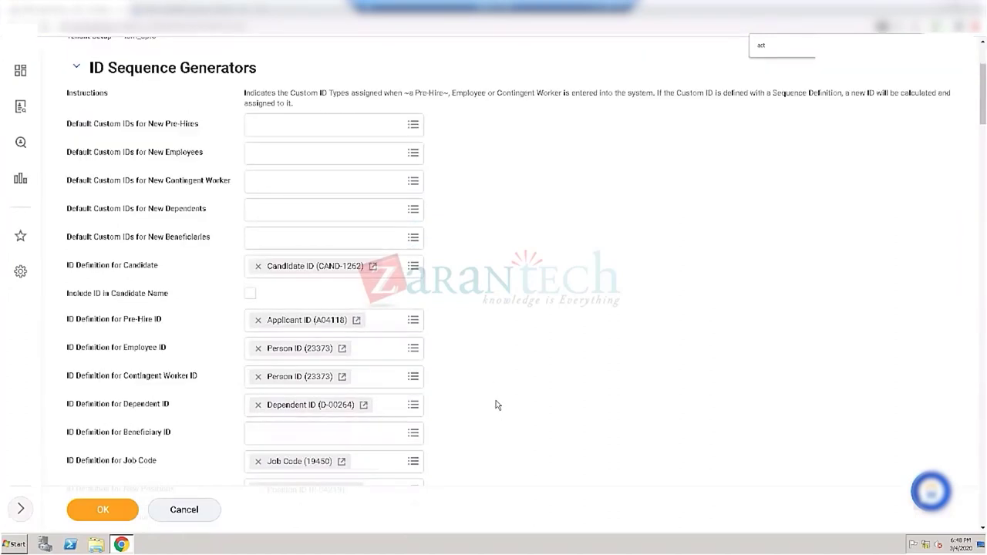
{"action": "scroll", "coordinate": [495, 400], "scroll_direction": "down", "scroll_amount": 1}
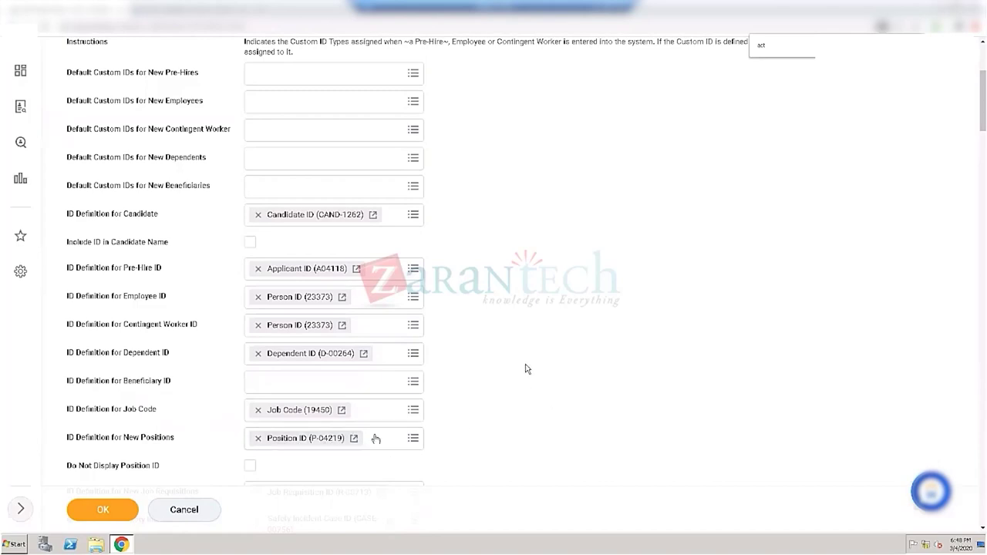
{"action": "scroll", "coordinate": [527, 369], "scroll_direction": "down", "scroll_amount": 2}
{"action": "scroll", "coordinate": [519, 366], "scroll_direction": "down", "scroll_amount": 2}
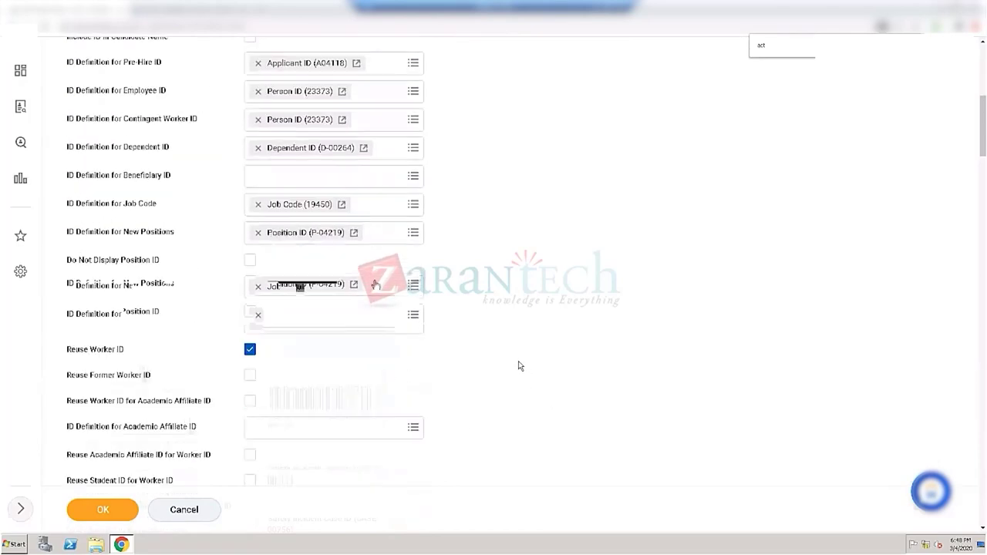
{"action": "scroll", "coordinate": [522, 359], "scroll_direction": "down", "scroll_amount": 2}
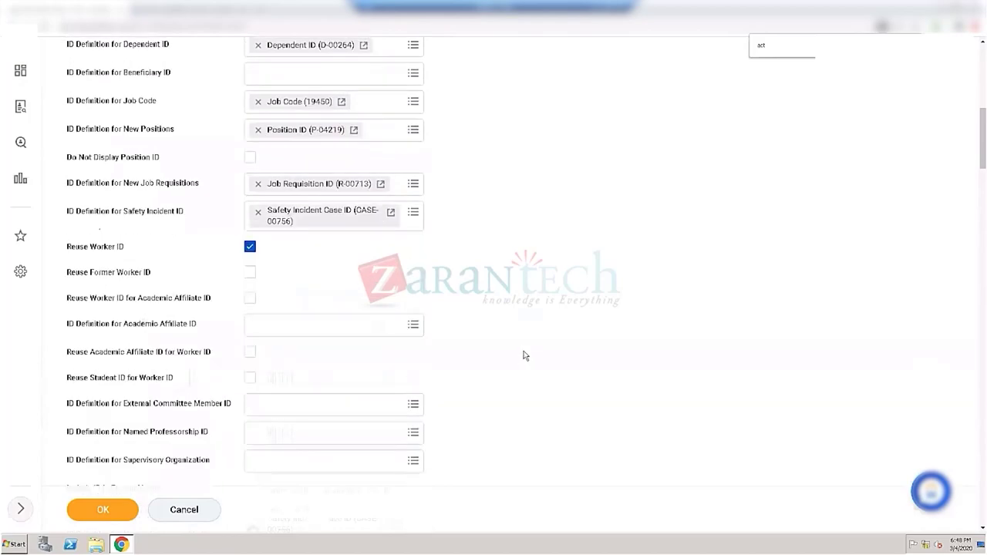
{"action": "scroll", "coordinate": [527, 359], "scroll_direction": "down", "scroll_amount": 3}
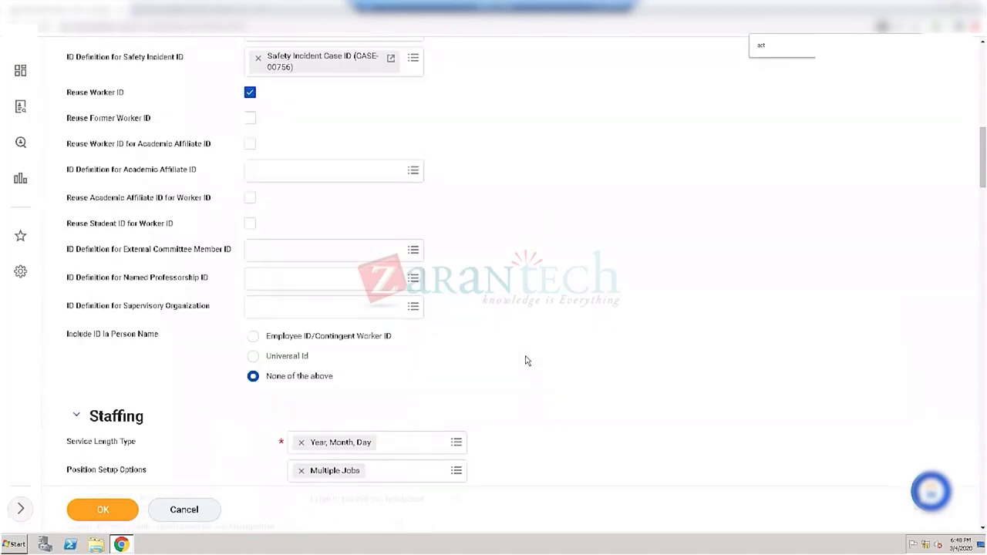
{"action": "scroll", "coordinate": [527, 360], "scroll_direction": "down", "scroll_amount": 2}
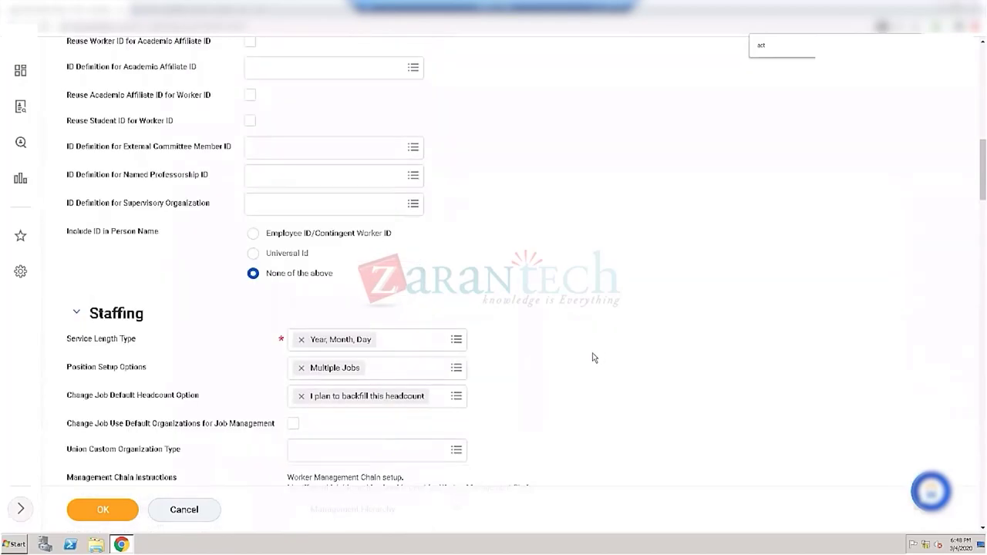
Step: Read the Change Job Default Headcount Option help text, then scan the remaining Staffing checkboxes
{"action": "scroll", "coordinate": [594, 358], "scroll_direction": "down", "scroll_amount": 2}
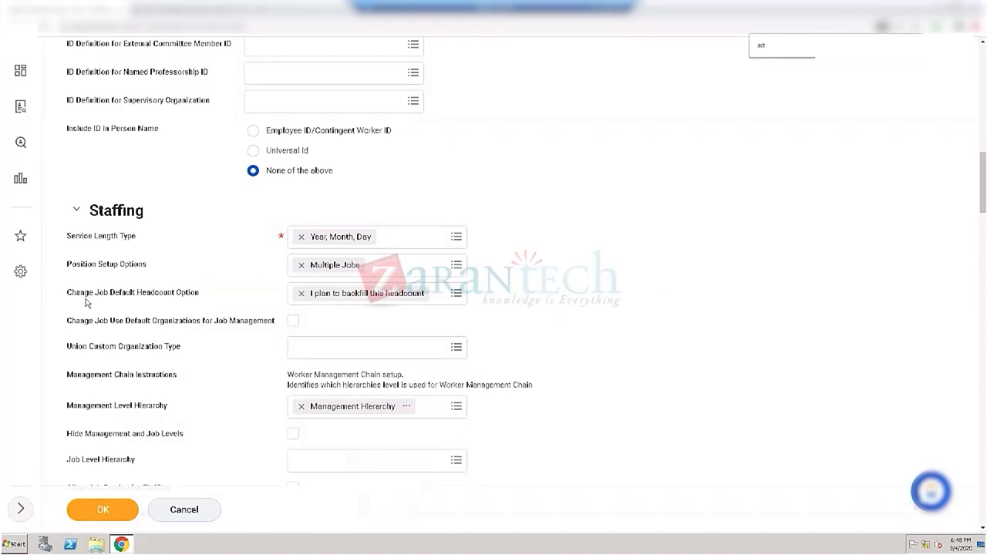
{"action": "mouse_move", "coordinate": [132, 302]}
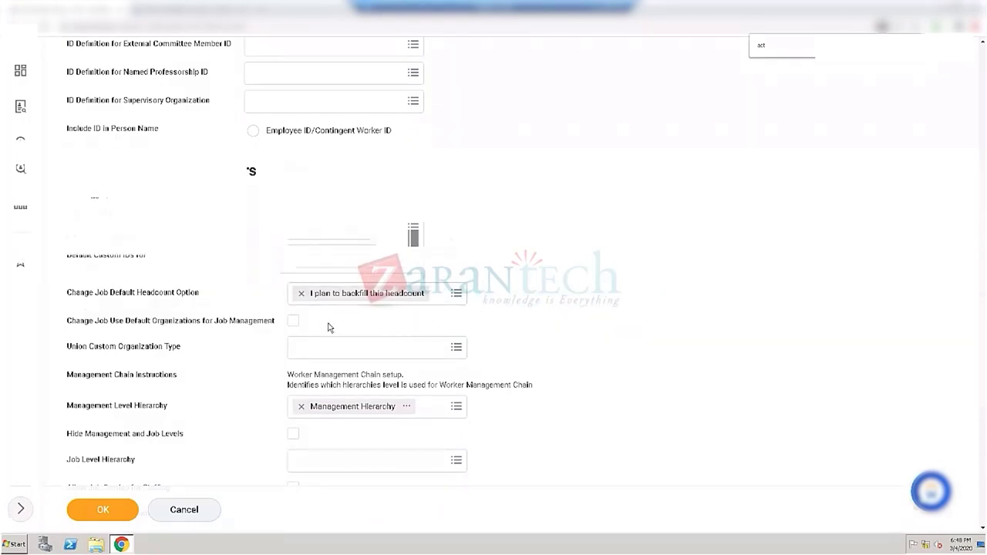
{"action": "mouse_move", "coordinate": [254, 310]}
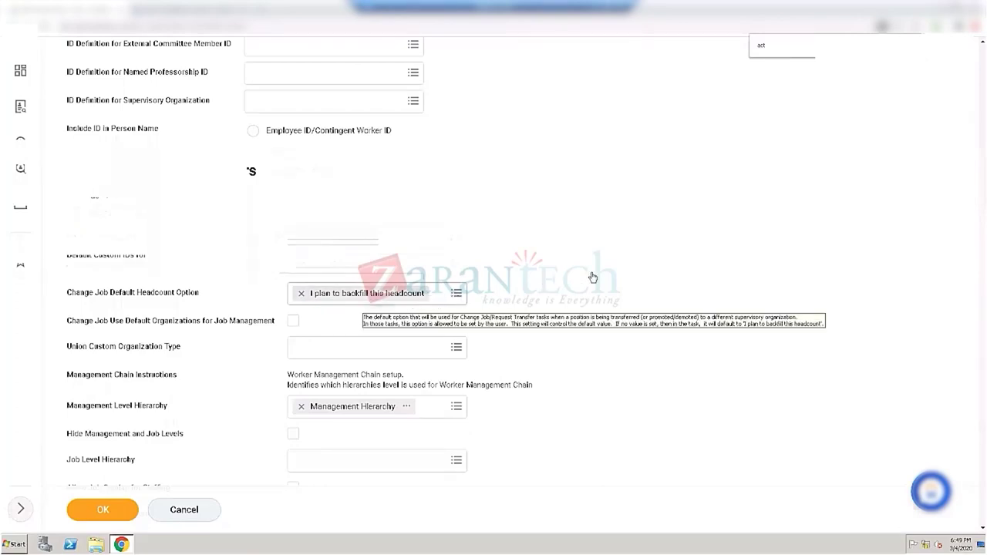
{"action": "scroll", "coordinate": [643, 213], "scroll_direction": "down", "scroll_amount": 2}
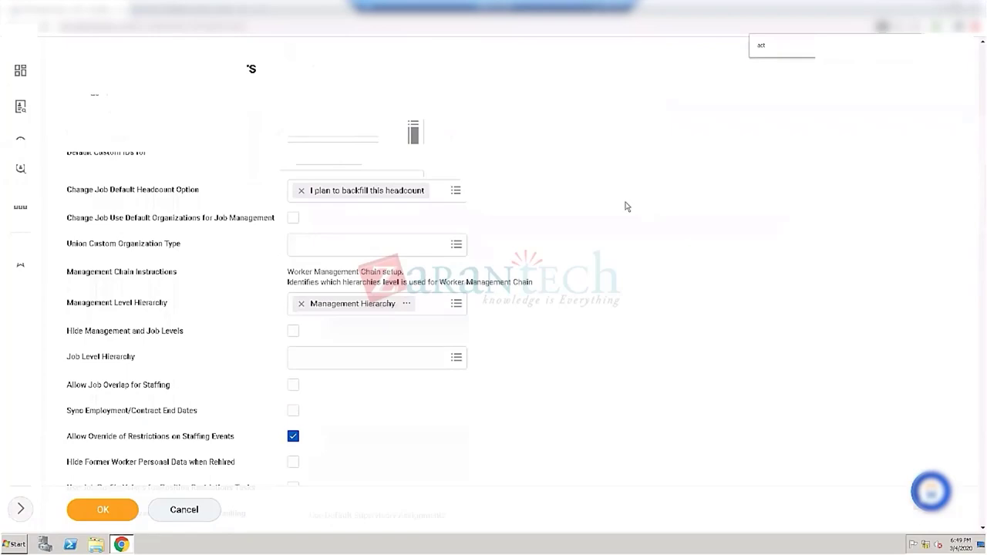
{"action": "scroll", "coordinate": [626, 206], "scroll_direction": "down", "scroll_amount": 2}
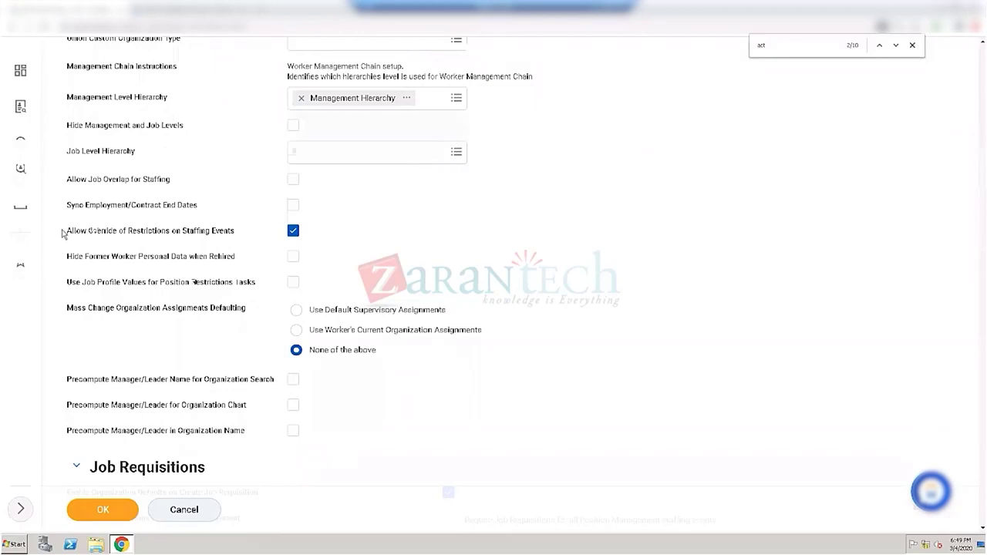
{"action": "left_click_drag", "start_coordinate": [91, 235], "coordinate": [97, 234]}
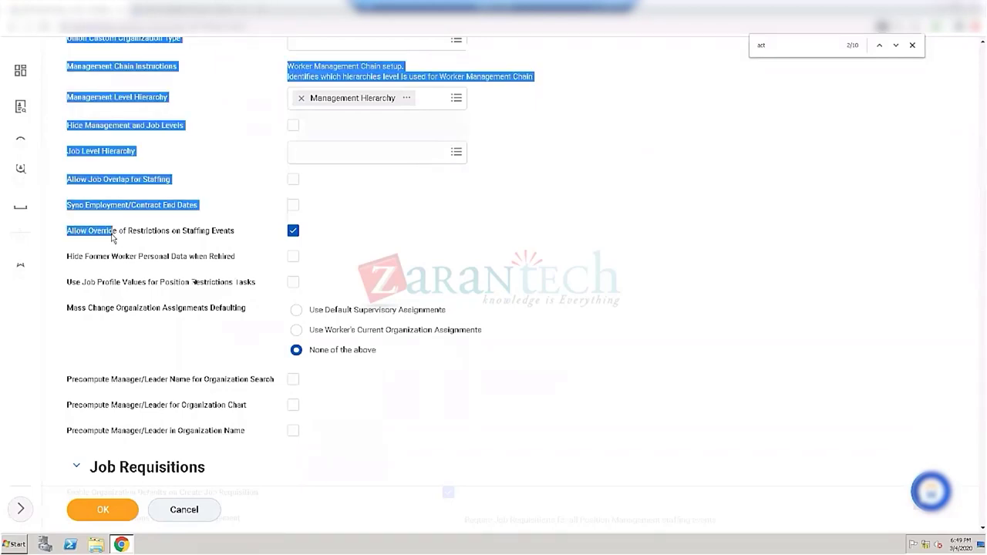
{"action": "left_click", "coordinate": [98, 241]}
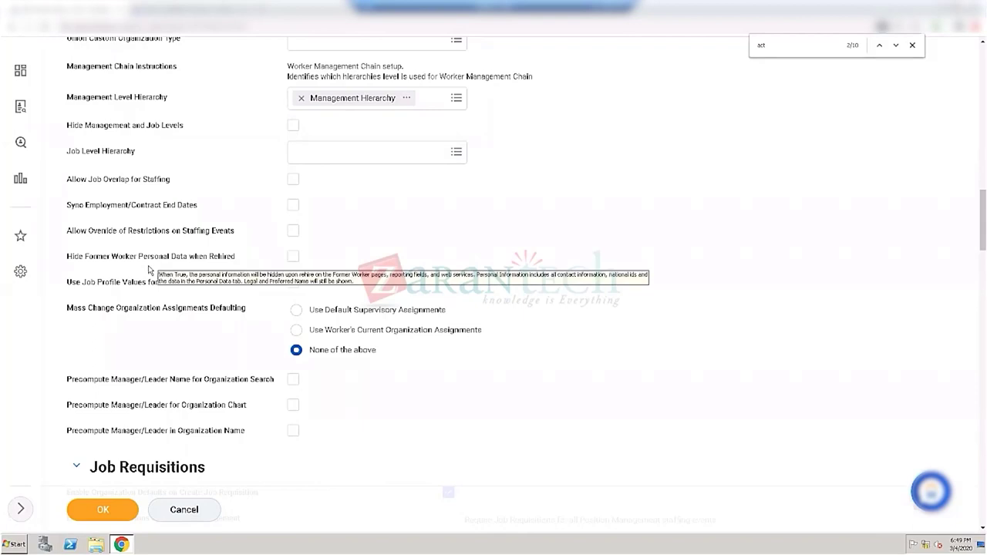
{"action": "mouse_move", "coordinate": [291, 262]}
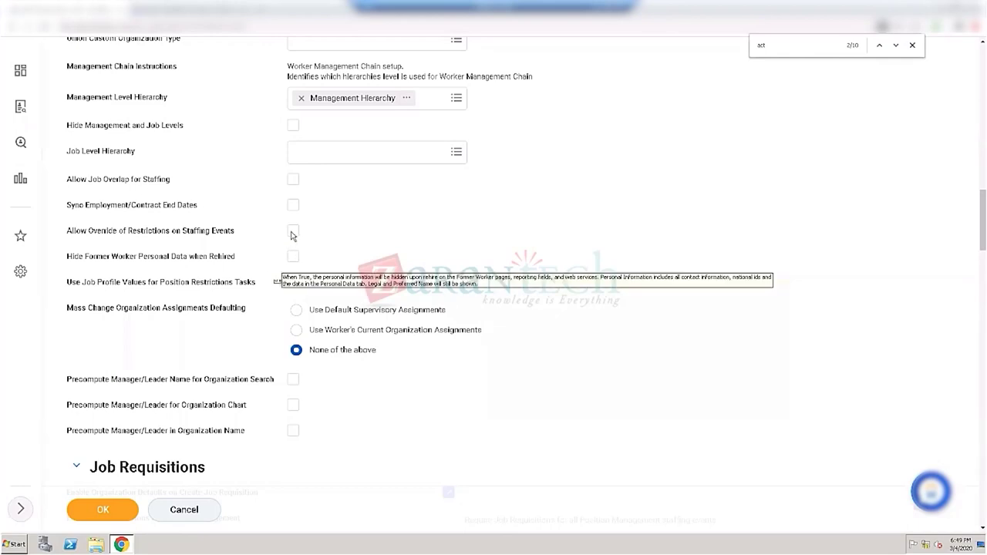
{"action": "left_click", "coordinate": [293, 233]}
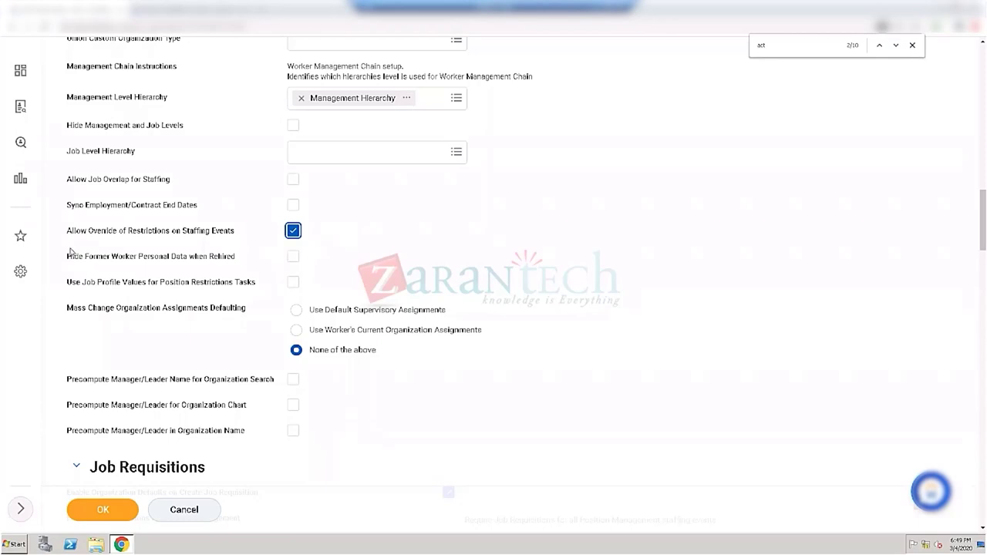
Step: Leave the override checkbox and scroll down to the Job Requisitions section
{"action": "mouse_move", "coordinate": [75, 240]}
{"action": "mouse_move", "coordinate": [294, 233]}
{"action": "mouse_move", "coordinate": [162, 234]}
{"action": "left_click", "coordinate": [602, 369]}
{"action": "scroll", "coordinate": [602, 370], "scroll_direction": "down", "scroll_amount": 2}
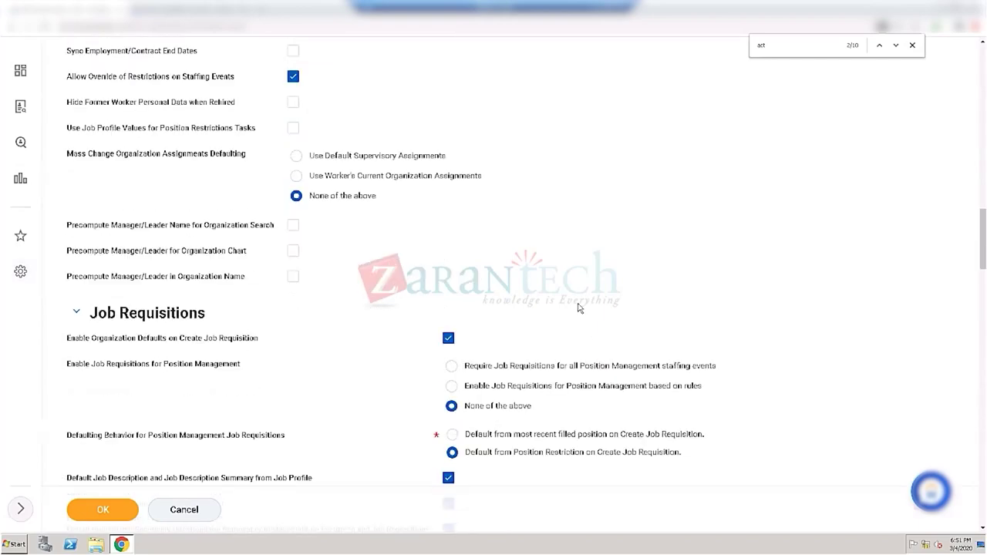
{"action": "scroll", "coordinate": [579, 307], "scroll_direction": "down", "scroll_amount": 2}
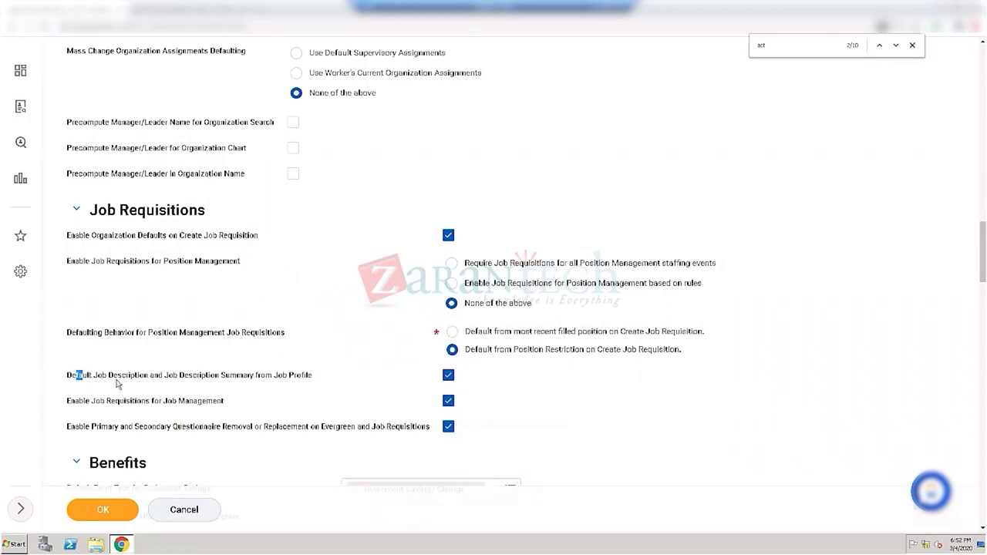
Step: Untick and re-tick Enable Job Requisitions for Job Management, leaving it enabled
{"action": "left_click_drag", "start_coordinate": [77, 375], "coordinate": [118, 385]}
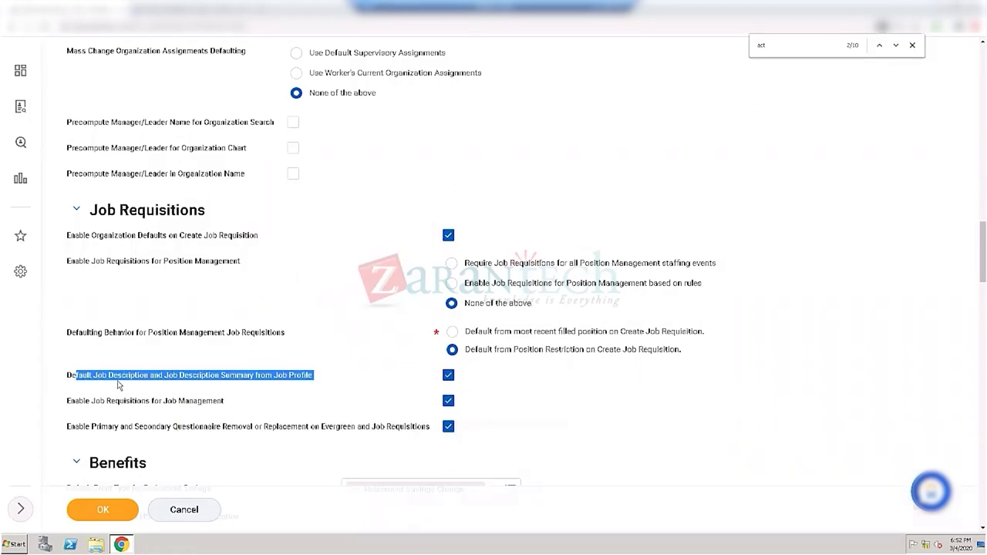
{"action": "left_click", "coordinate": [78, 402]}
{"action": "left_click_drag", "start_coordinate": [74, 403], "coordinate": [221, 404]}
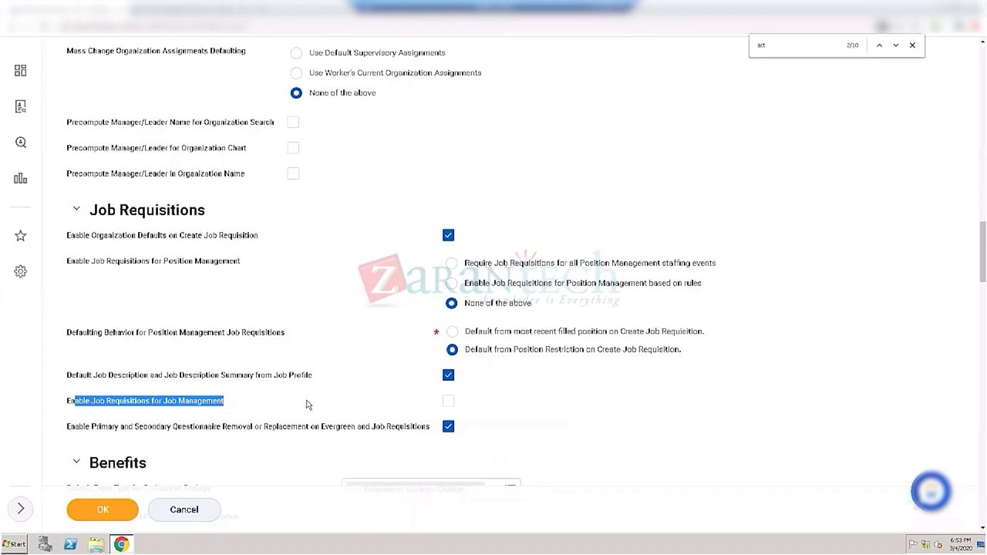
{"action": "left_click", "coordinate": [448, 401]}
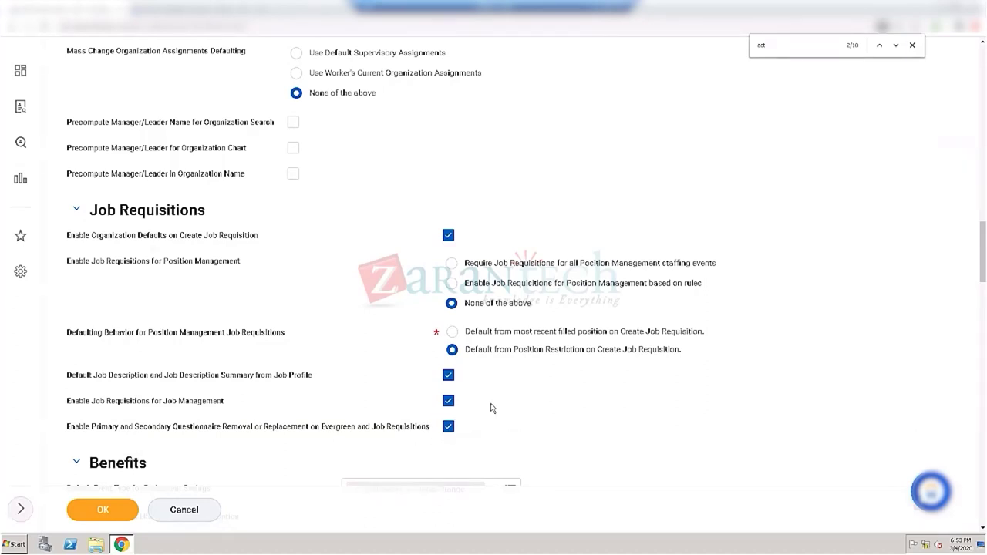
Step: Set Enable Job Requisitions for Position Management to 'based on rules'
{"action": "mouse_move", "coordinate": [160, 406]}
{"action": "mouse_move", "coordinate": [237, 395]}
{"action": "left_click", "coordinate": [453, 285]}
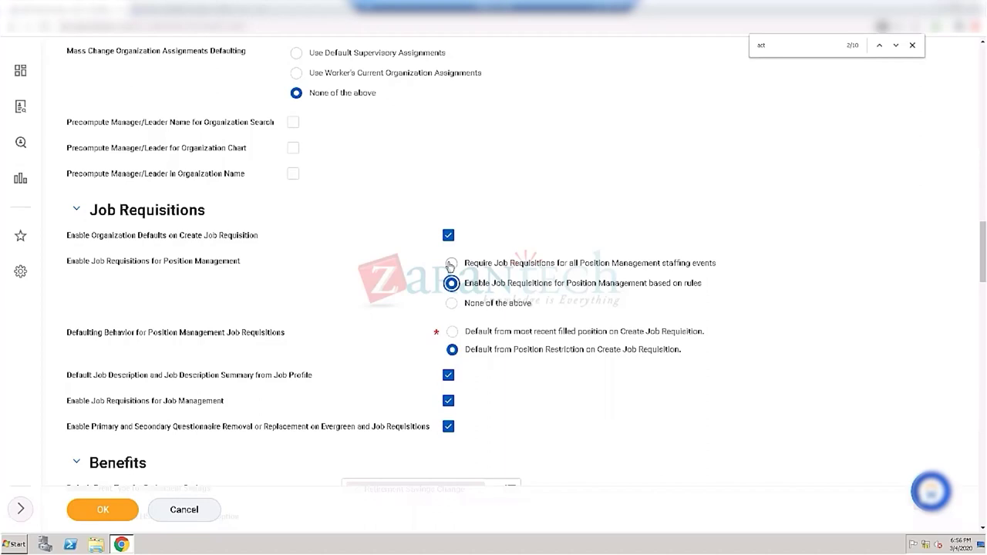
Step: Select 'Require Job Requisitions for all Position Management staffing events', then bring the Recruiting notes sheet forward
{"action": "left_click", "coordinate": [451, 264]}
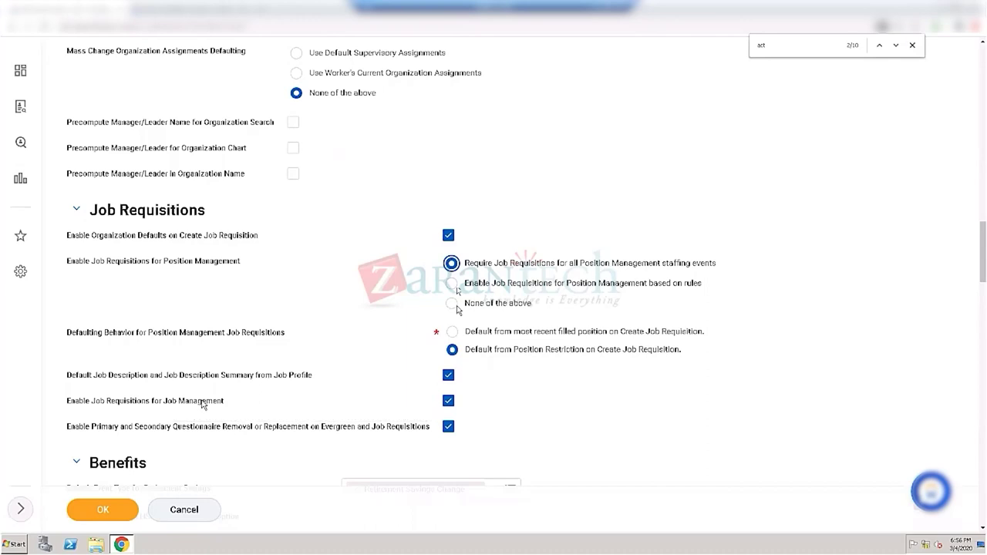
{"action": "mouse_move", "coordinate": [207, 407]}
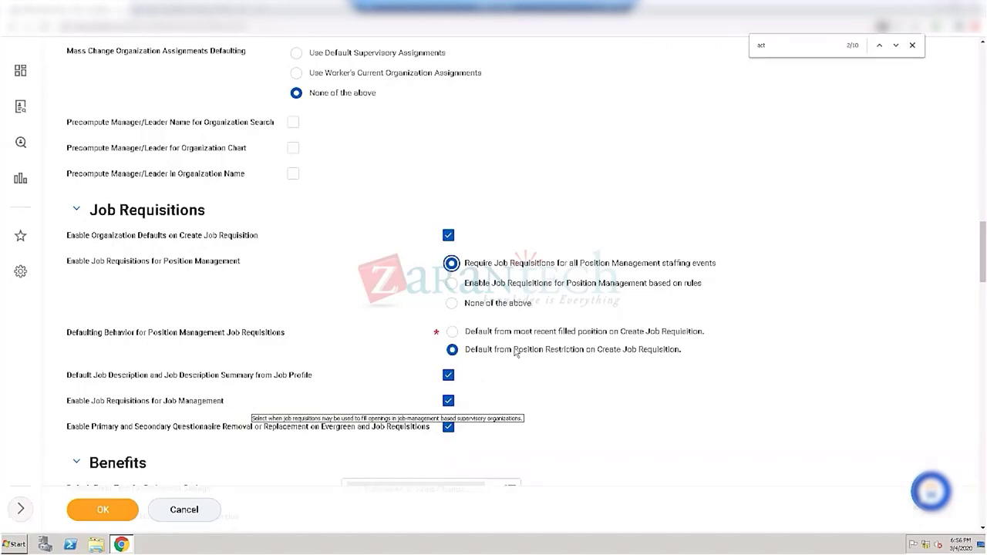
{"action": "left_click_drag", "start_coordinate": [164, 407], "coordinate": [225, 409]}
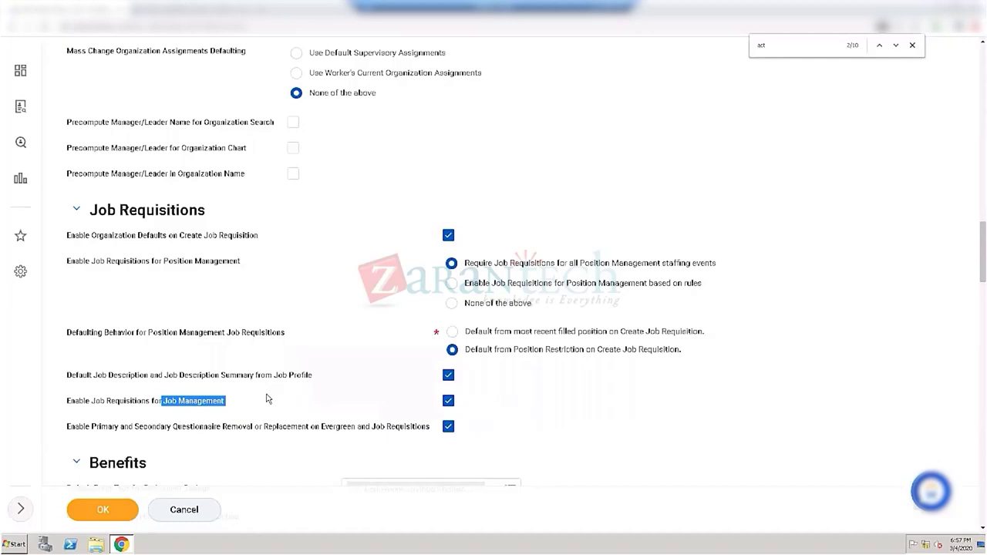
{"action": "mouse_move", "coordinate": [268, 399]}
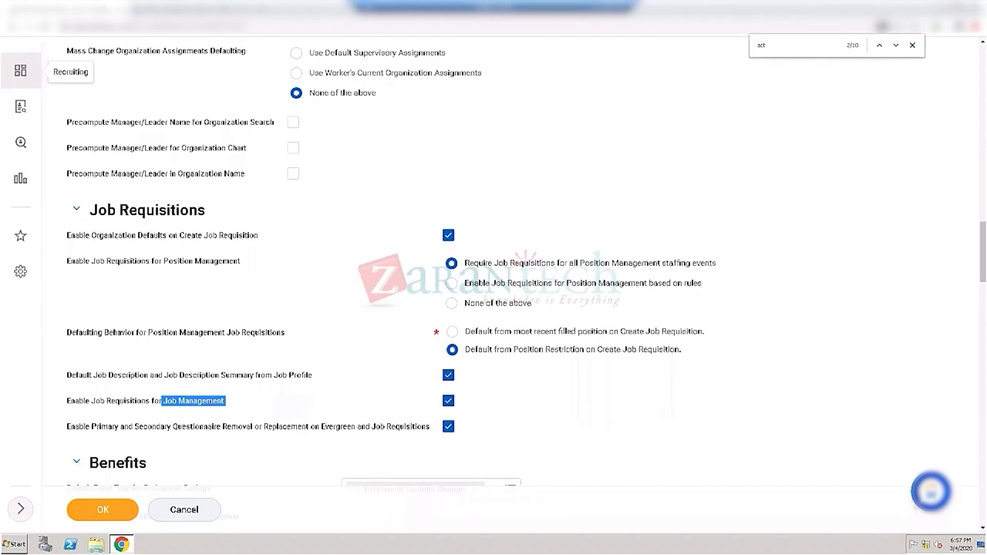
{"action": "key", "text": "alt+Tab"}
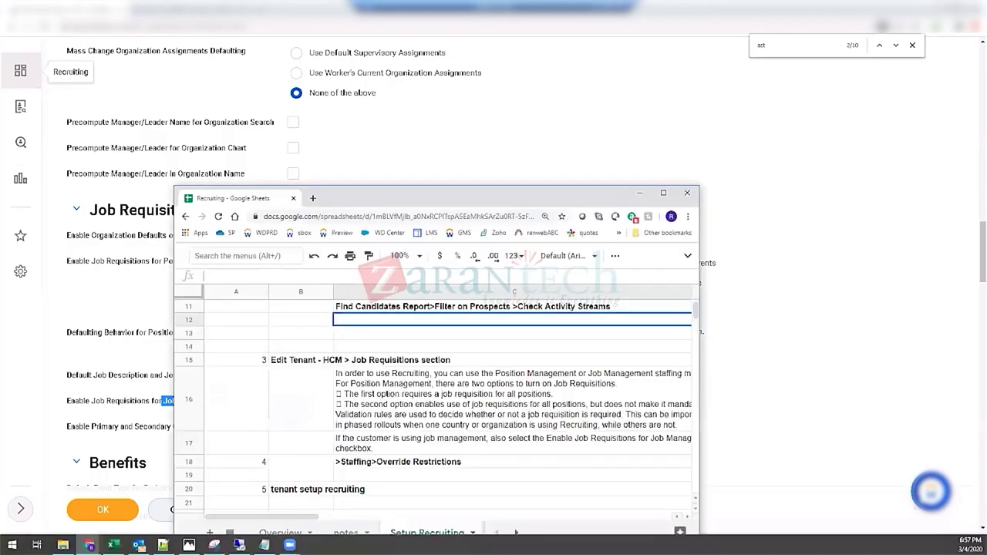
Step: Maximize the notes sheet, read the notes in C16, C18 and B20, then return to Workday
{"action": "double_click", "coordinate": [405, 199]}
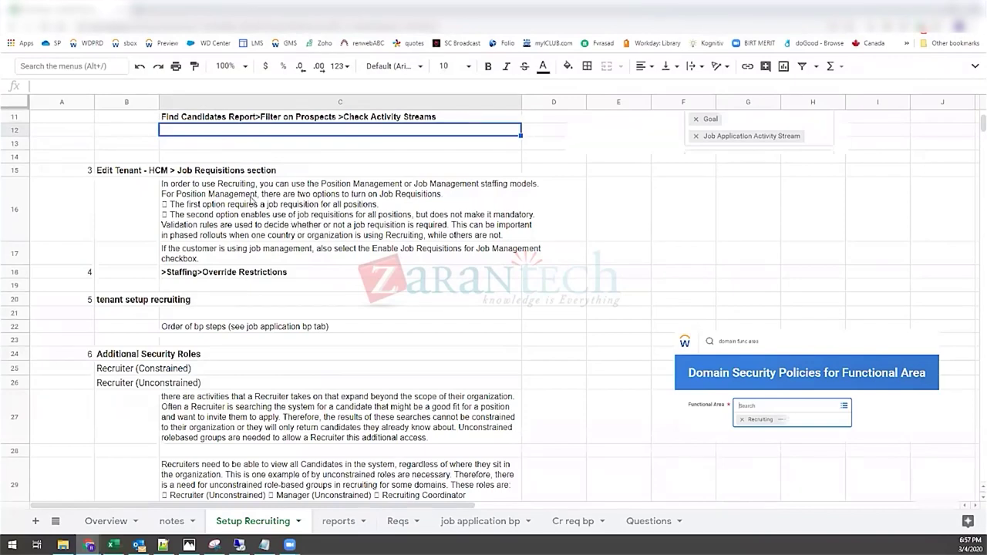
{"action": "left_click", "coordinate": [215, 183]}
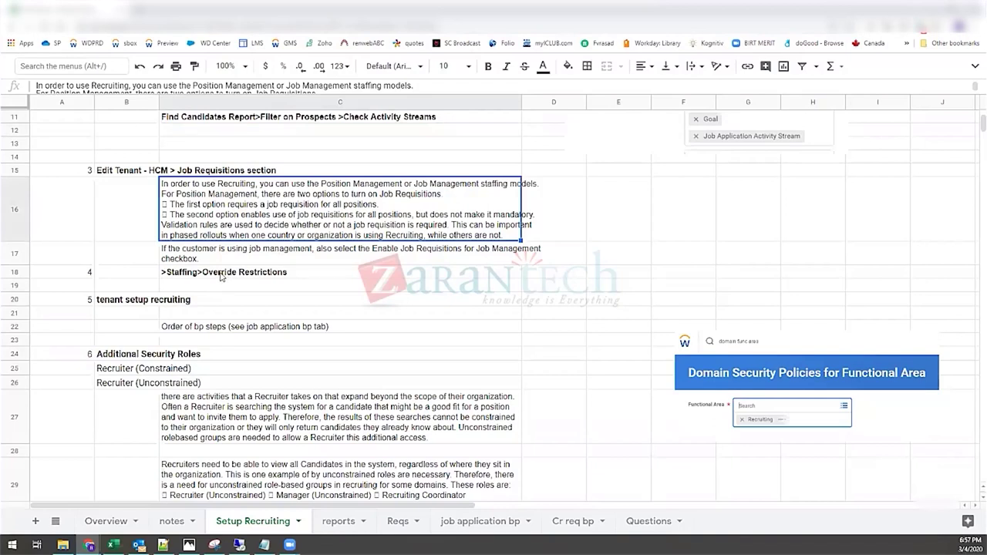
{"action": "left_click", "coordinate": [228, 276]}
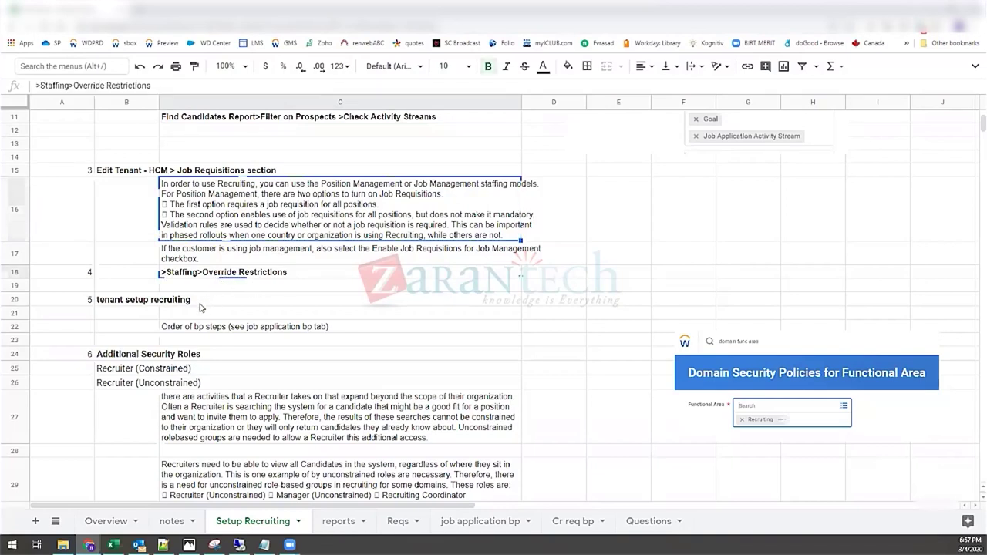
{"action": "left_click", "coordinate": [132, 308]}
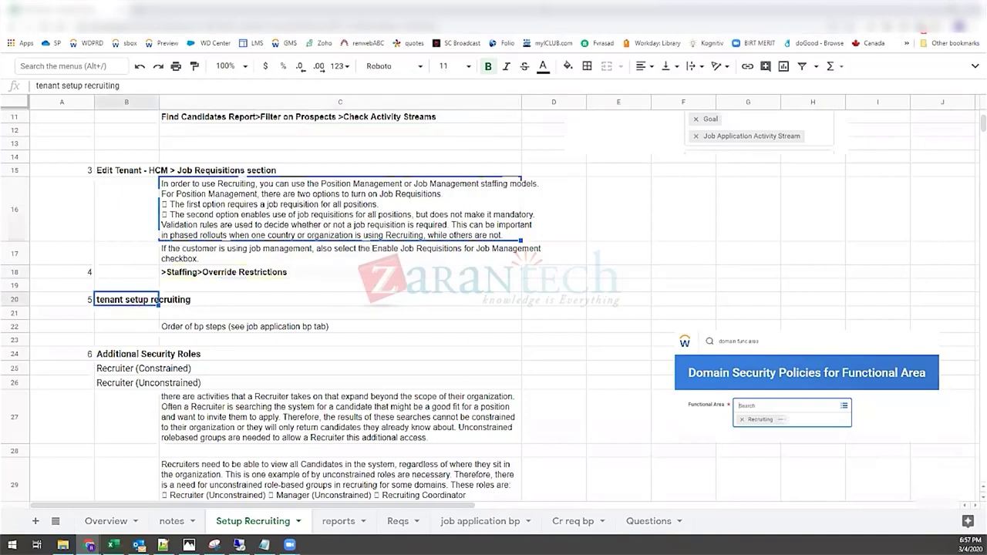
{"action": "key", "text": "alt+Tab"}
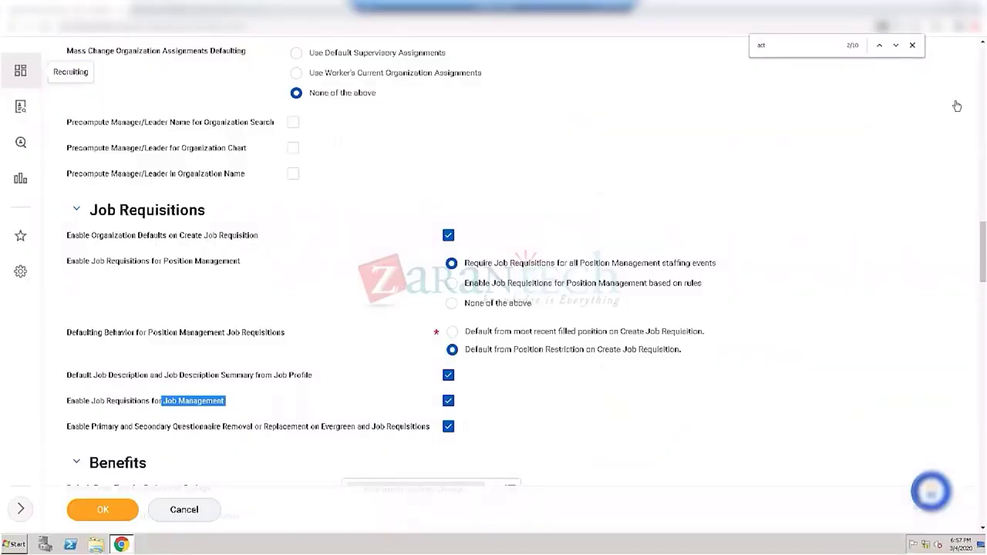
Step: Scroll to the top of Edit Tenant Setup - HCM and extend the 'edit tenant' search with 'recruit'
{"action": "scroll", "coordinate": [848, 108], "scroll_direction": "down", "scroll_amount": 15}
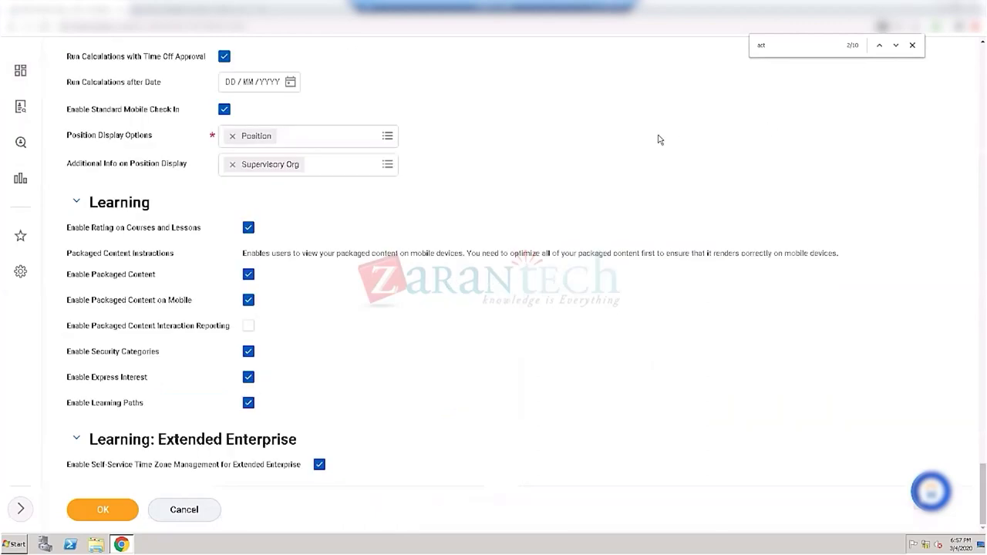
{"action": "scroll", "coordinate": [540, 108], "scroll_direction": "up", "scroll_amount": 5}
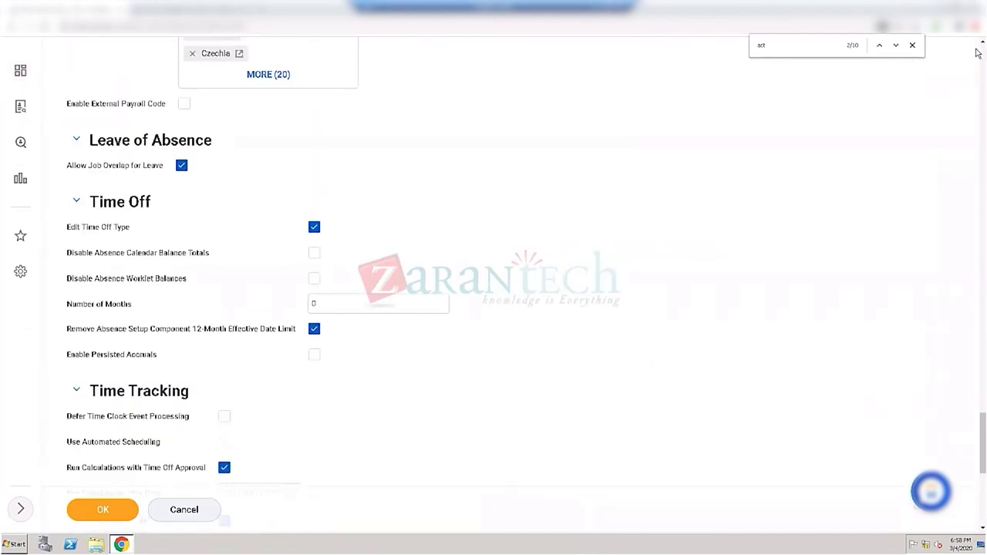
{"action": "scroll", "coordinate": [978, 52], "scroll_direction": "up", "scroll_amount": 20}
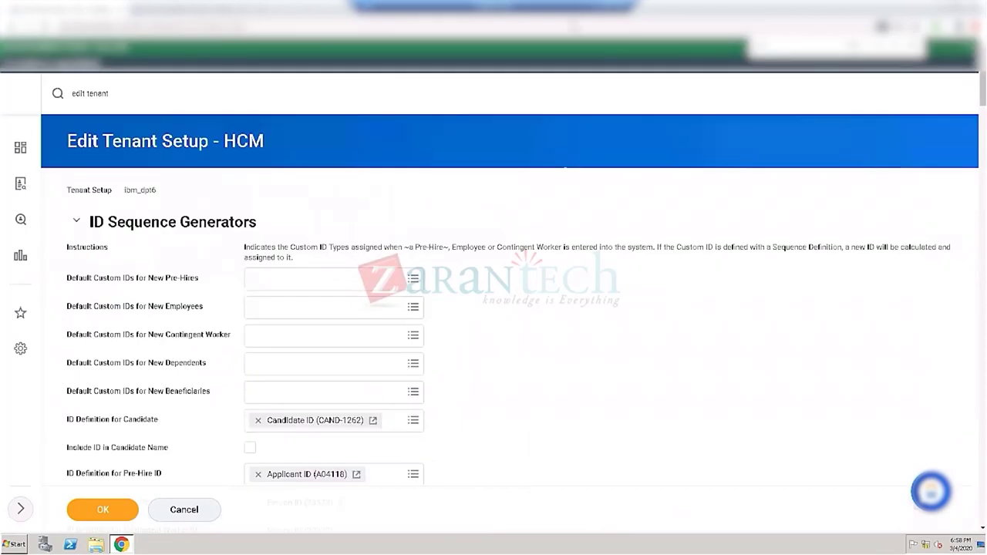
{"action": "left_click", "coordinate": [130, 90]}
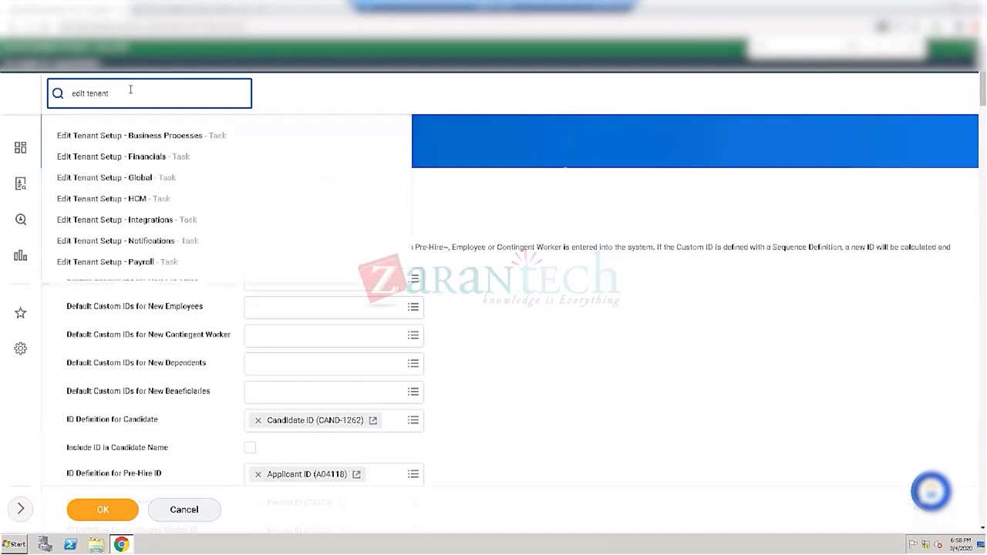
{"action": "type", "text": "rec"}
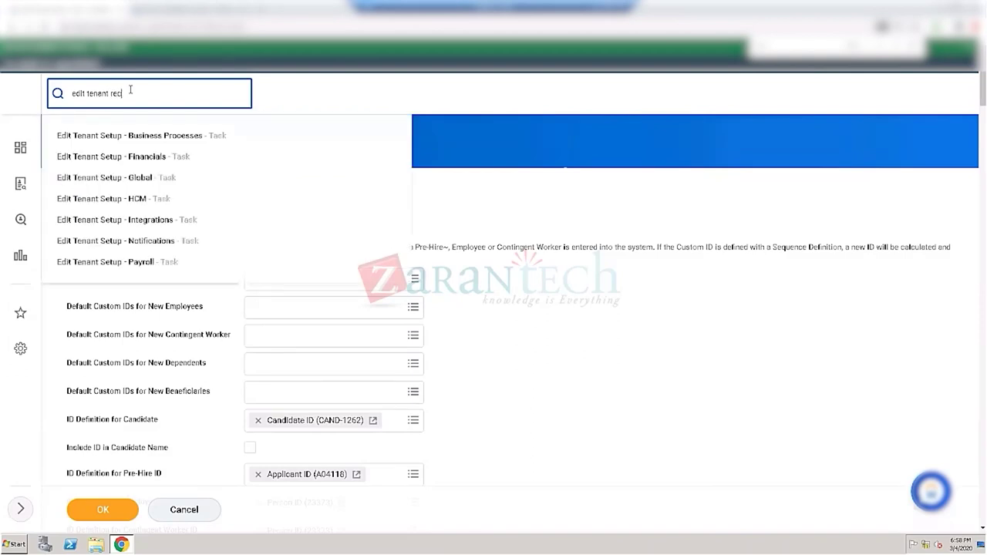
{"action": "type", "text": "ruit"}
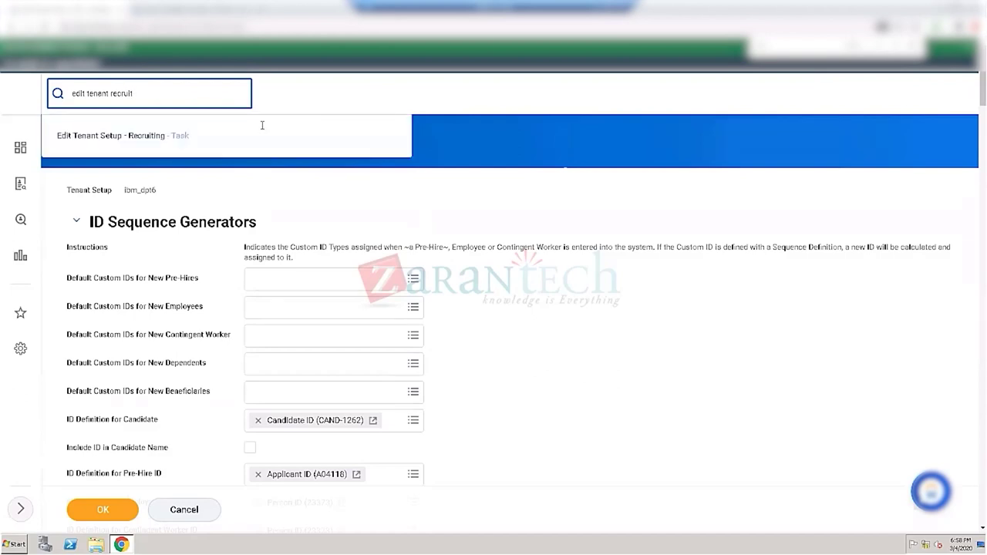
Step: Choose the Edit Tenant Setup - Recruiting suggestion and discard the unsaved HCM setup changes
{"action": "left_click", "coordinate": [117, 132]}
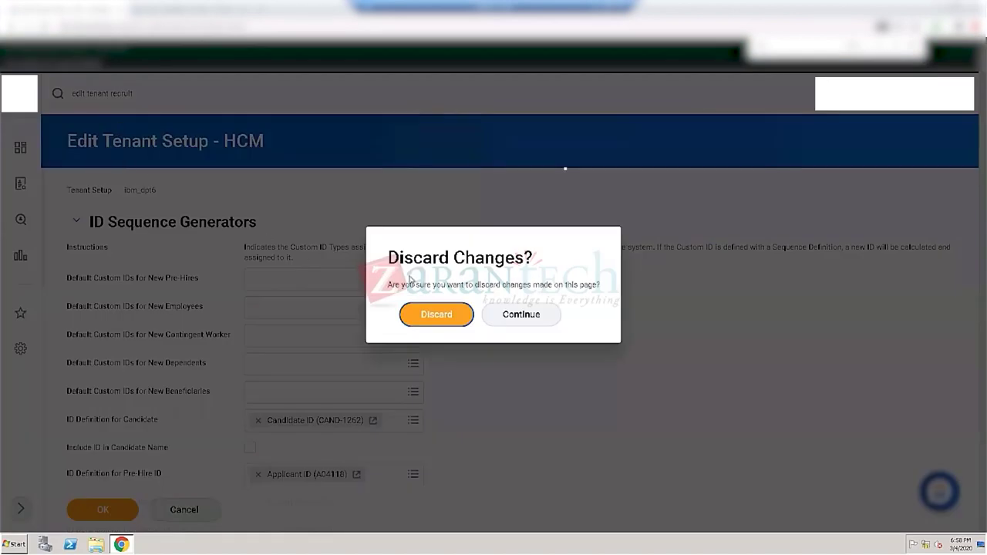
{"action": "left_click", "coordinate": [427, 318]}
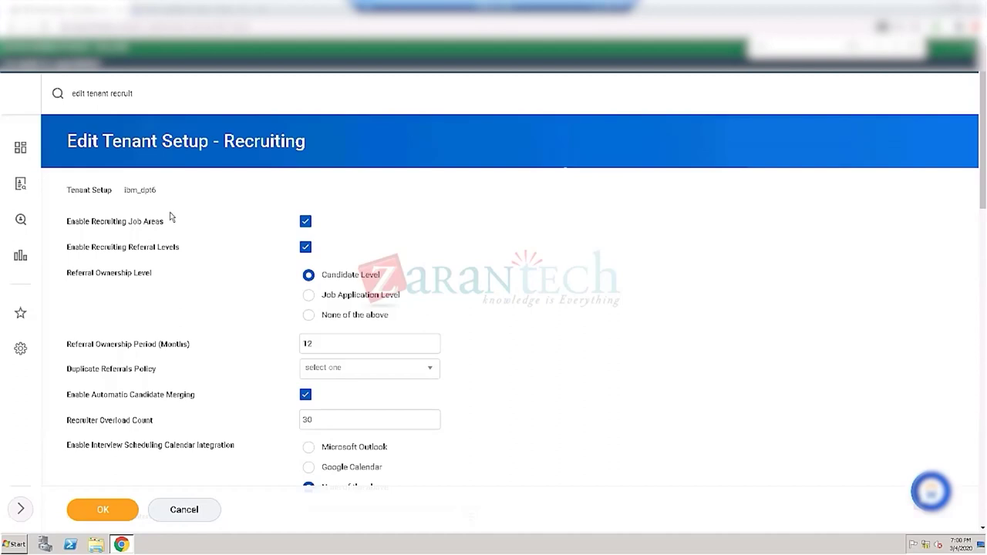
Step: Uncheck Enable Recruiting Job Areas, then search the page for 'act' and scroll through the settings
{"action": "left_click", "coordinate": [305, 222]}
{"action": "key", "text": "ctrl+f"}
{"action": "scroll", "coordinate": [560, 327], "scroll_direction": "up", "scroll_amount": 5}
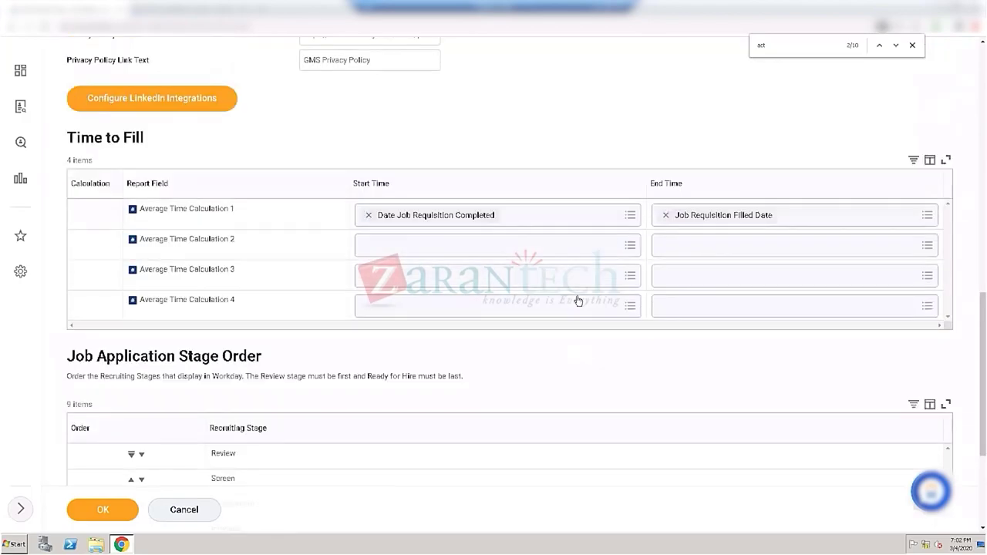
{"action": "scroll", "coordinate": [579, 301], "scroll_direction": "up", "scroll_amount": 2}
{"action": "scroll", "coordinate": [571, 267], "scroll_direction": "up", "scroll_amount": 3}
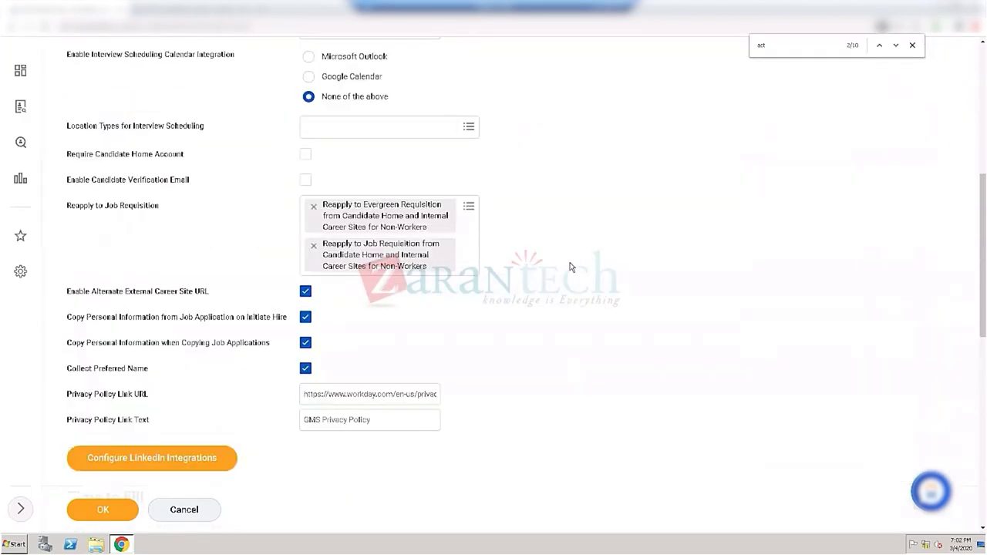
{"action": "scroll", "coordinate": [571, 267], "scroll_direction": "up", "scroll_amount": 1}
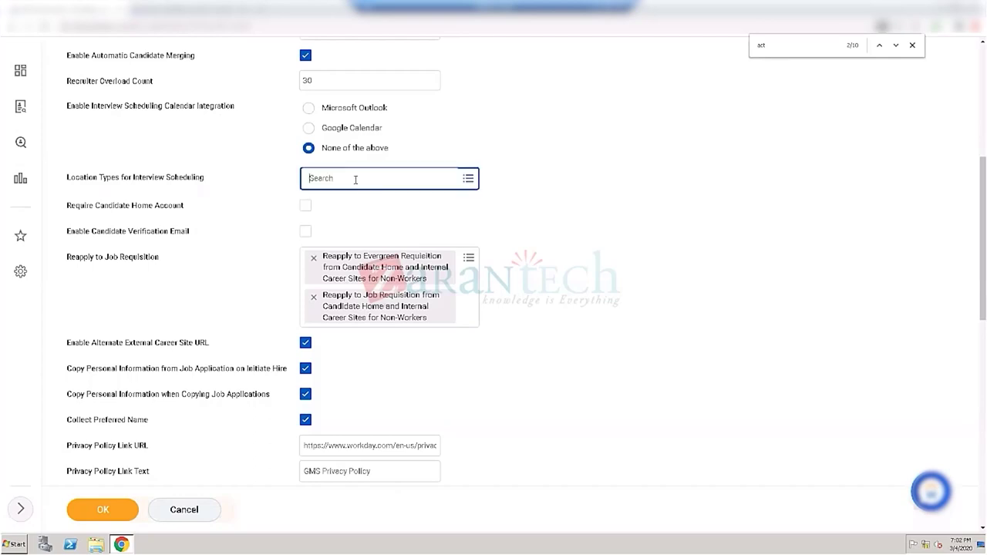
{"action": "left_click", "coordinate": [356, 182]}
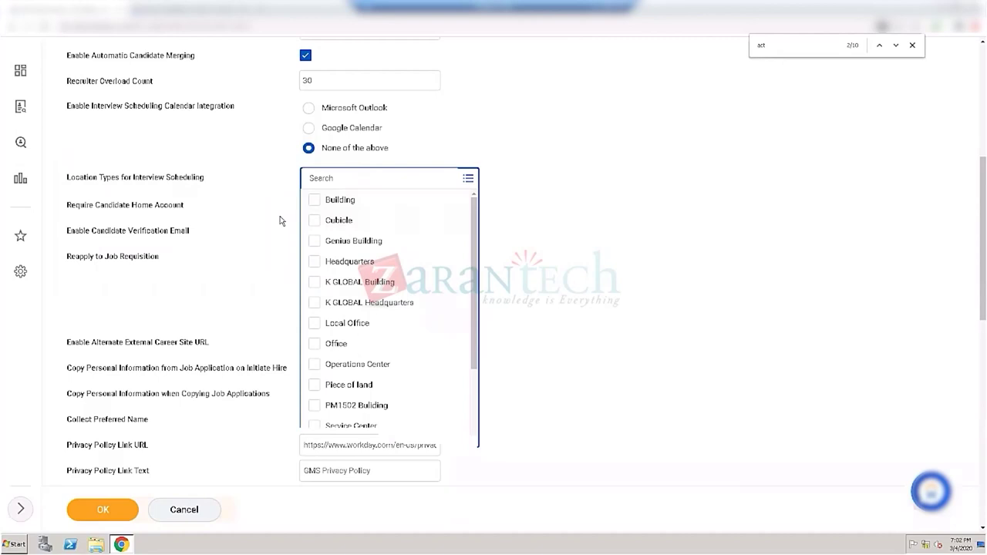
{"action": "left_click", "coordinate": [280, 222]}
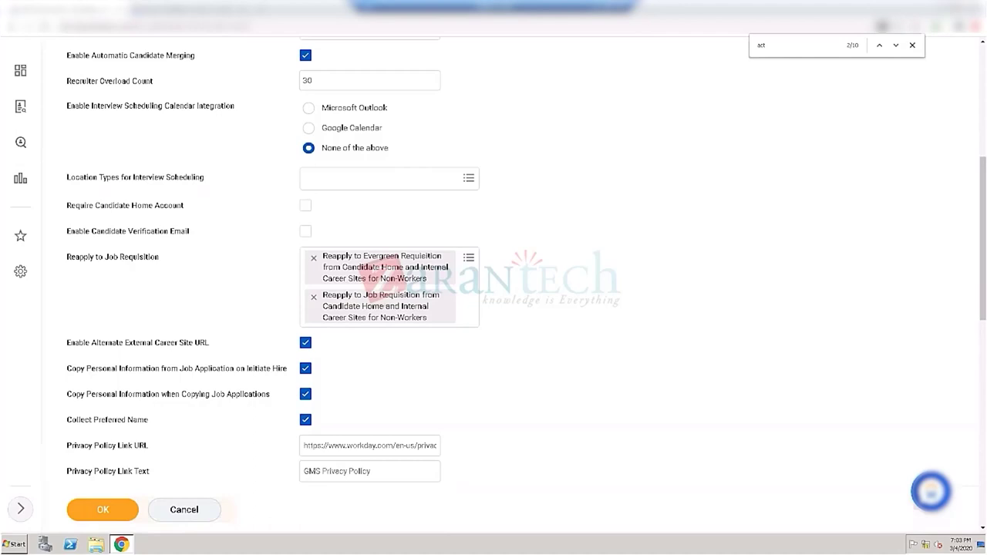
Step: Close the find bar and jump back to the top of the Recruiting setup form
{"action": "scroll", "coordinate": [509, 278], "scroll_direction": "down", "scroll_amount": 10}
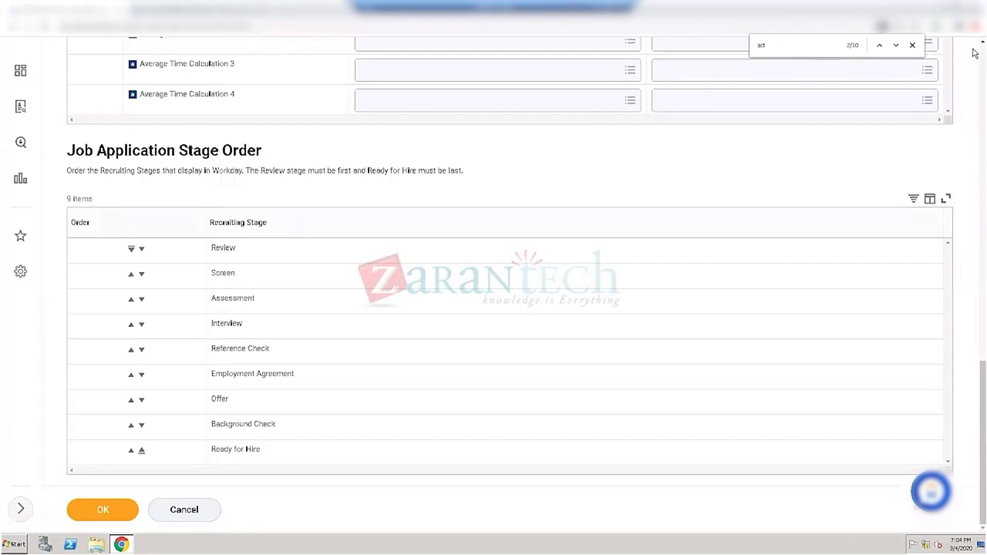
{"action": "left_click", "coordinate": [913, 44]}
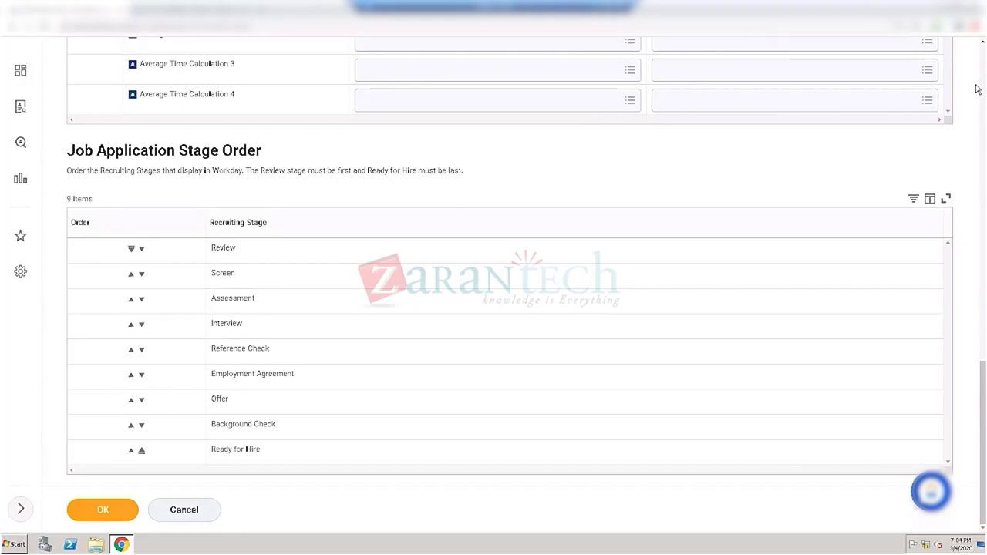
{"action": "left_click", "coordinate": [978, 91]}
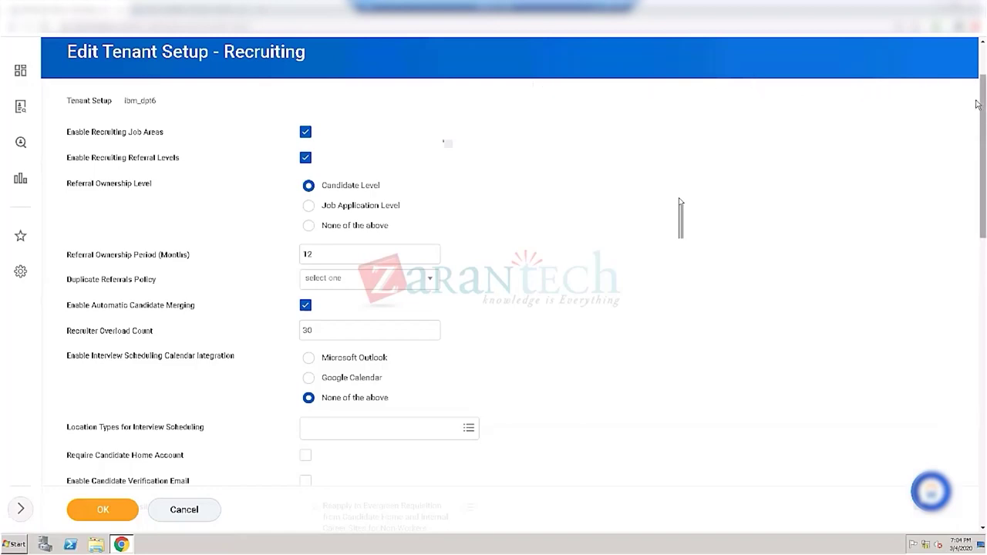
{"action": "left_click_drag", "start_coordinate": [977, 116], "coordinate": [977, 227]}
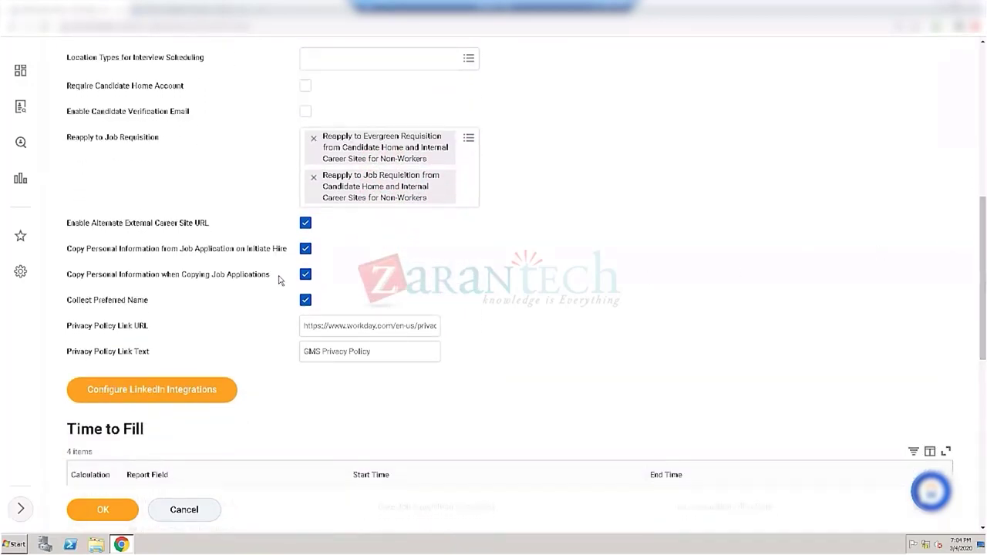
{"action": "mouse_move", "coordinate": [292, 325]}
{"action": "scroll", "coordinate": [494, 231], "scroll_direction": "down", "scroll_amount": 2}
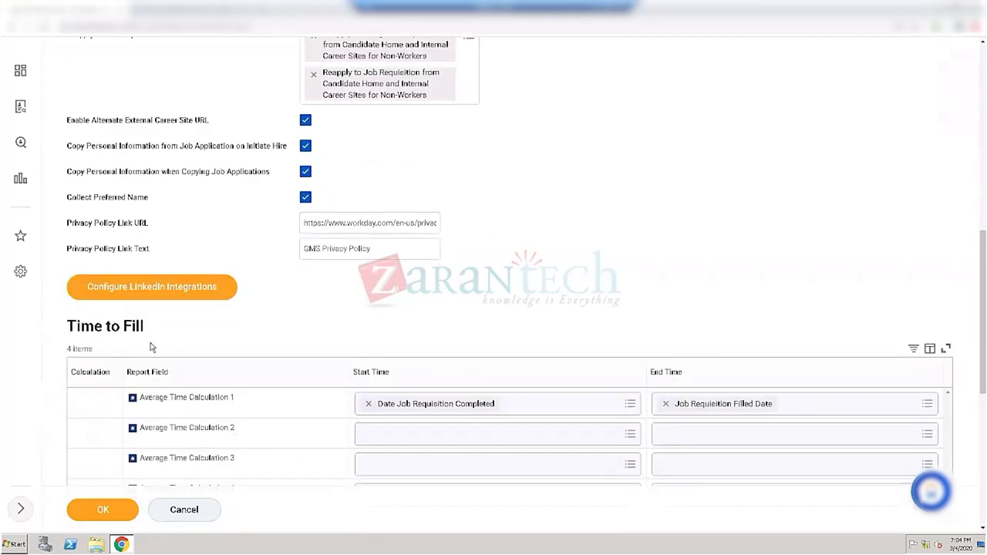
{"action": "scroll", "coordinate": [229, 344], "scroll_direction": "down", "scroll_amount": 1}
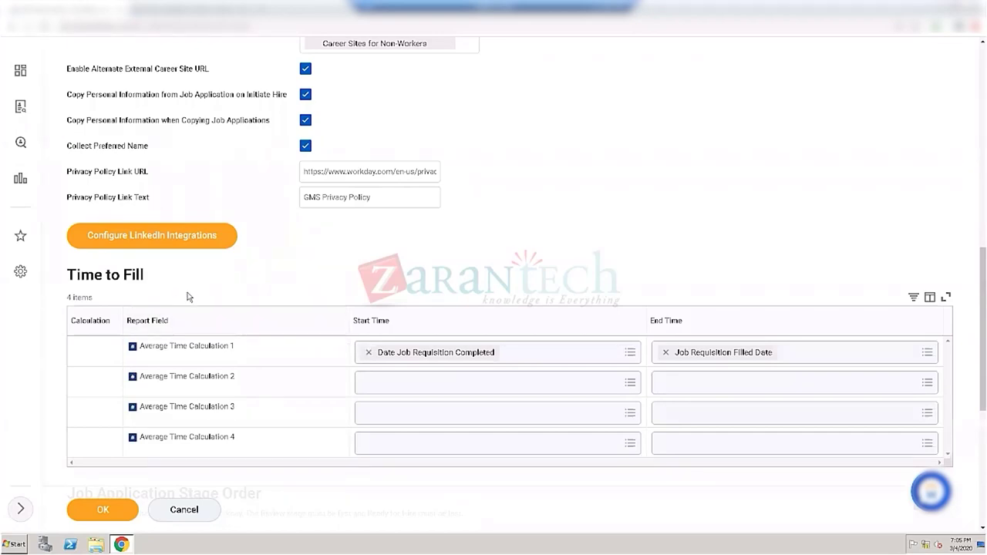
{"action": "left_click", "coordinate": [621, 361]}
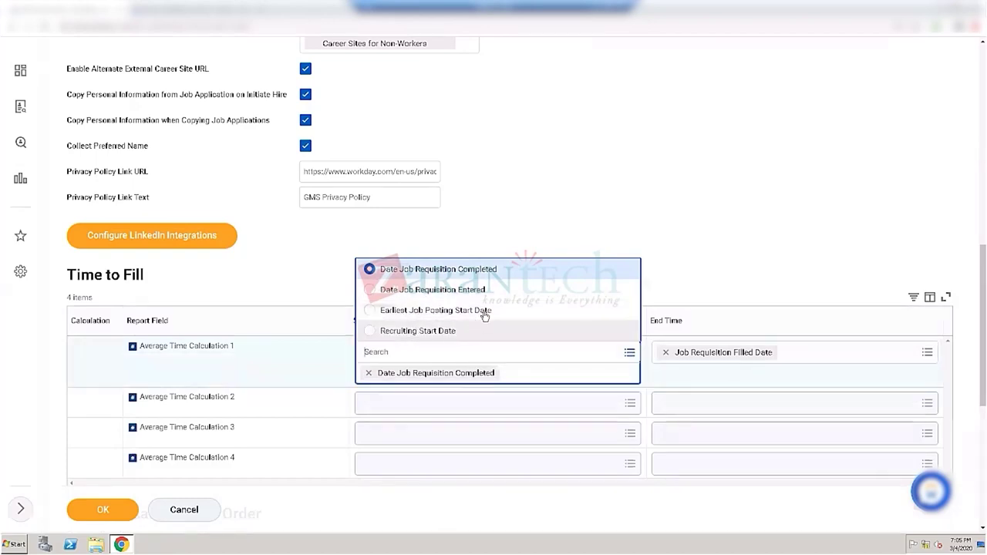
{"action": "left_click", "coordinate": [522, 226]}
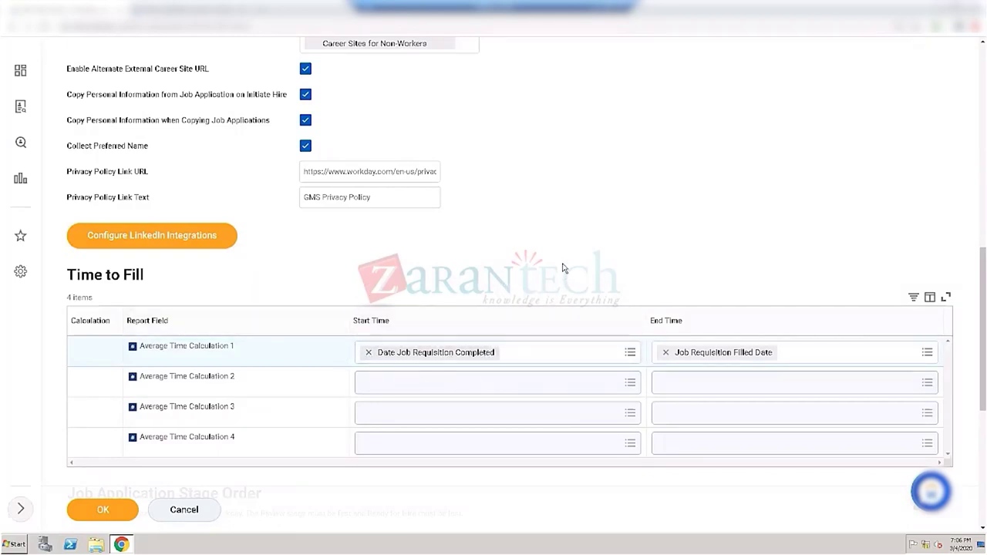
{"action": "scroll", "coordinate": [558, 233], "scroll_direction": "down", "scroll_amount": 2}
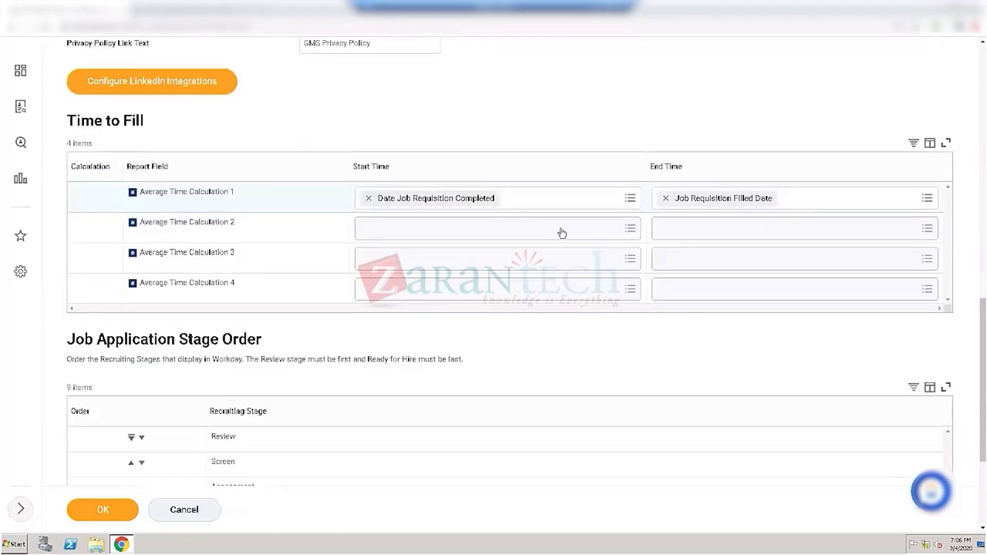
{"action": "scroll", "coordinate": [560, 233], "scroll_direction": "down", "scroll_amount": 2}
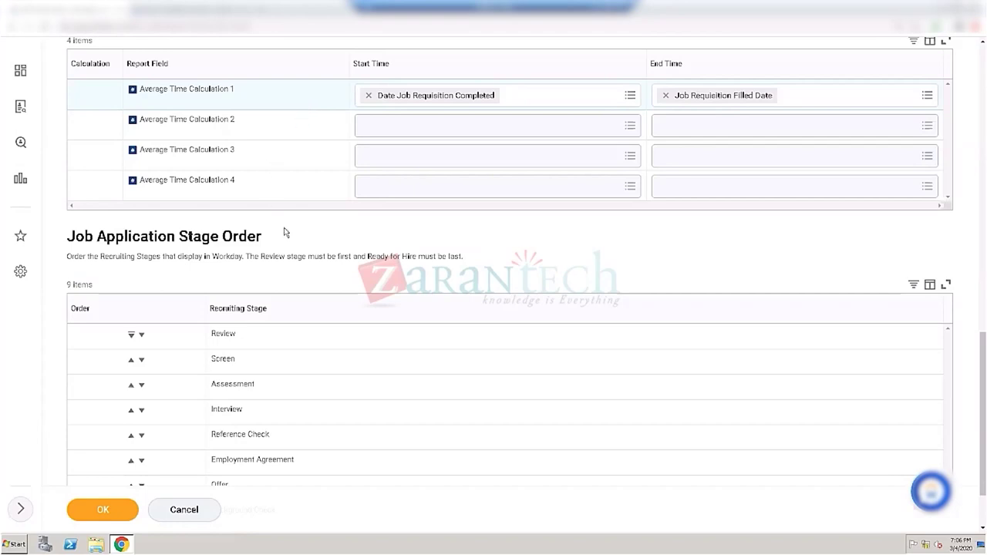
{"action": "scroll", "coordinate": [285, 233], "scroll_direction": "down", "scroll_amount": 1}
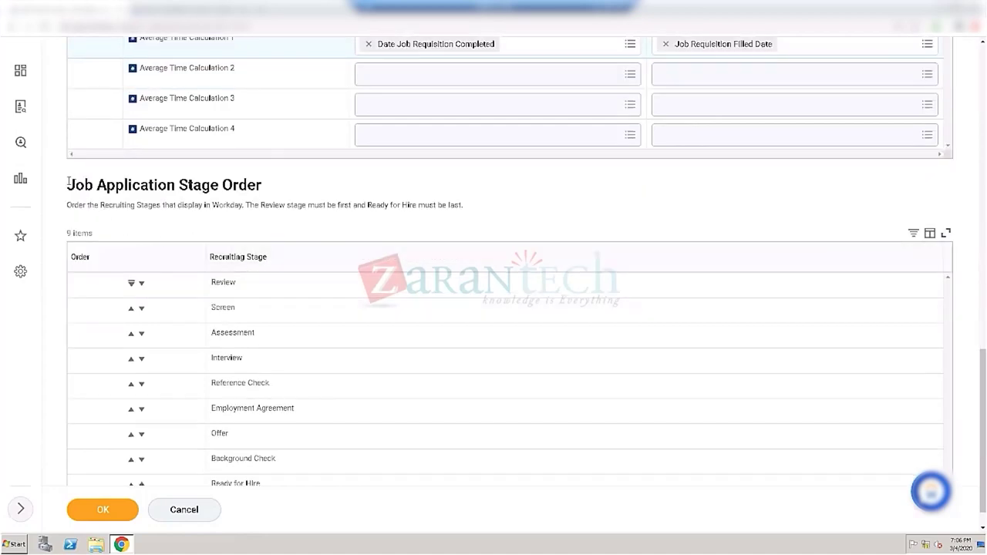
{"action": "left_click_drag", "start_coordinate": [67, 185], "coordinate": [267, 195]}
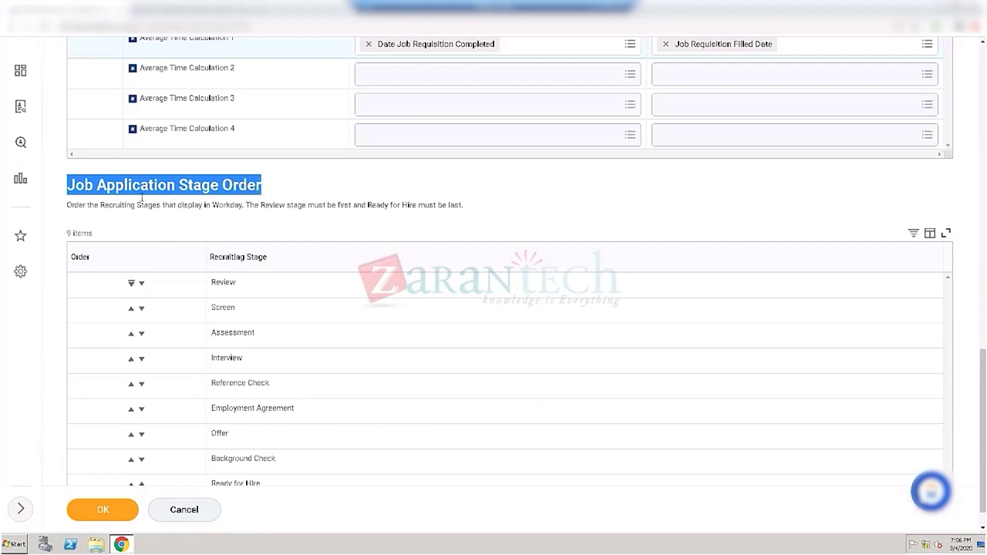
{"action": "scroll", "coordinate": [236, 266], "scroll_direction": "down", "scroll_amount": 1}
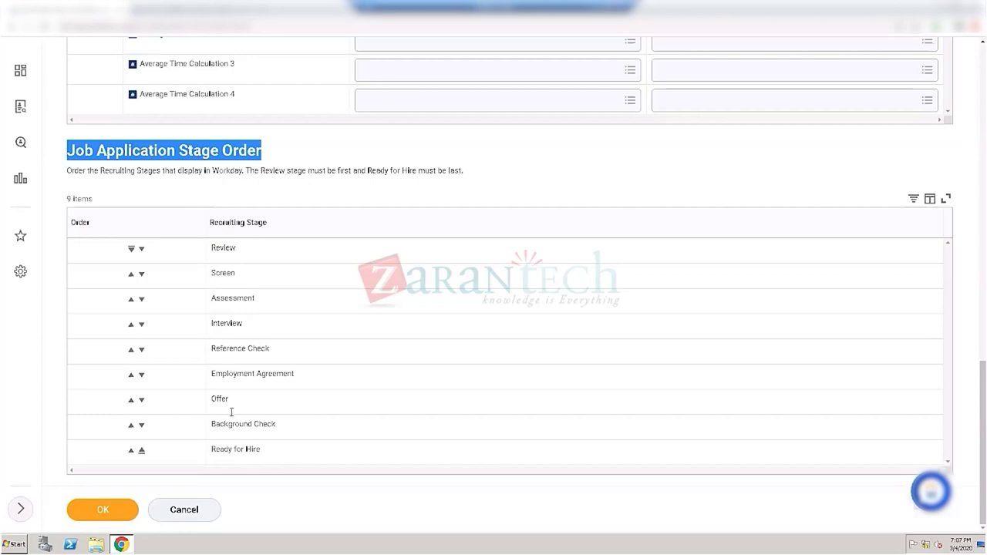
Step: Move Assessment below Interview and Screen above Review in Job Application Stage Order
{"action": "left_click", "coordinate": [141, 300]}
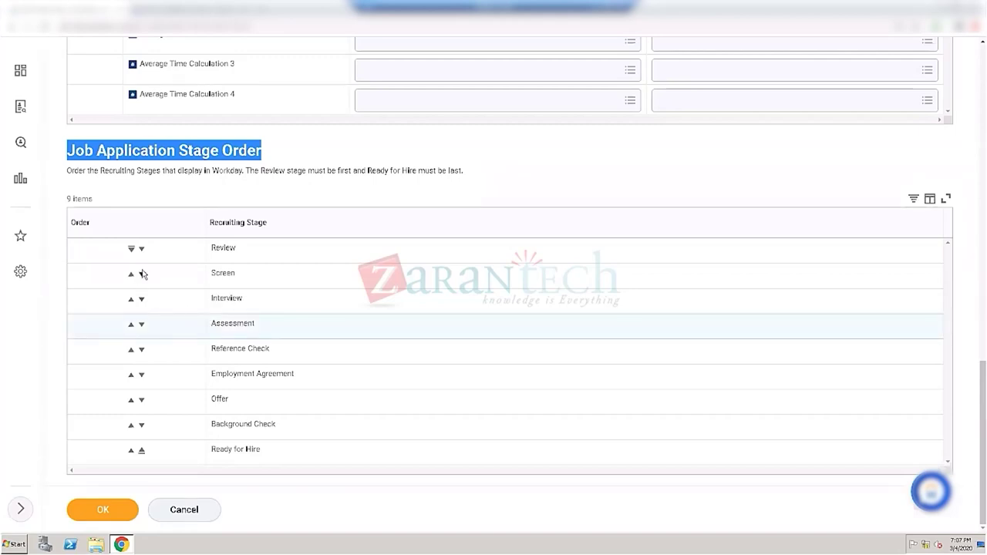
{"action": "left_click", "coordinate": [131, 275]}
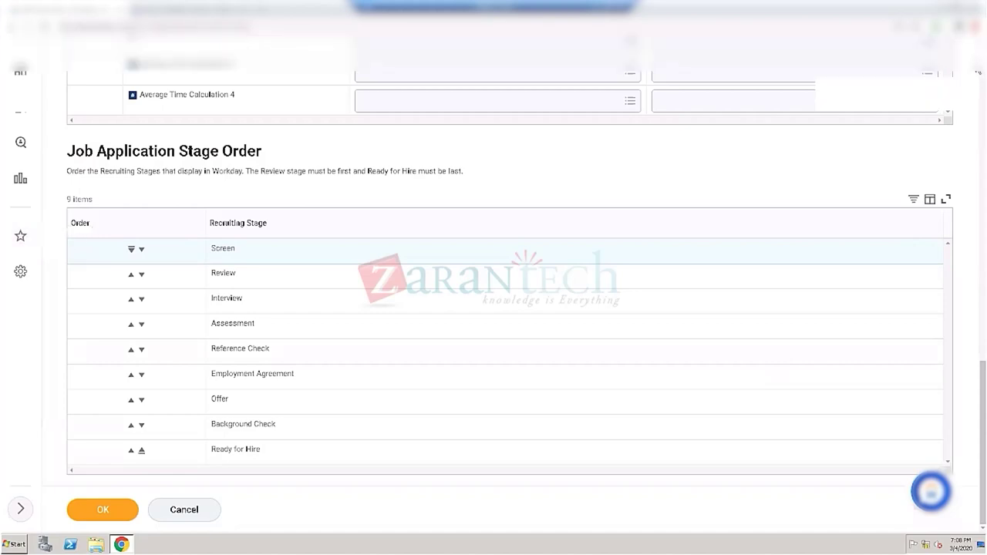
Step: Scroll up to the search box and select the 'edit tenant recruit' query text for replacement
{"action": "scroll", "coordinate": [509, 308], "scroll_direction": "up", "scroll_amount": 5}
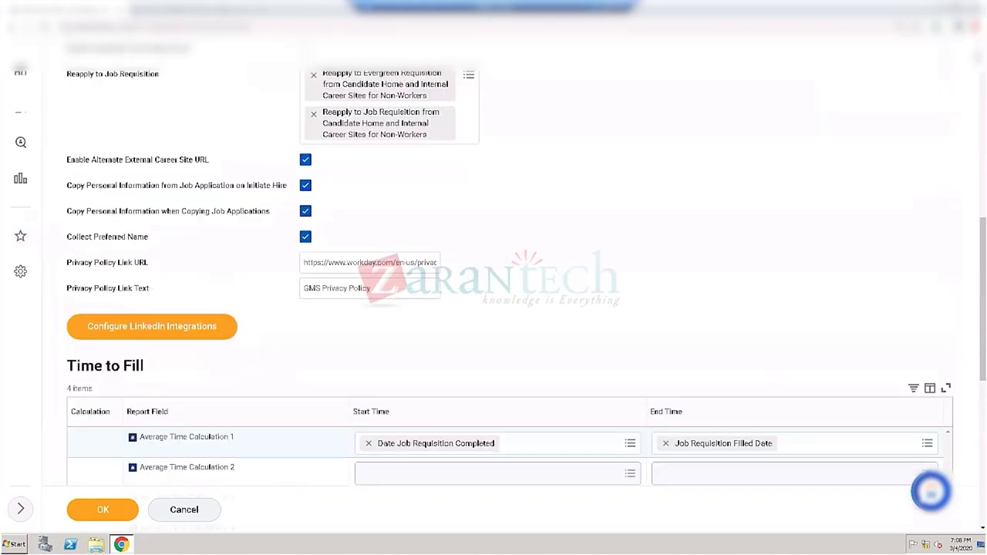
{"action": "scroll", "coordinate": [509, 309], "scroll_direction": "up", "scroll_amount": 10}
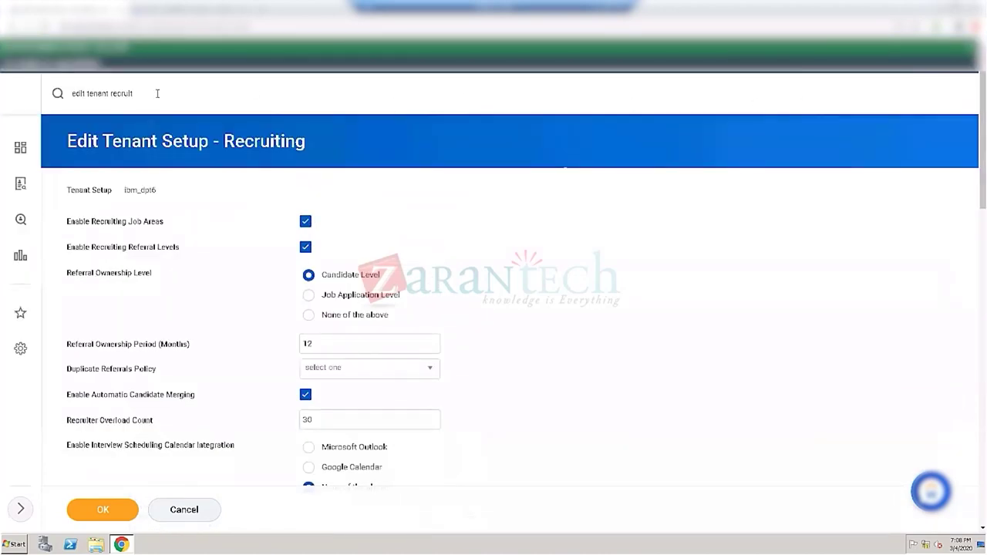
{"action": "left_click", "coordinate": [157, 93]}
{"action": "key", "text": "ctrl+shift+Left"}
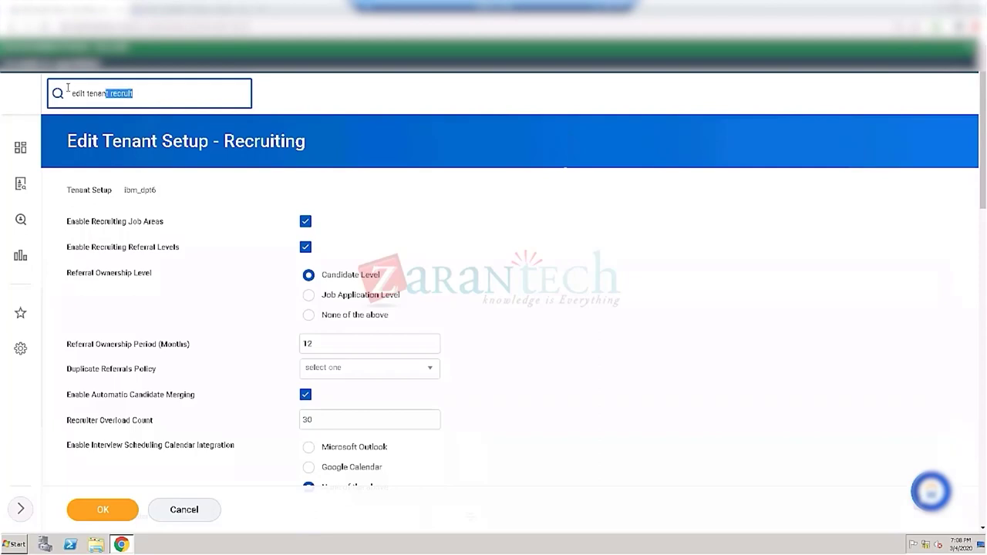
{"action": "key", "text": "ctrl+shift+Left"}
{"action": "key", "text": "ctrl+shift+Left"}
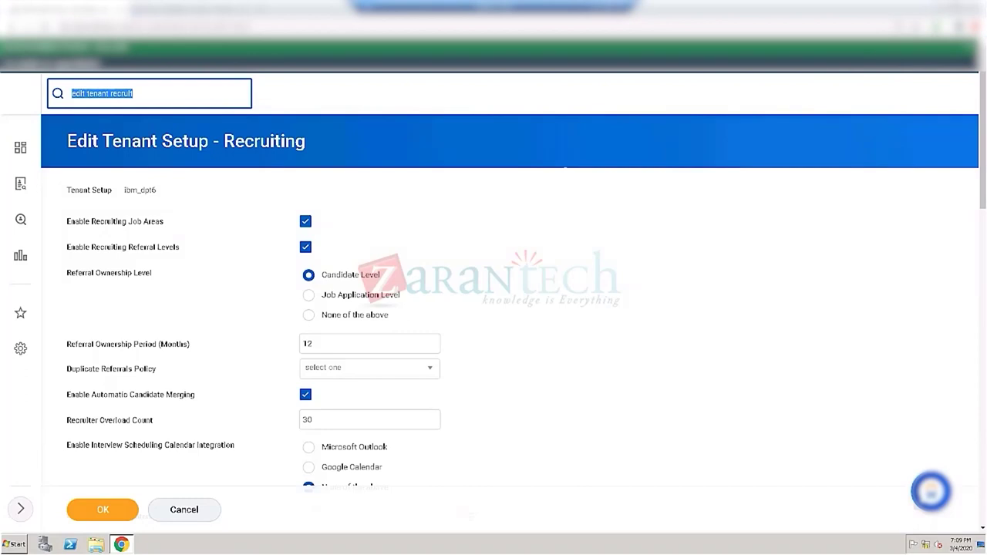
{"action": "left_click", "coordinate": [140, 92]}
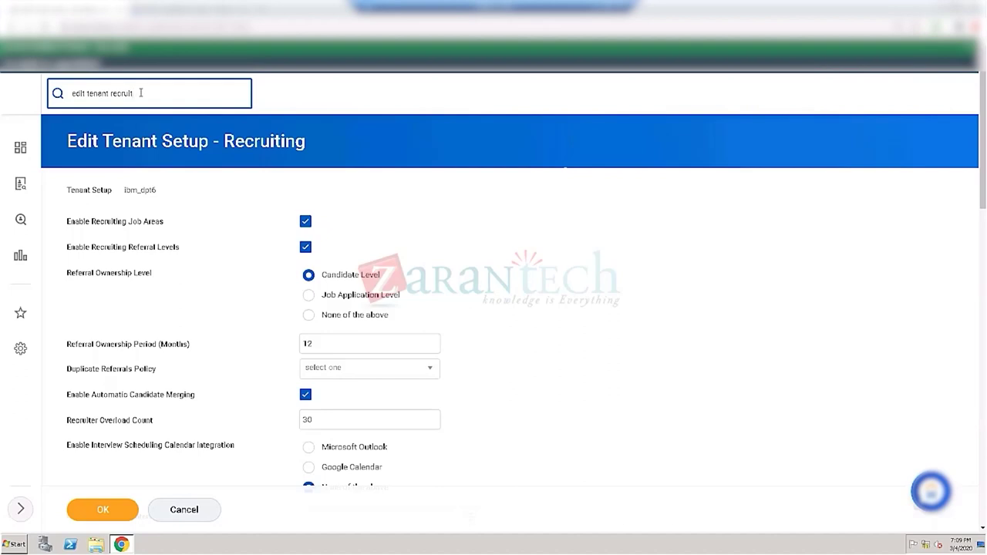
{"action": "left_click_drag", "start_coordinate": [135, 94], "coordinate": [59, 97]}
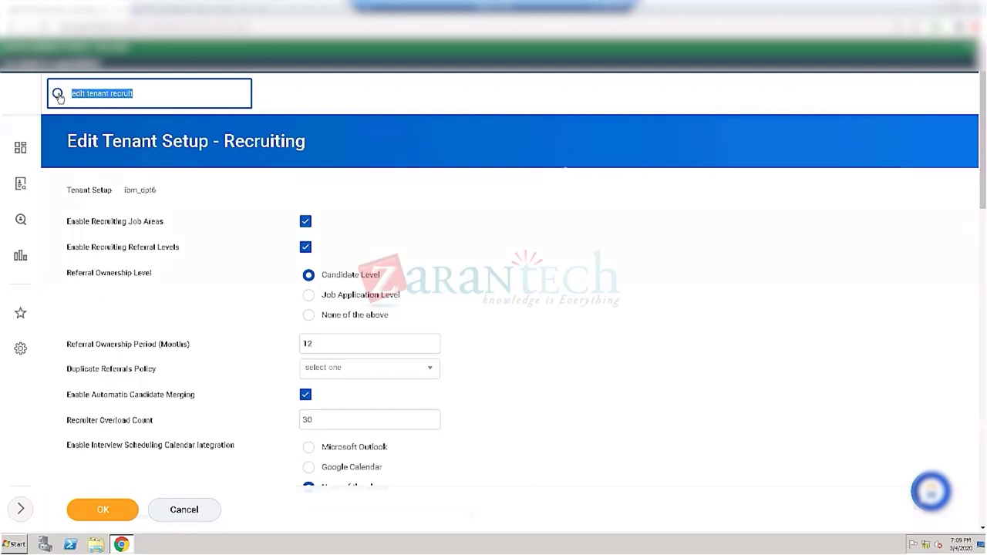
Step: Open View Security Group via 'View sec group', discarding Recruiting setup changes, and open its group prompt
{"action": "type", "text": "Vi"}
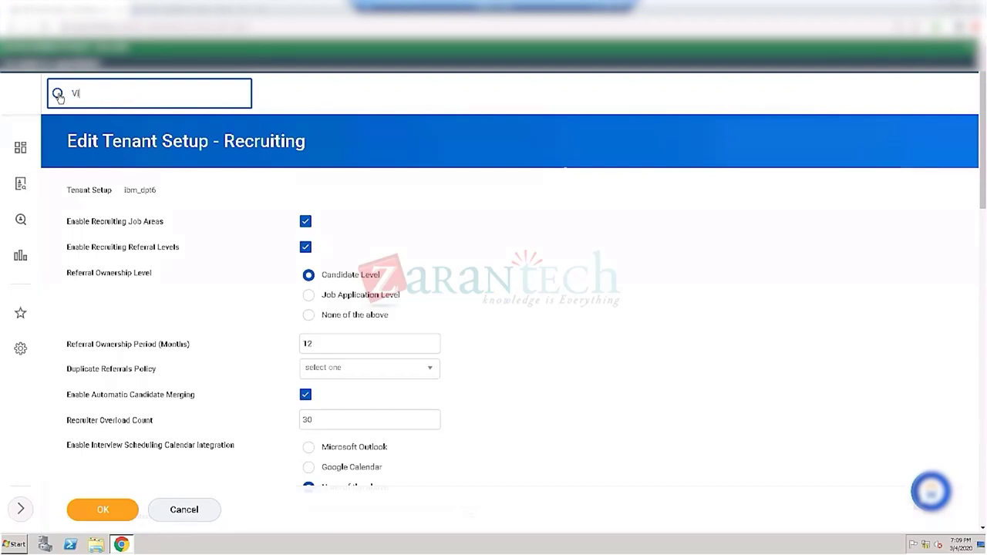
{"action": "type", "text": "ew sec group"}
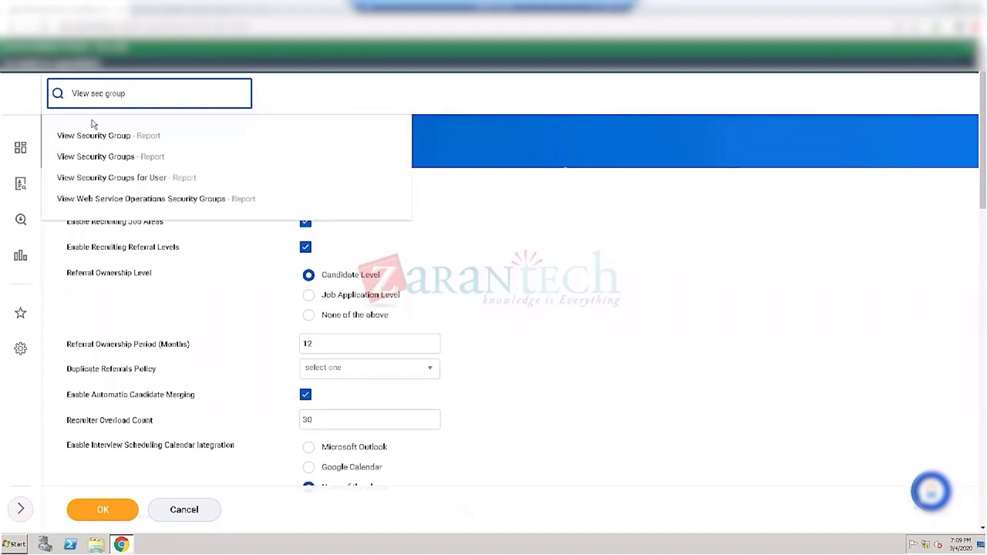
{"action": "left_click", "coordinate": [94, 143]}
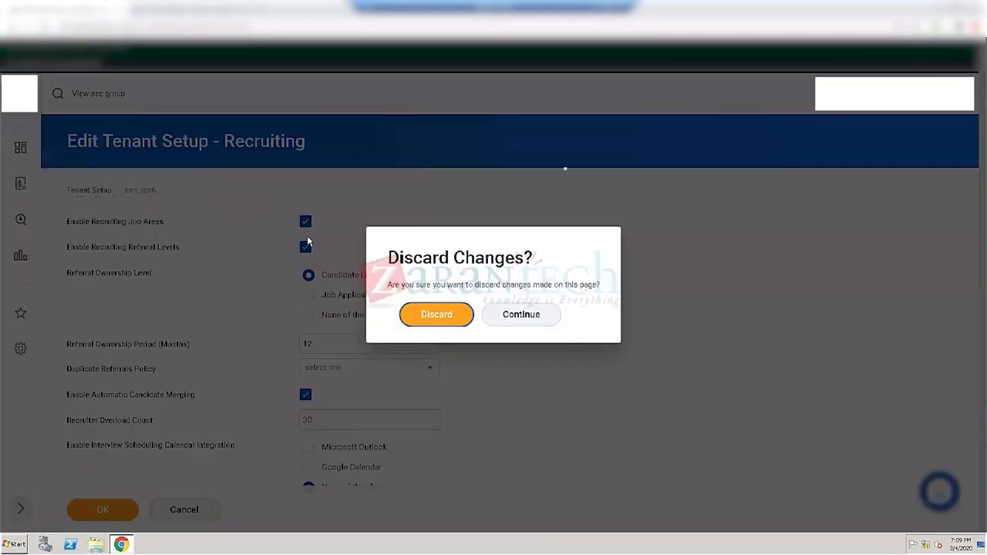
{"action": "left_click", "coordinate": [433, 316]}
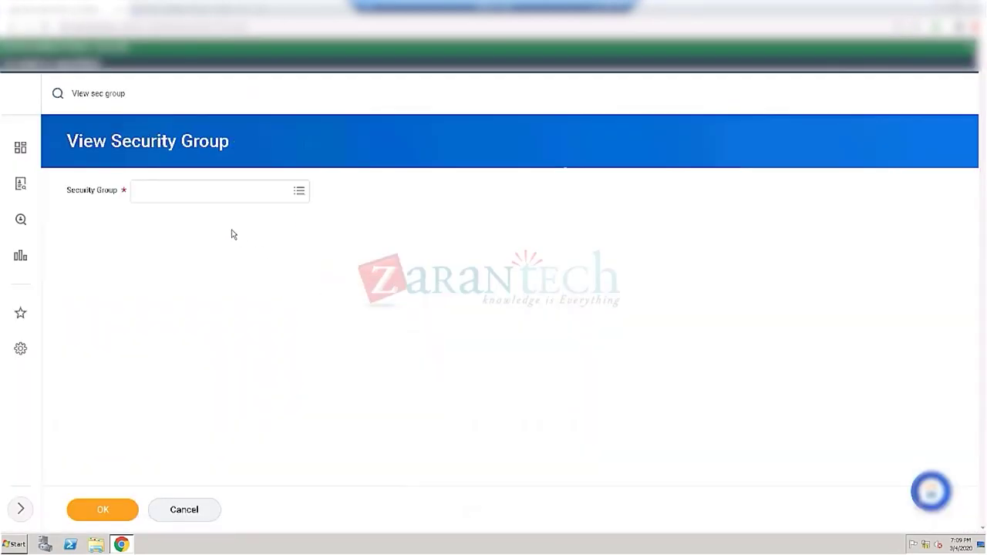
{"action": "left_click", "coordinate": [196, 199]}
Step: Search the Security Group prompt and select Recruiter (Unconstrained) from the results
{"action": "type", "text": "sec"}
{"action": "type", "text": "rui"}
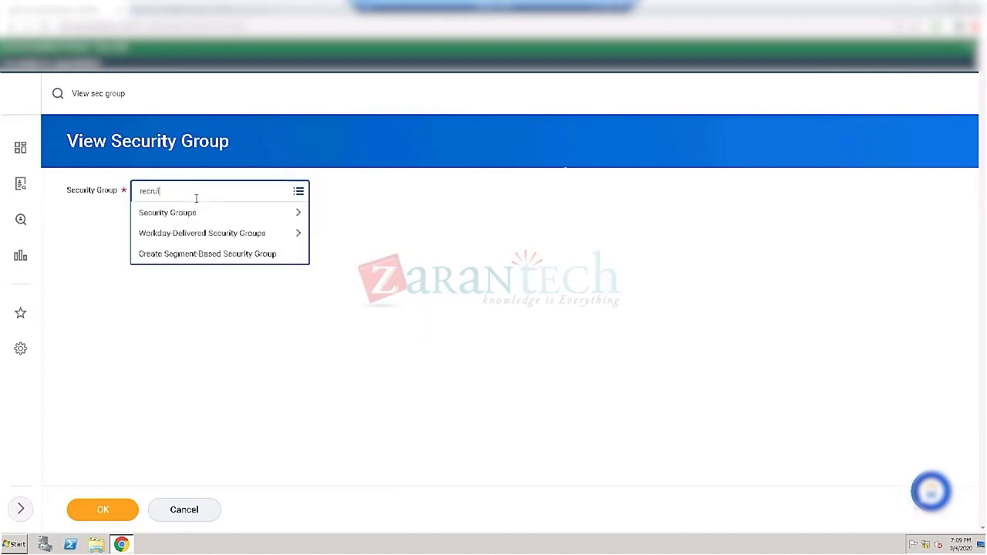
{"action": "key", "text": "Return"}
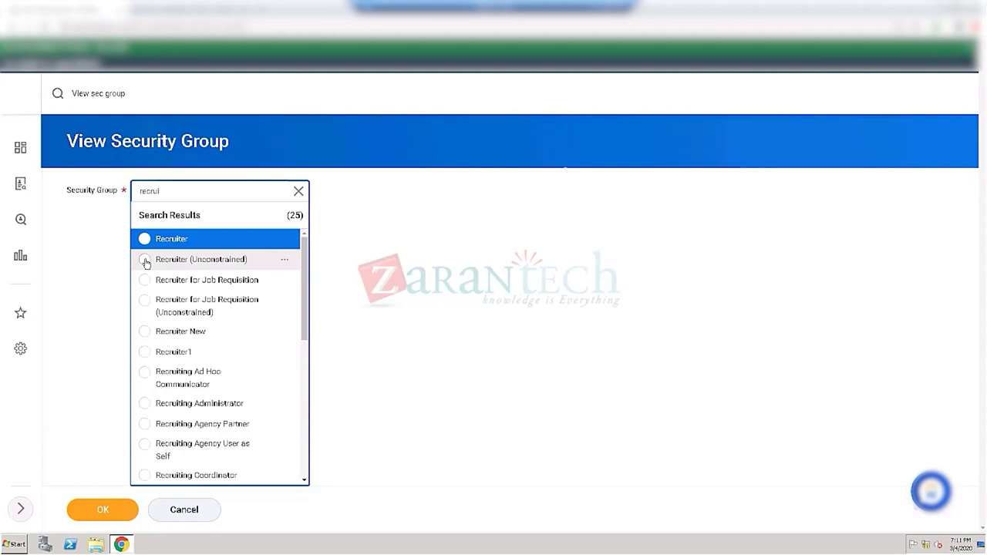
{"action": "left_click", "coordinate": [145, 260]}
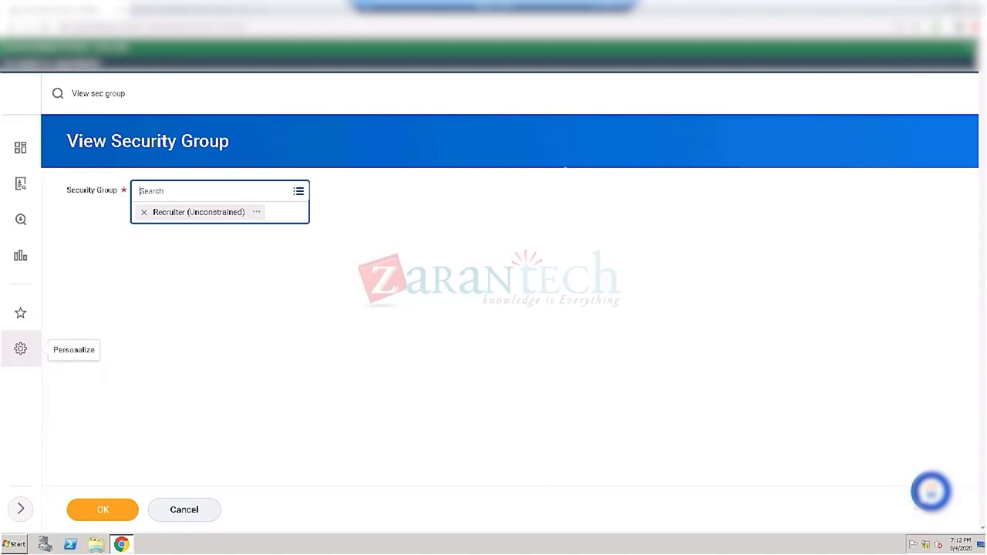
Step: Review the Additional Security Roles notes in the Recruiting spreadsheet's Setup Recruiting tab, then show the reports sheet
{"action": "key", "text": "alt+Tab"}
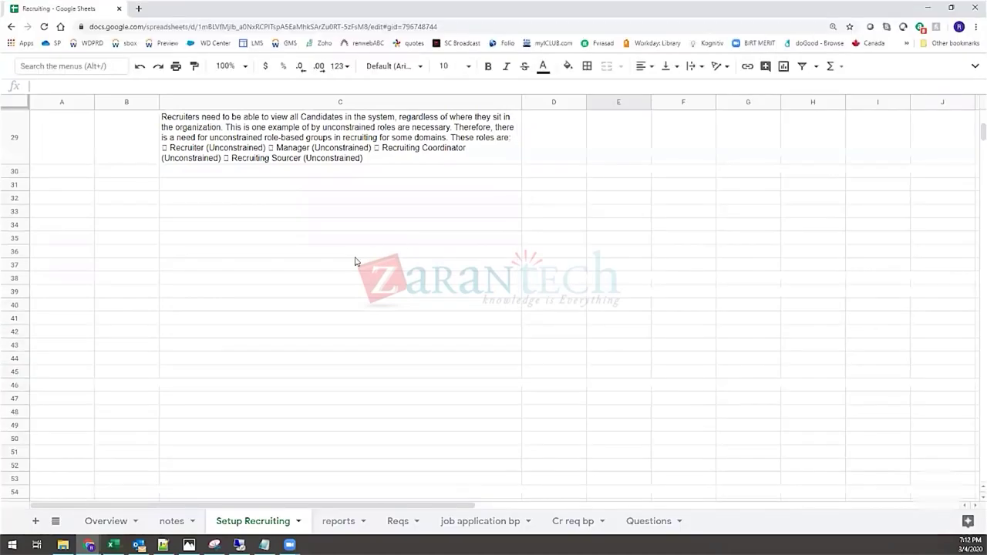
{"action": "scroll", "coordinate": [355, 261], "scroll_direction": "up", "scroll_amount": 3}
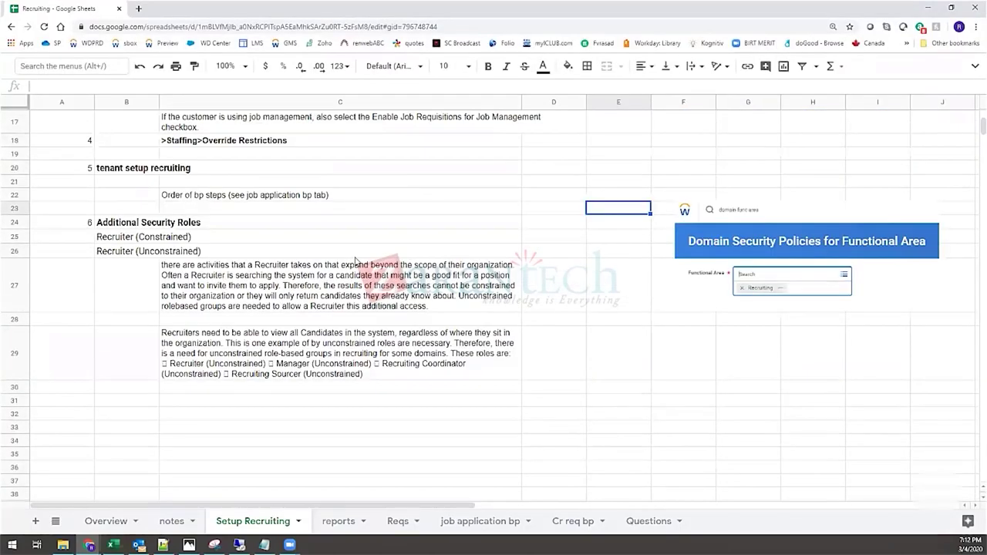
{"action": "scroll", "coordinate": [354, 261], "scroll_direction": "up", "scroll_amount": 3}
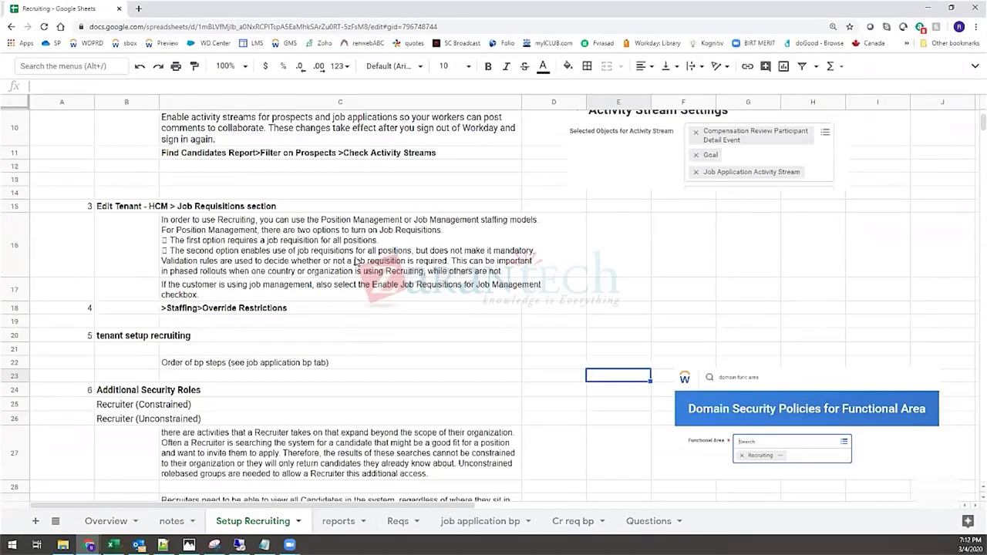
{"action": "scroll", "coordinate": [297, 293], "scroll_direction": "down", "scroll_amount": 2}
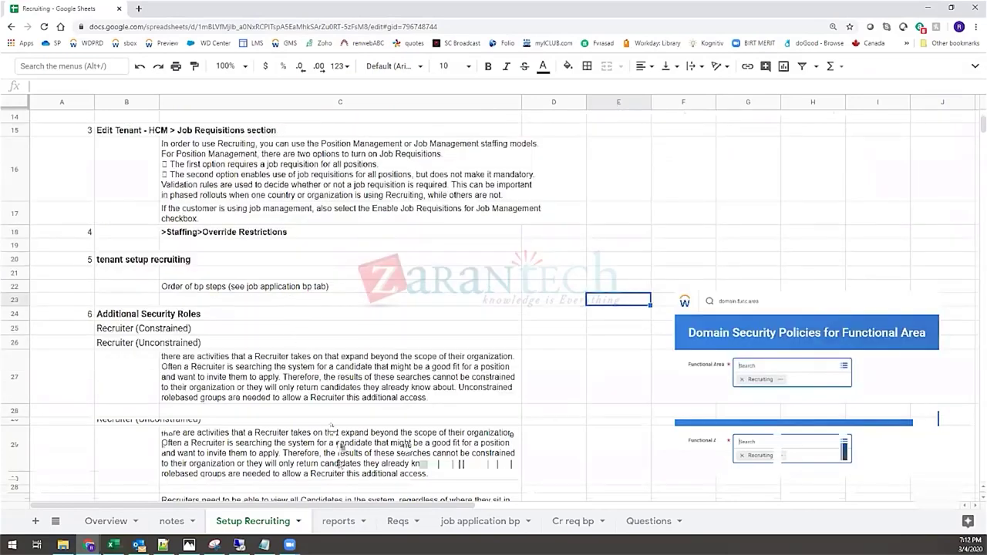
{"action": "left_click", "coordinate": [338, 521]}
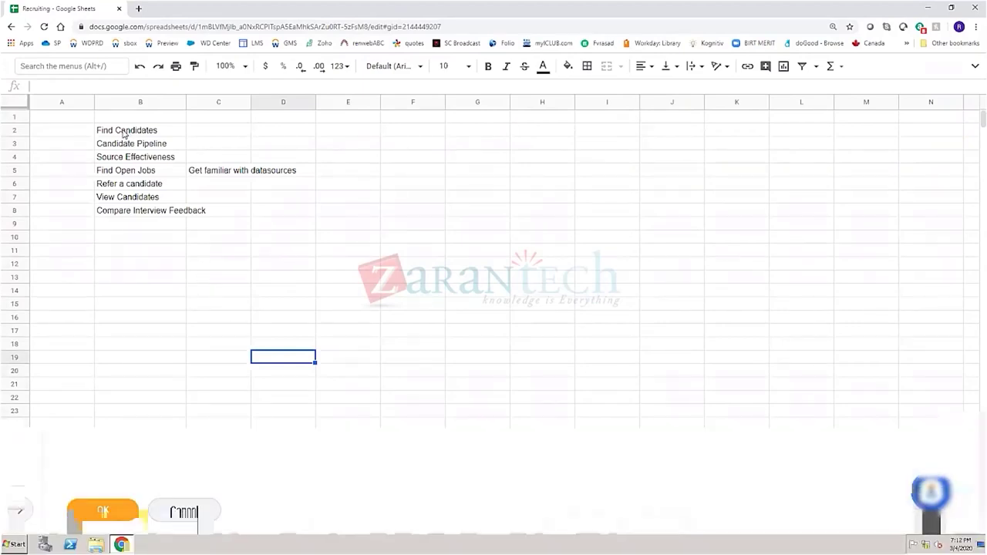
{"action": "left_click", "coordinate": [121, 133]}
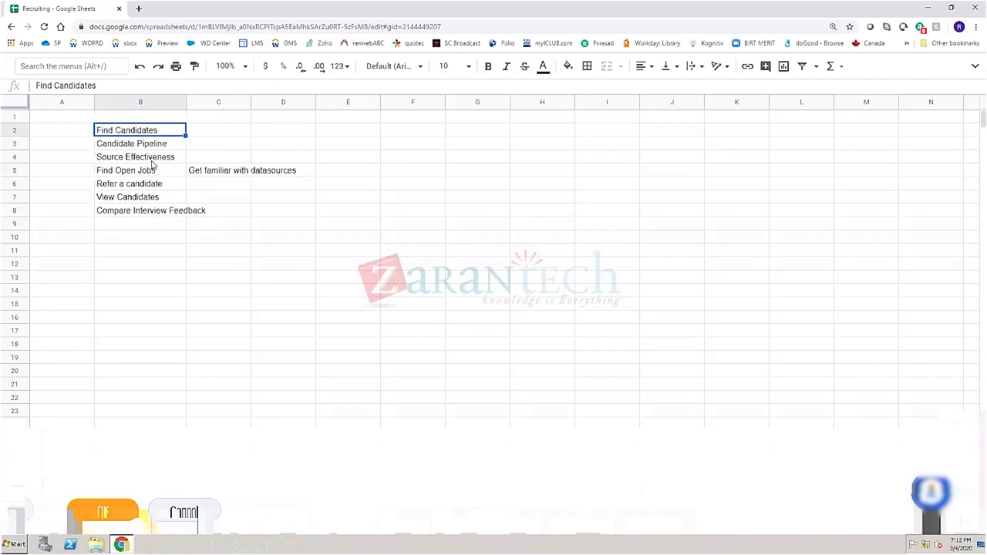
{"action": "left_click", "coordinate": [114, 176]}
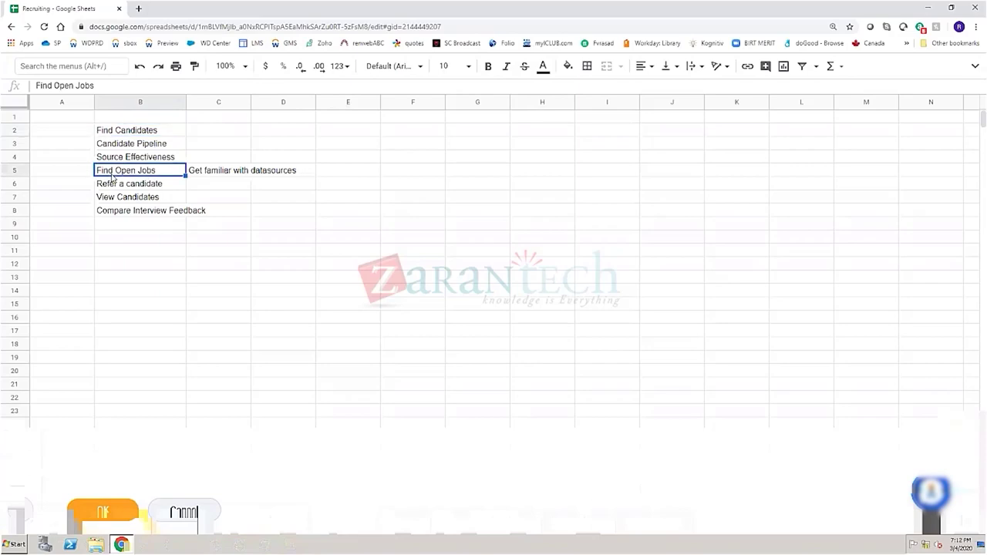
{"action": "left_click", "coordinate": [129, 188]}
{"action": "left_click", "coordinate": [141, 202]}
{"action": "left_click", "coordinate": [112, 215]}
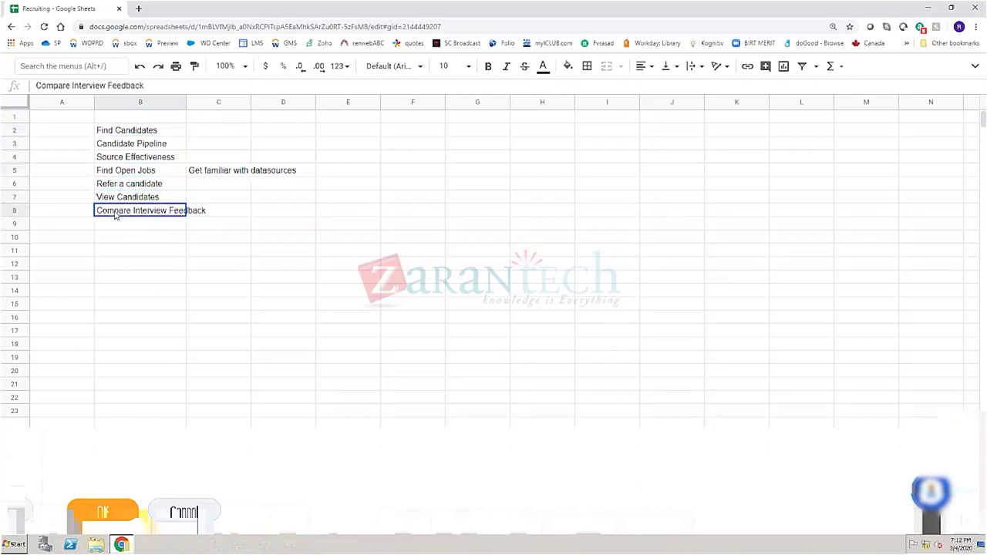
{"action": "left_click", "coordinate": [151, 251]}
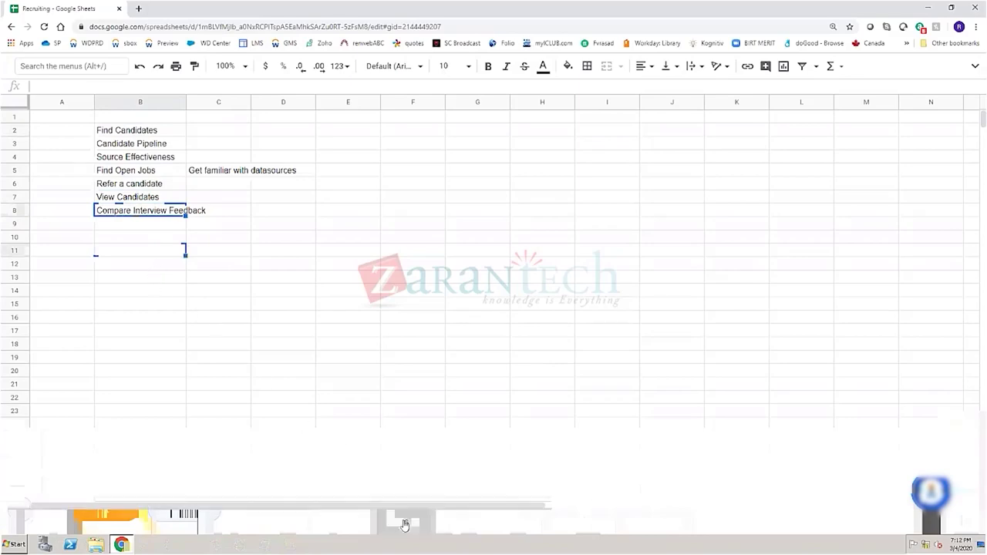
{"action": "left_click", "coordinate": [405, 524]}
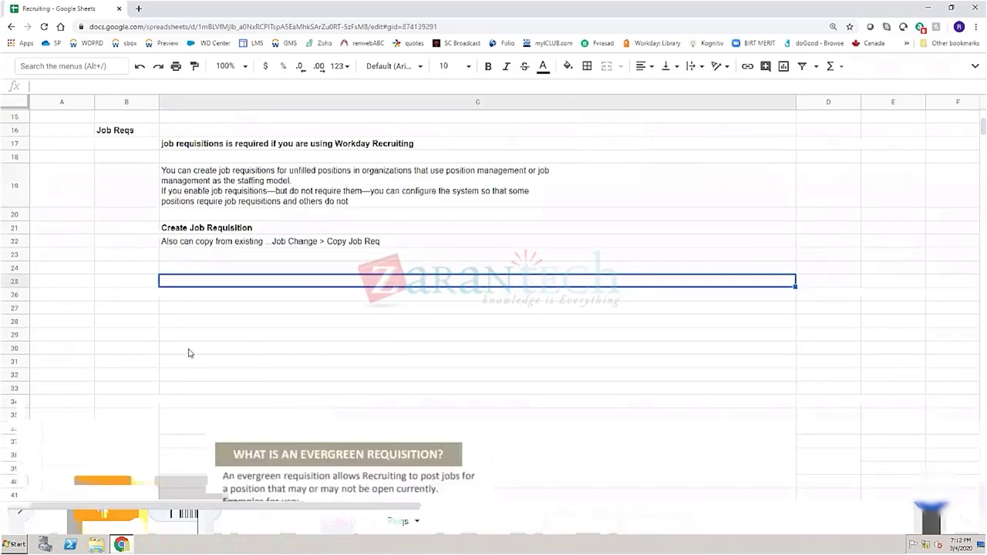
{"action": "scroll", "coordinate": [136, 353], "scroll_direction": "up", "scroll_amount": 1}
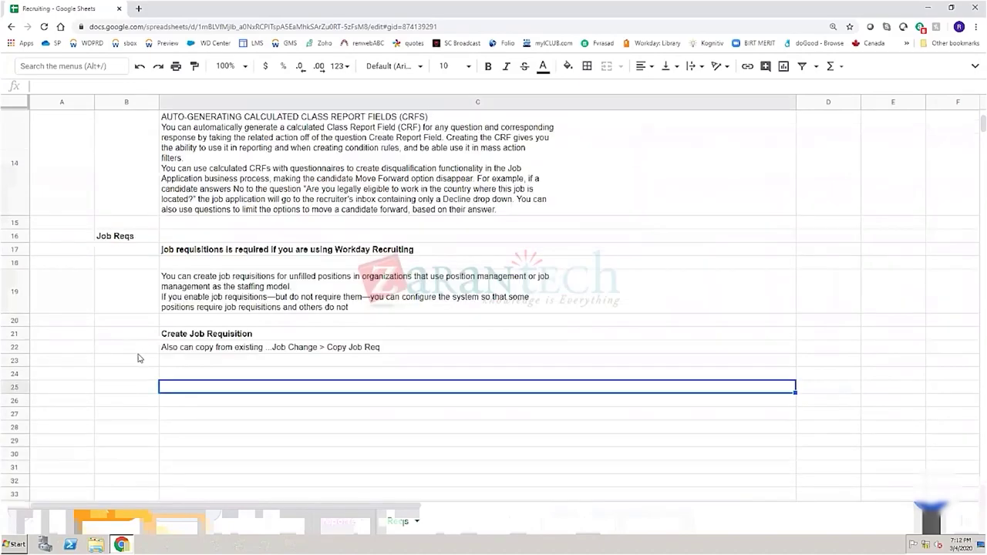
{"action": "scroll", "coordinate": [138, 359], "scroll_direction": "down", "scroll_amount": 2}
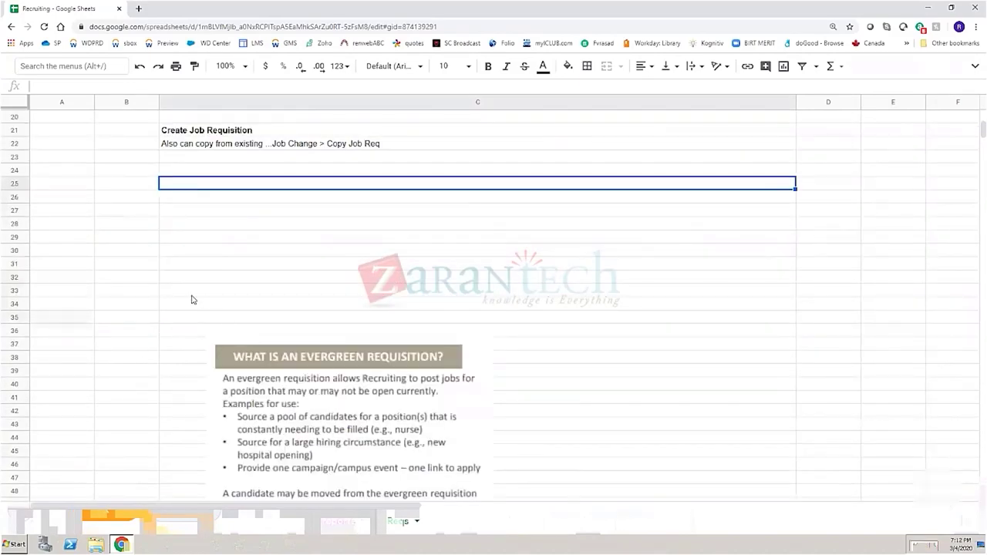
{"action": "scroll", "coordinate": [193, 298], "scroll_direction": "up", "scroll_amount": 5}
{"action": "scroll", "coordinate": [157, 294], "scroll_direction": "up", "scroll_amount": 1}
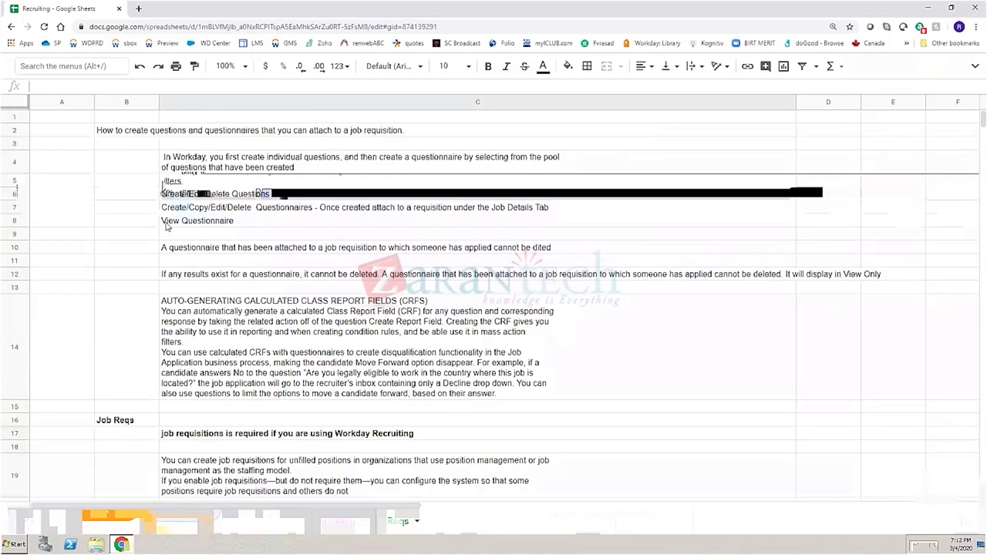
{"action": "scroll", "coordinate": [130, 256], "scroll_direction": "down", "scroll_amount": 3}
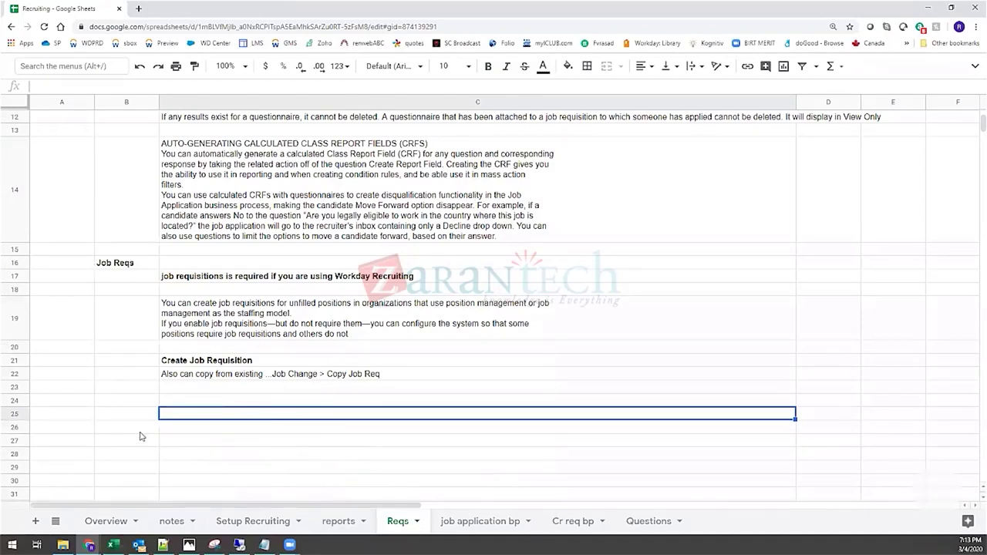
Step: View the reports sheet with cell E18 selected, then return to the Workday browser window
{"action": "left_click", "coordinate": [340, 523]}
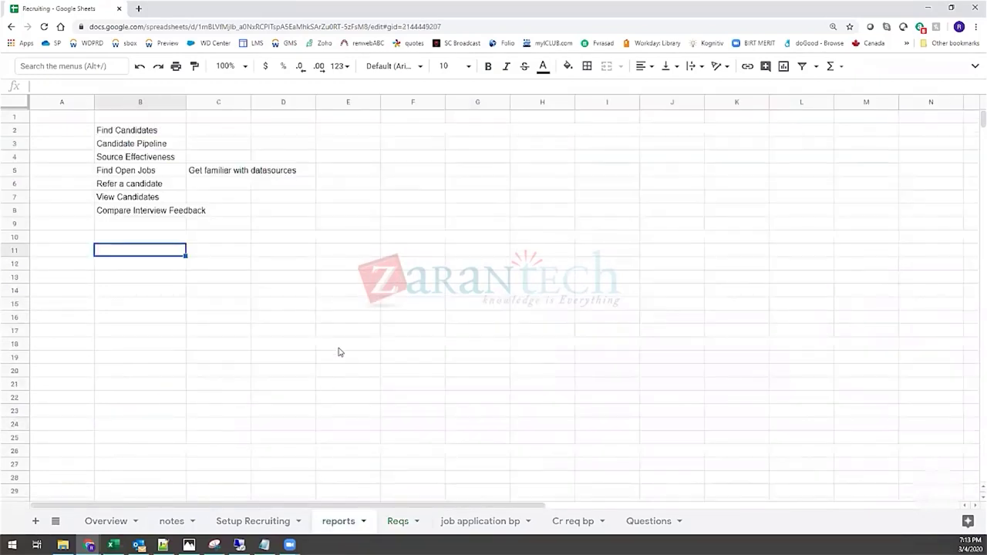
{"action": "left_click", "coordinate": [341, 345]}
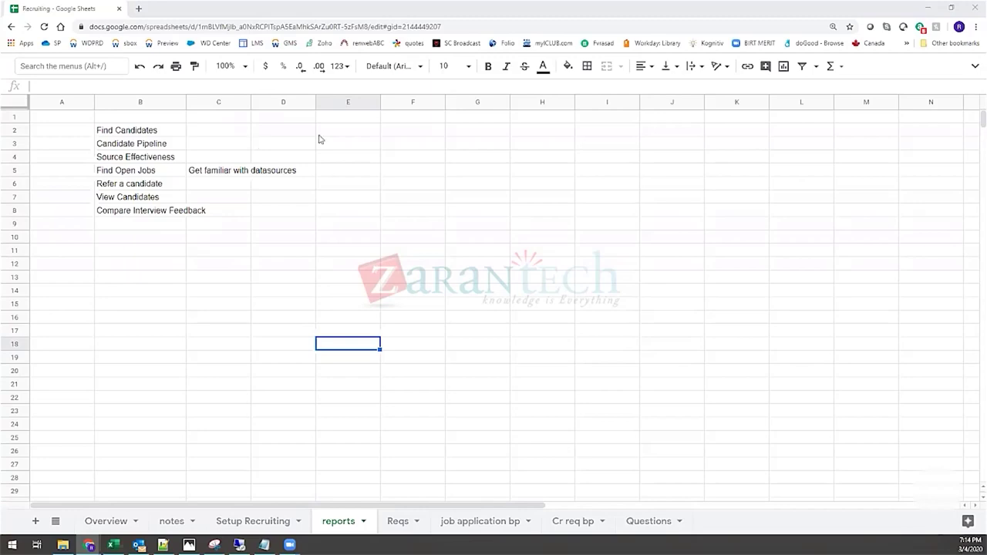
{"action": "left_click", "coordinate": [476, 21]}
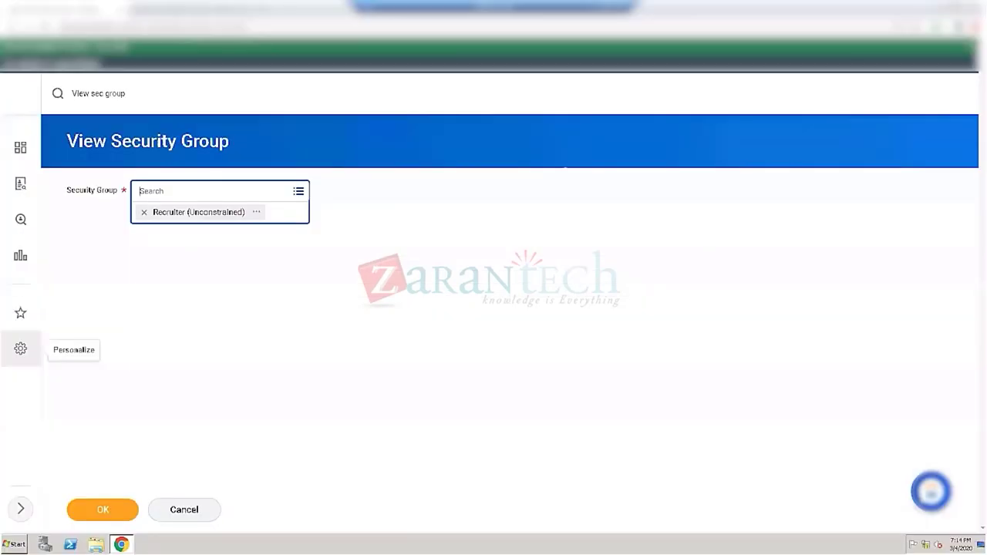
Step: Replace the Workday search with 'compensation details' and pick RM Compensation Details - Report
{"action": "left_click", "coordinate": [136, 94]}
{"action": "key", "text": "ctrl+a"}
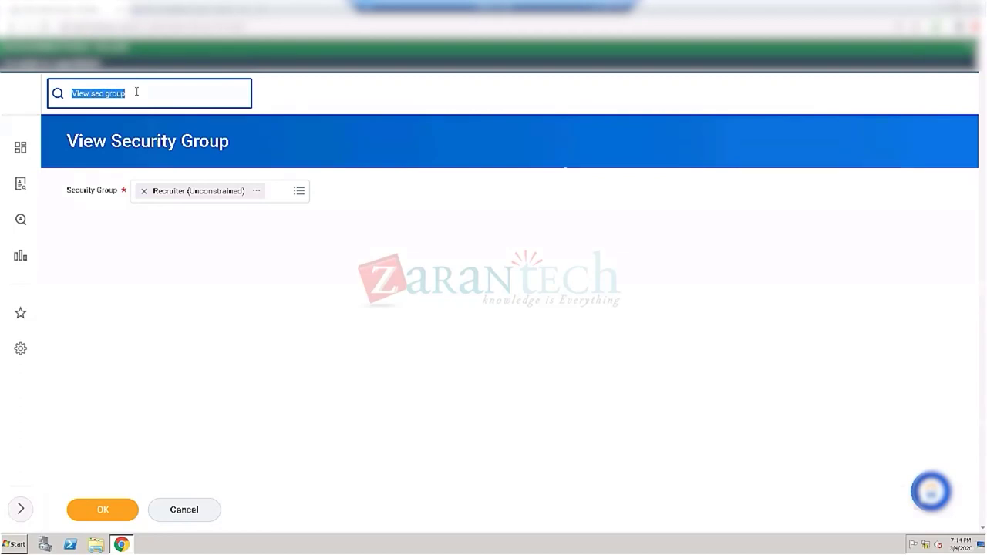
{"action": "type", "text": "c"}
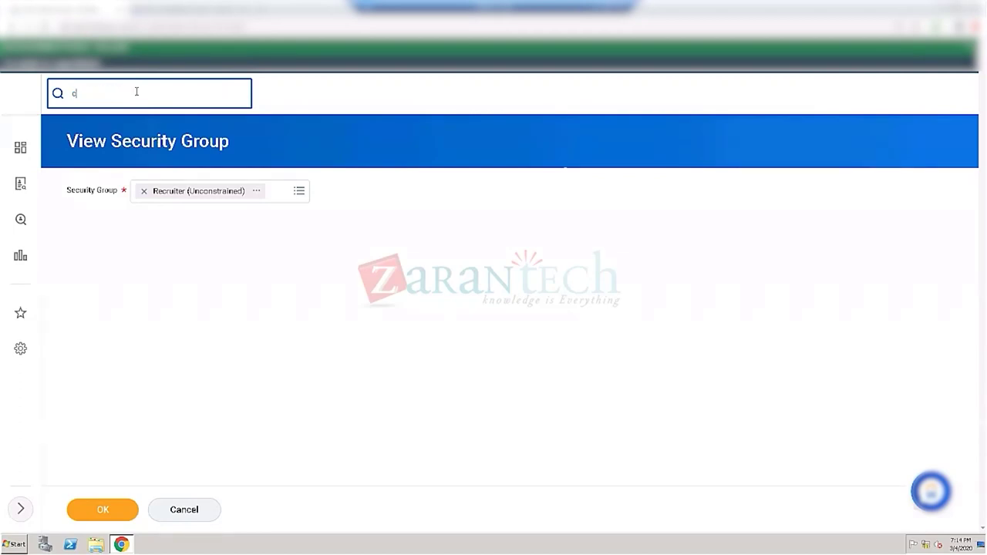
{"action": "type", "text": "ompens"}
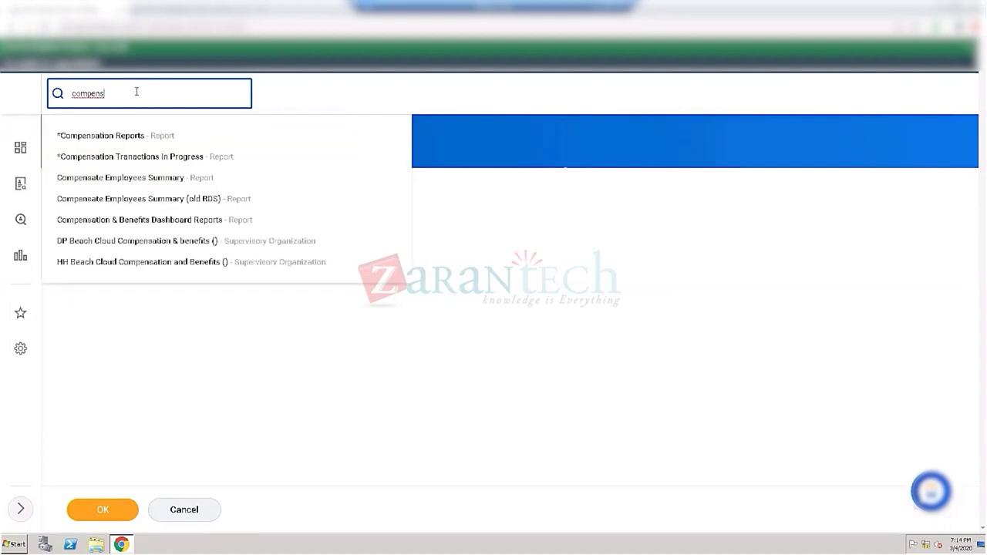
{"action": "type", "text": "et"}
{"action": "type", "text": "ion details"}
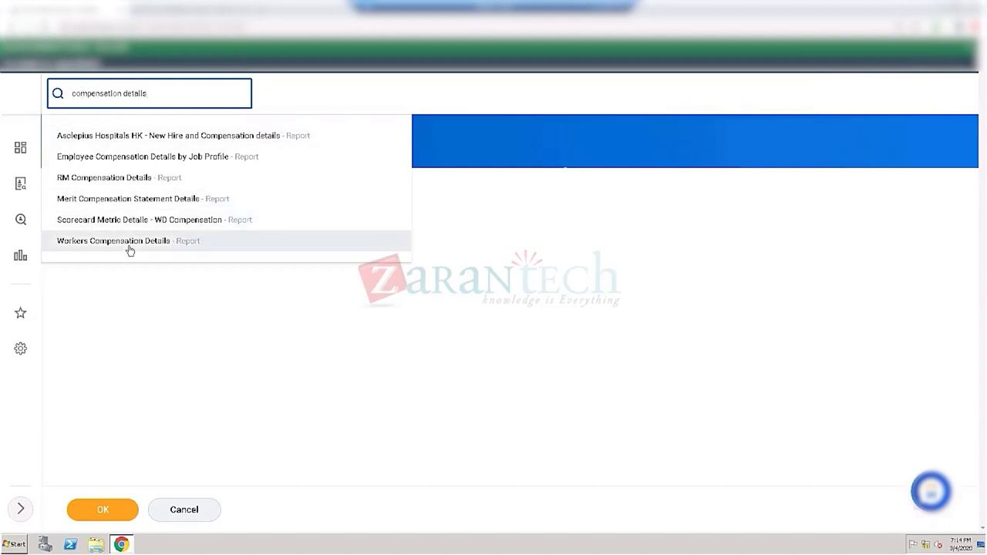
{"action": "left_click", "coordinate": [97, 179]}
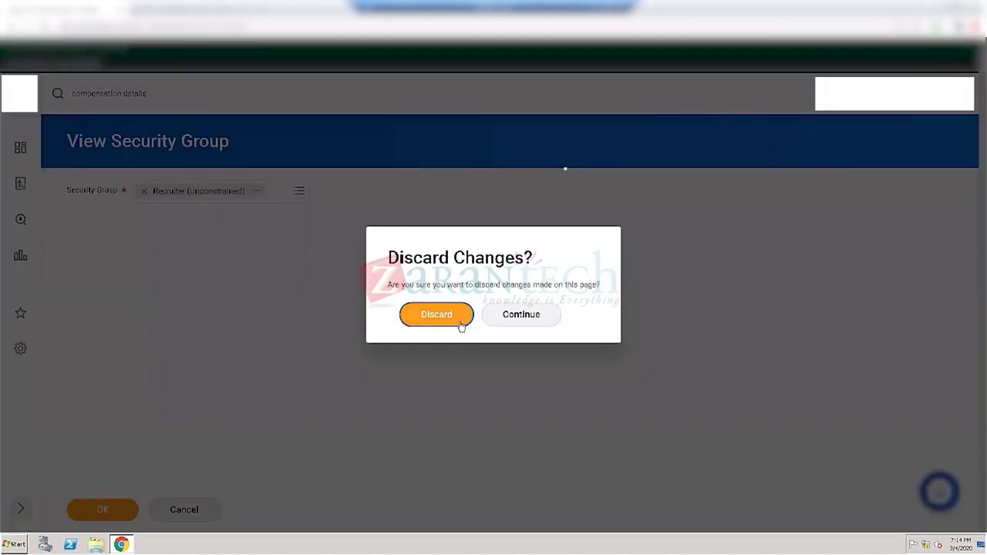
Step: Discard the security group page changes and run the report with the existing Senior Leader and 04/03/2020 prompts
{"action": "left_click", "coordinate": [458, 321]}
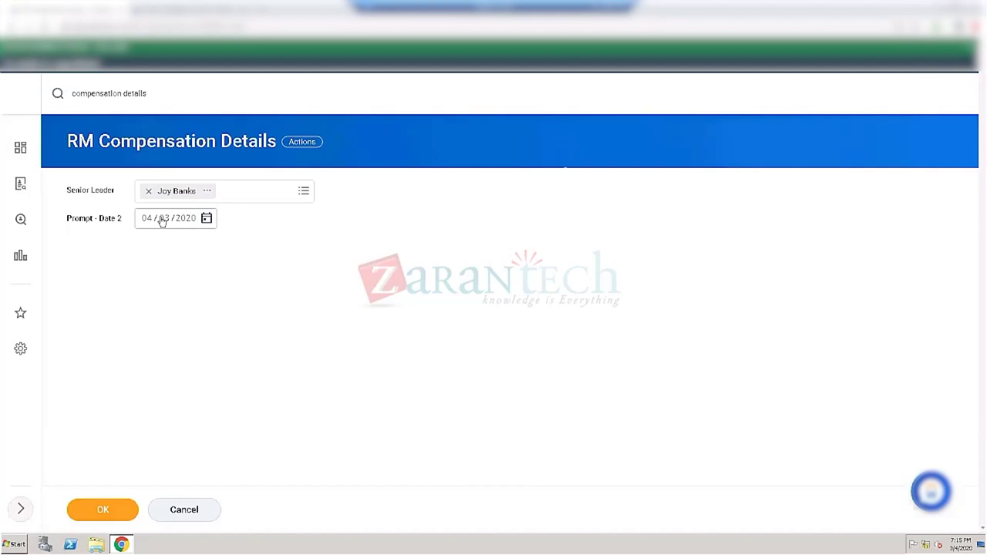
{"action": "left_click", "coordinate": [100, 513]}
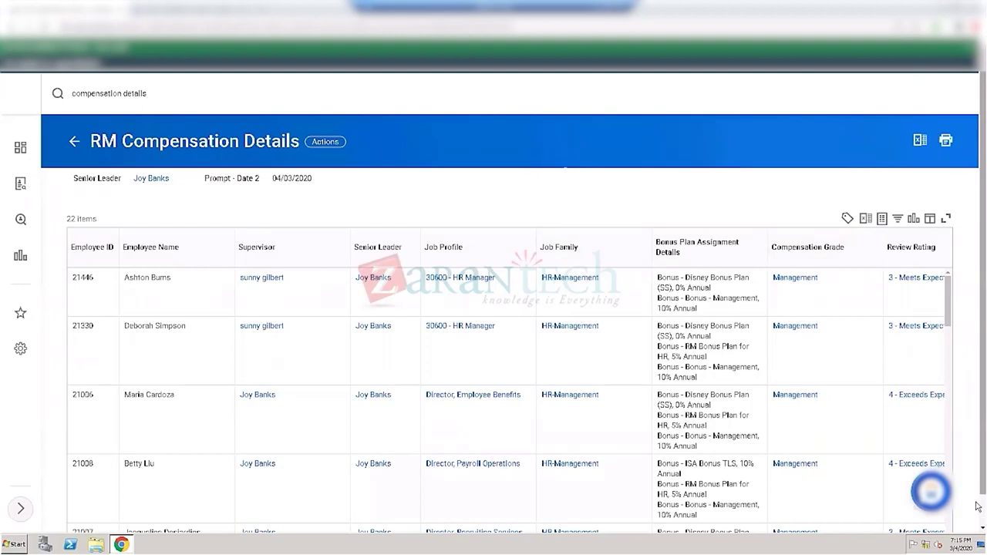
Step: Scroll the RM Compensation Details output sideways to review its remaining columns
{"action": "scroll", "coordinate": [978, 505], "scroll_direction": "down", "scroll_amount": 1}
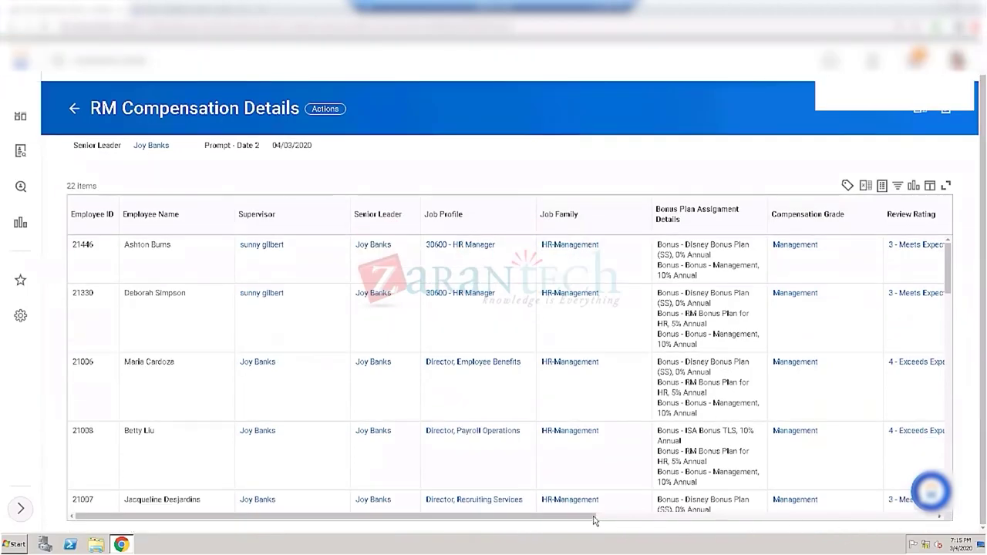
{"action": "left_click_drag", "start_coordinate": [594, 521], "coordinate": [978, 484]}
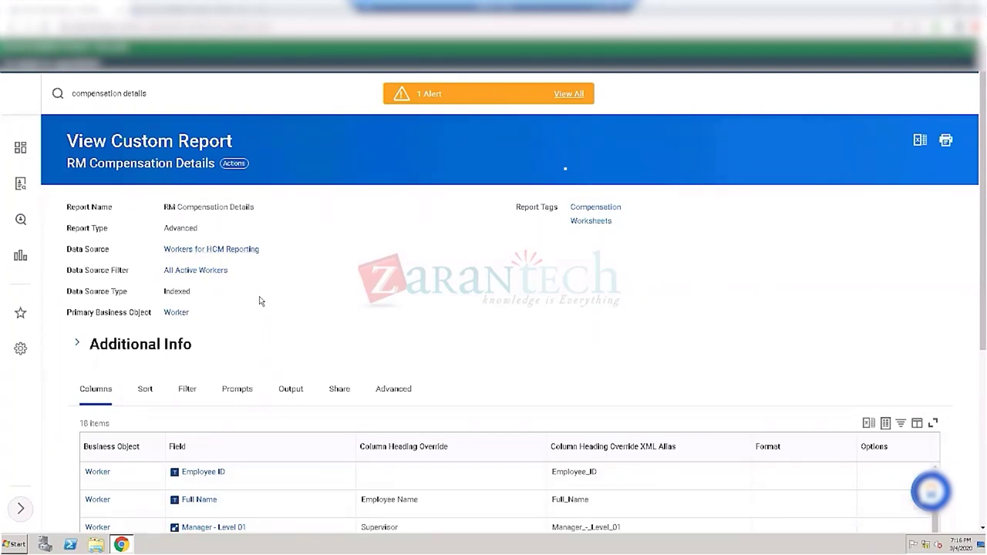
{"action": "scroll", "coordinate": [244, 323], "scroll_direction": "down", "scroll_amount": 1}
{"action": "scroll", "coordinate": [245, 326], "scroll_direction": "down", "scroll_amount": 1}
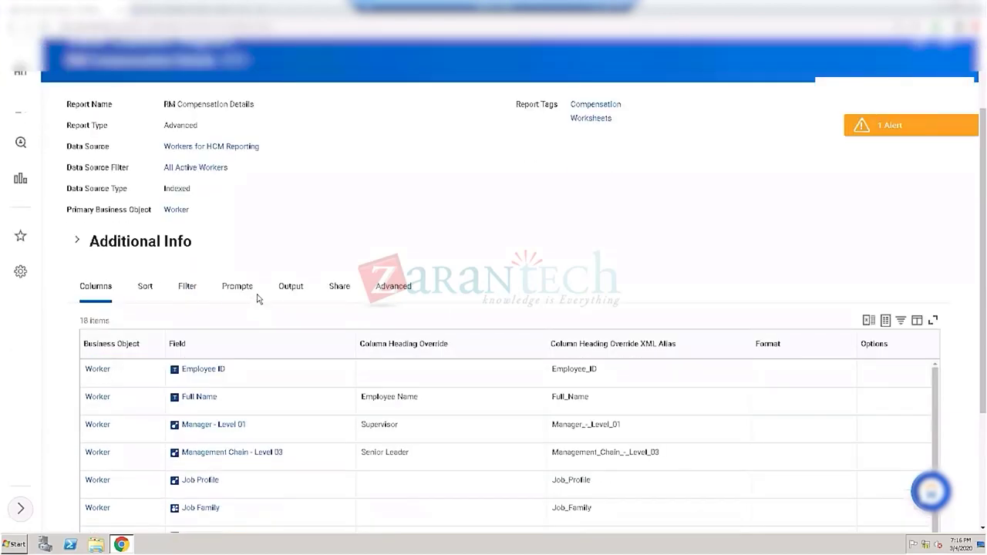
{"action": "scroll", "coordinate": [259, 298], "scroll_direction": "down", "scroll_amount": 2}
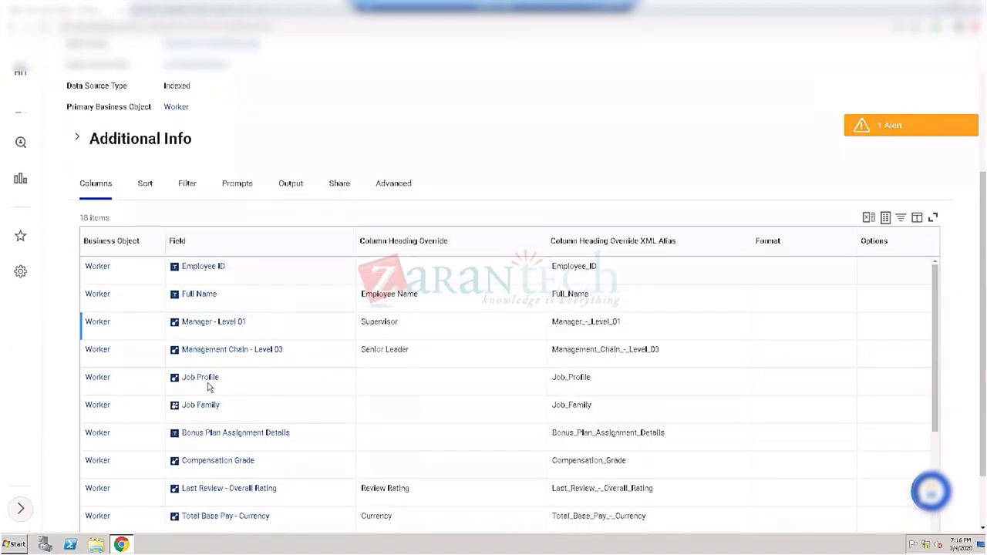
{"action": "scroll", "coordinate": [150, 388], "scroll_direction": "down", "scroll_amount": 3}
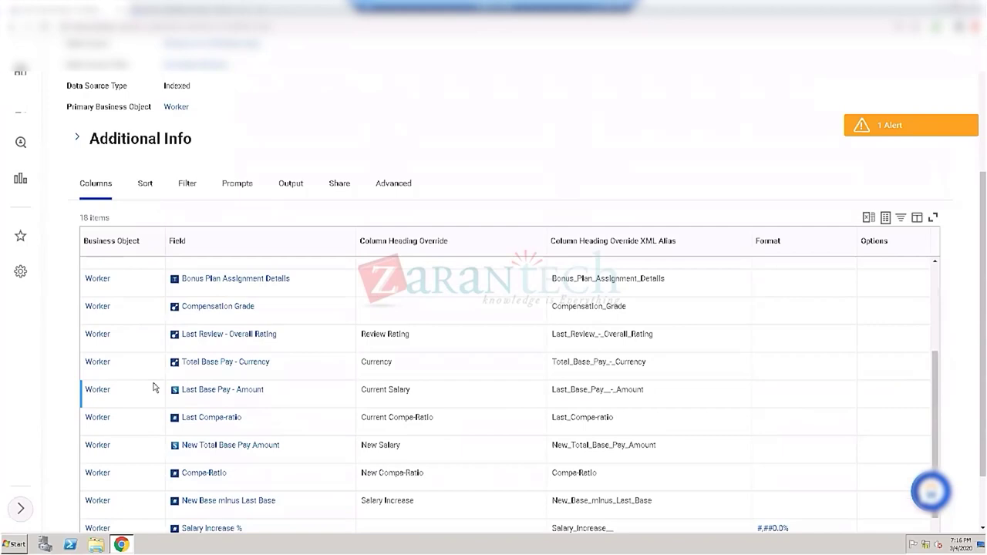
{"action": "scroll", "coordinate": [159, 399], "scroll_direction": "down", "scroll_amount": 1}
{"action": "scroll", "coordinate": [199, 486], "scroll_direction": "down", "scroll_amount": 1}
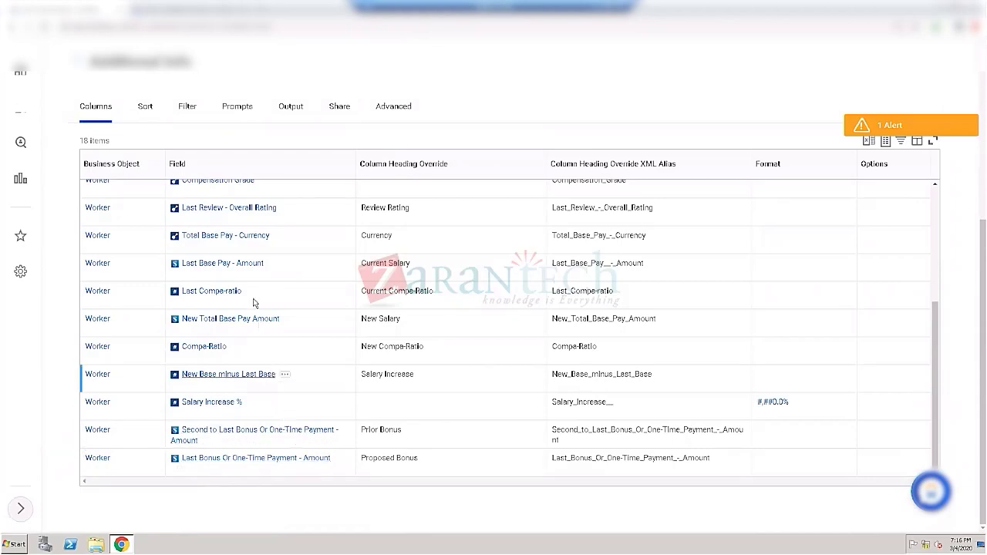
{"action": "scroll", "coordinate": [255, 293], "scroll_direction": "up", "scroll_amount": 3}
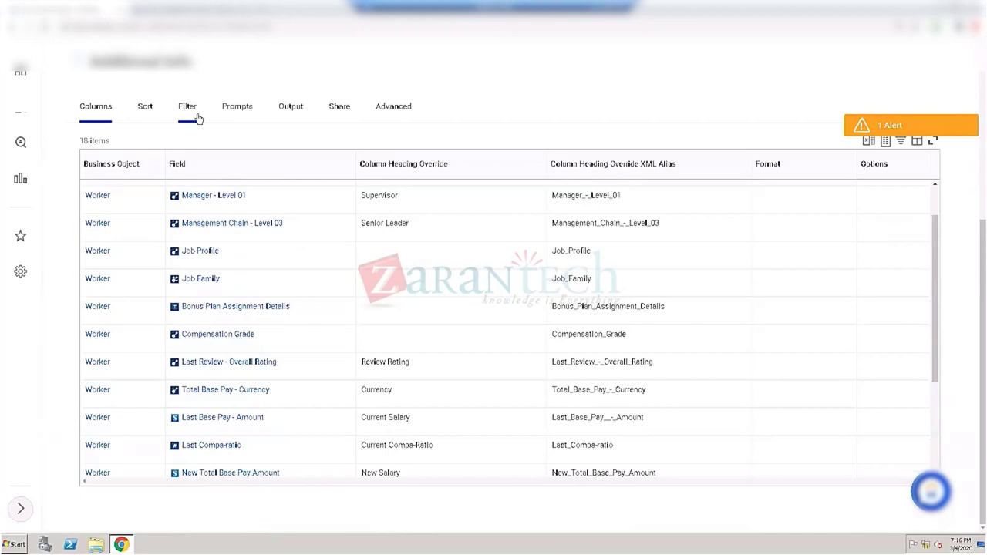
{"action": "left_click", "coordinate": [189, 108]}
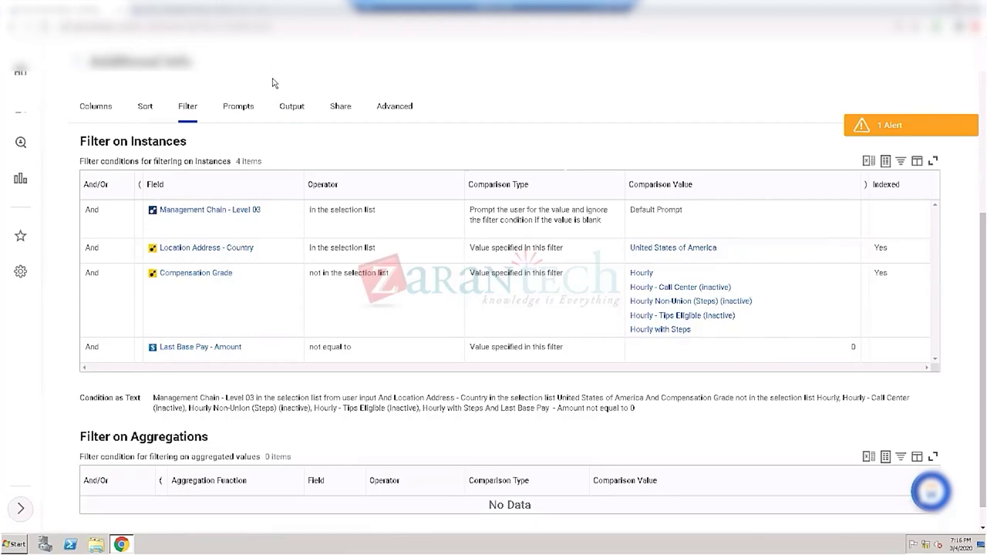
{"action": "scroll", "coordinate": [272, 84], "scroll_direction": "up", "scroll_amount": 3}
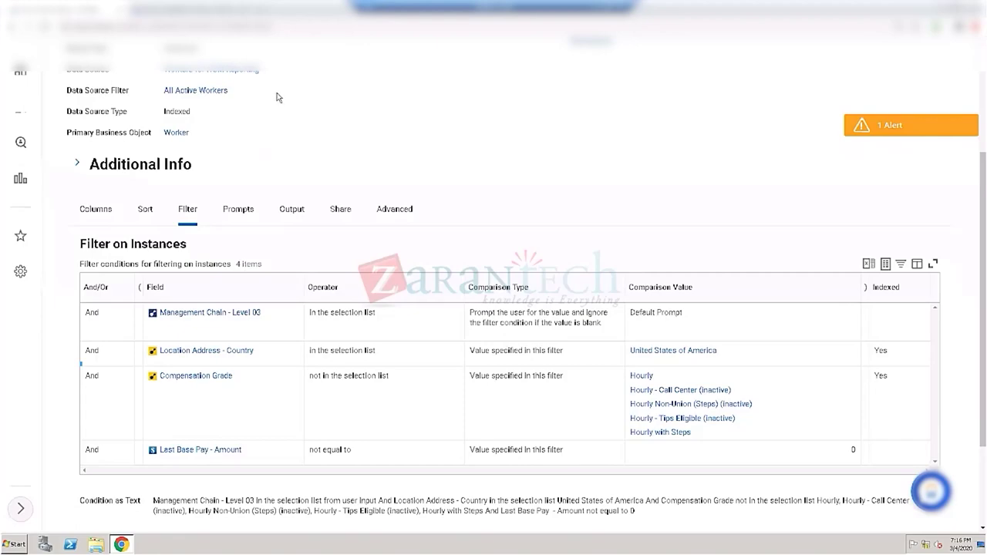
{"action": "scroll", "coordinate": [270, 101], "scroll_direction": "up", "scroll_amount": 1}
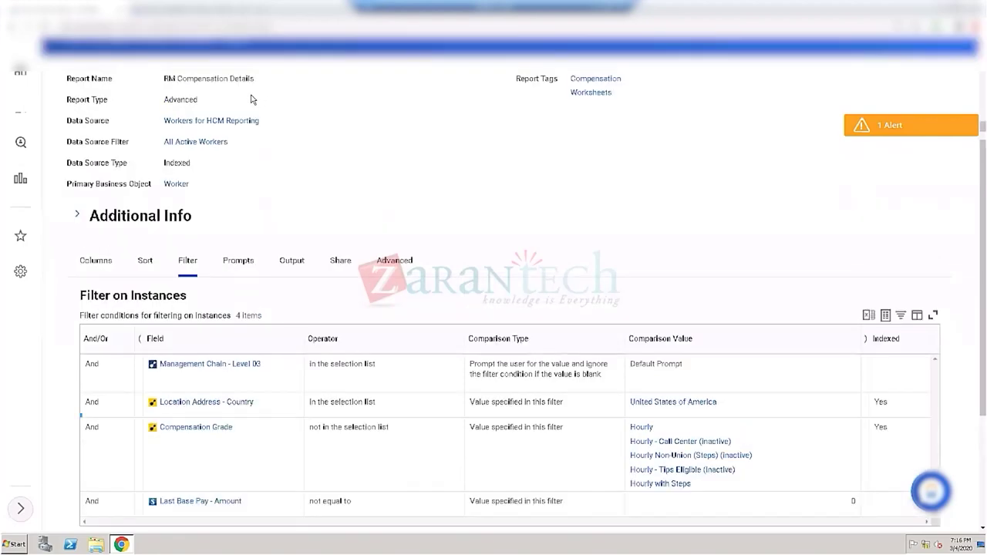
{"action": "scroll", "coordinate": [255, 131], "scroll_direction": "up", "scroll_amount": 2}
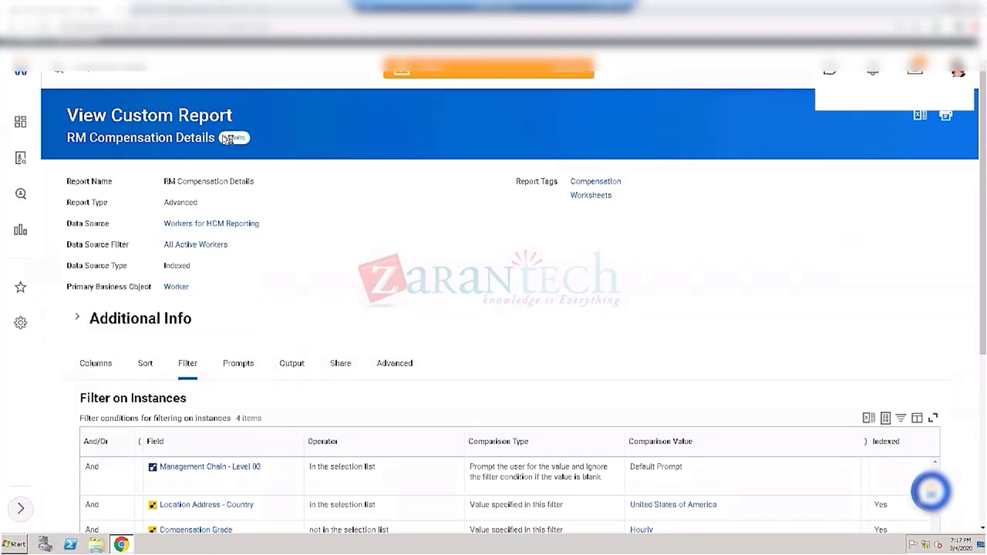
Step: Rerun RM Compensation Details from its Custom Report actions, accepting the prefilled senior leader and 04/03/2020 prompts
{"action": "left_click", "coordinate": [227, 139]}
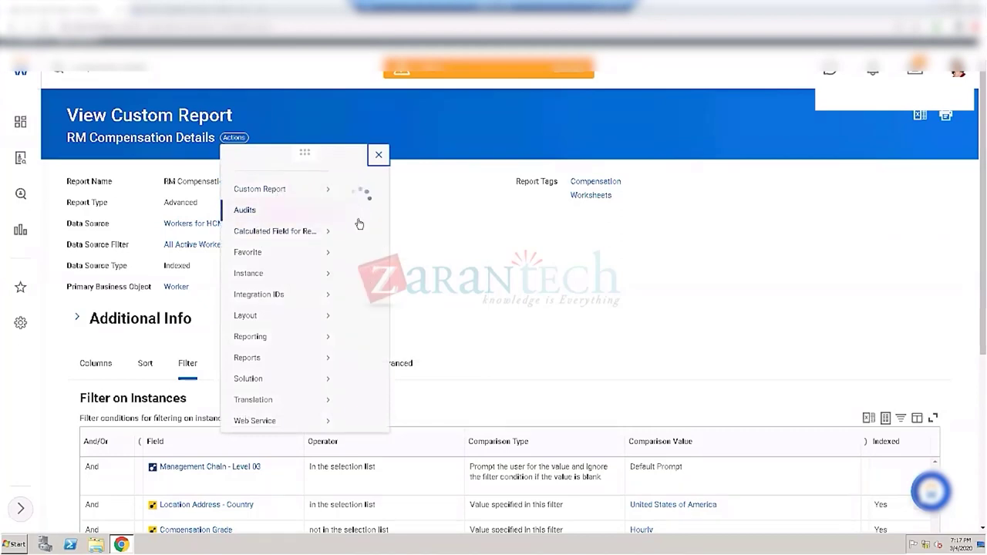
{"action": "mouse_move", "coordinate": [324, 191]}
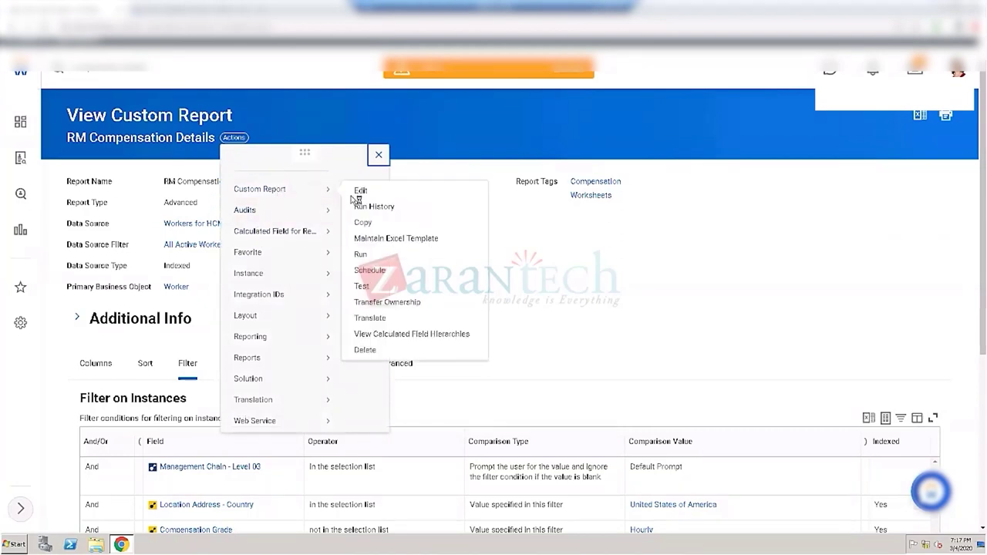
{"action": "left_click", "coordinate": [356, 255]}
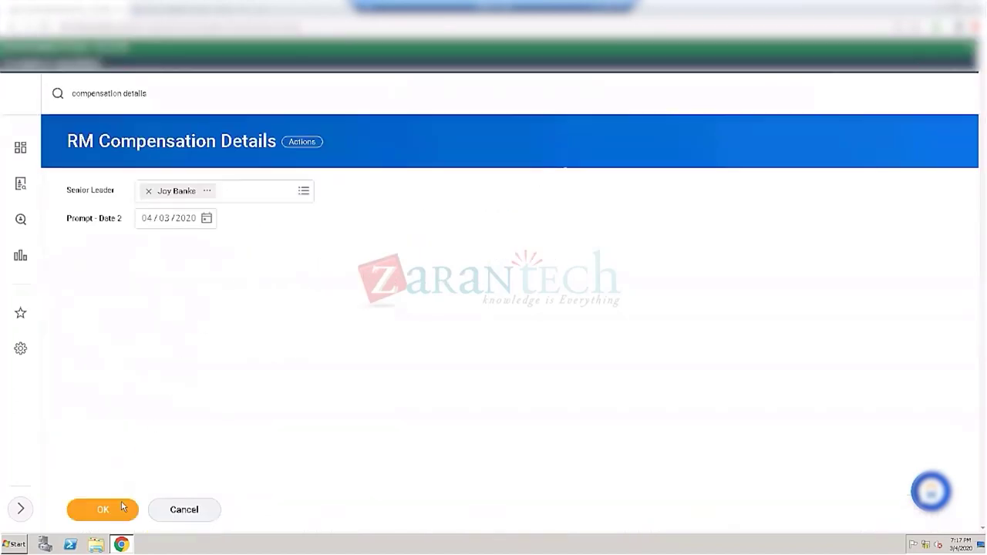
{"action": "left_click", "coordinate": [125, 508]}
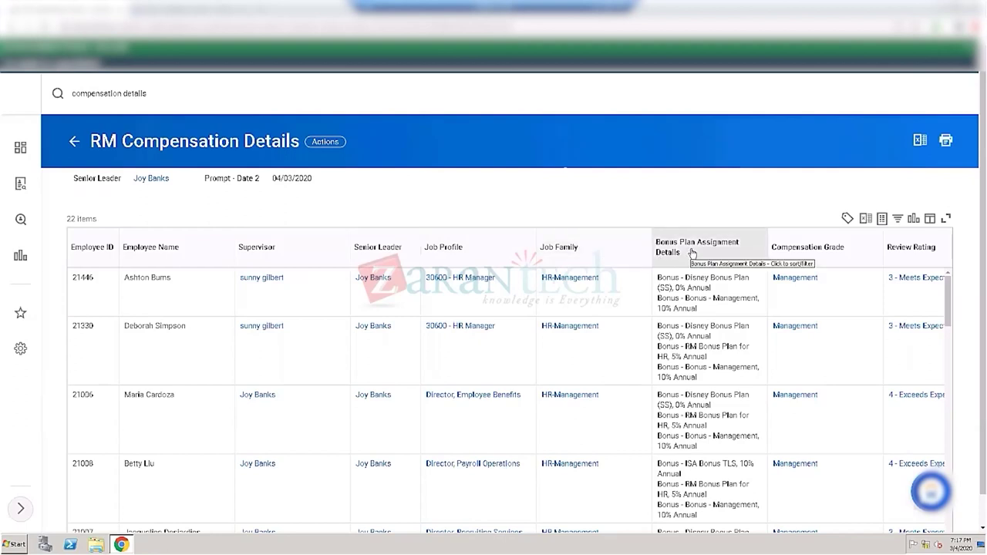
{"action": "left_click", "coordinate": [698, 283]}
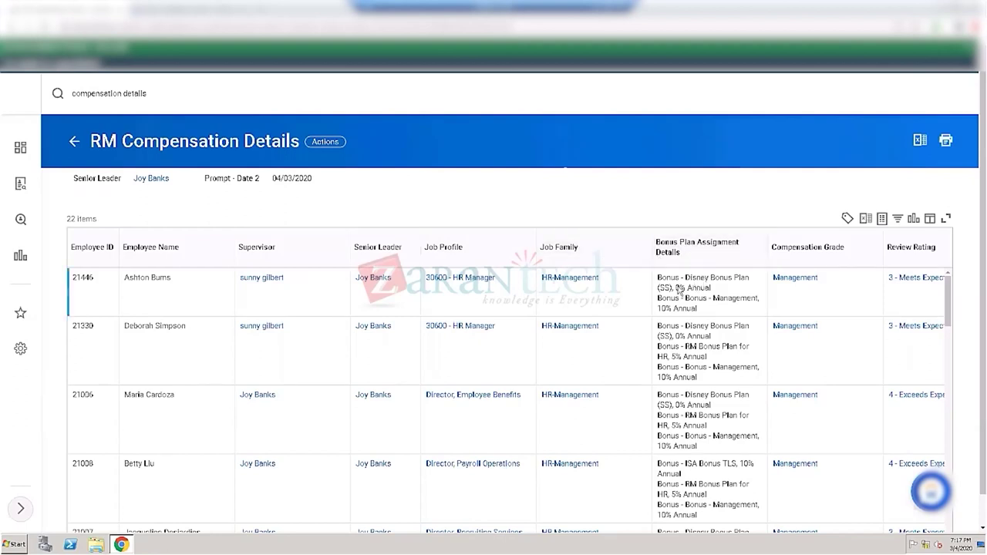
{"action": "left_click", "coordinate": [691, 352]}
{"action": "left_click_drag", "start_coordinate": [694, 345], "coordinate": [733, 365]}
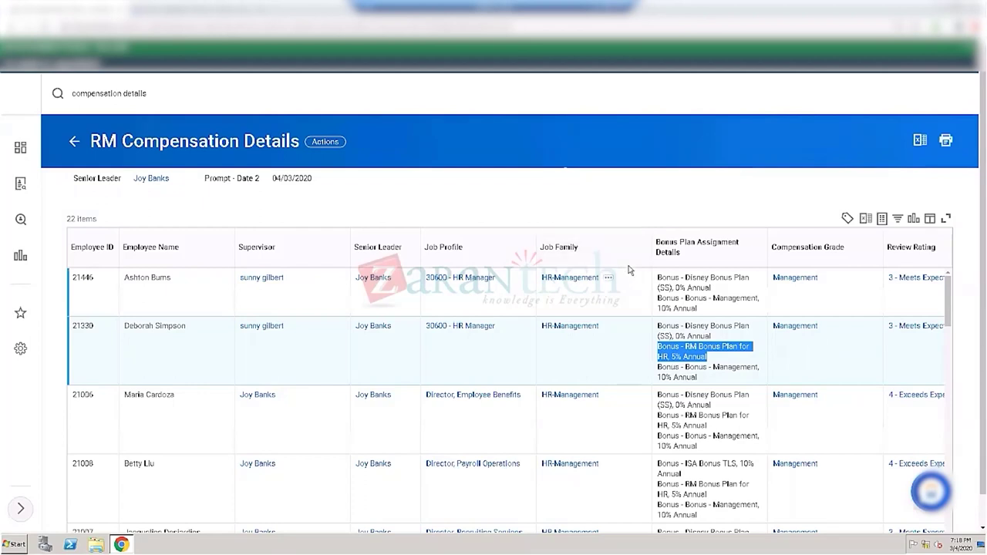
{"action": "mouse_move", "coordinate": [612, 277]}
{"action": "scroll", "coordinate": [631, 367], "scroll_direction": "down", "scroll_amount": 1}
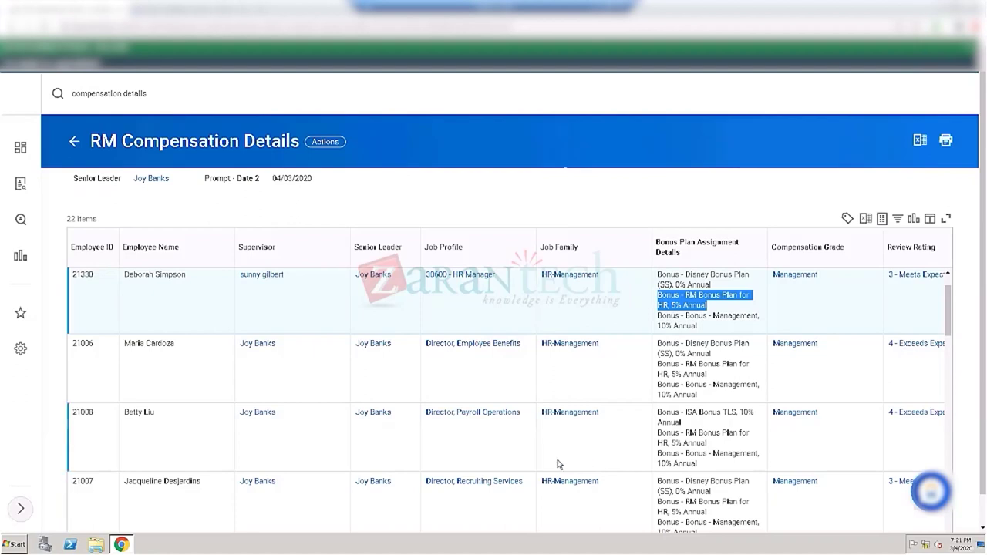
{"action": "left_click_drag", "start_coordinate": [154, 96], "coordinate": [80, 90]}
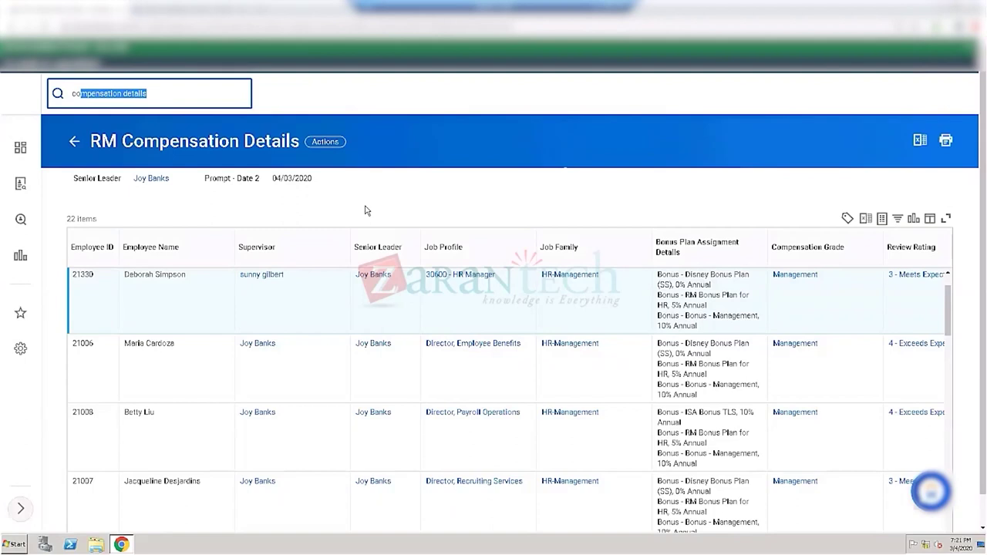
Step: Search by the organization manager's name and open Course Development (PRA) – Supervisory Organization
{"action": "left_click", "coordinate": [170, 91]}
{"action": "left_click_drag", "start_coordinate": [146, 93], "coordinate": [66, 95]}
{"action": "type", "text": "logan"}
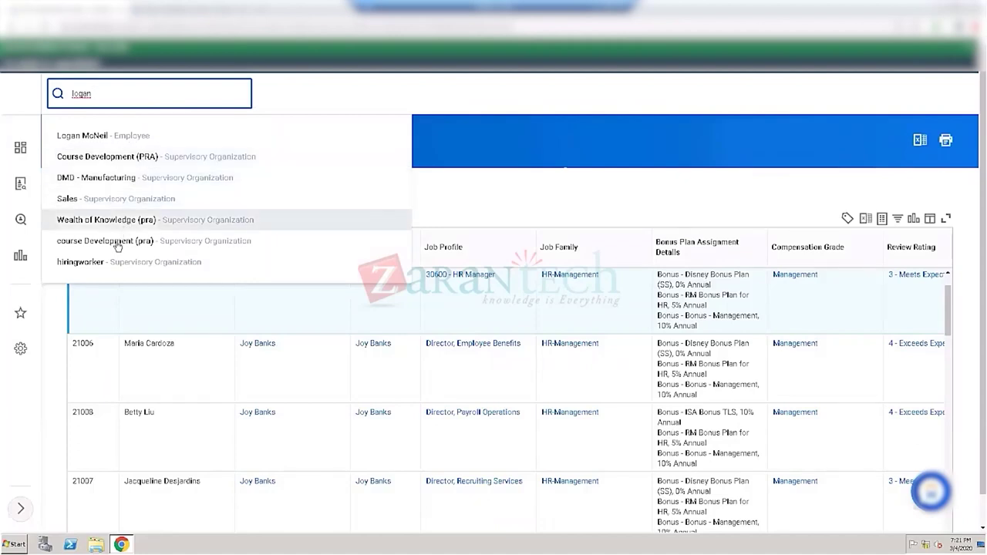
{"action": "left_click", "coordinate": [112, 159]}
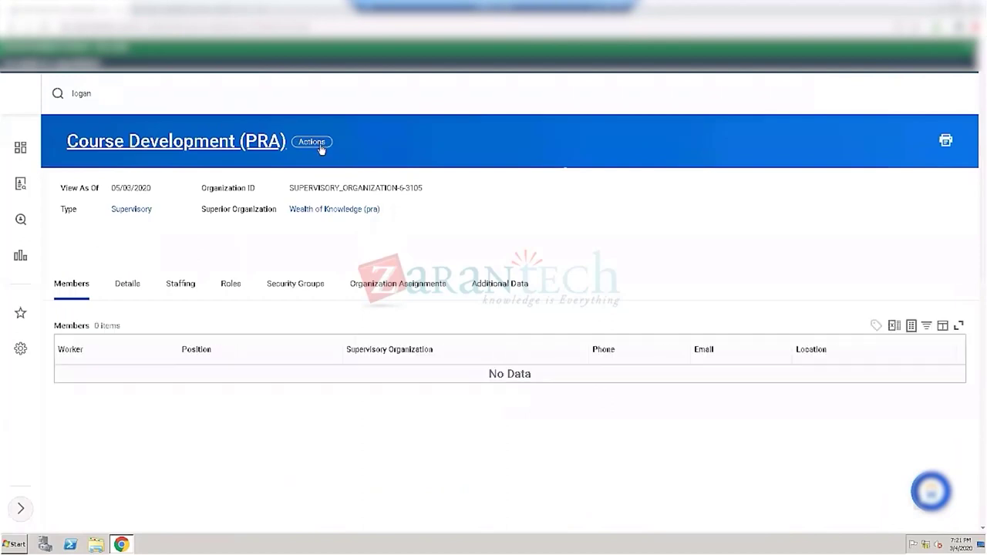
Step: Browse the Organization and Job Application submenus in Course Development (PRA)'s related actions
{"action": "left_click", "coordinate": [315, 143]}
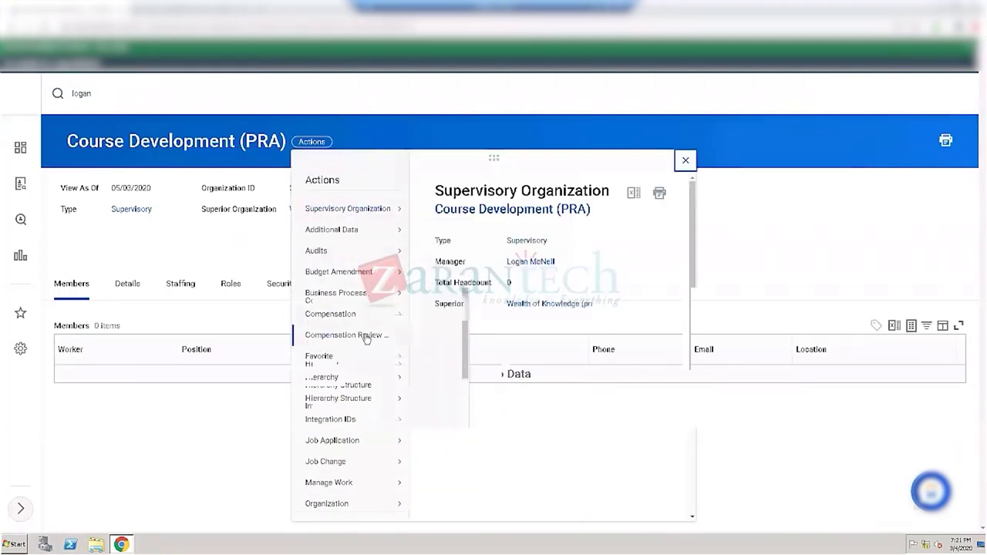
{"action": "mouse_move", "coordinate": [367, 339]}
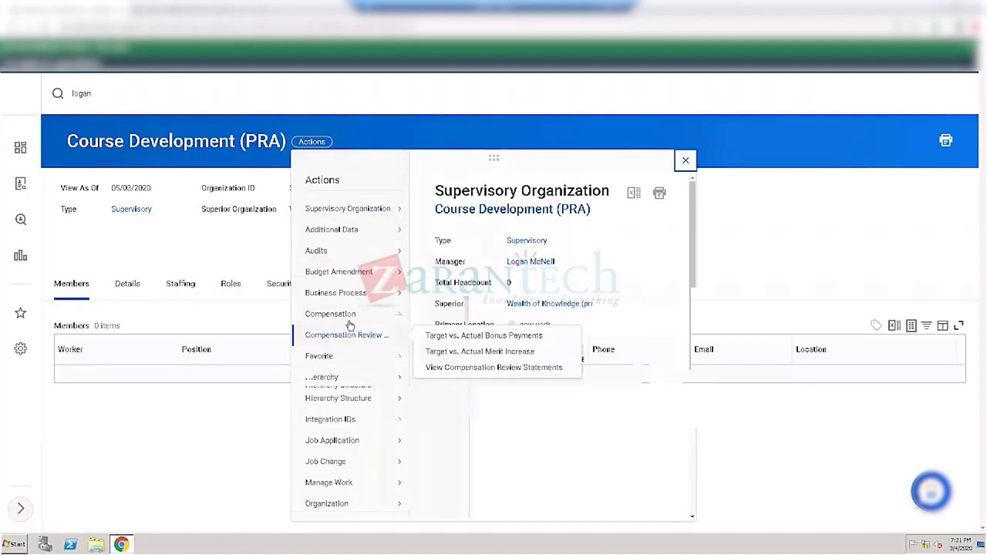
{"action": "mouse_move", "coordinate": [342, 318]}
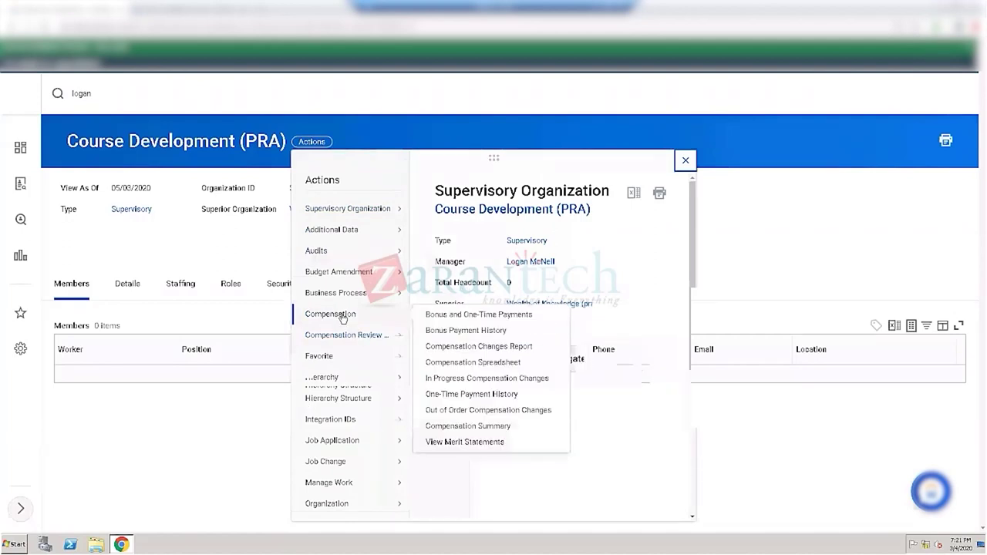
{"action": "scroll", "coordinate": [338, 370], "scroll_direction": "down", "scroll_amount": 3}
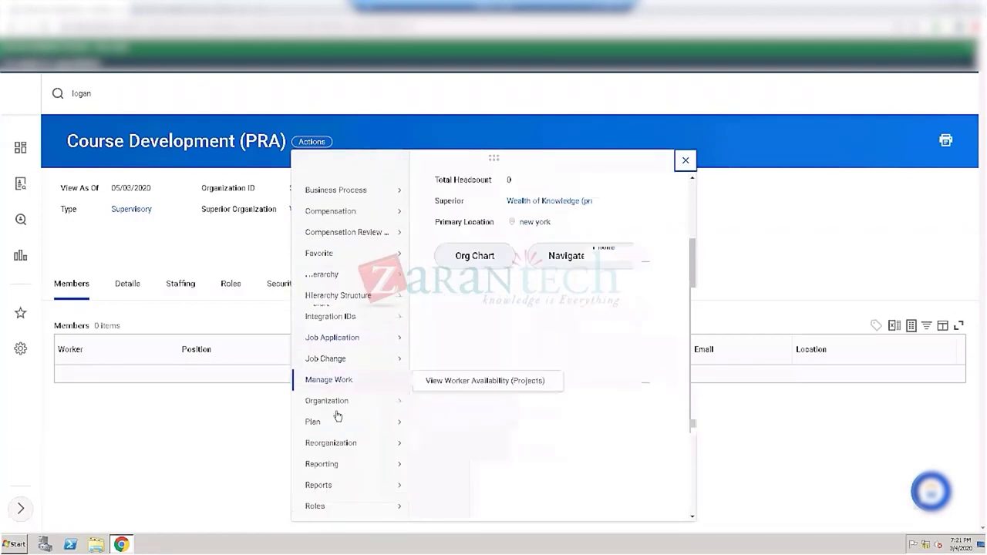
{"action": "scroll", "coordinate": [342, 498], "scroll_direction": "down", "scroll_amount": 3}
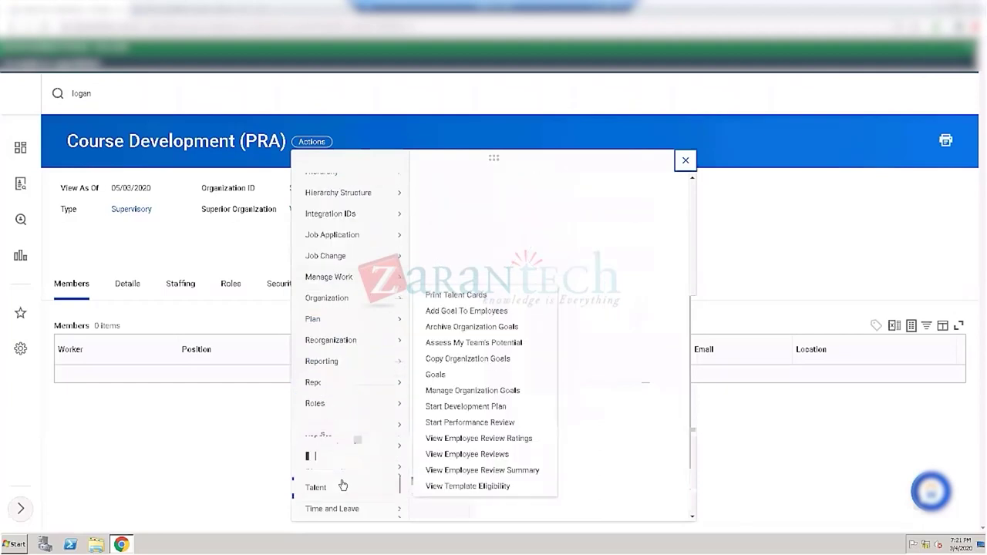
{"action": "mouse_move", "coordinate": [368, 469]}
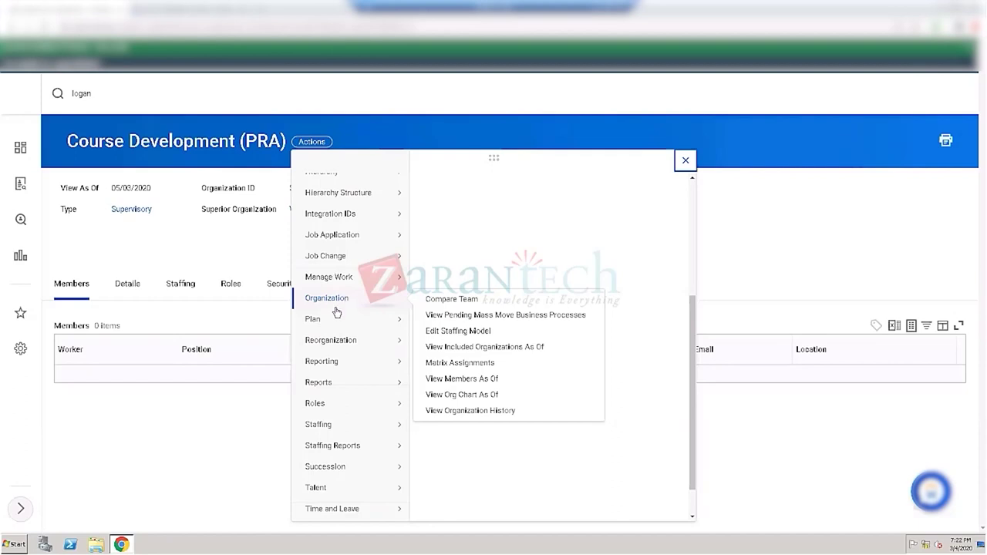
{"action": "mouse_move", "coordinate": [336, 244]}
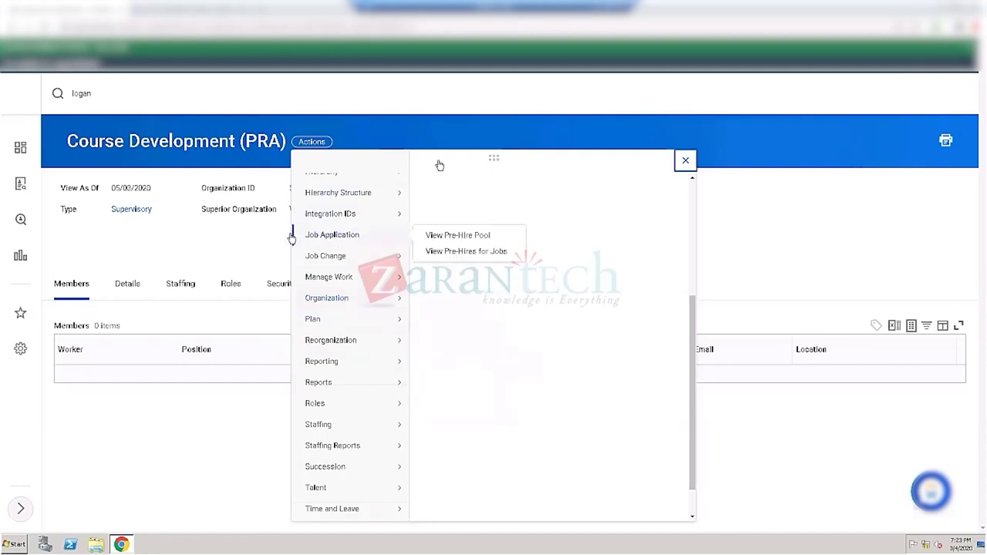
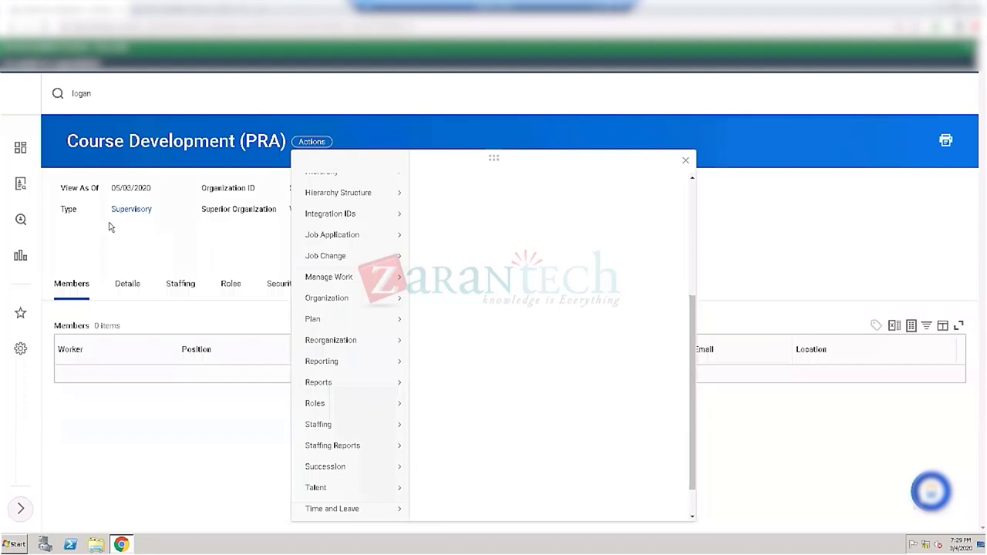
Step: Close the Actions pop-up task list on the organization page
{"action": "left_click", "coordinate": [108, 249]}
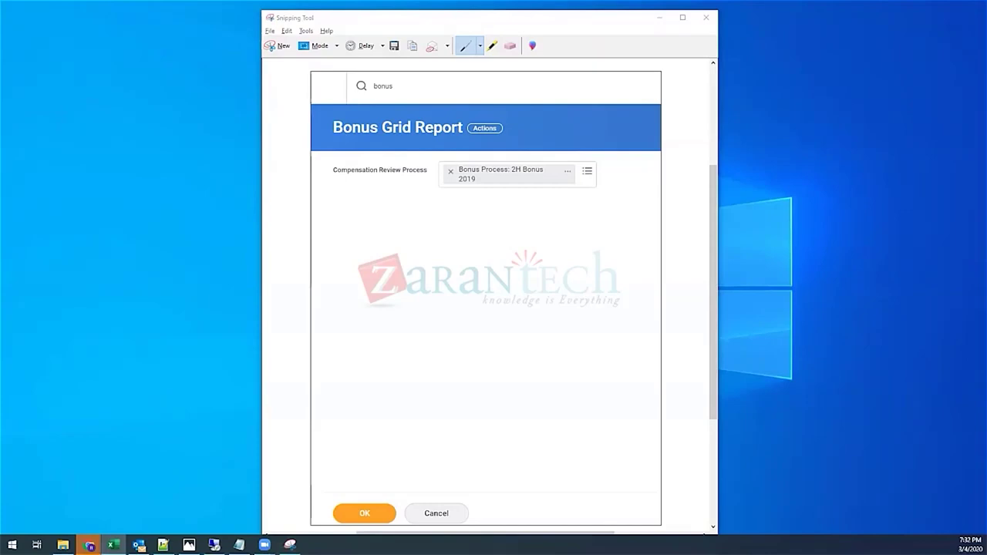
Step: Start a blank Excel workbook Book2, close Book3, and paste the prompt screenshot at B3
{"action": "left_click", "coordinate": [113, 544]}
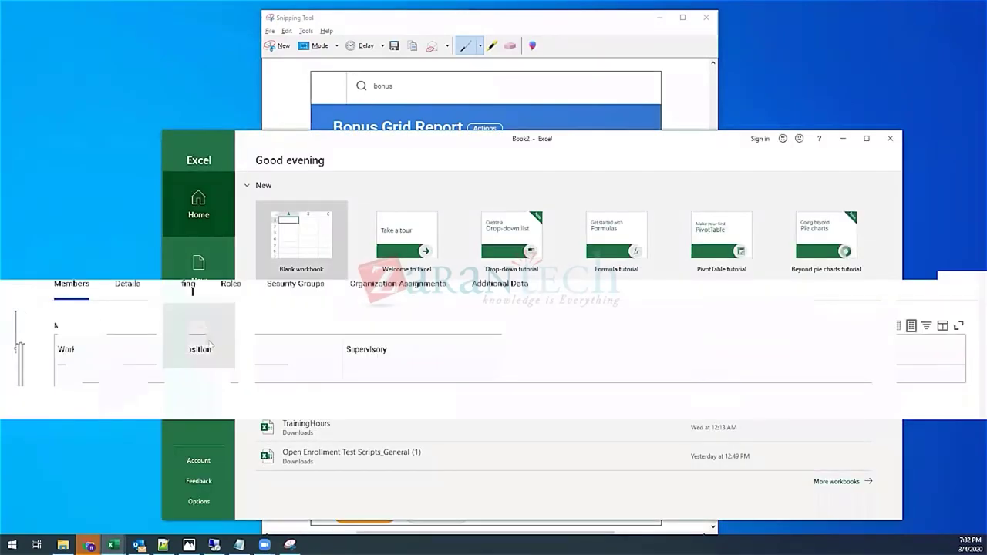
{"action": "left_click", "coordinate": [291, 266]}
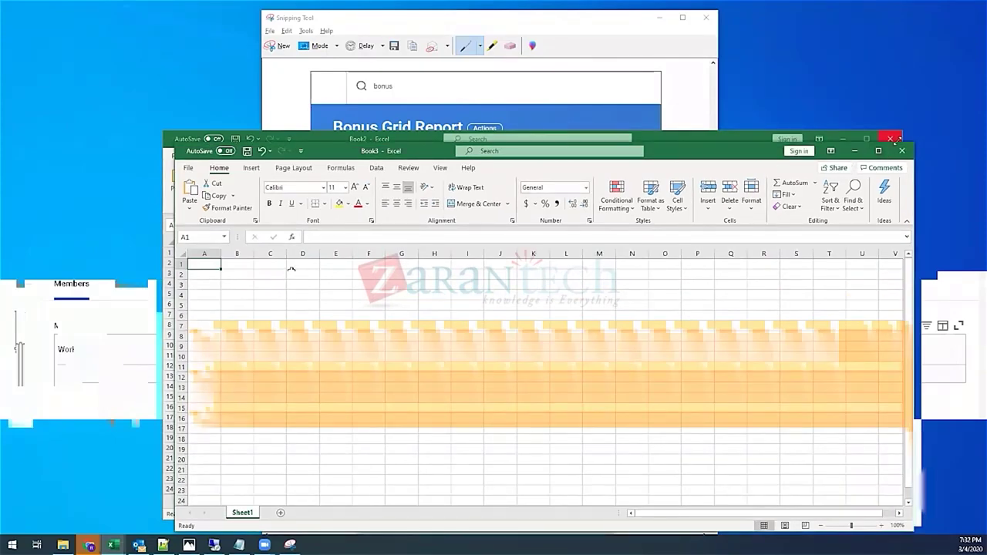
{"action": "left_click", "coordinate": [902, 151]}
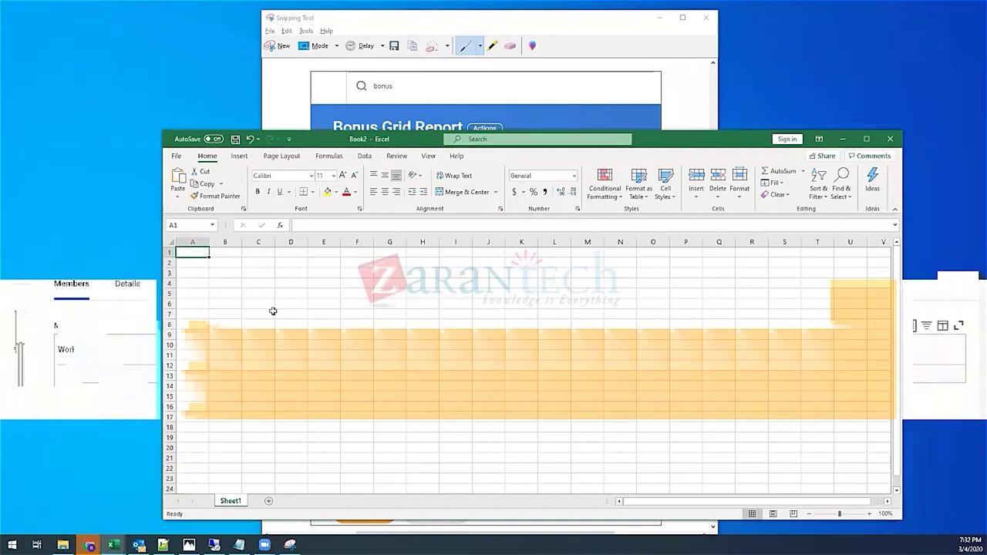
{"action": "left_click", "coordinate": [227, 272]}
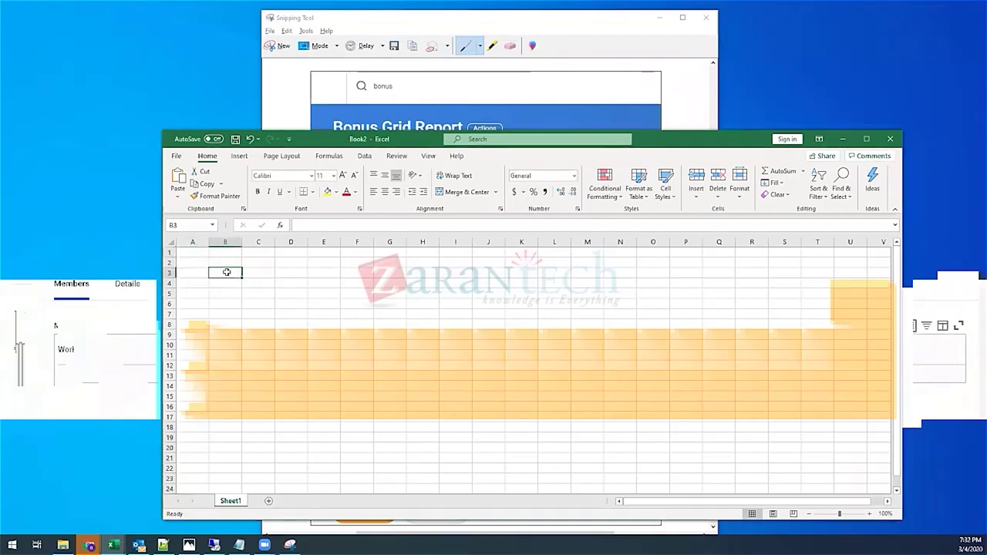
{"action": "key", "text": "ctrl+v"}
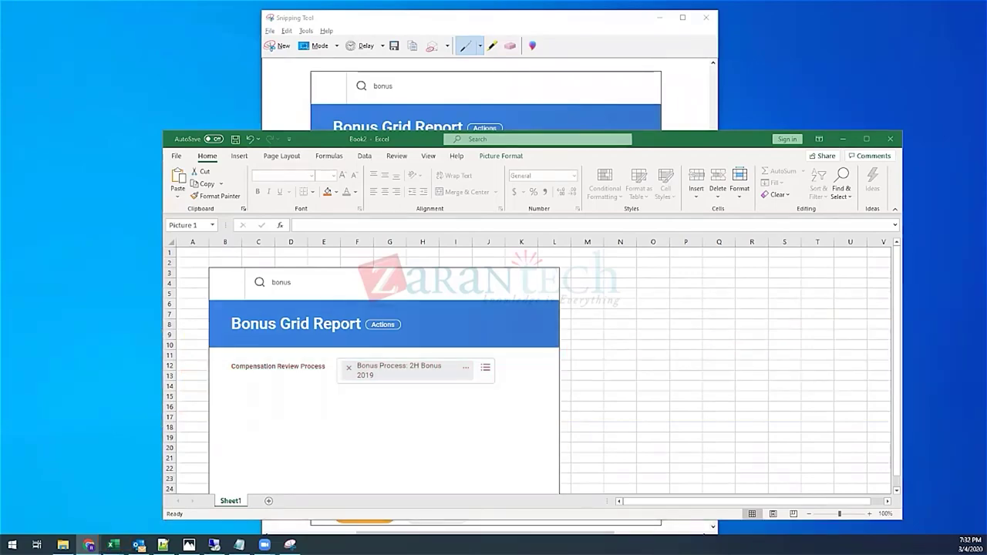
Step: Close Snipping Tool, maximize the Book2 window, and select cell N3
{"action": "key", "text": "alt+Tab"}
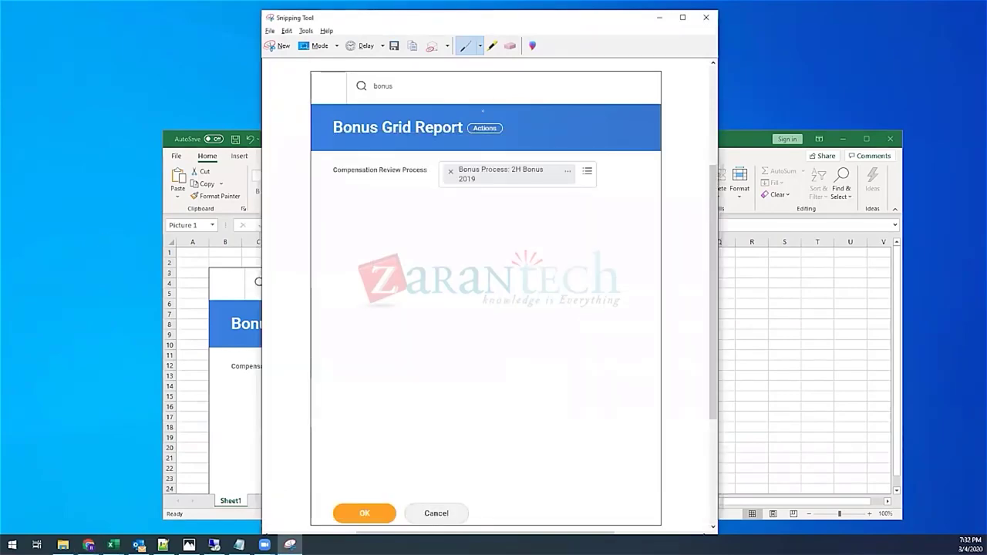
{"action": "key", "text": "alt+F4"}
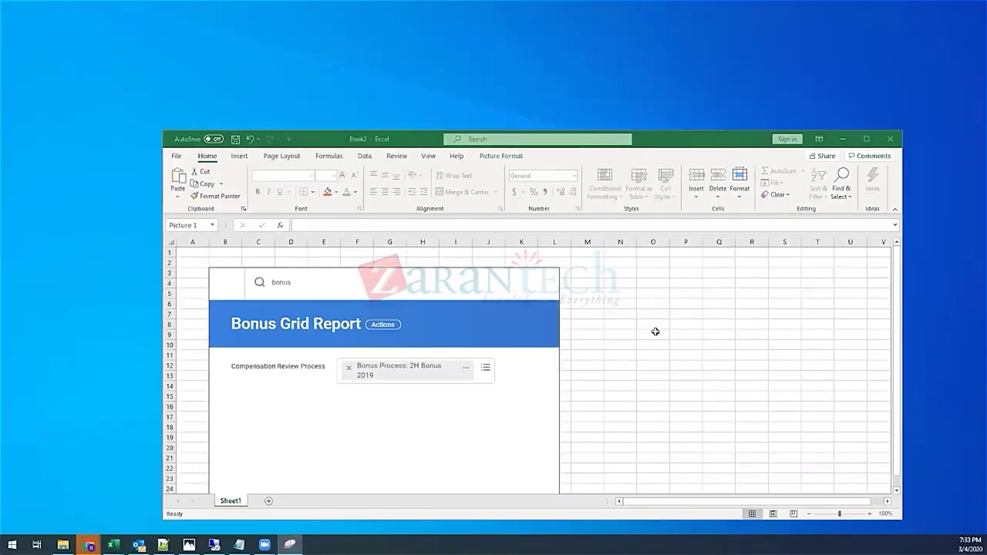
{"action": "key", "text": "alt+Tab"}
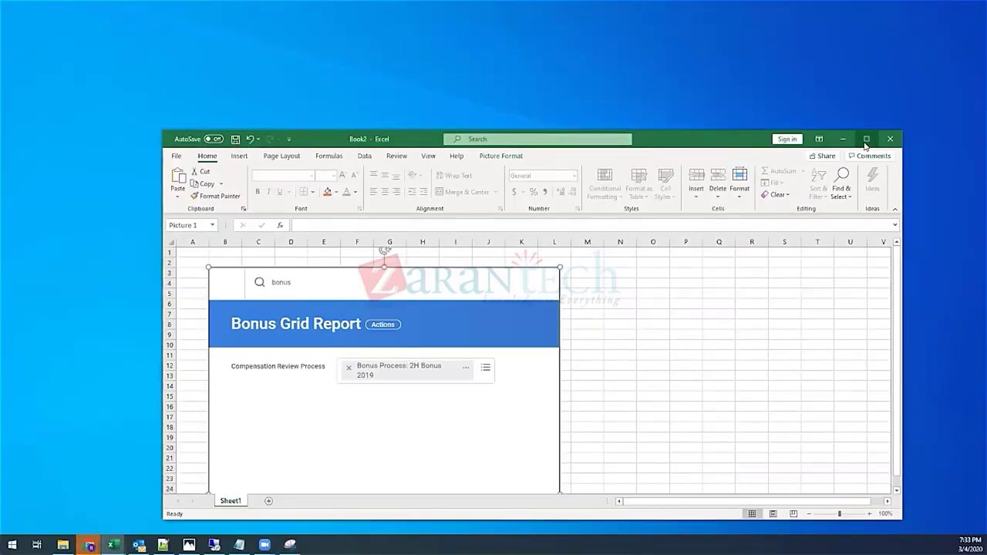
{"action": "key", "text": "super+Up"}
{"action": "scroll", "coordinate": [494, 223], "scroll_direction": "down", "scroll_amount": 4}
{"action": "scroll", "coordinate": [494, 223], "scroll_direction": "up", "scroll_amount": 4}
{"action": "left_click", "coordinate": [448, 143]}
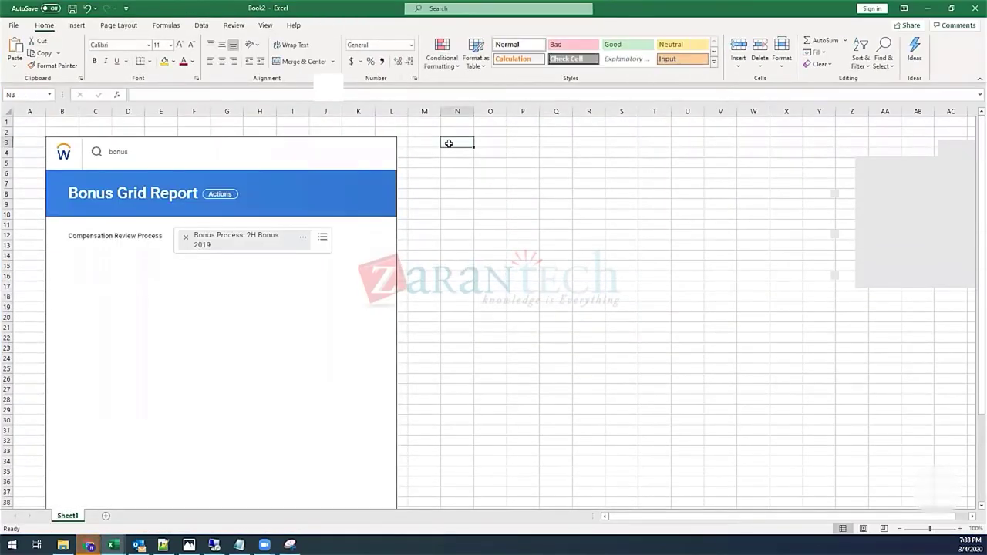
Step: Paste the report definition Columns screenshot at N3 and deselect it
{"action": "key", "text": "ctrl+v"}
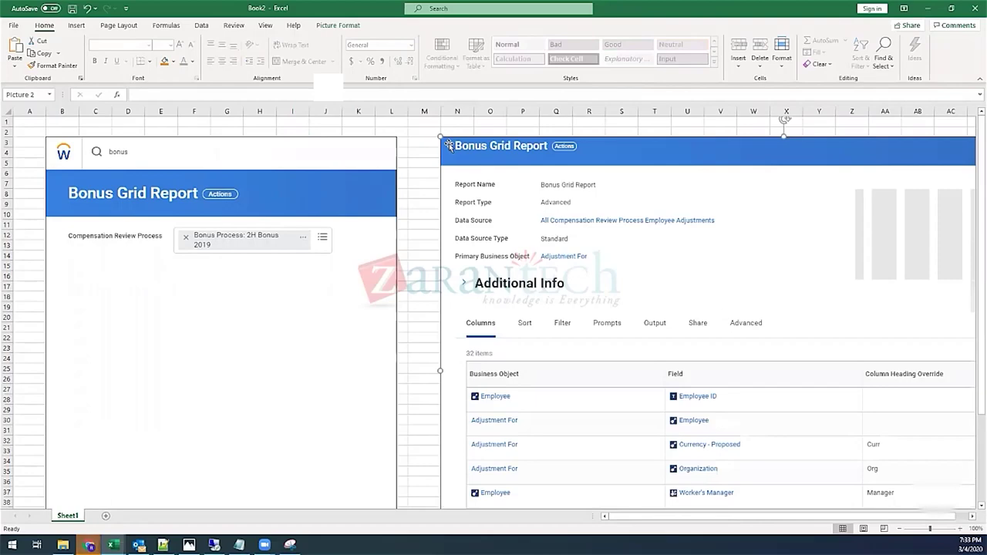
{"action": "left_click", "coordinate": [416, 153]}
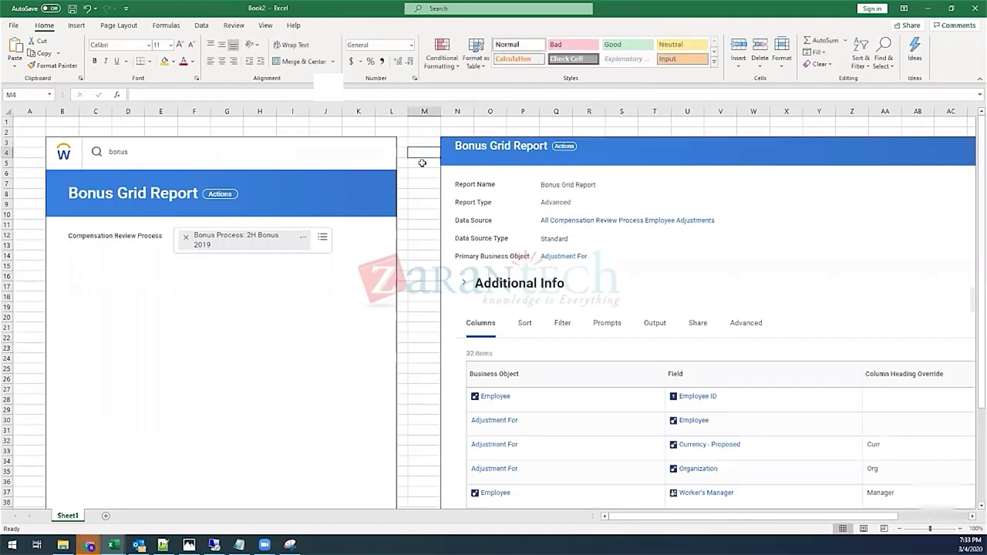
{"action": "scroll", "coordinate": [423, 166], "scroll_direction": "down", "scroll_amount": 4}
{"action": "scroll", "coordinate": [424, 170], "scroll_direction": "up", "scroll_amount": 4}
{"action": "left_click", "coordinate": [421, 205]}
{"action": "scroll", "coordinate": [419, 205], "scroll_direction": "down", "scroll_amount": 8}
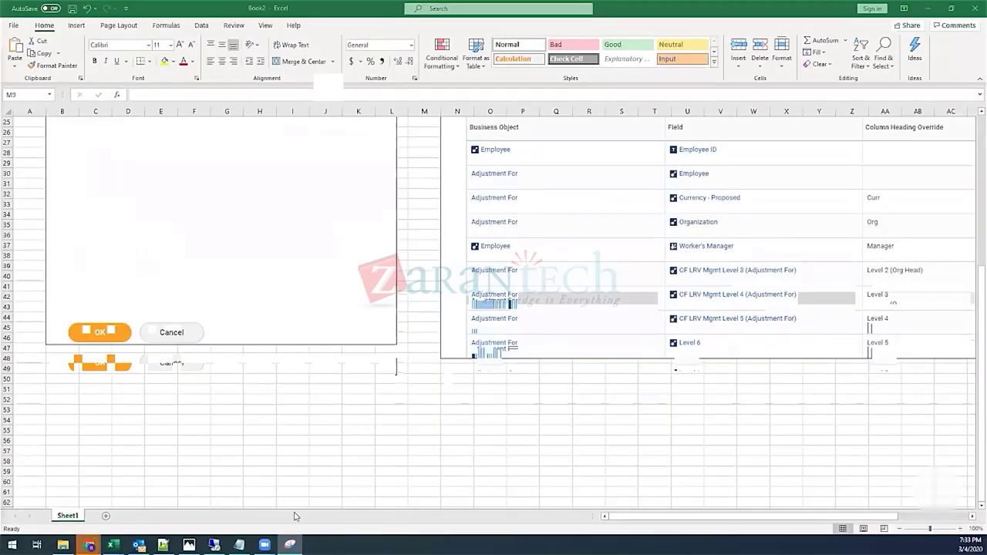
Step: Add the remaining-columns screenshot at N49 and review both pictures
{"action": "left_click", "coordinate": [456, 379]}
{"action": "left_click", "coordinate": [458, 370]}
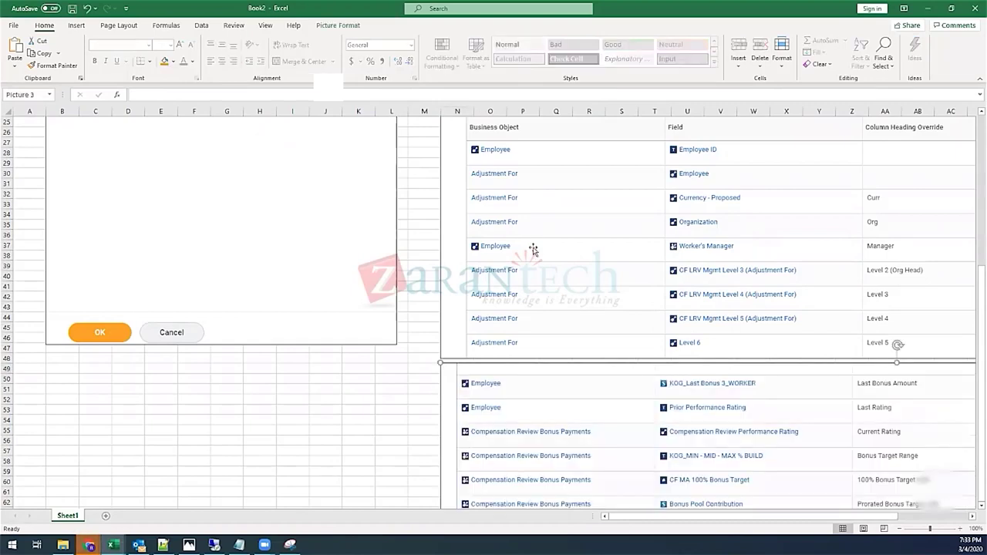
{"action": "left_click", "coordinate": [319, 402]}
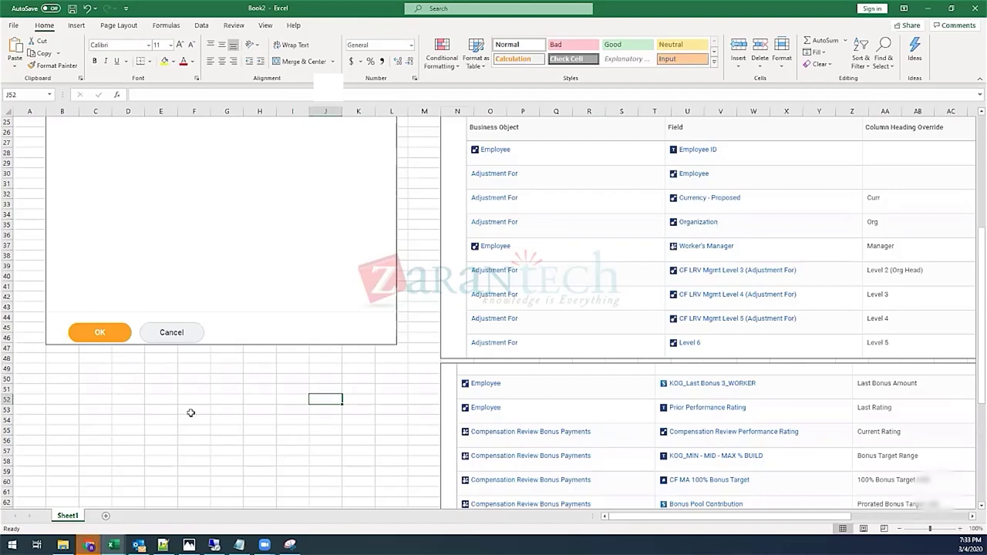
{"action": "scroll", "coordinate": [236, 402], "scroll_direction": "down", "scroll_amount": 2}
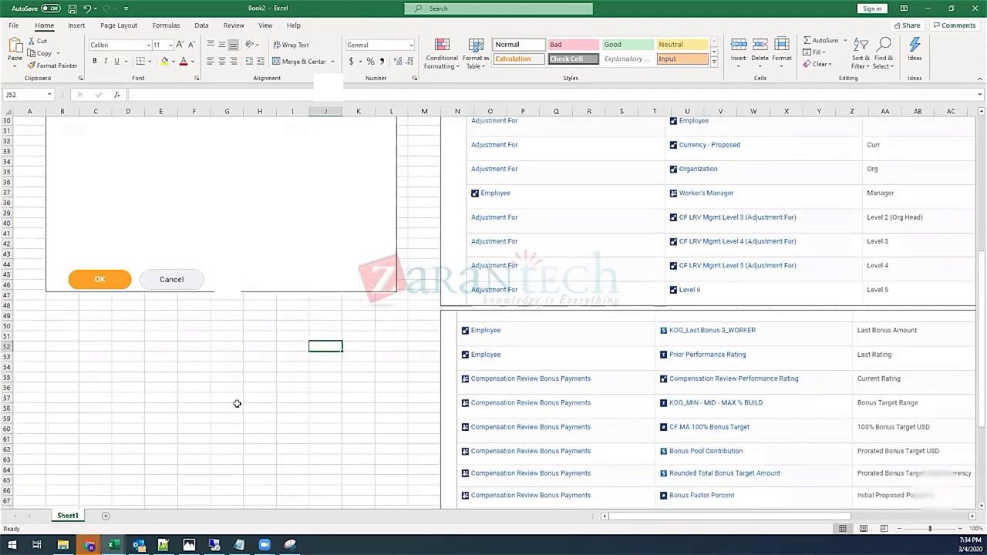
{"action": "scroll", "coordinate": [237, 403], "scroll_direction": "up", "scroll_amount": 10}
{"action": "scroll", "coordinate": [237, 404], "scroll_direction": "down", "scroll_amount": 6}
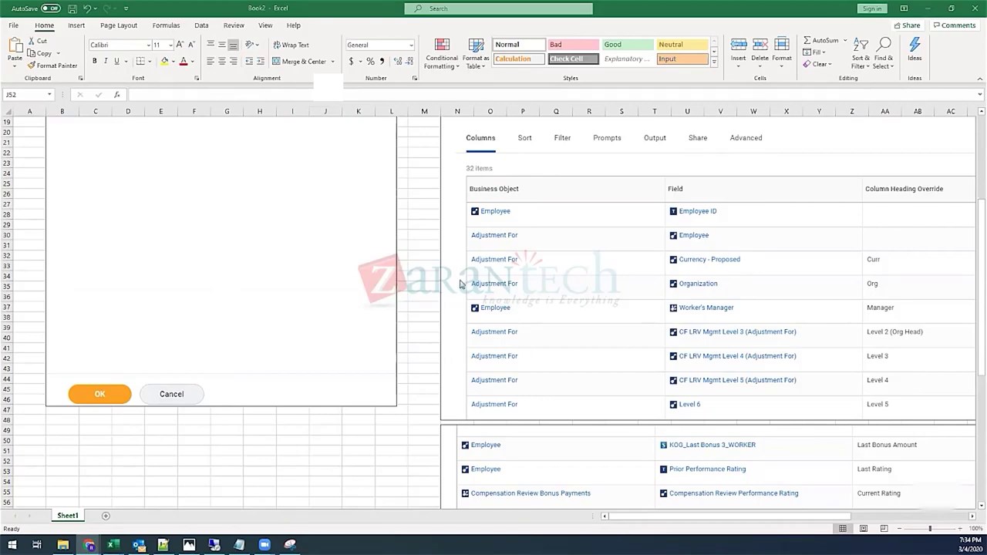
{"action": "scroll", "coordinate": [463, 284], "scroll_direction": "up", "scroll_amount": 6}
{"action": "scroll", "coordinate": [462, 284], "scroll_direction": "up", "scroll_amount": 1}
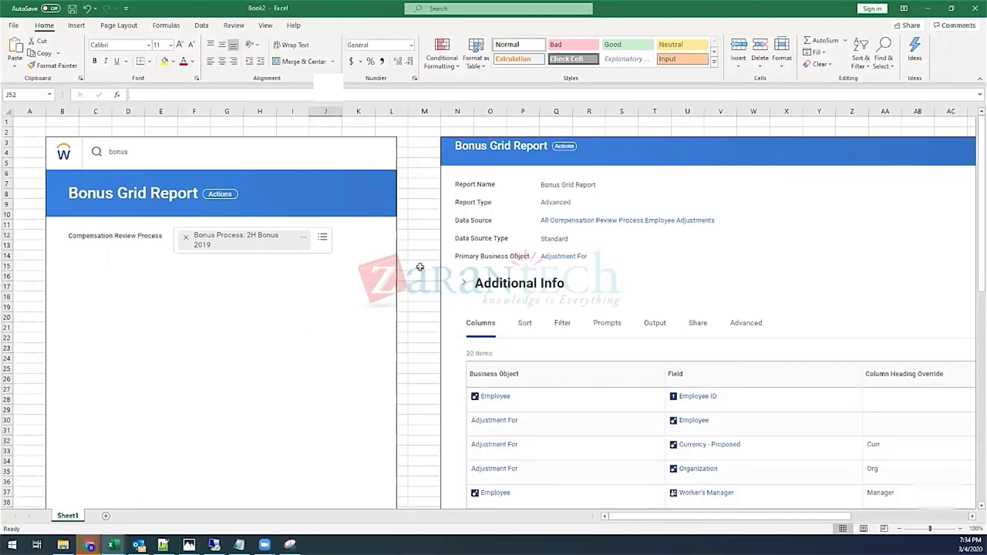
Step: Paste the Filter on Instances screenshot at N85 below the column pictures
{"action": "left_click", "coordinate": [420, 267]}
{"action": "scroll", "coordinate": [421, 270], "scroll_direction": "down", "scroll_amount": 16}
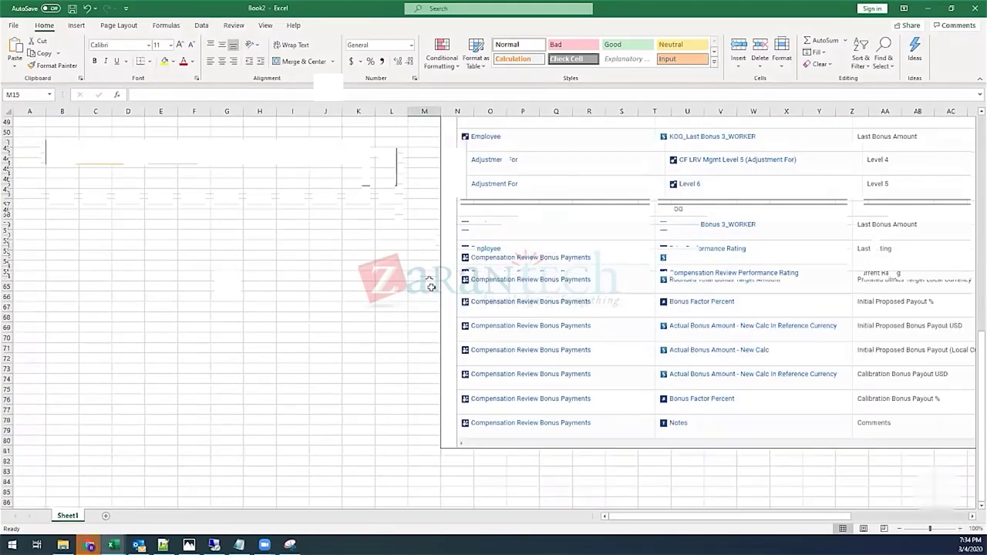
{"action": "scroll", "coordinate": [432, 309], "scroll_direction": "down", "scroll_amount": 4}
{"action": "left_click", "coordinate": [459, 368]}
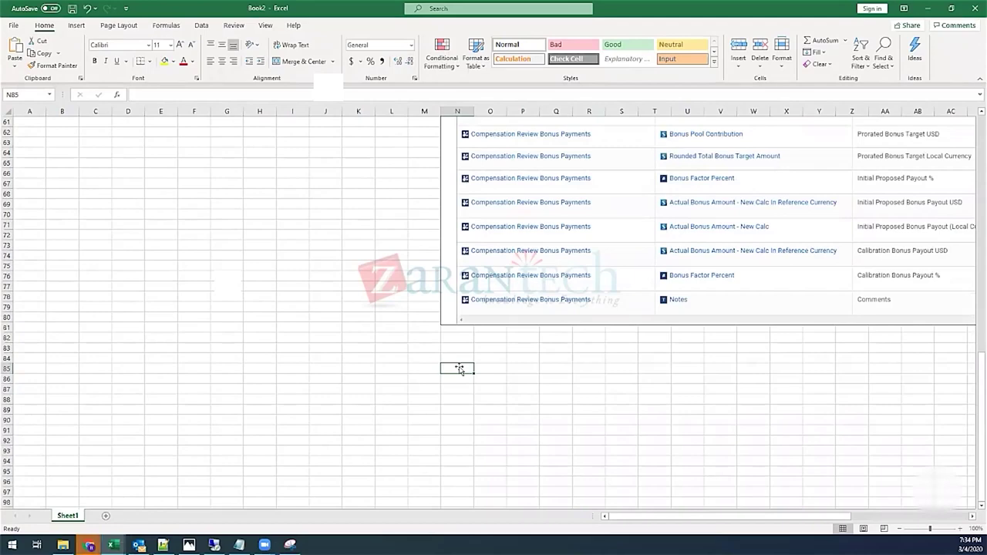
{"action": "key", "text": "ctrl+v"}
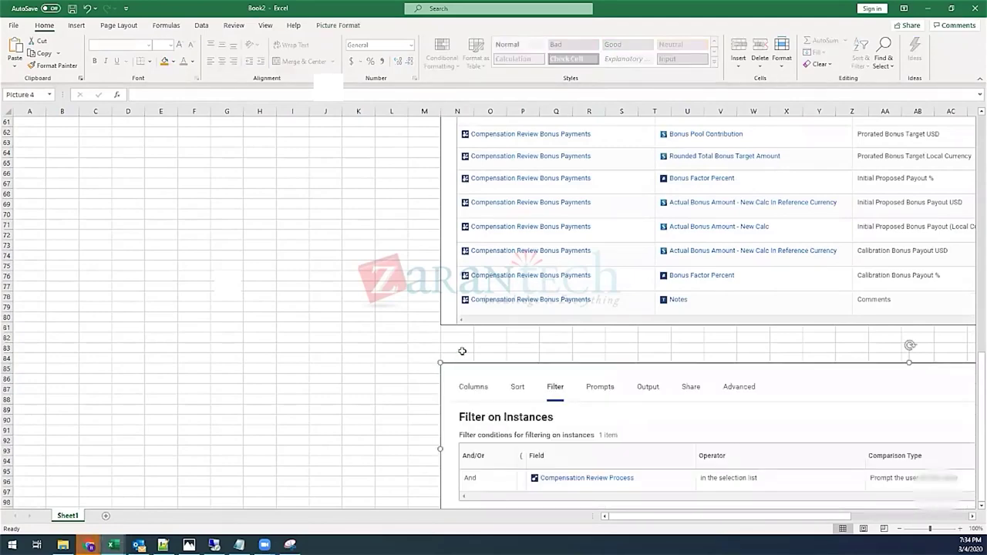
{"action": "left_click", "coordinate": [326, 348]}
{"action": "scroll", "coordinate": [325, 347], "scroll_direction": "down", "scroll_amount": 6}
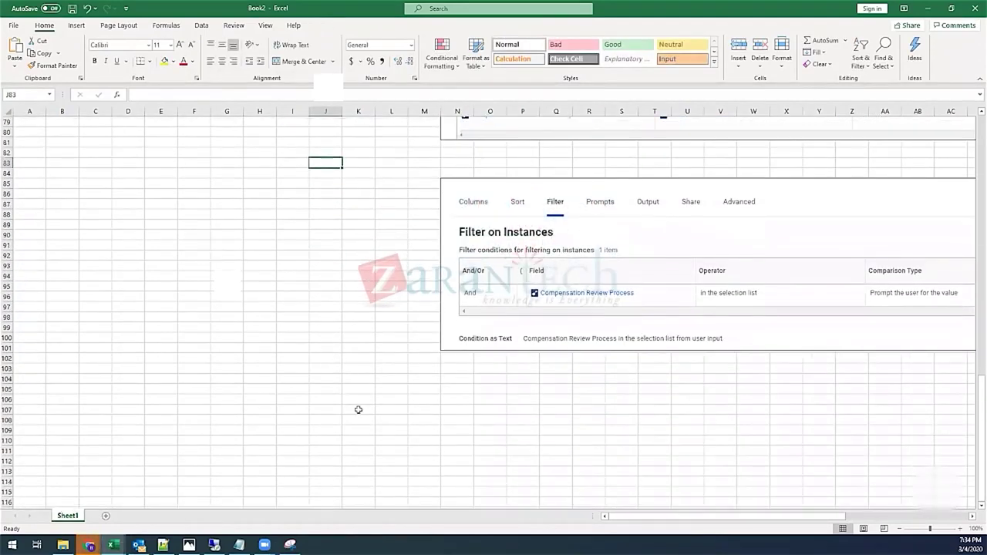